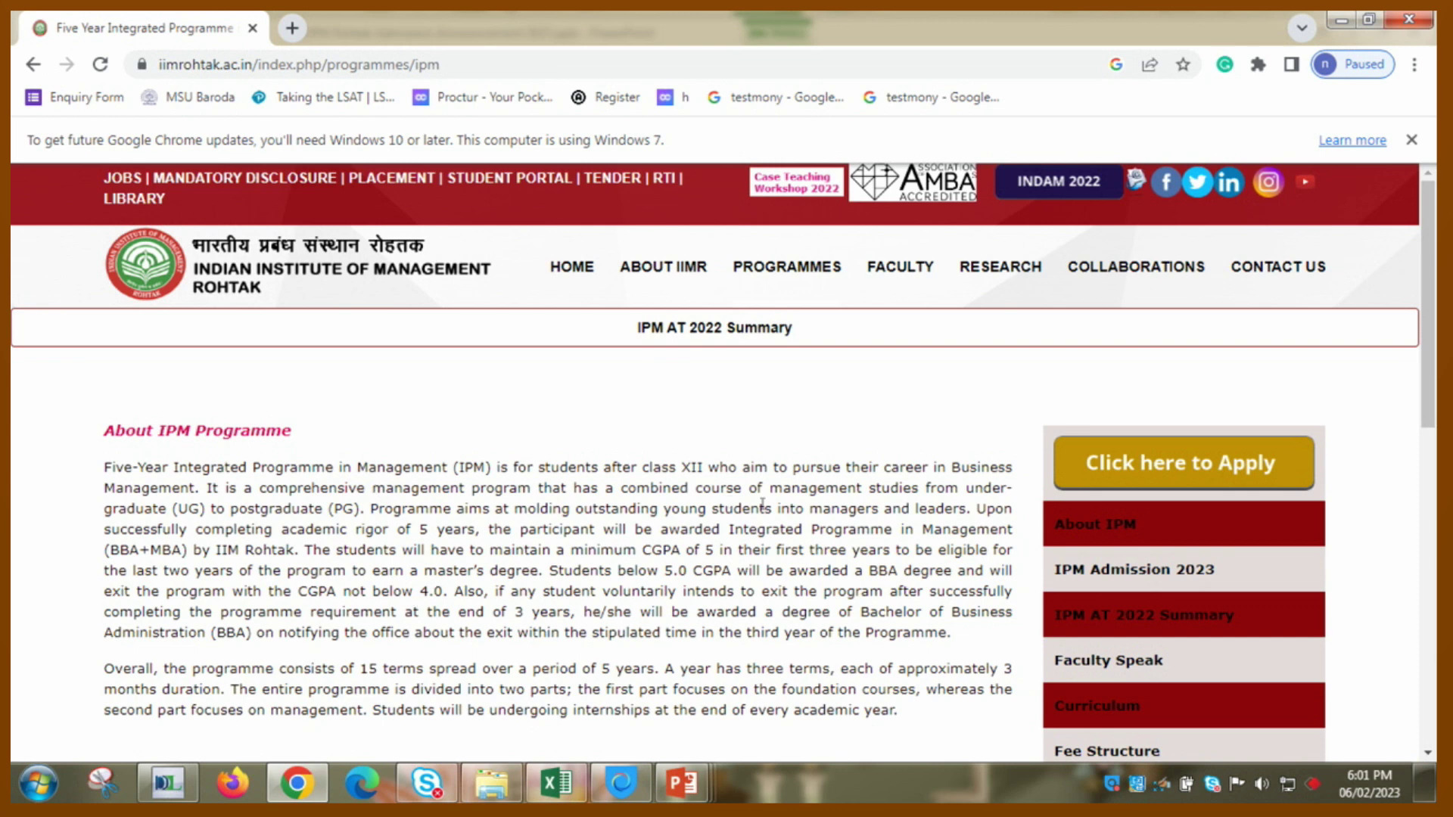
- Open the IPM application portal's login page in a new tab
{"action": "left_click", "coordinate": [1101, 465]}
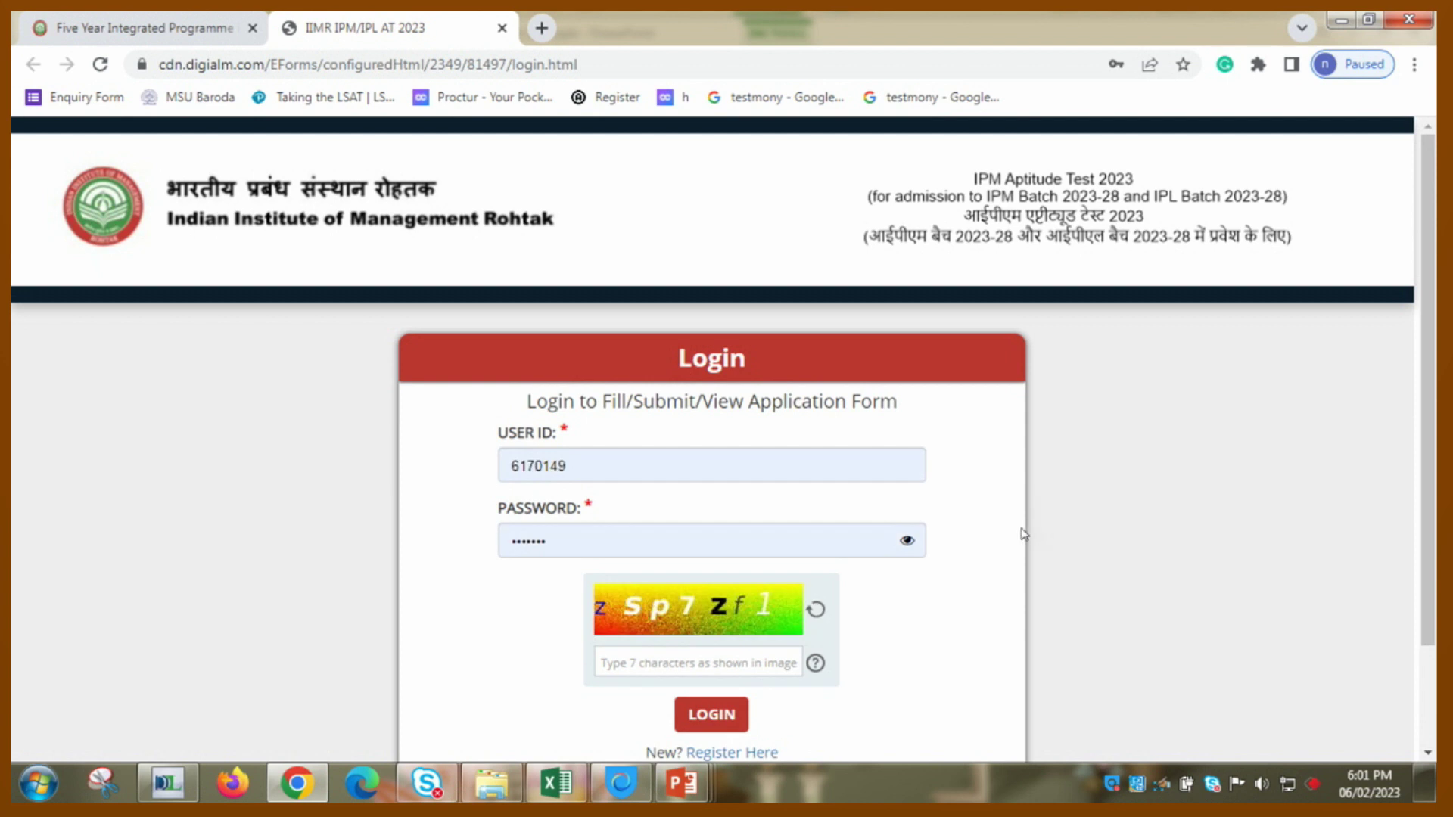
- Close the Important Instructions notice and accept the privacy notice to reach the registration page
{"action": "scroll", "coordinate": [1023, 533], "scroll_direction": "down", "scroll_amount": 2}
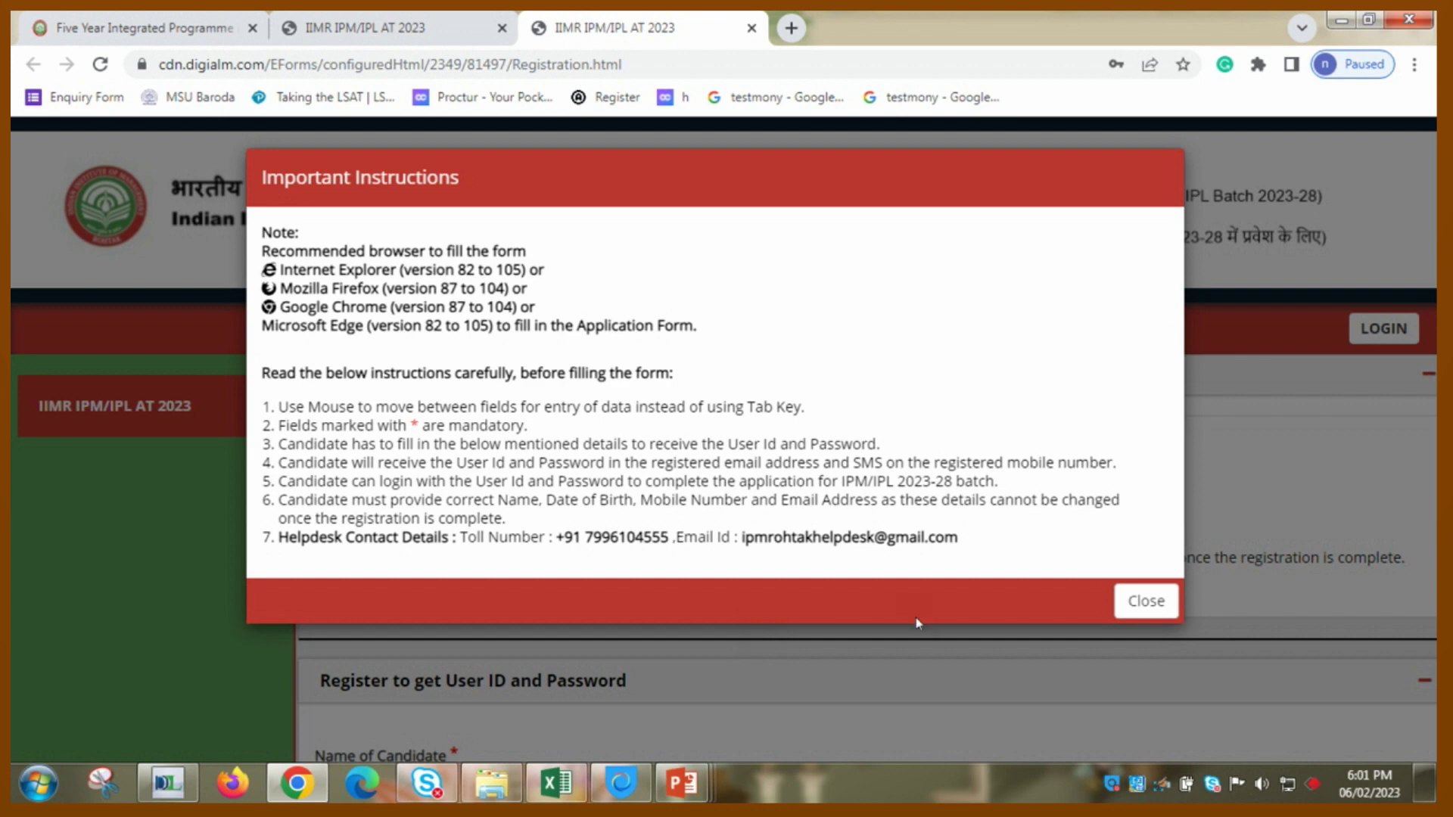
{"action": "left_click", "coordinate": [1133, 602]}
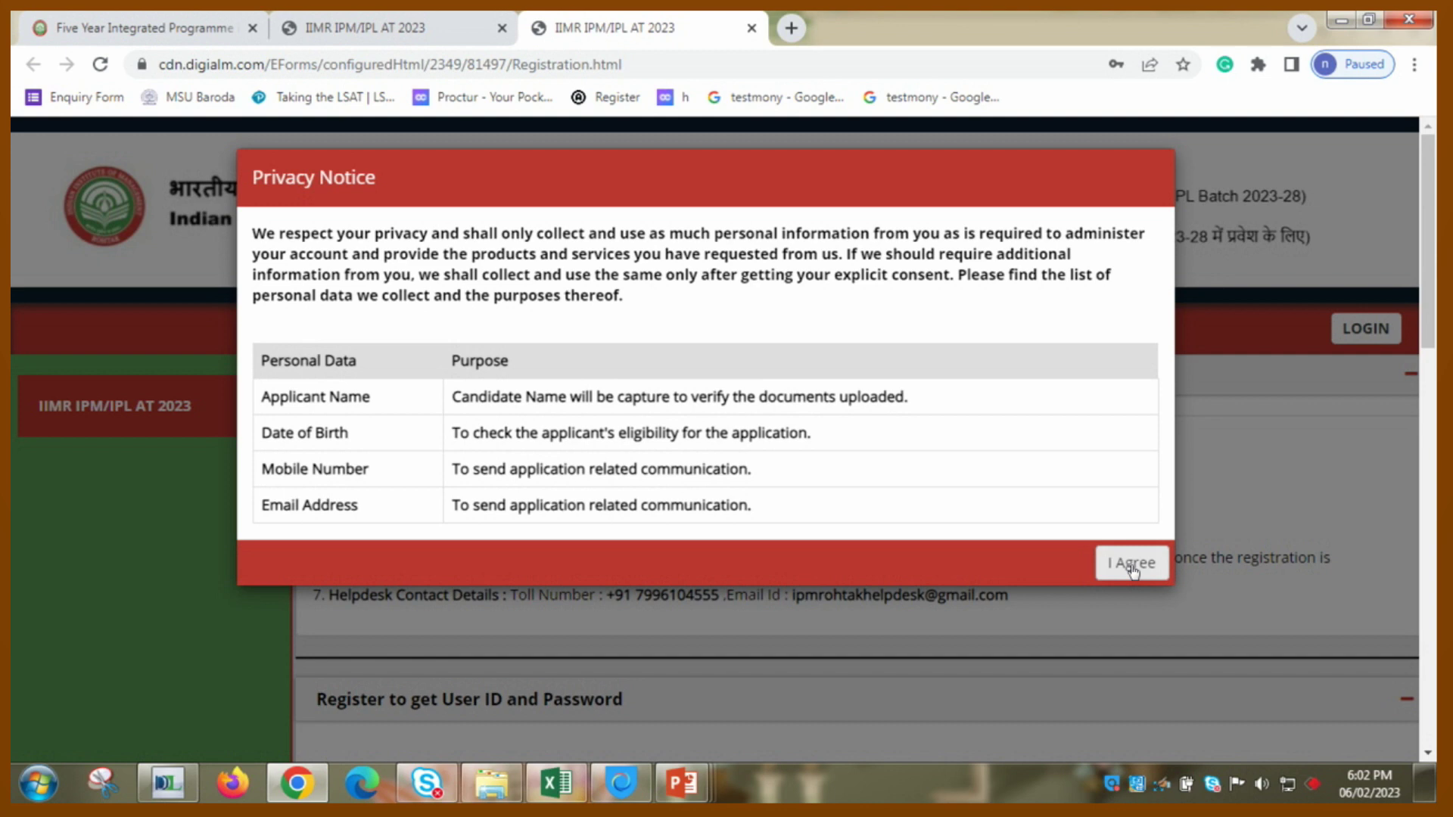
{"action": "left_click", "coordinate": [1133, 568]}
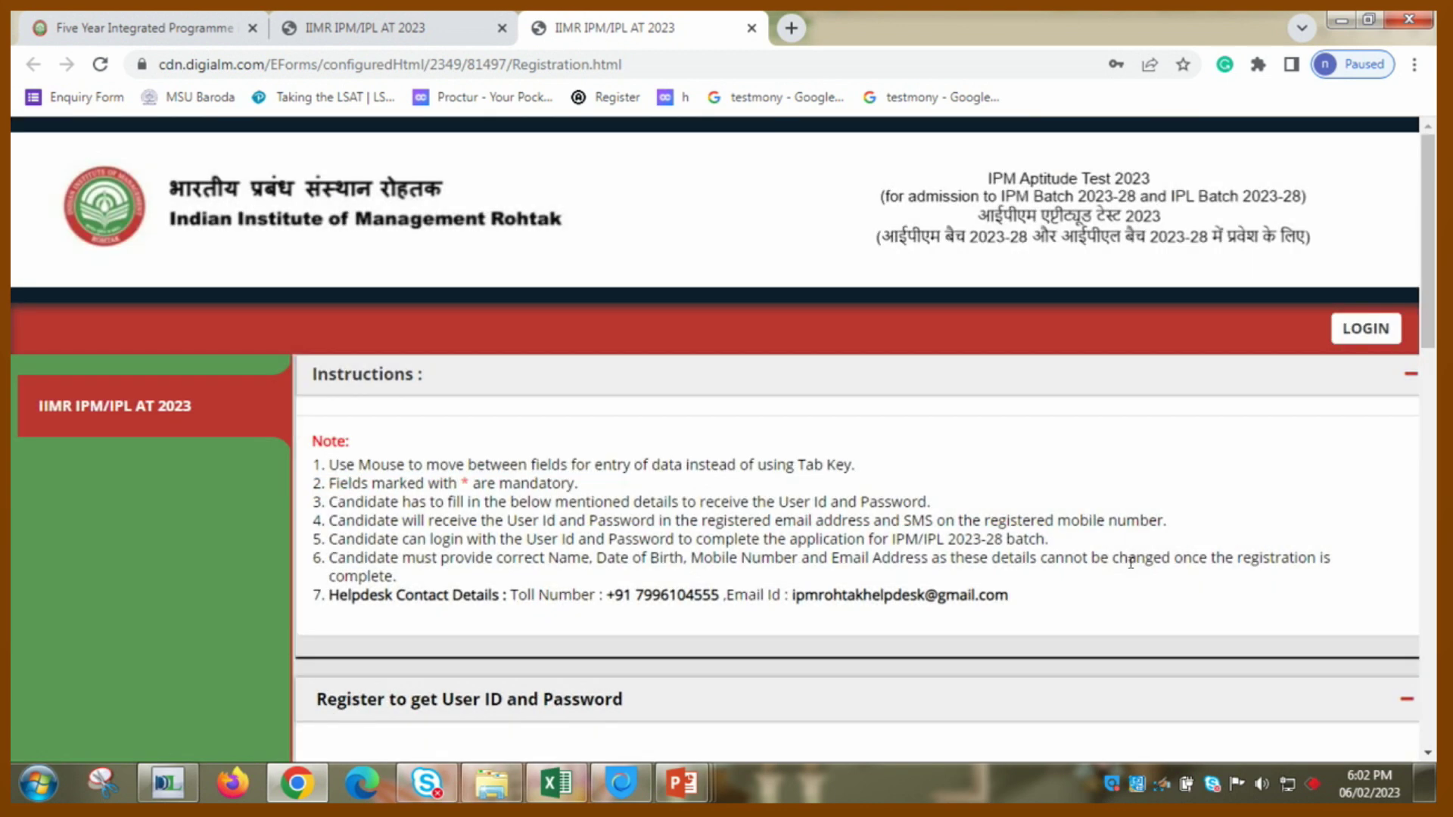
- Enter the candidate's full name and e-mail address, then confirm the e-mail
{"action": "scroll", "coordinate": [1130, 563], "scroll_direction": "down", "scroll_amount": 4}
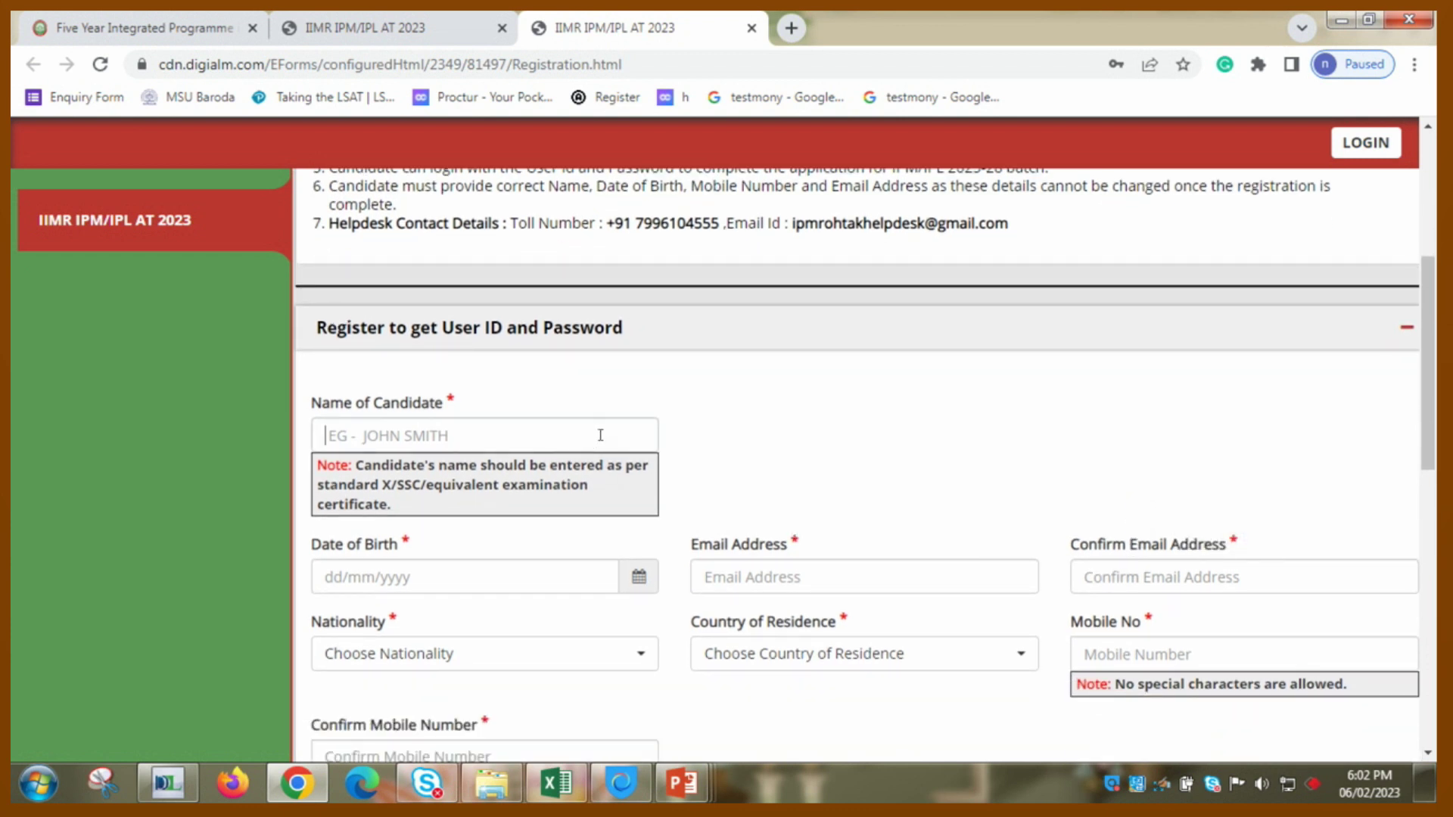
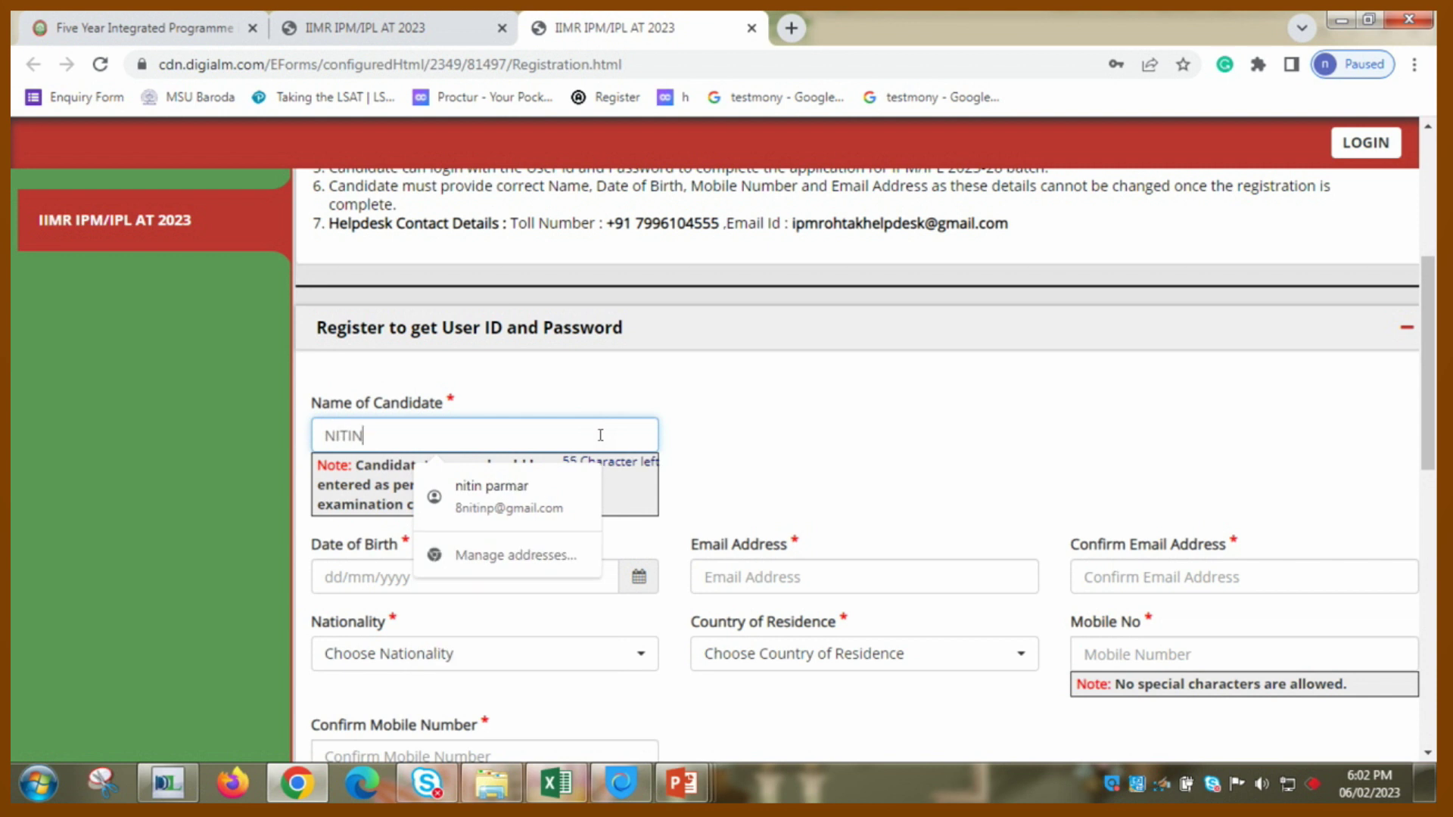
{"action": "left_click", "coordinate": [737, 577]}
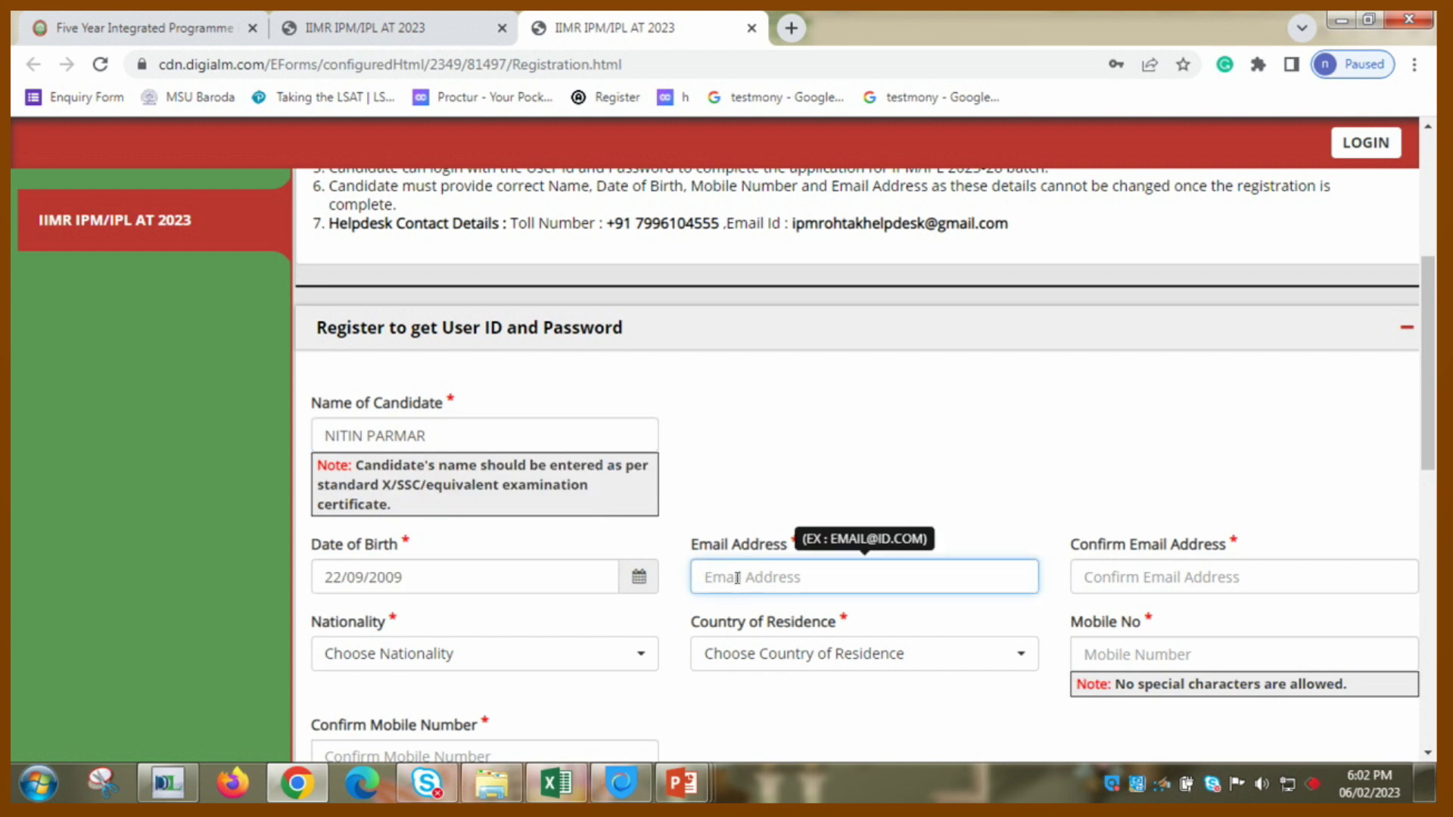
{"action": "type", "text": "8NI"}
{"action": "key", "text": "BackSpace"}
{"action": "key", "text": "BackSpace"}
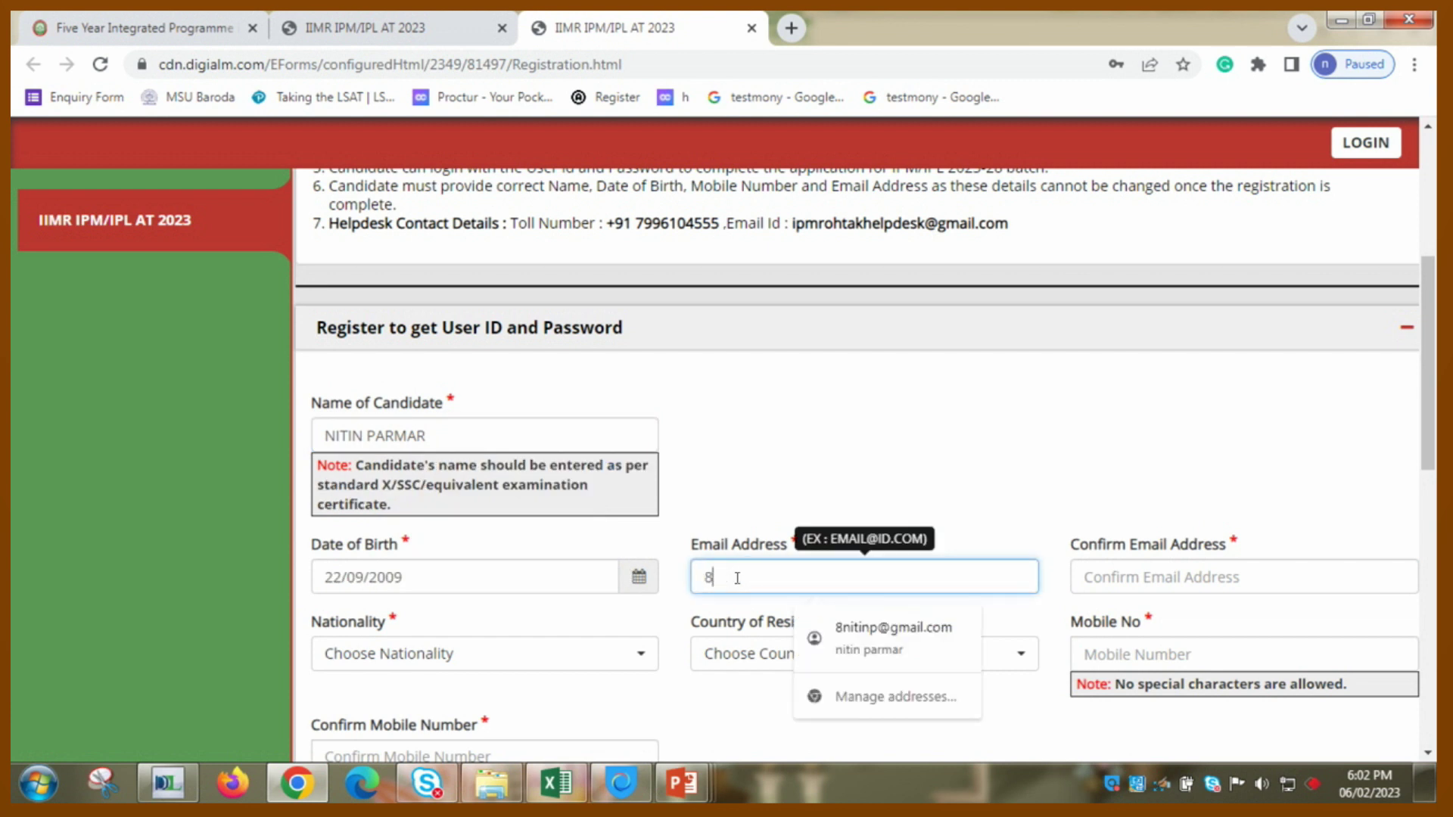
{"action": "key", "text": "Tab"}
{"action": "type", "text": "8"}
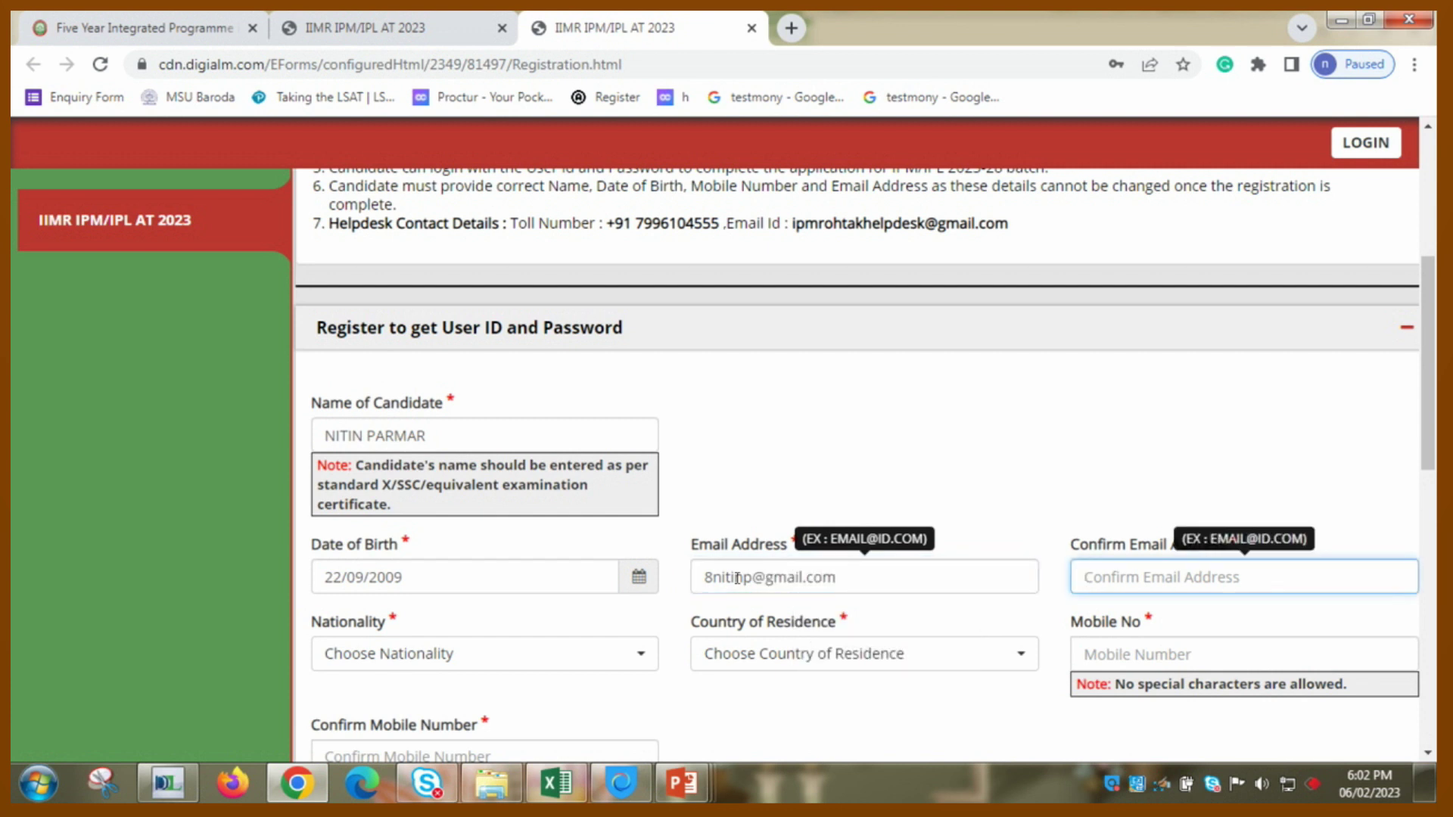
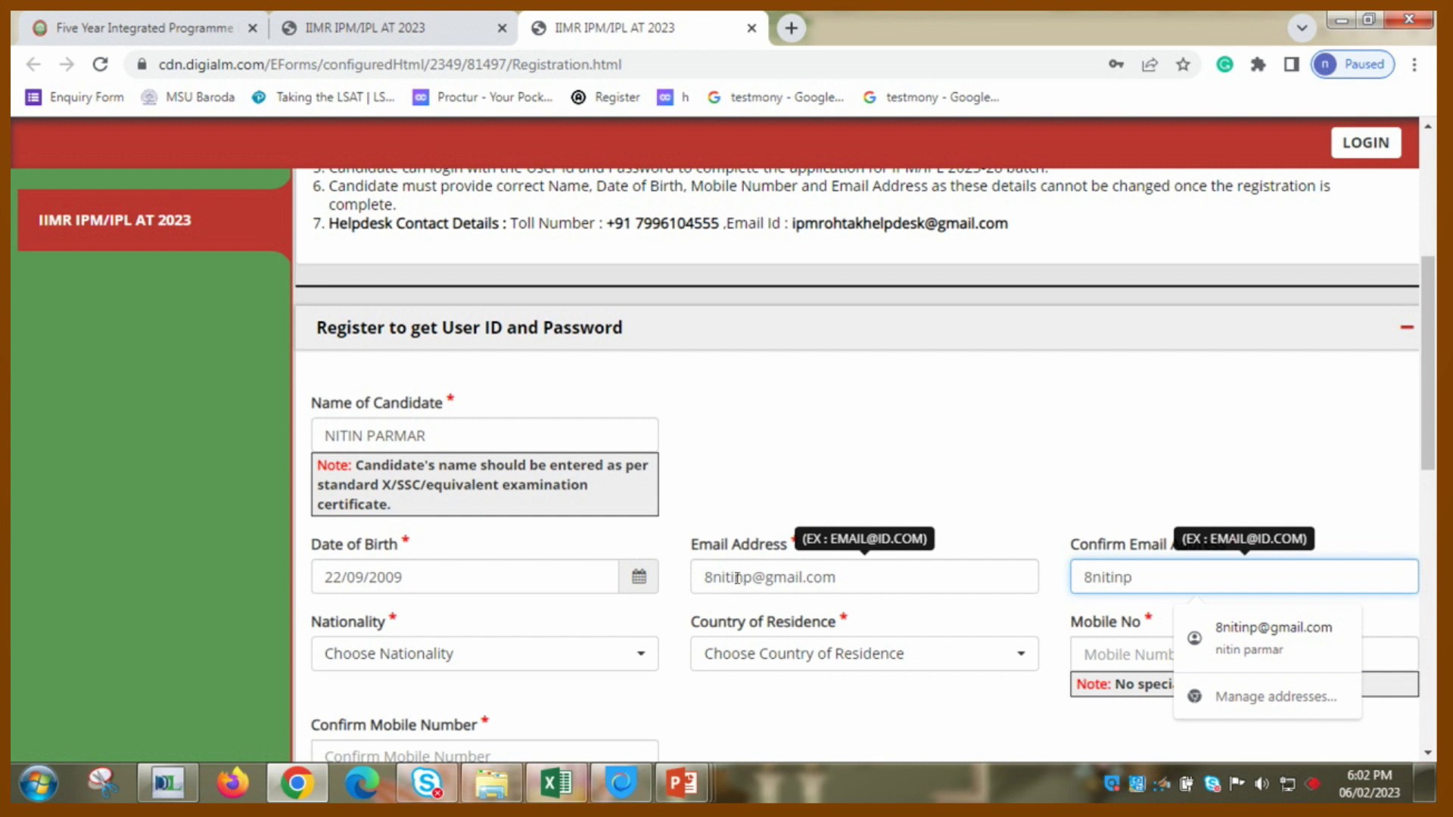
- Set nationality to Indian and residence to India, then enter and confirm the mobile number
{"action": "key", "text": "Tab"}
{"action": "type", "text": "ii"}
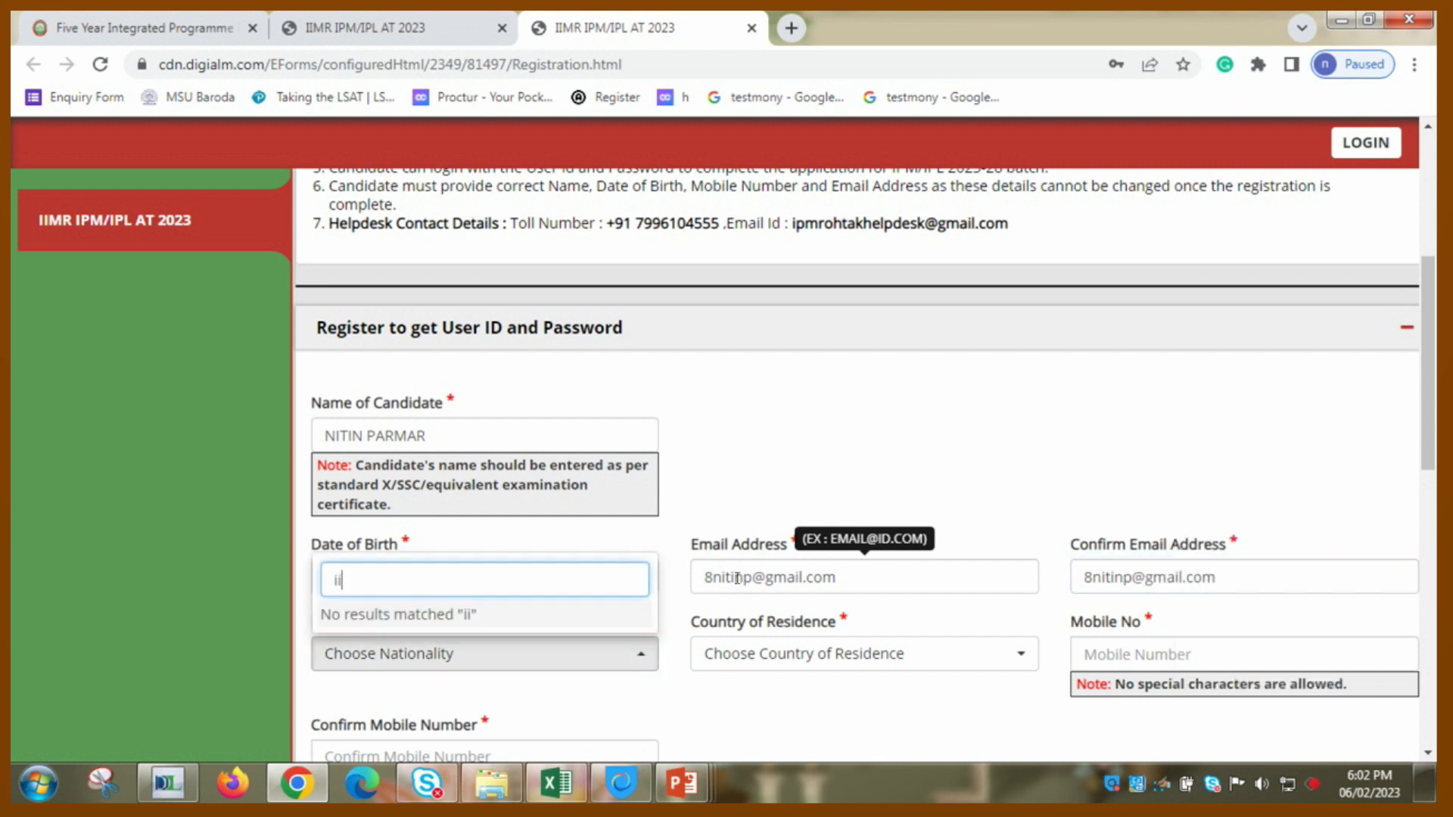
{"action": "key", "text": "BackSpace"}
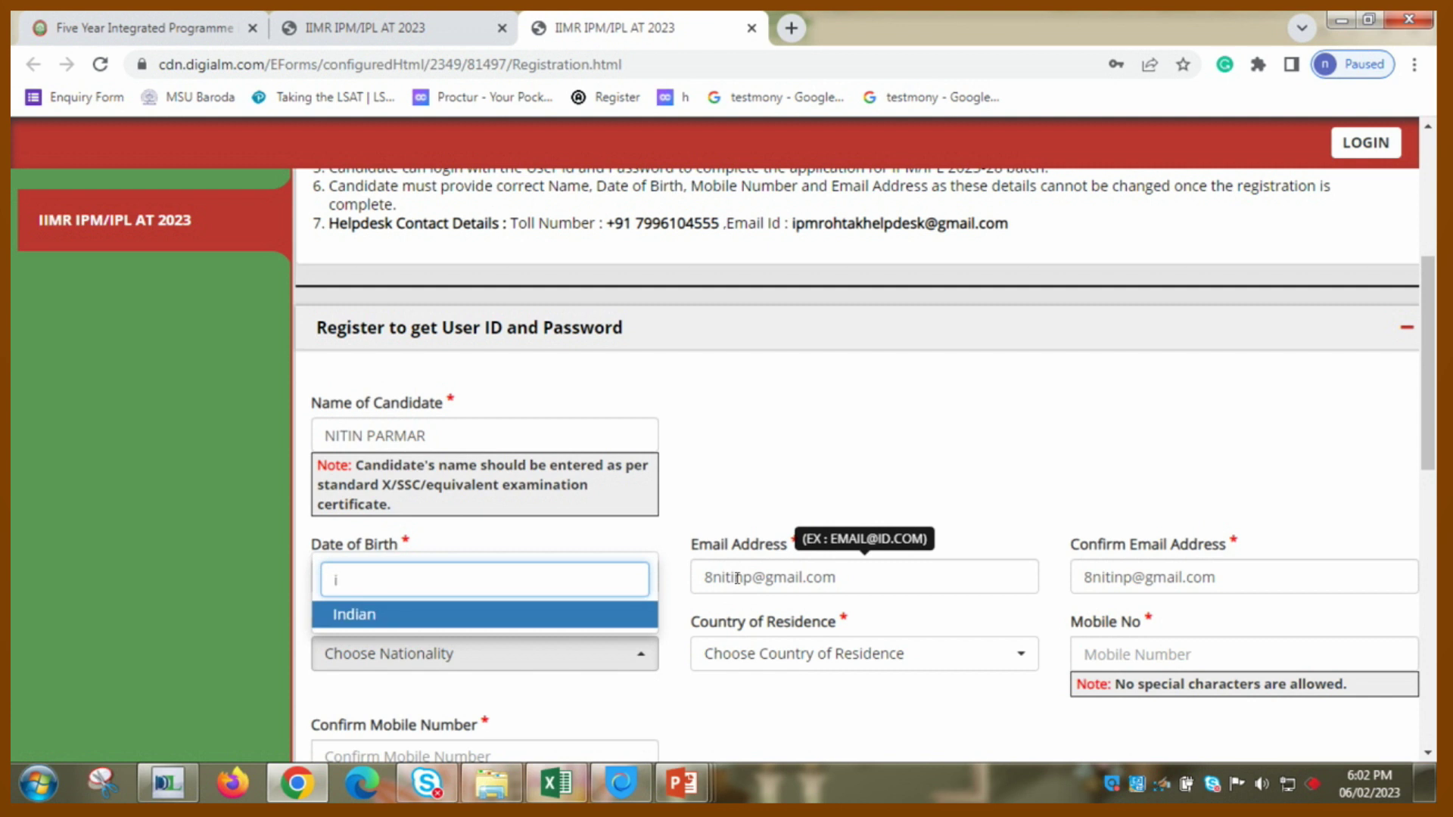
{"action": "key", "text": "Return"}
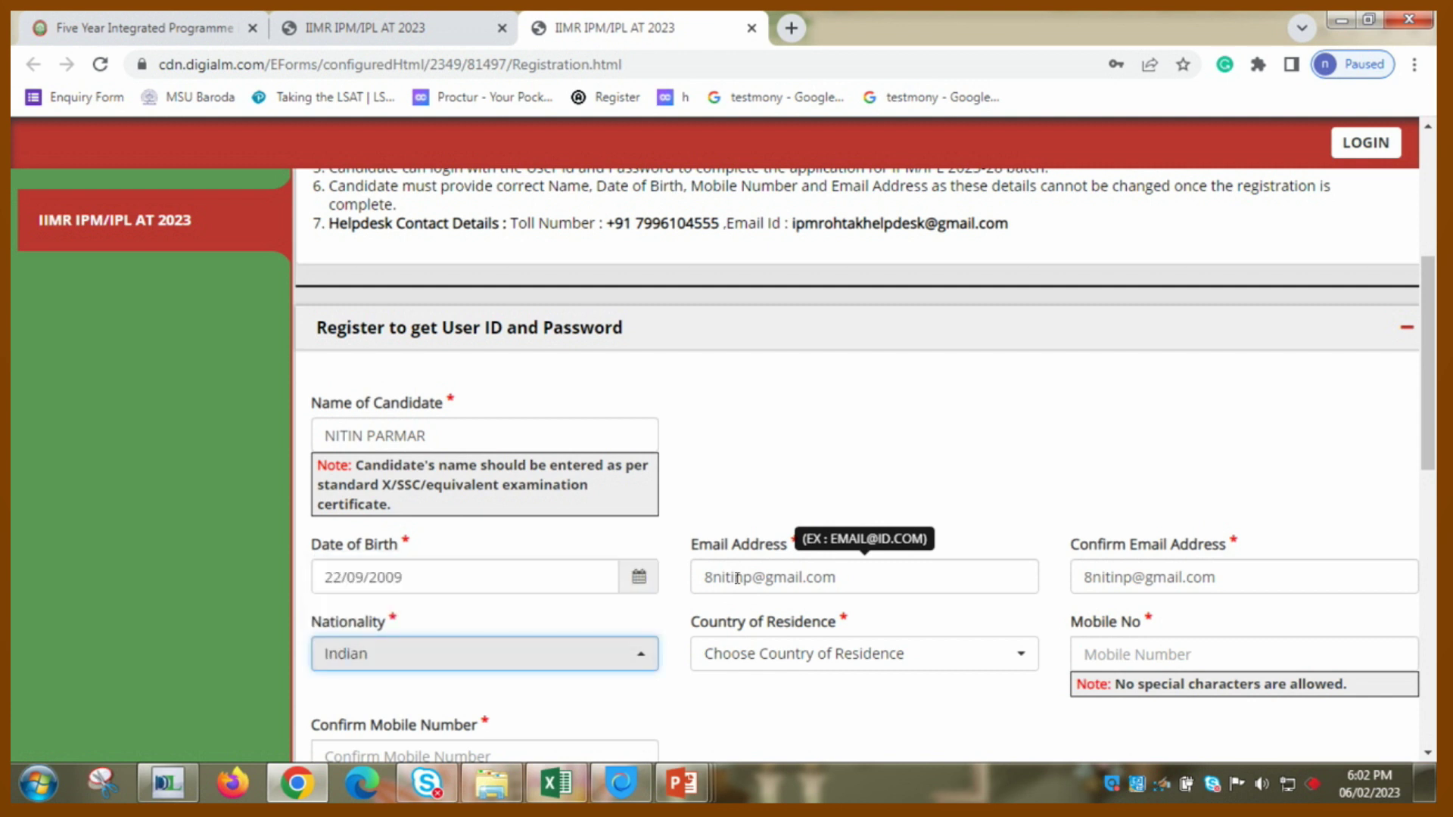
{"action": "key", "text": "Tab"}
{"action": "type", "text": "i"}
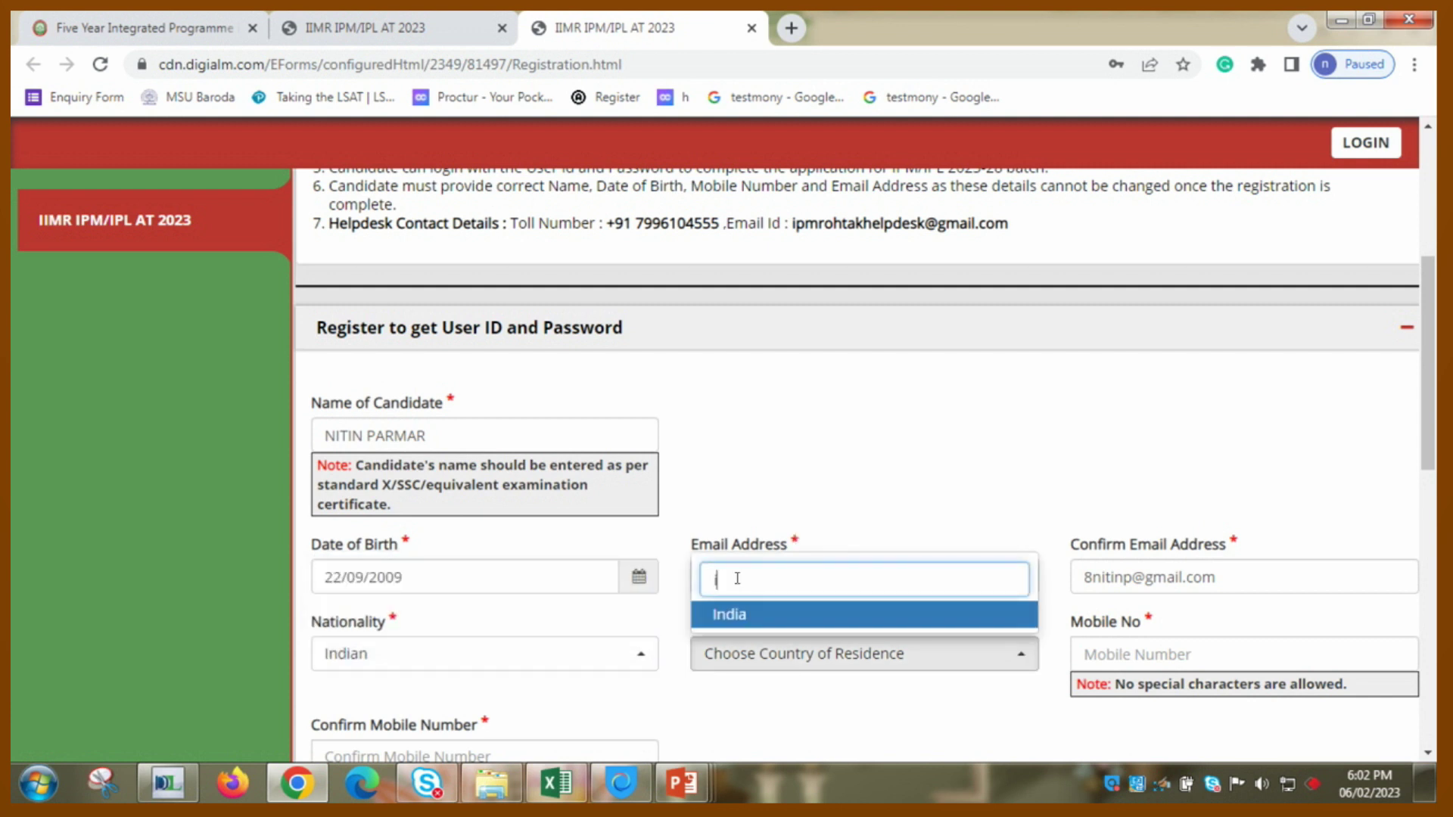
{"action": "key", "text": "Return"}
{"action": "key", "text": "Tab"}
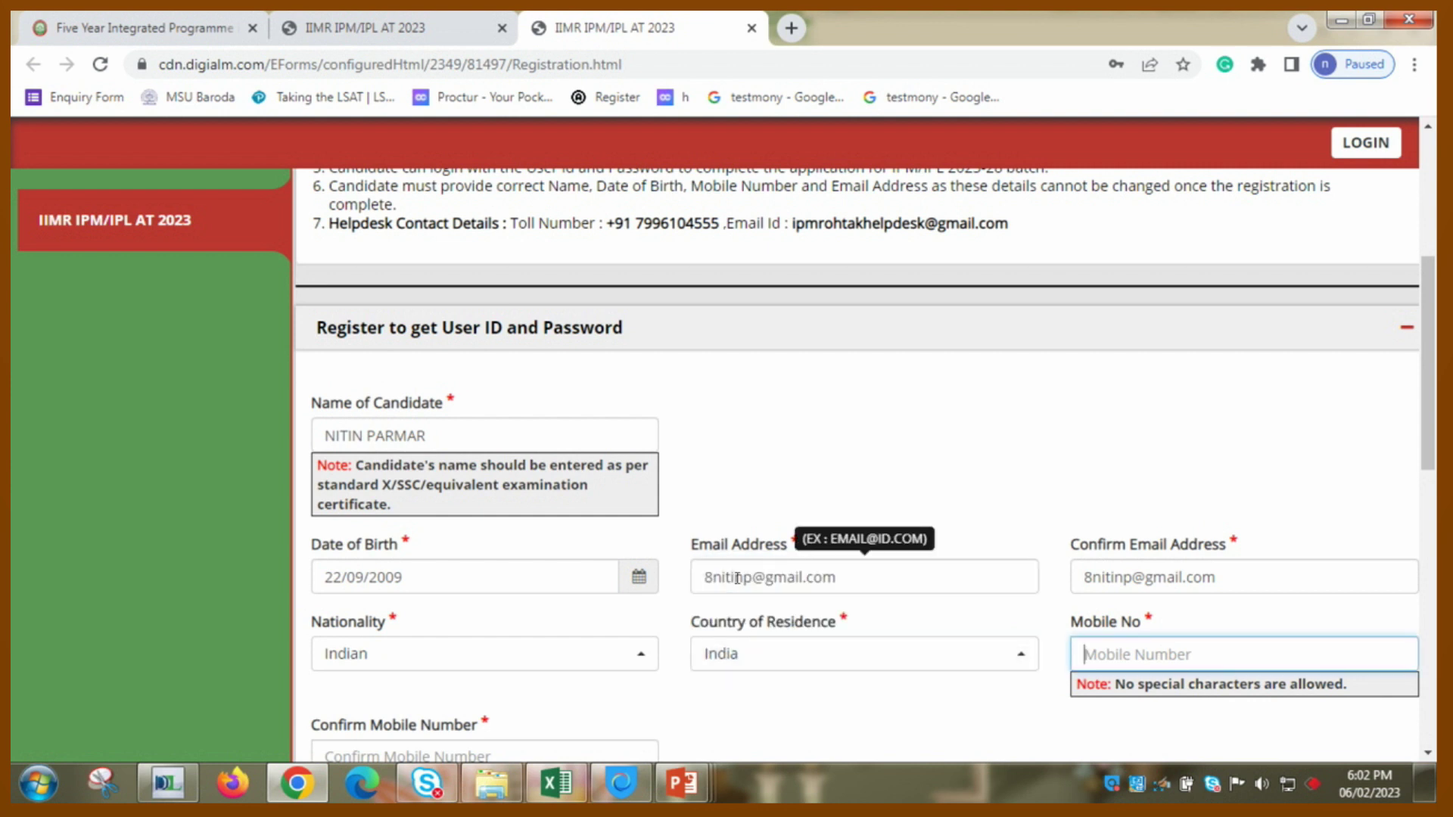
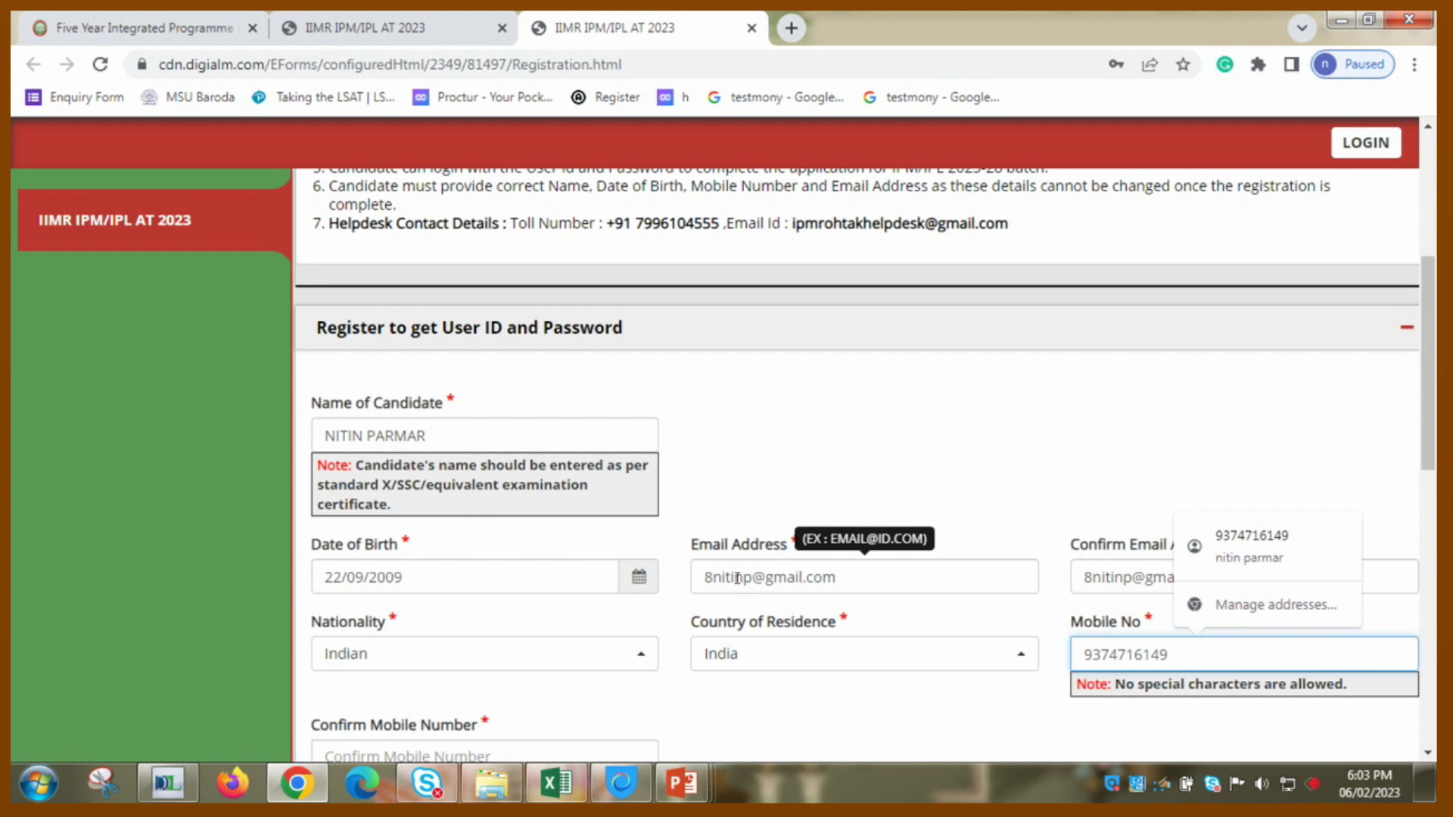
{"action": "key", "text": "Tab"}
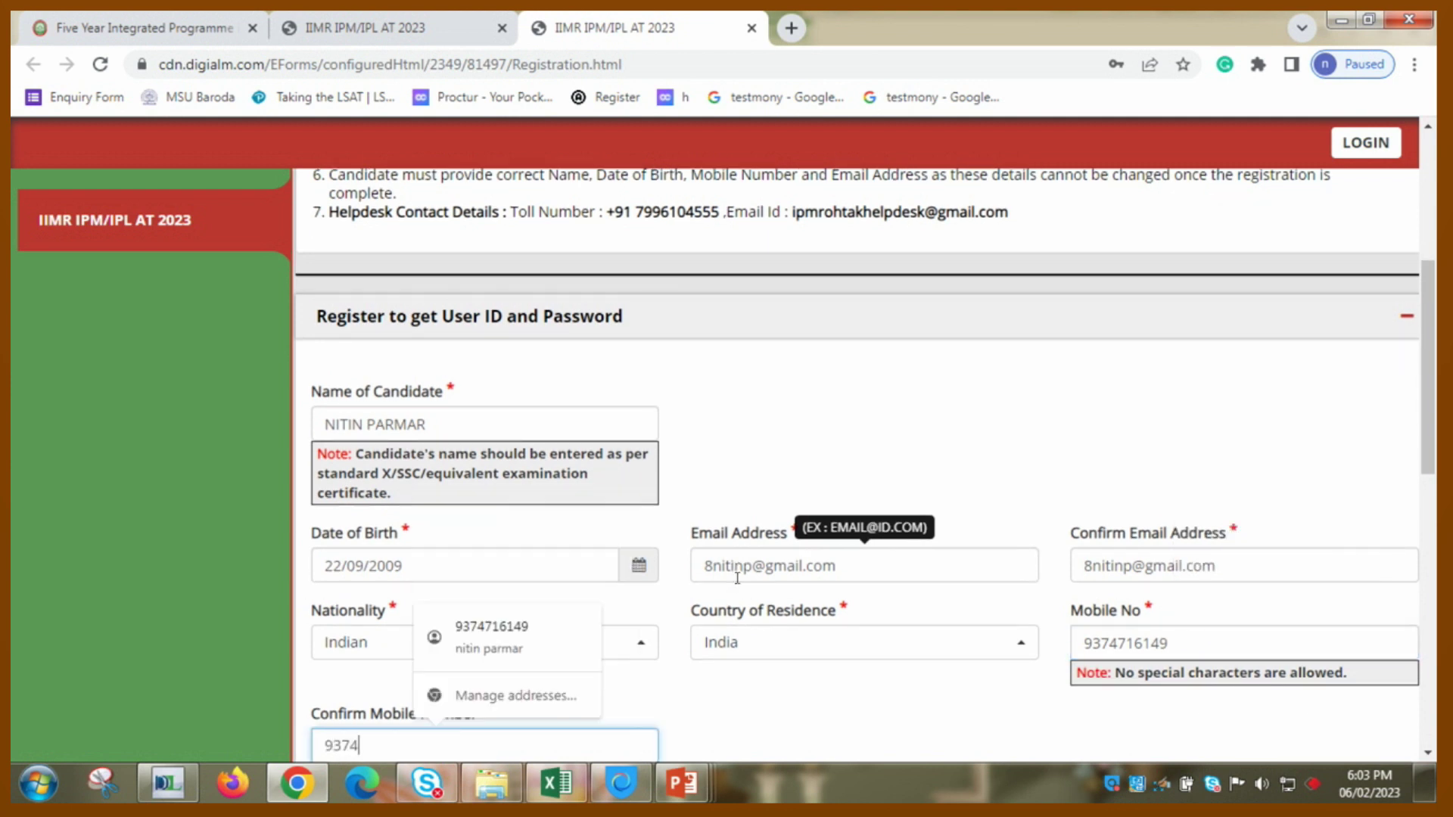
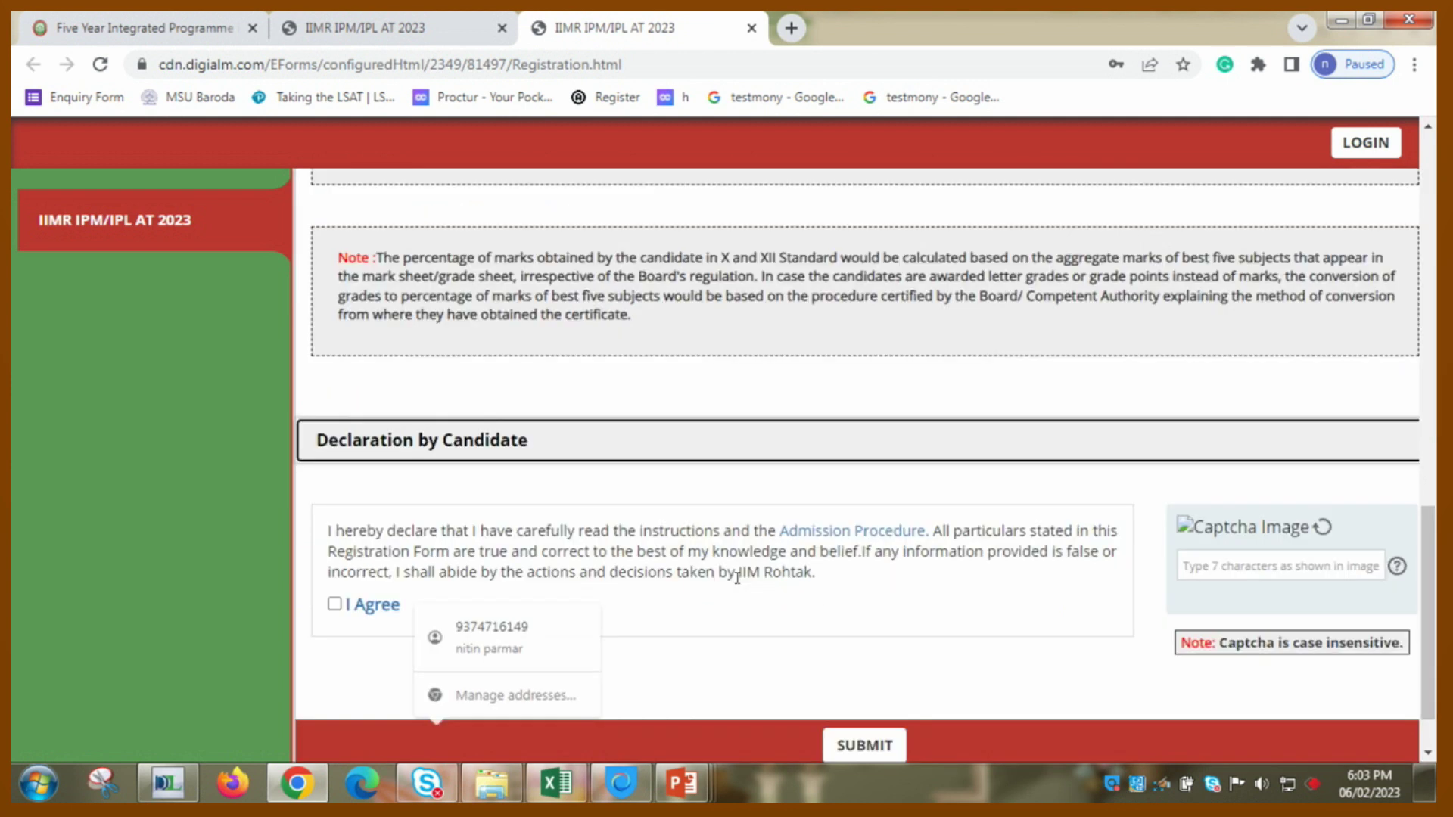
{"action": "scroll", "coordinate": [737, 577], "scroll_direction": "down", "scroll_amount": 10}
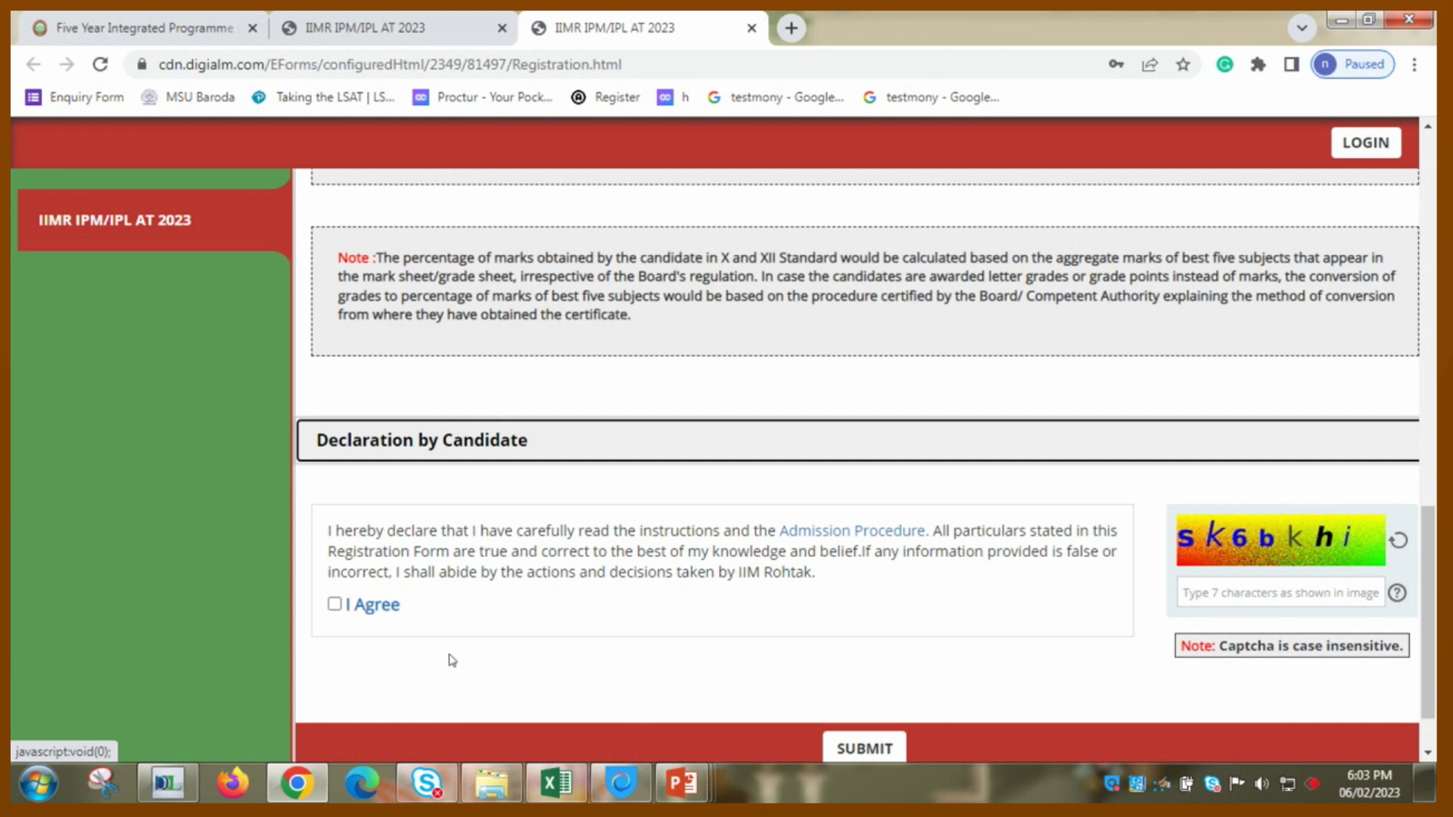
- Agree to the declaration, enter the captcha code, and submit and confirm the registration
{"action": "left_click", "coordinate": [336, 606]}
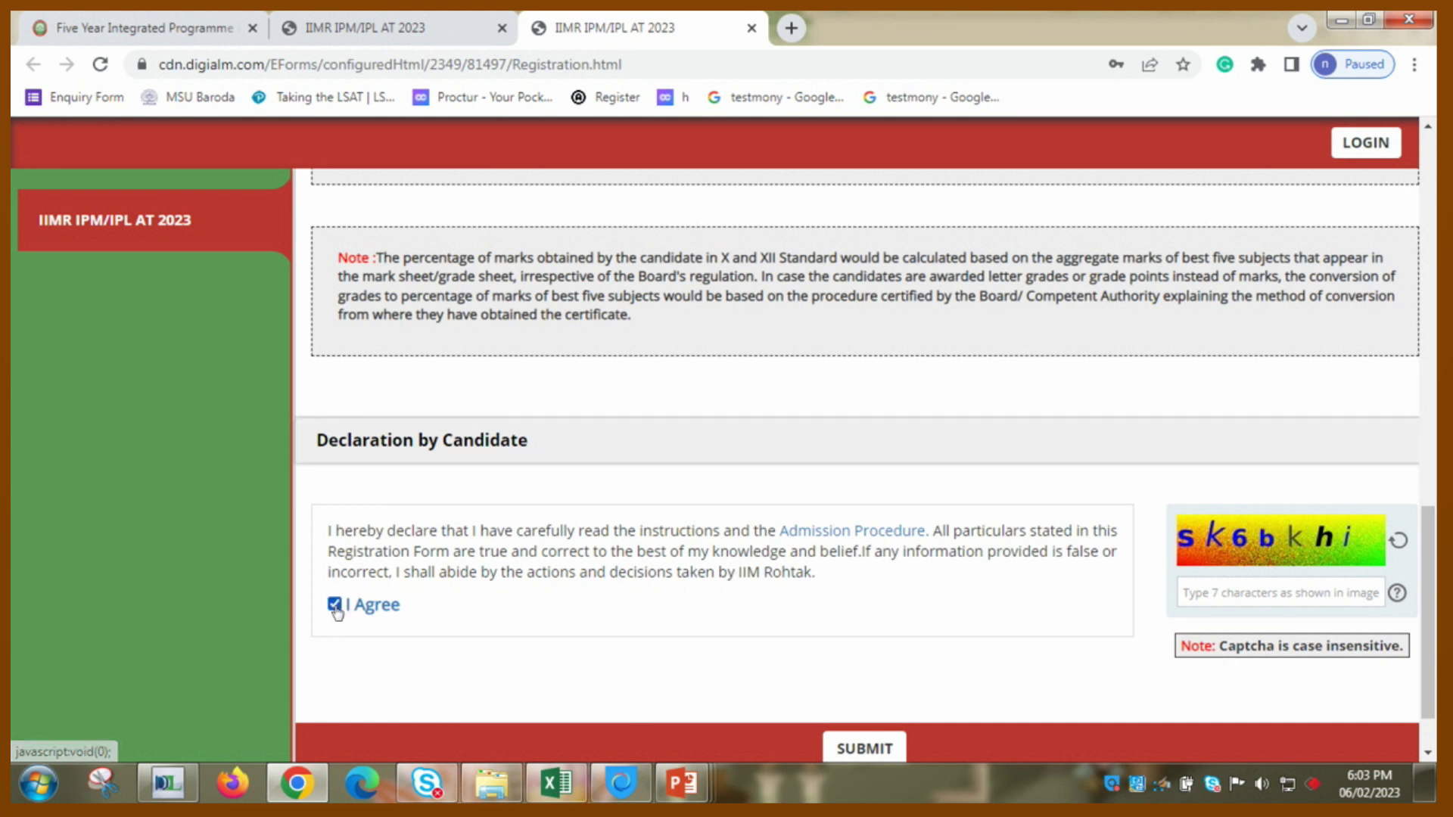
{"action": "left_click", "coordinate": [846, 750]}
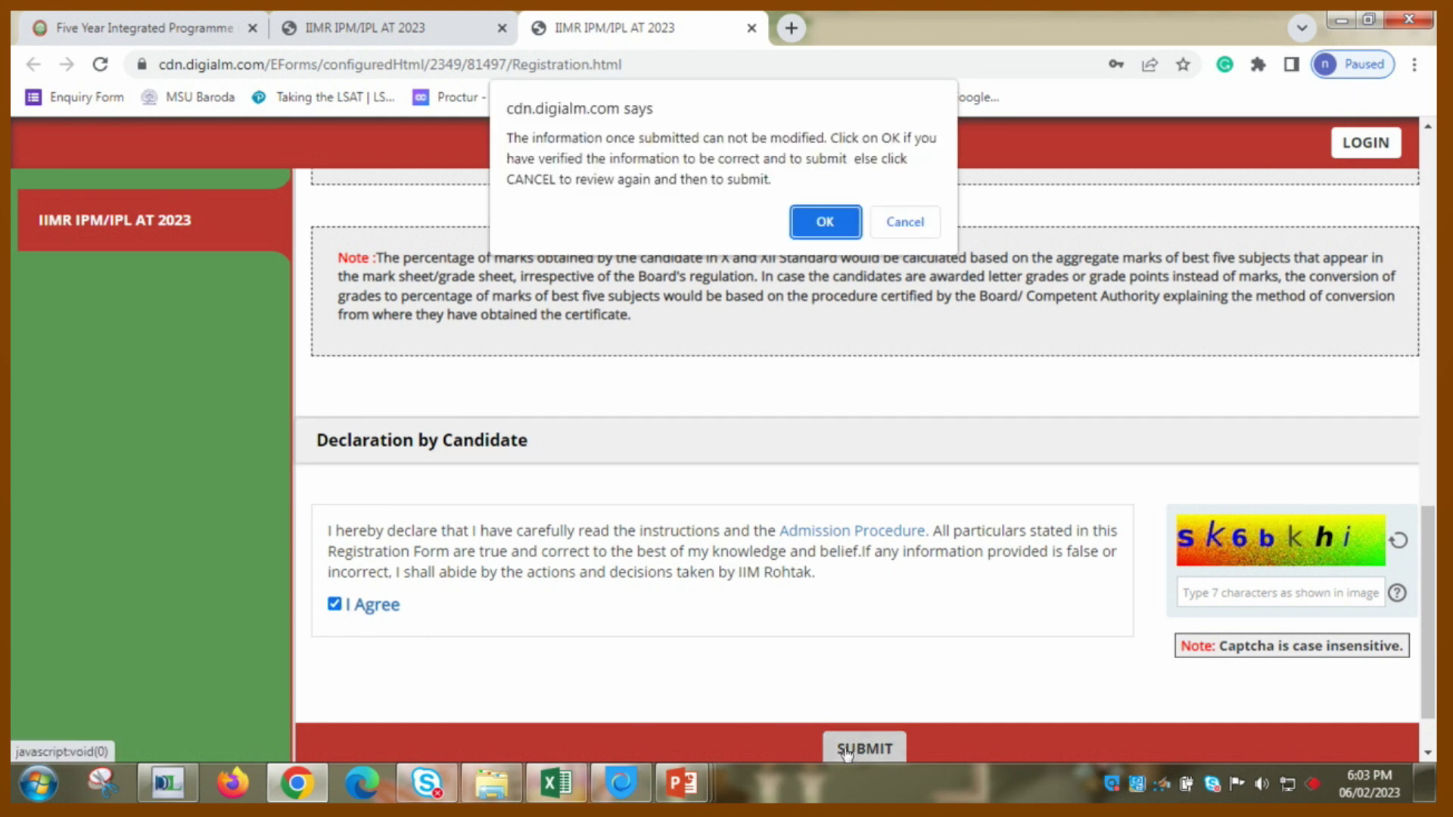
{"action": "left_click", "coordinate": [893, 240]}
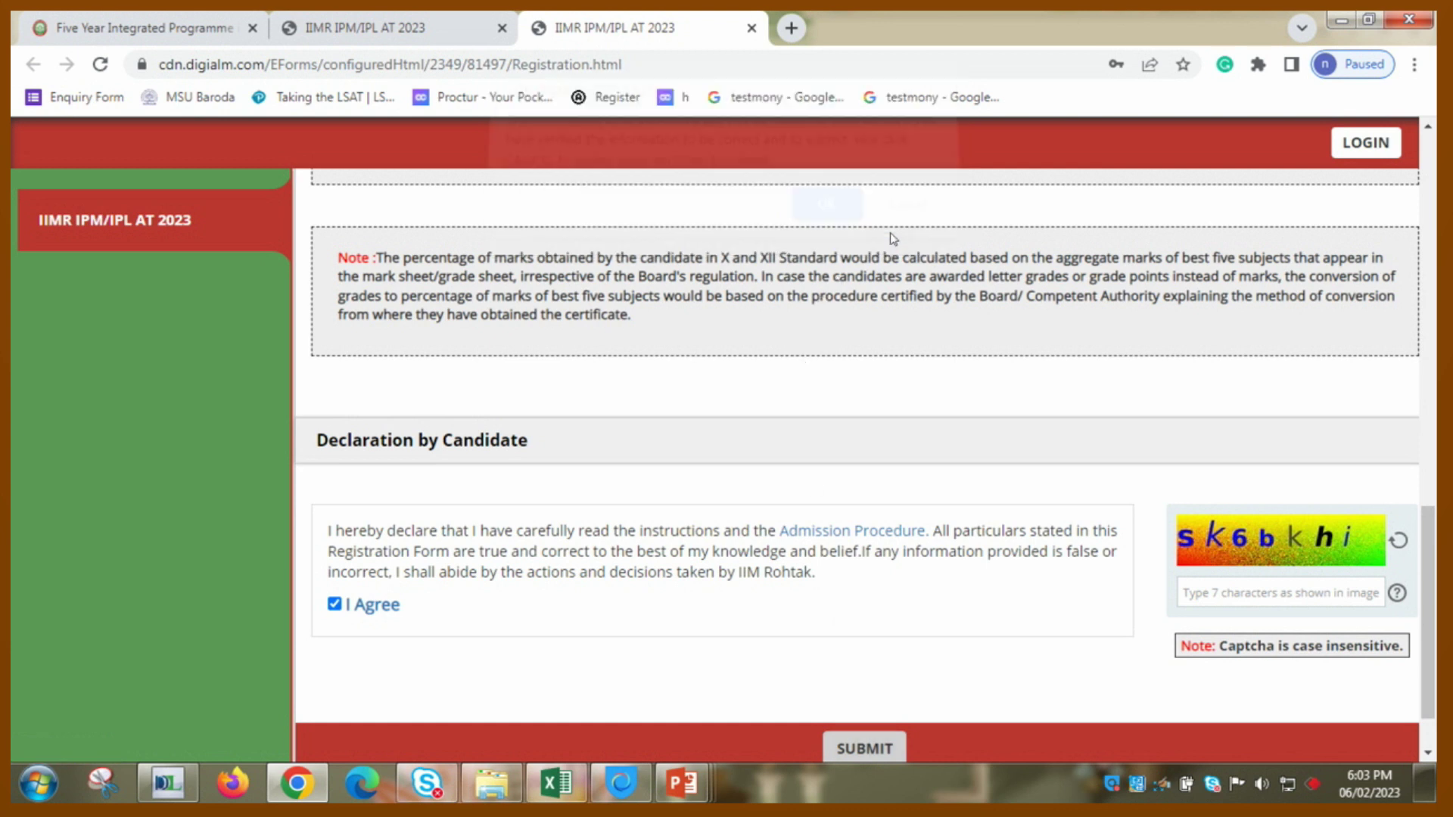
{"action": "left_click", "coordinate": [1185, 591]}
{"action": "type", "text": "sk"}
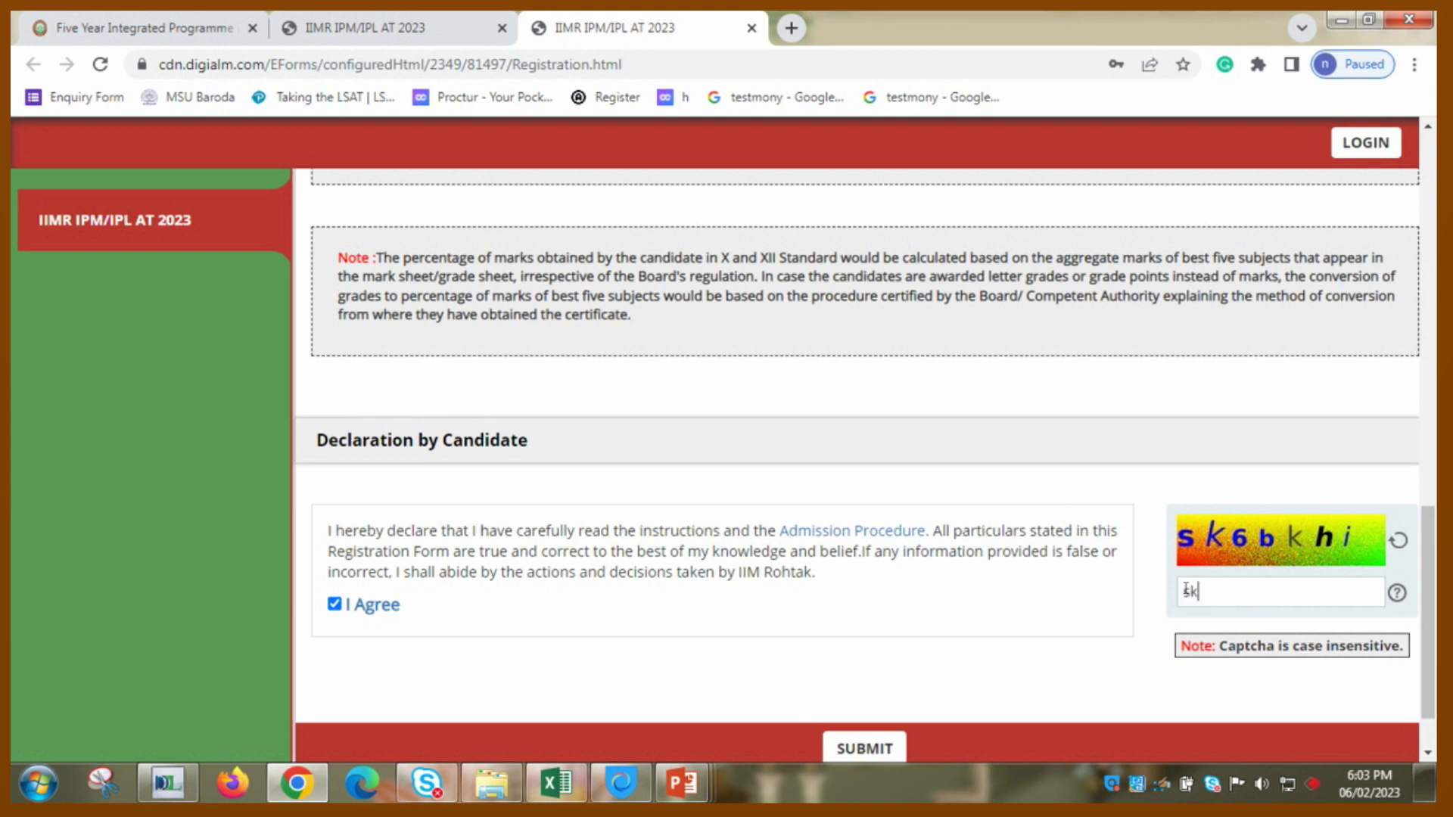
{"action": "type", "text": "6bkhi"}
{"action": "left_click", "coordinate": [870, 748]}
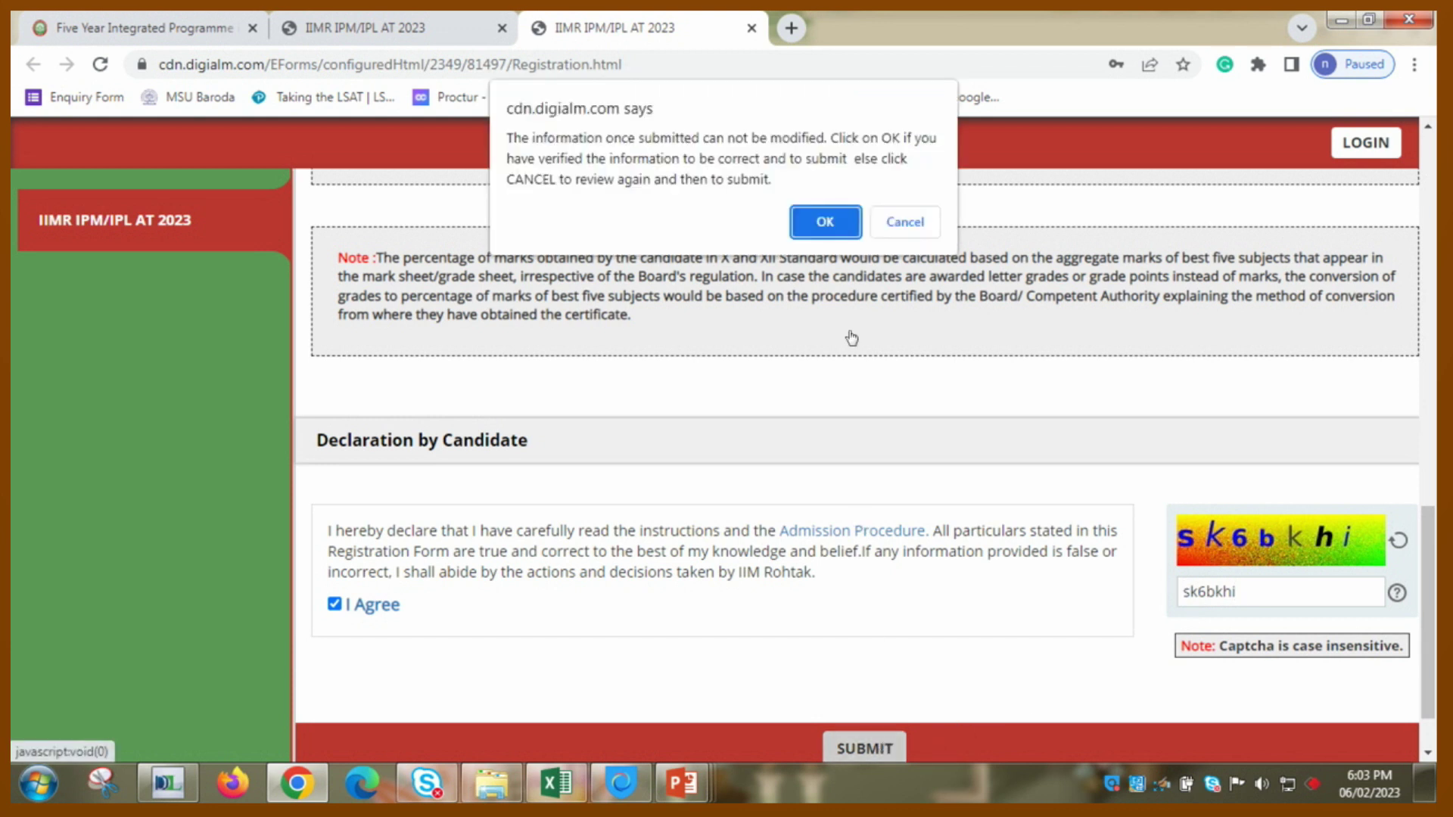
{"action": "left_click", "coordinate": [825, 222]}
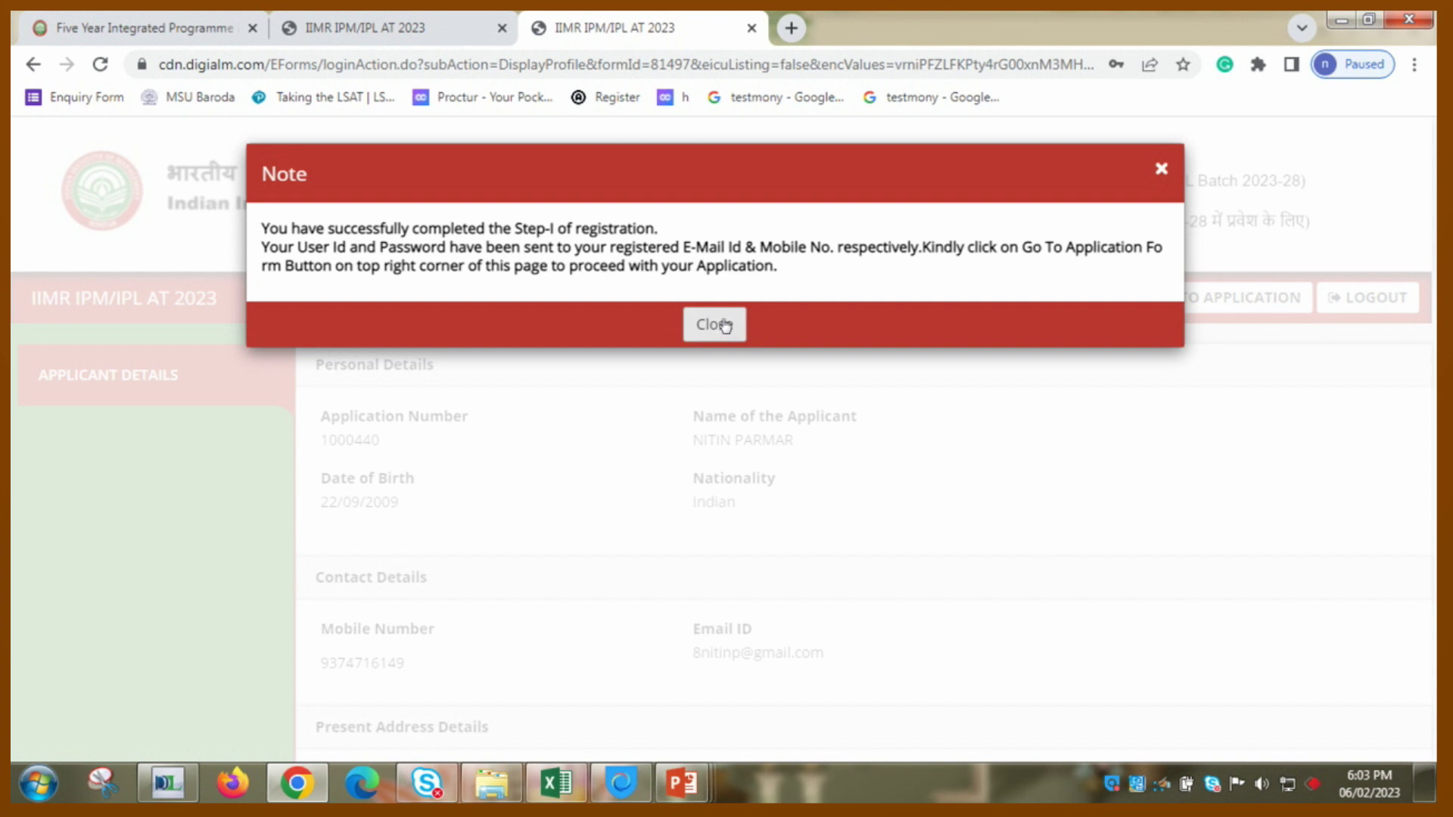
- Close the Step-I success note, go to the application form, and dismiss the instructions notice
{"action": "left_click", "coordinate": [725, 326]}
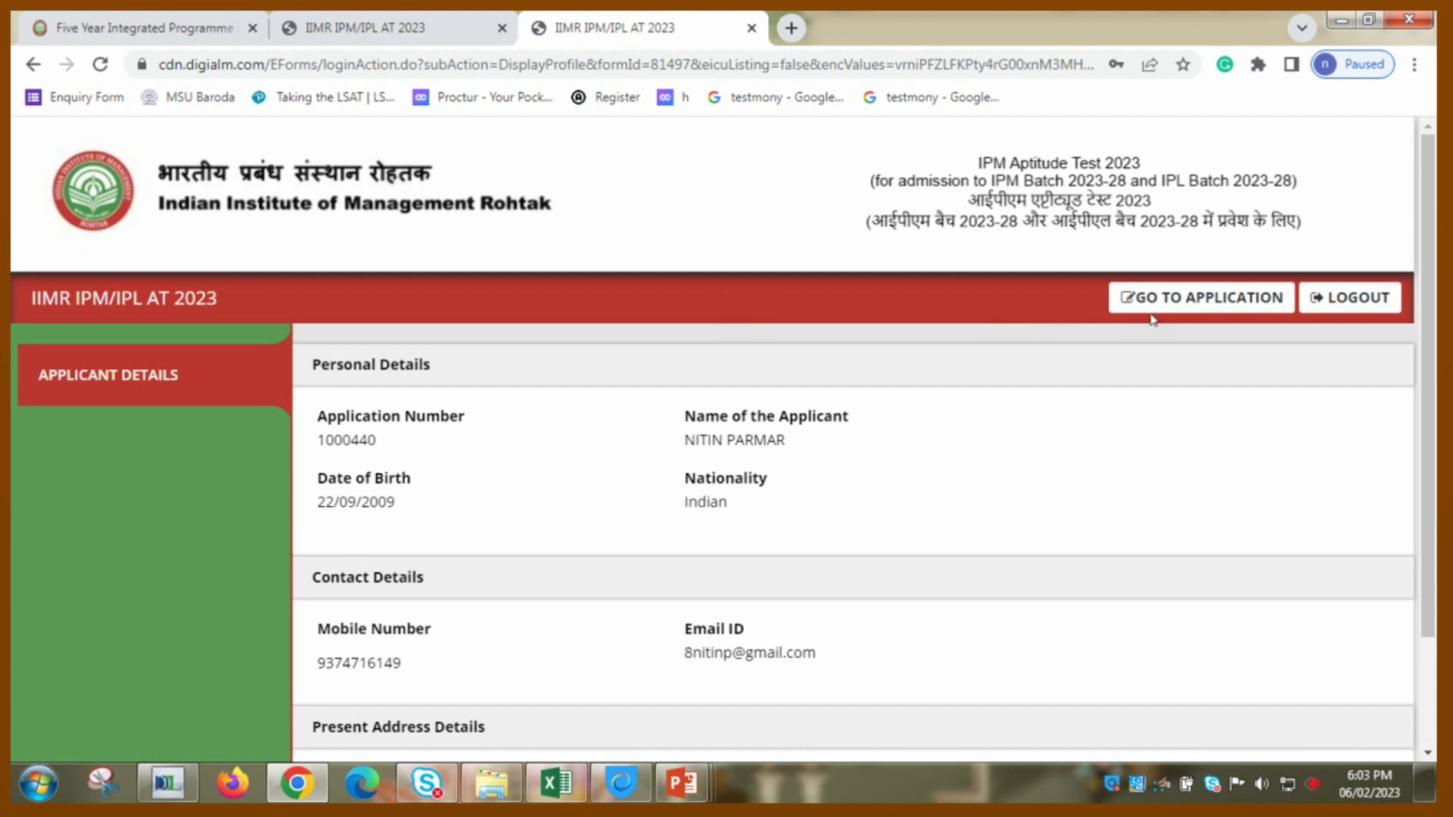
{"action": "left_click", "coordinate": [1176, 305]}
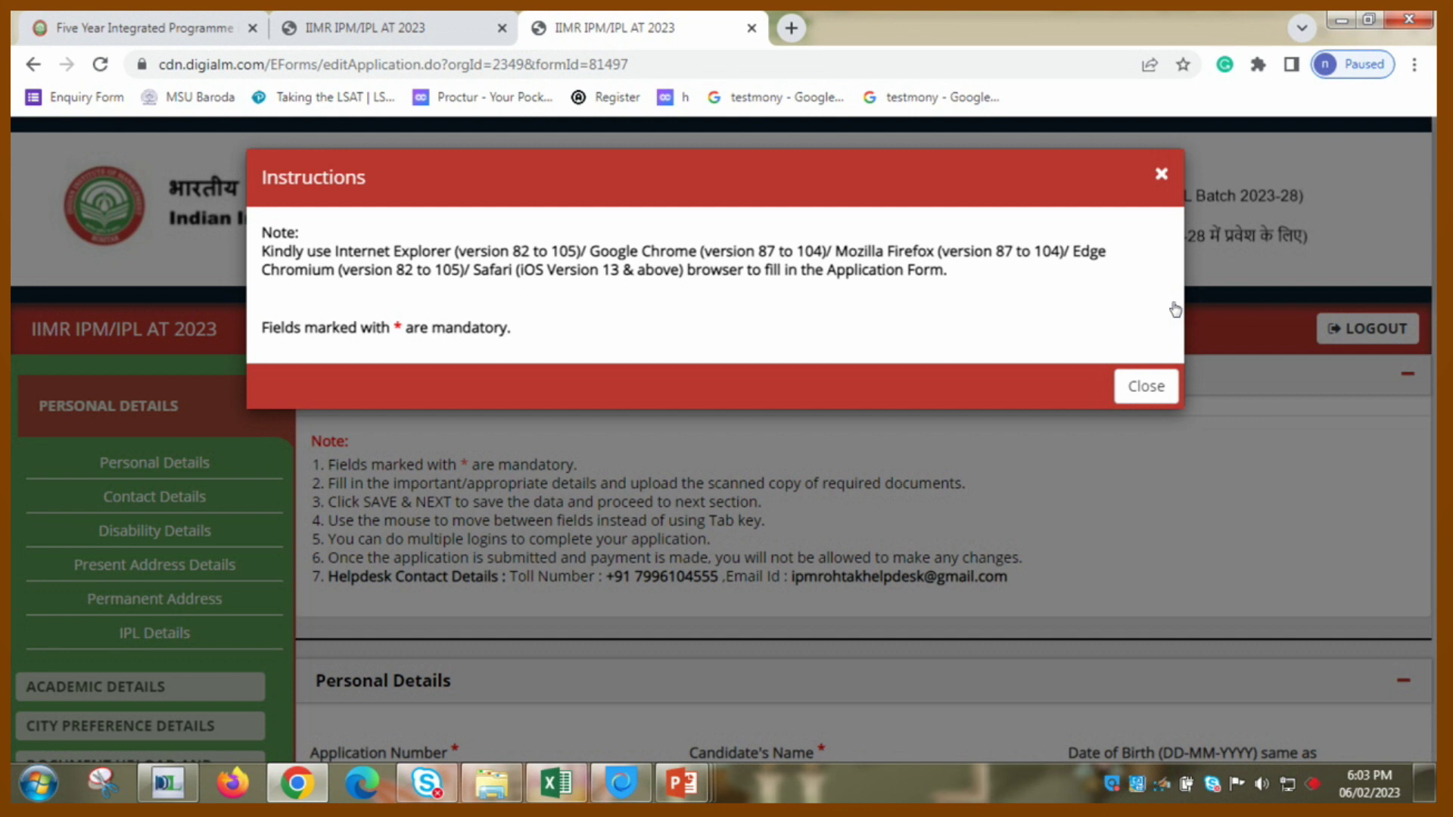
{"action": "left_click", "coordinate": [1145, 386]}
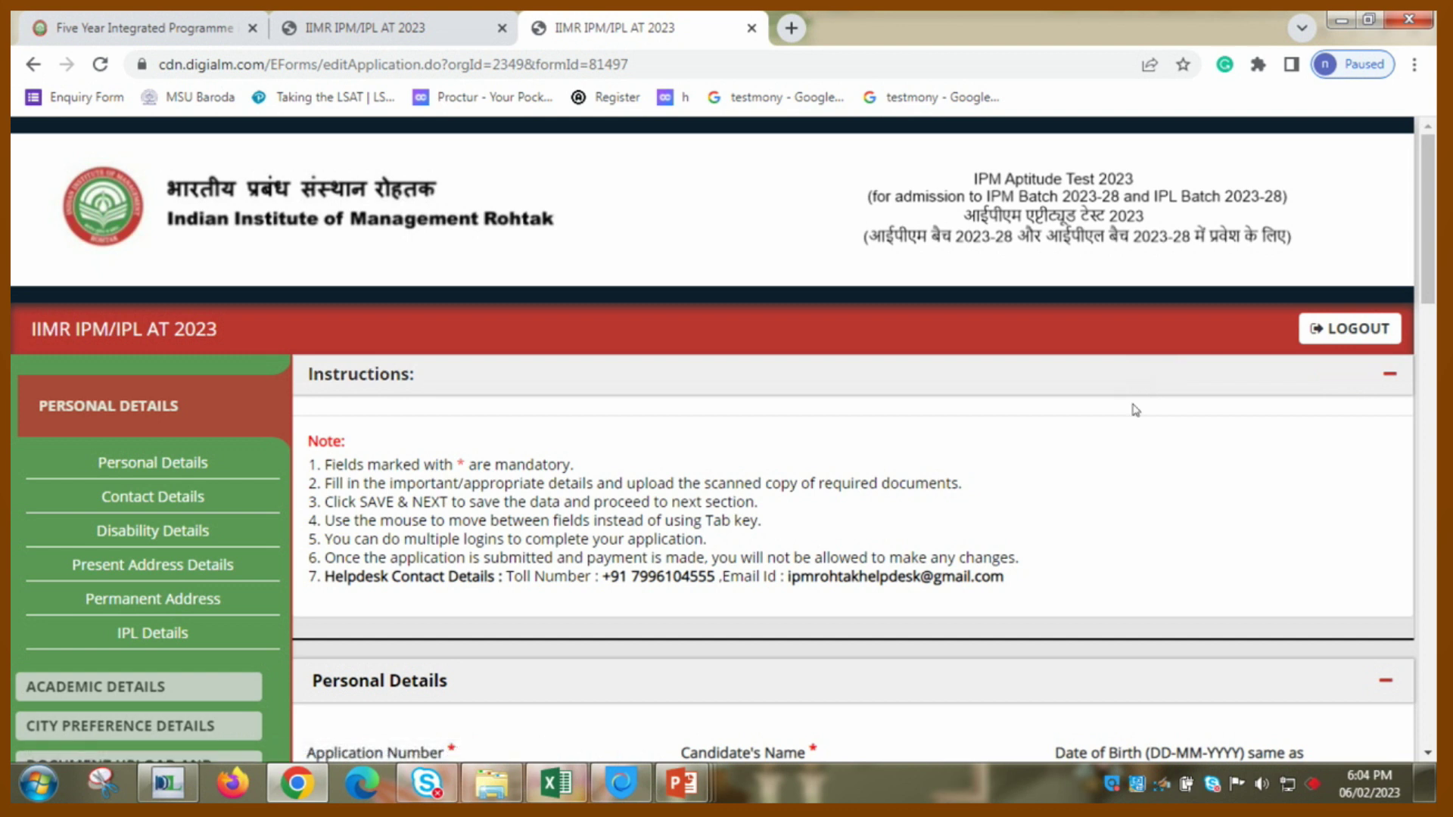
- Enter the father's and mother's names and choose General as the category
{"action": "scroll", "coordinate": [1135, 409], "scroll_direction": "down", "scroll_amount": 4}
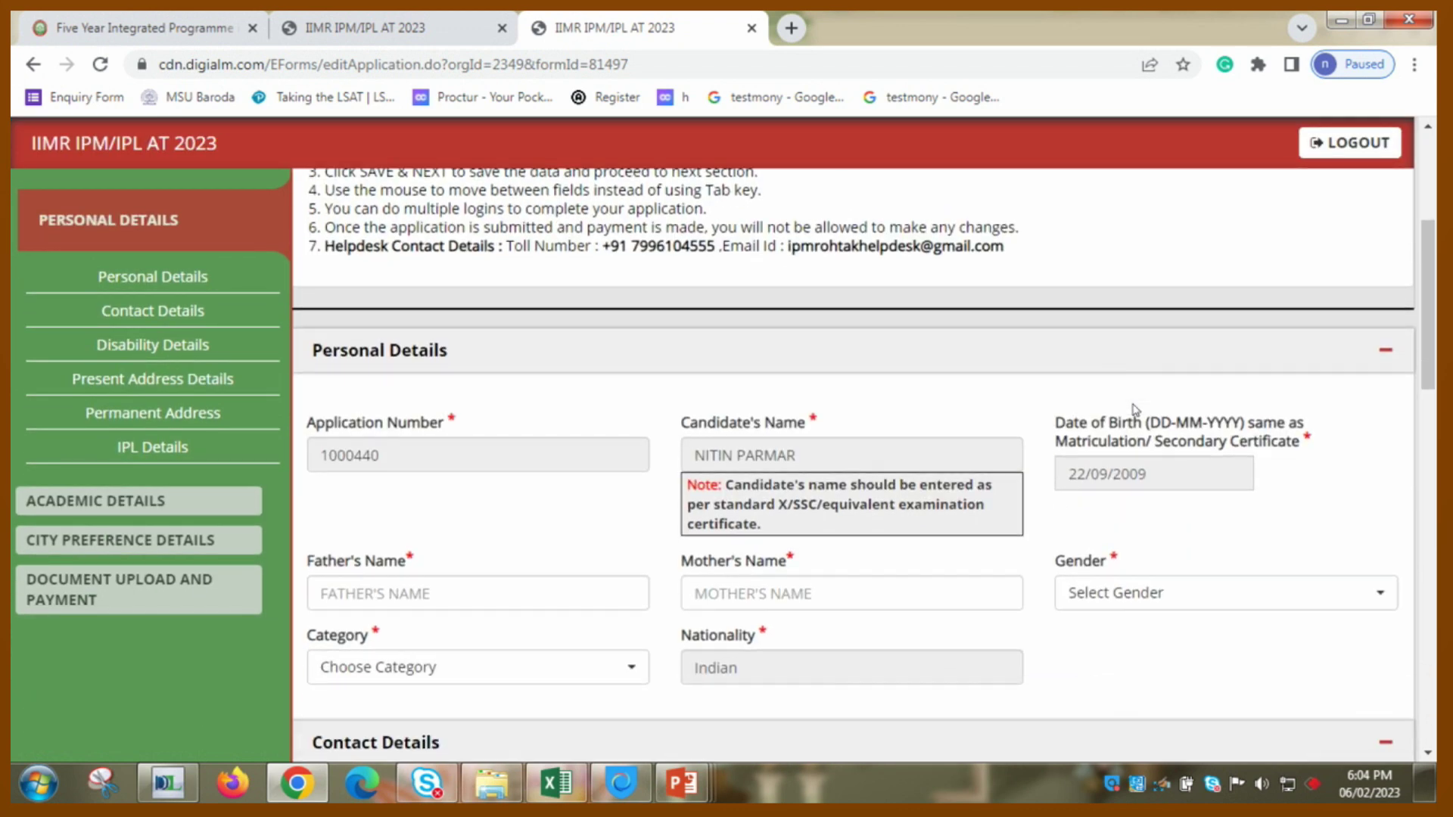
{"action": "scroll", "coordinate": [1135, 409], "scroll_direction": "down", "scroll_amount": 1}
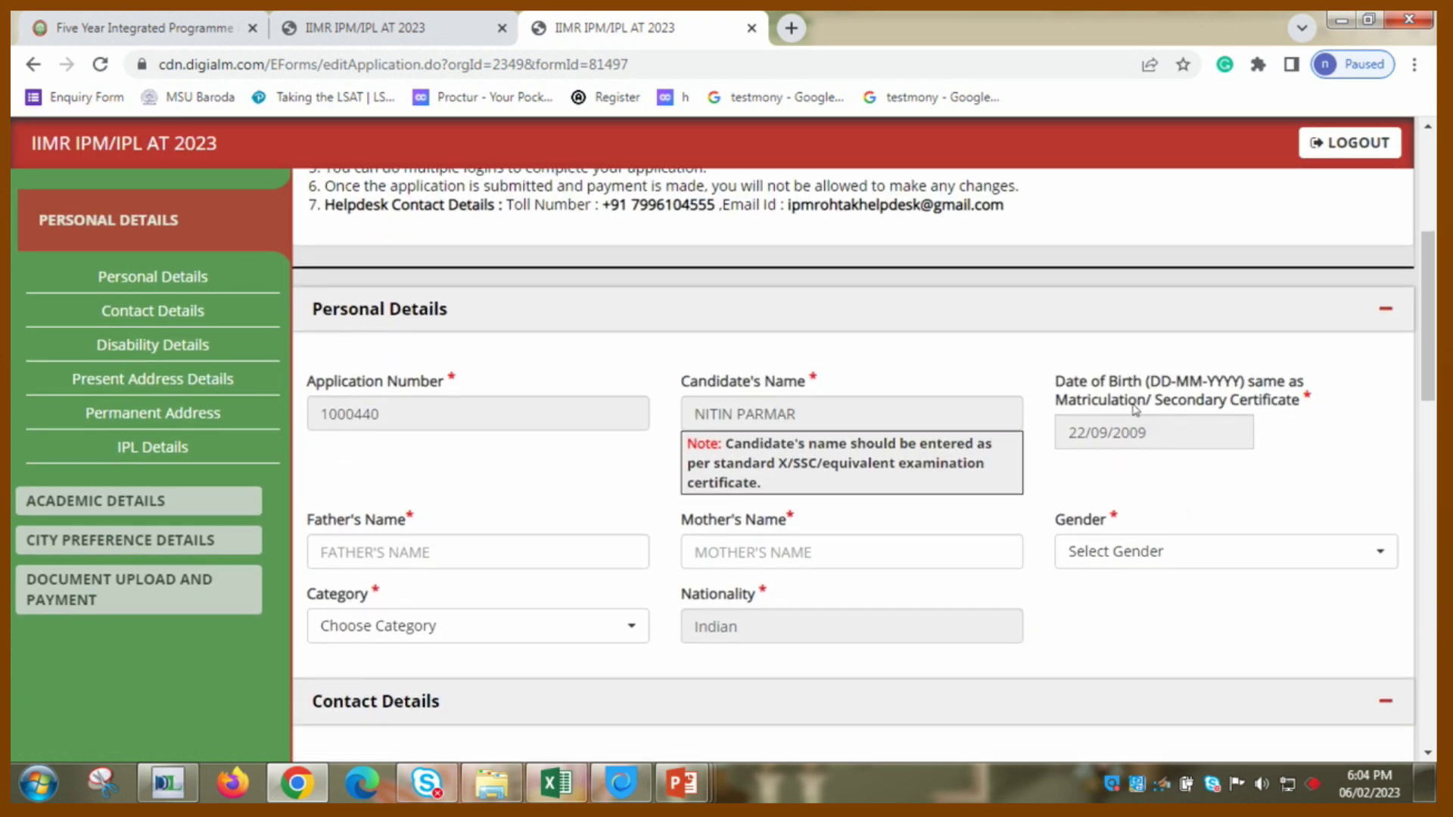
{"action": "scroll", "coordinate": [1135, 409], "scroll_direction": "down", "scroll_amount": 1}
{"action": "scroll", "coordinate": [1136, 410], "scroll_direction": "down", "scroll_amount": 1}
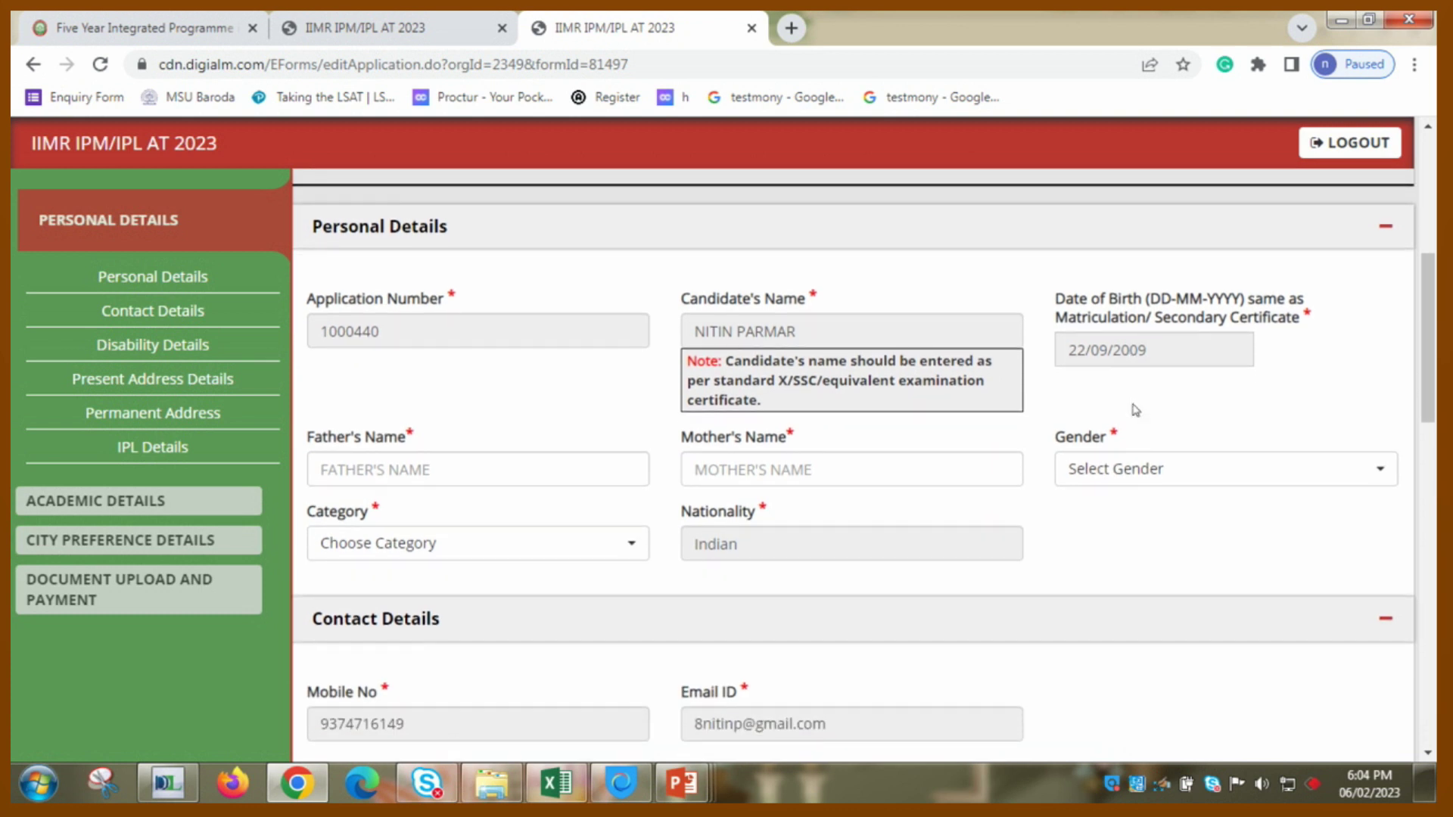
{"action": "left_click", "coordinate": [555, 467]}
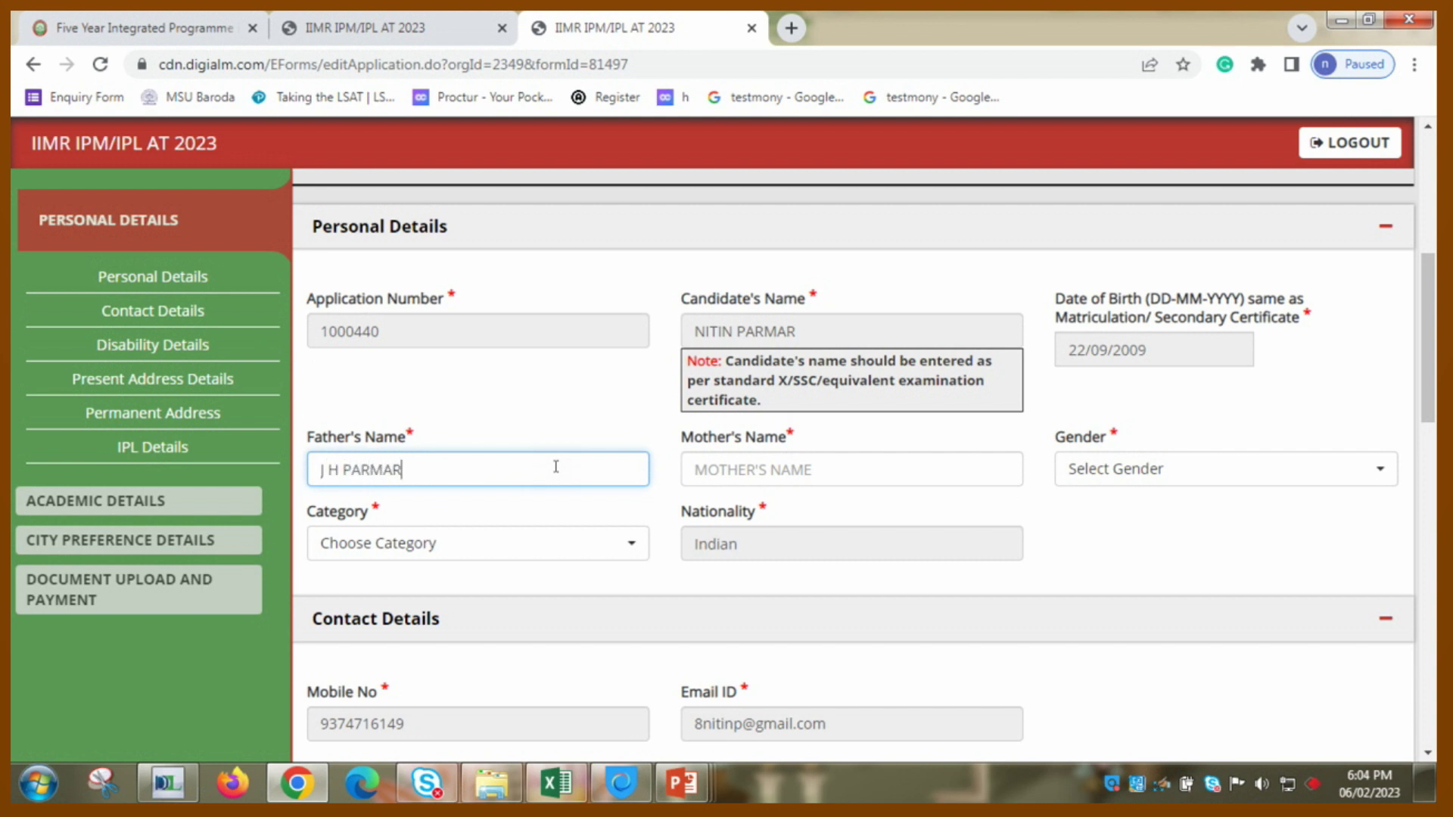
{"action": "key", "text": "Tab"}
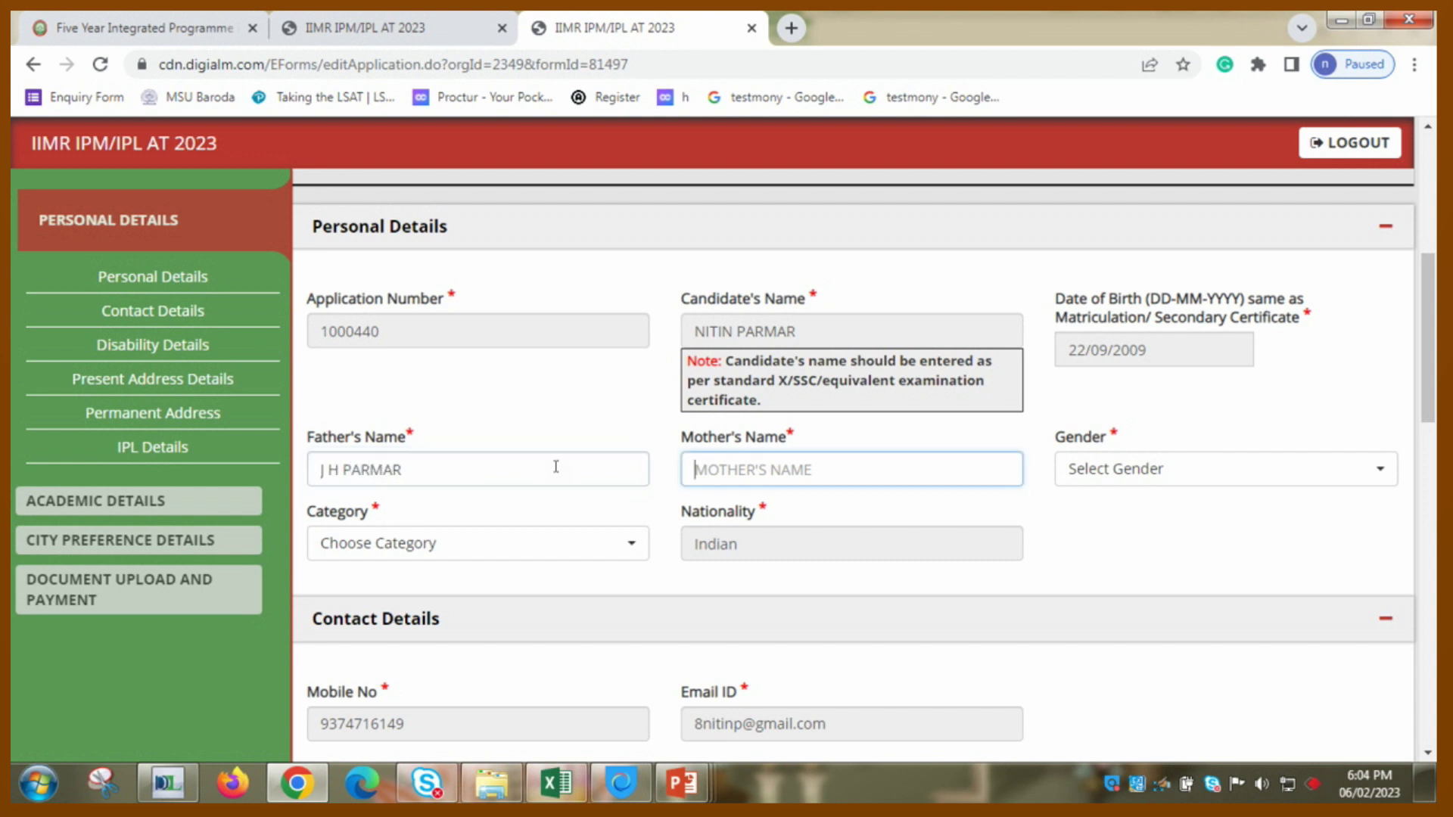
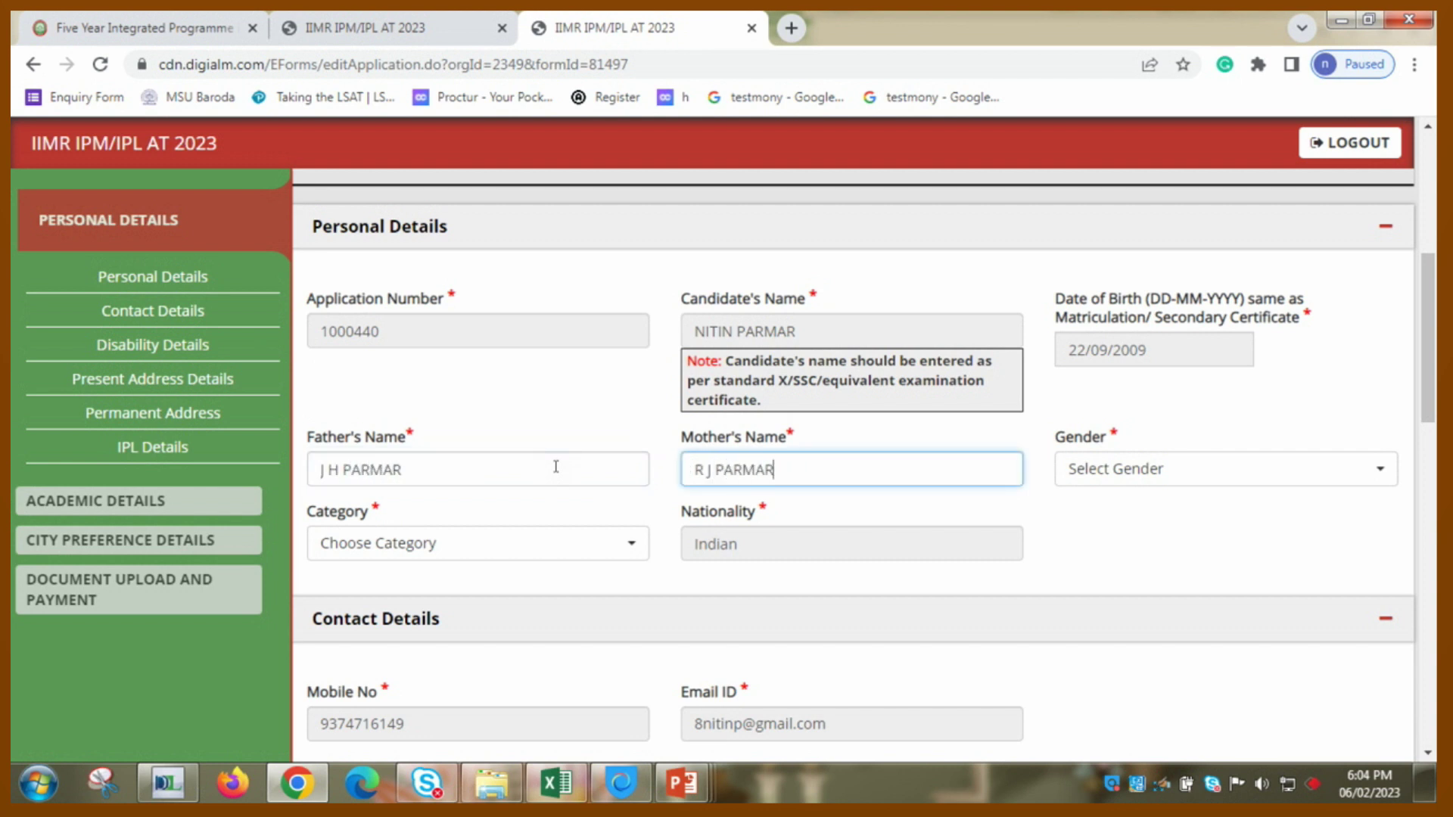
{"action": "key", "text": "Tab"}
{"action": "key", "text": "Down"}
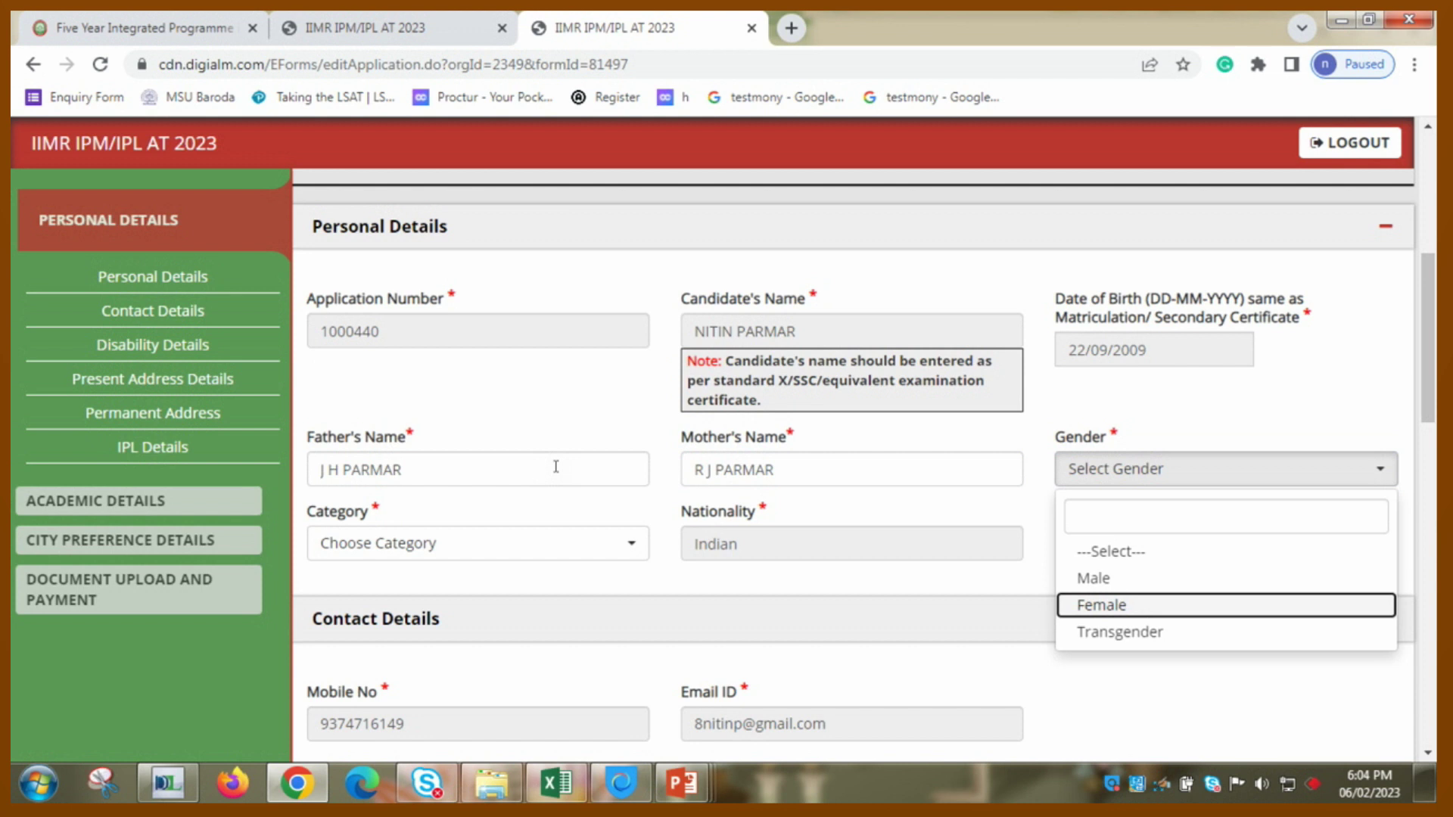
{"action": "key", "text": "Up"}
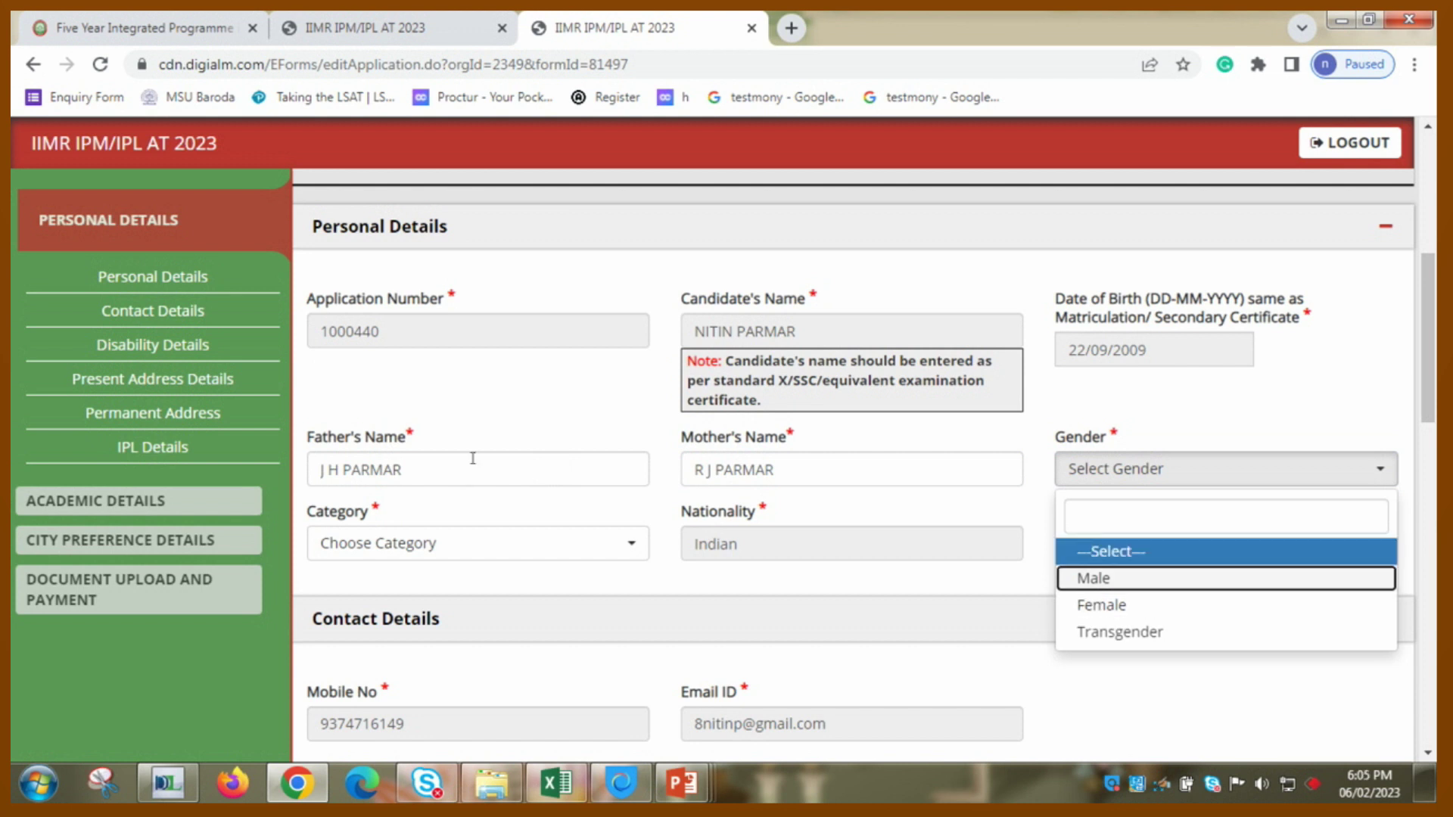
{"action": "key", "text": "Escape"}
{"action": "key", "text": "Tab"}
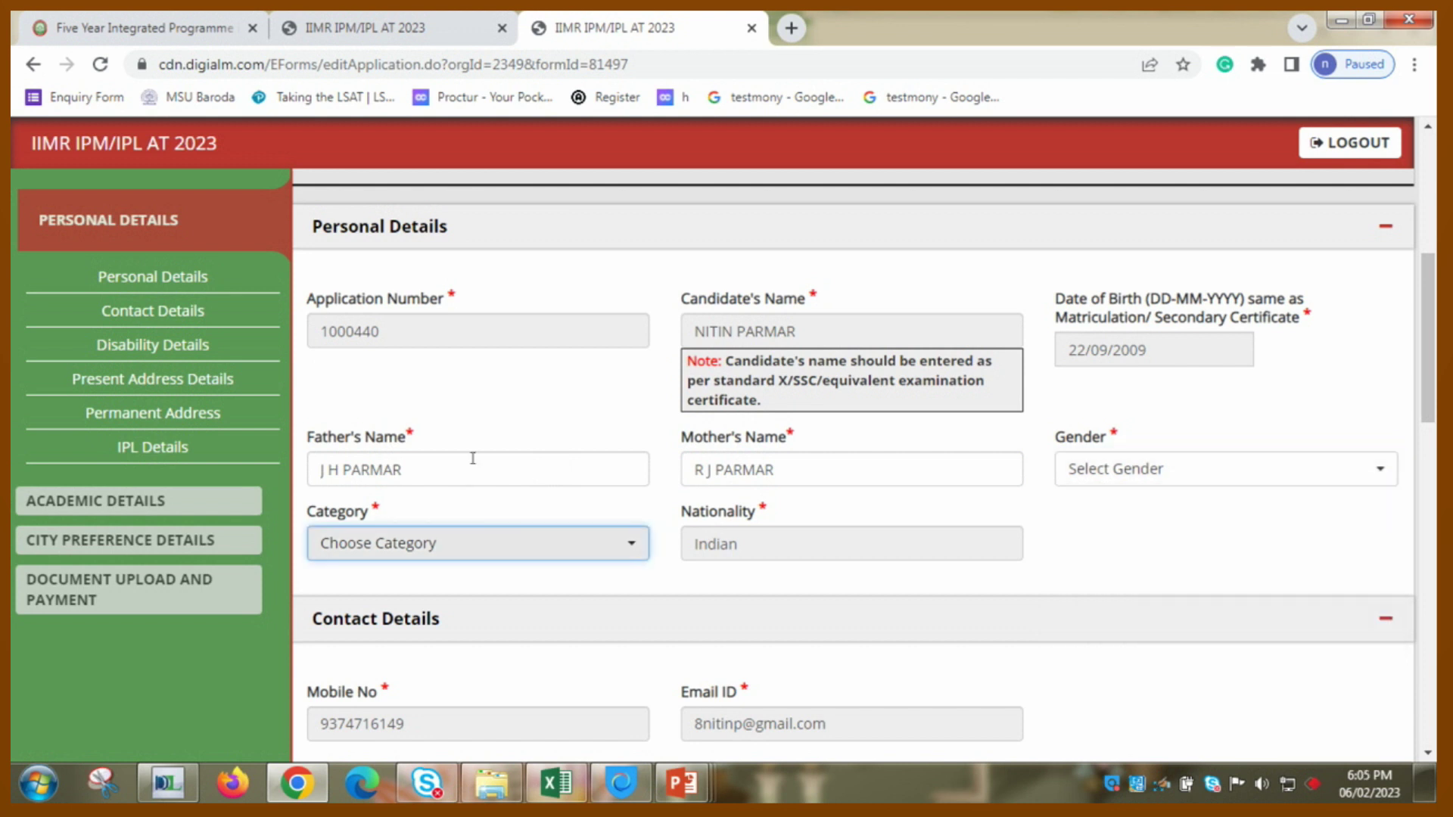
{"action": "type", "text": "g"}
{"action": "key", "text": "Return"}
- Answer No to PH/PwD and fill Address Line 1 from a saved suggestion
{"action": "left_click", "coordinate": [1425, 753]}
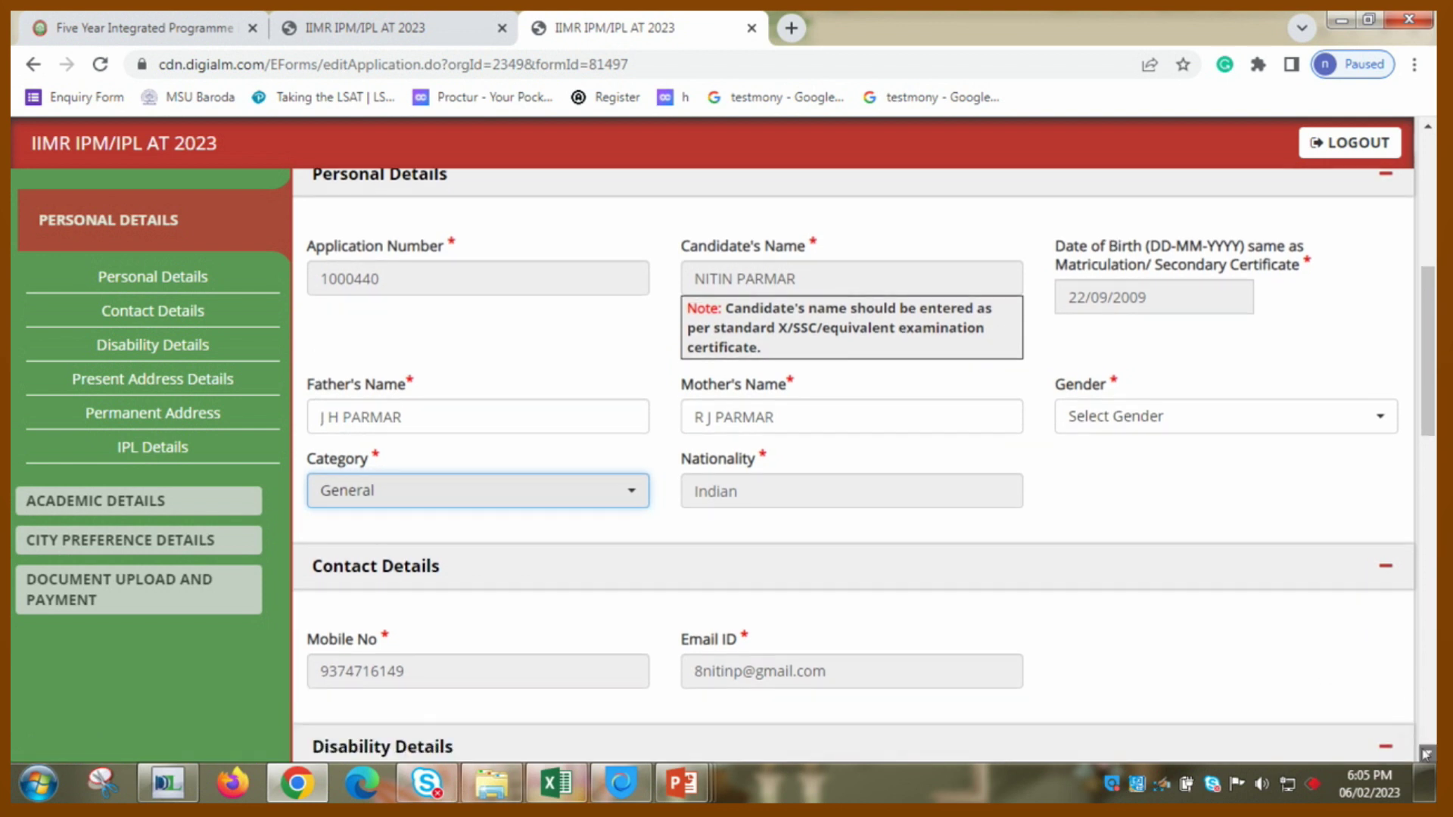
{"action": "left_click_drag", "start_coordinate": [1426, 754], "coordinate": [1426, 754]}
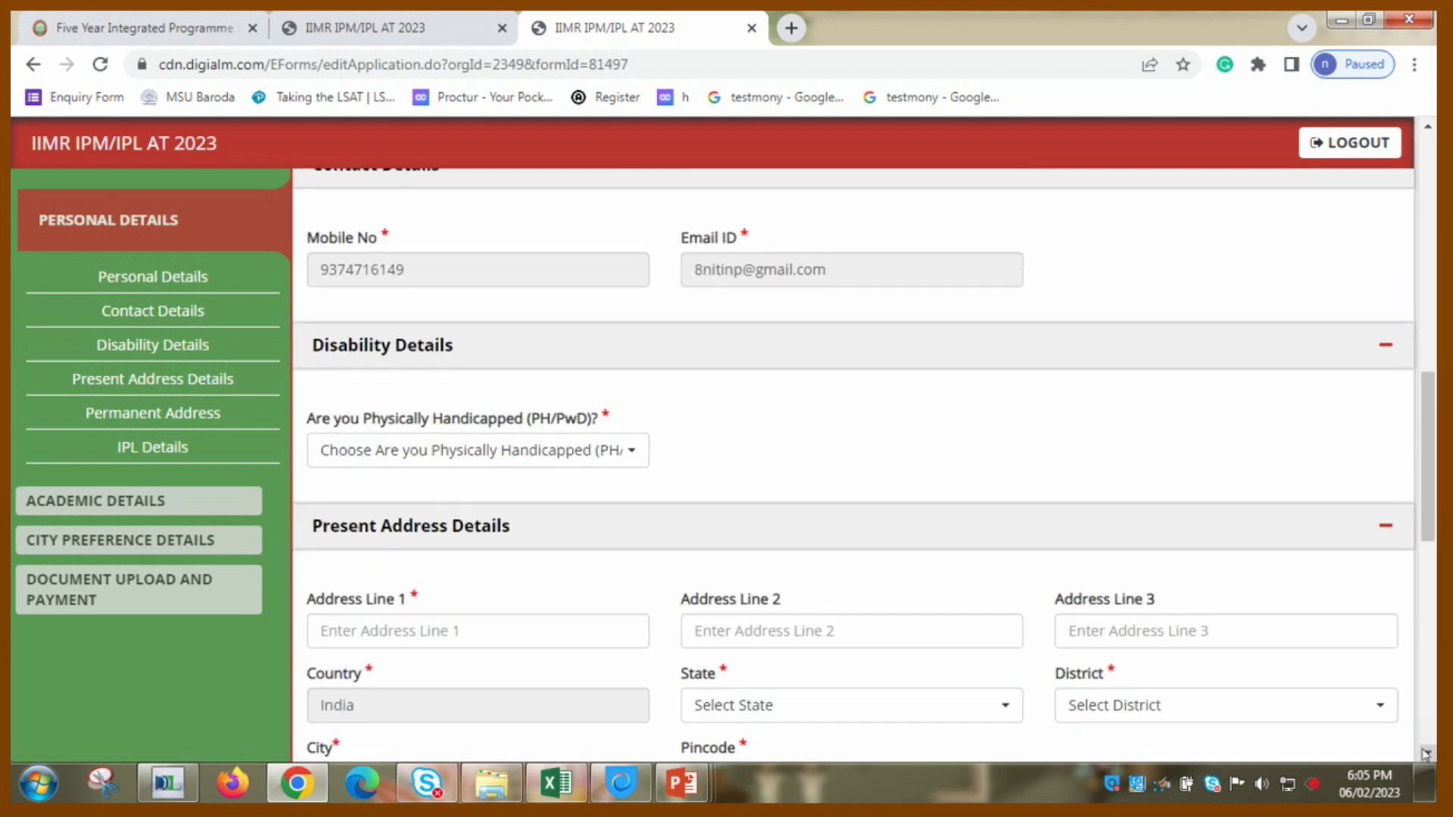
{"action": "left_click", "coordinate": [600, 454]}
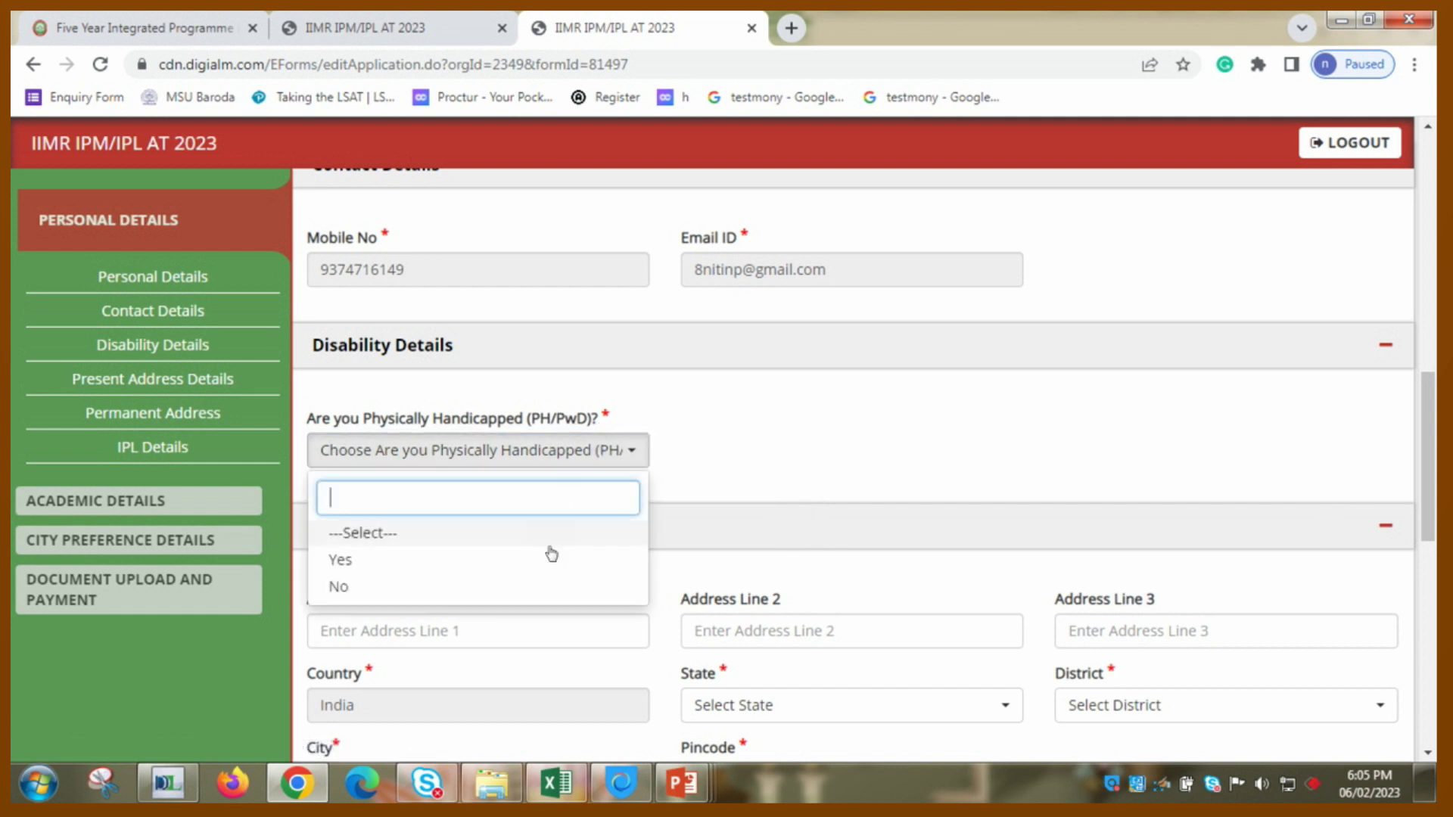
{"action": "left_click", "coordinate": [545, 580]}
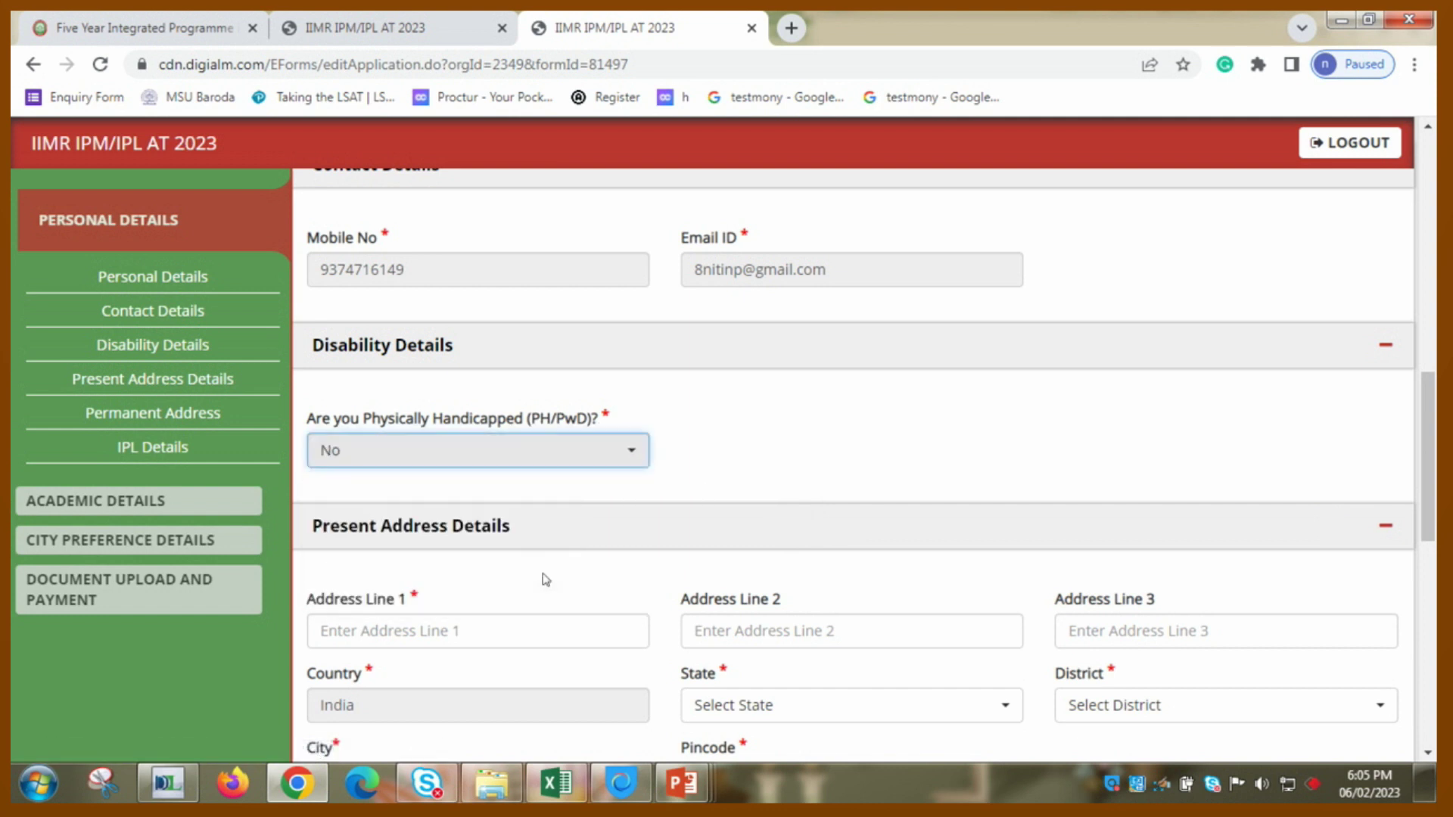
{"action": "left_click", "coordinate": [506, 618]}
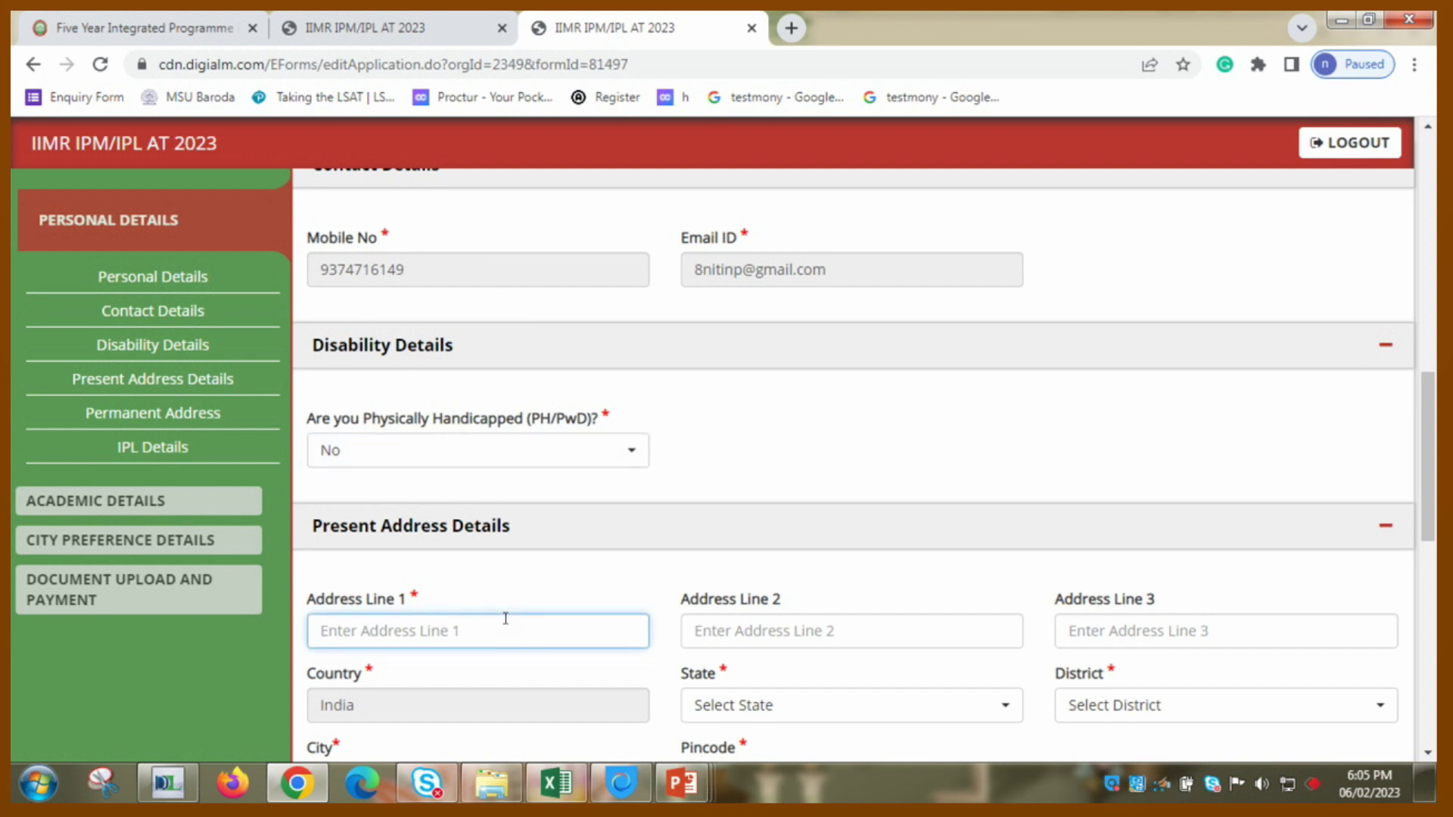
{"action": "type", "text": "801"}
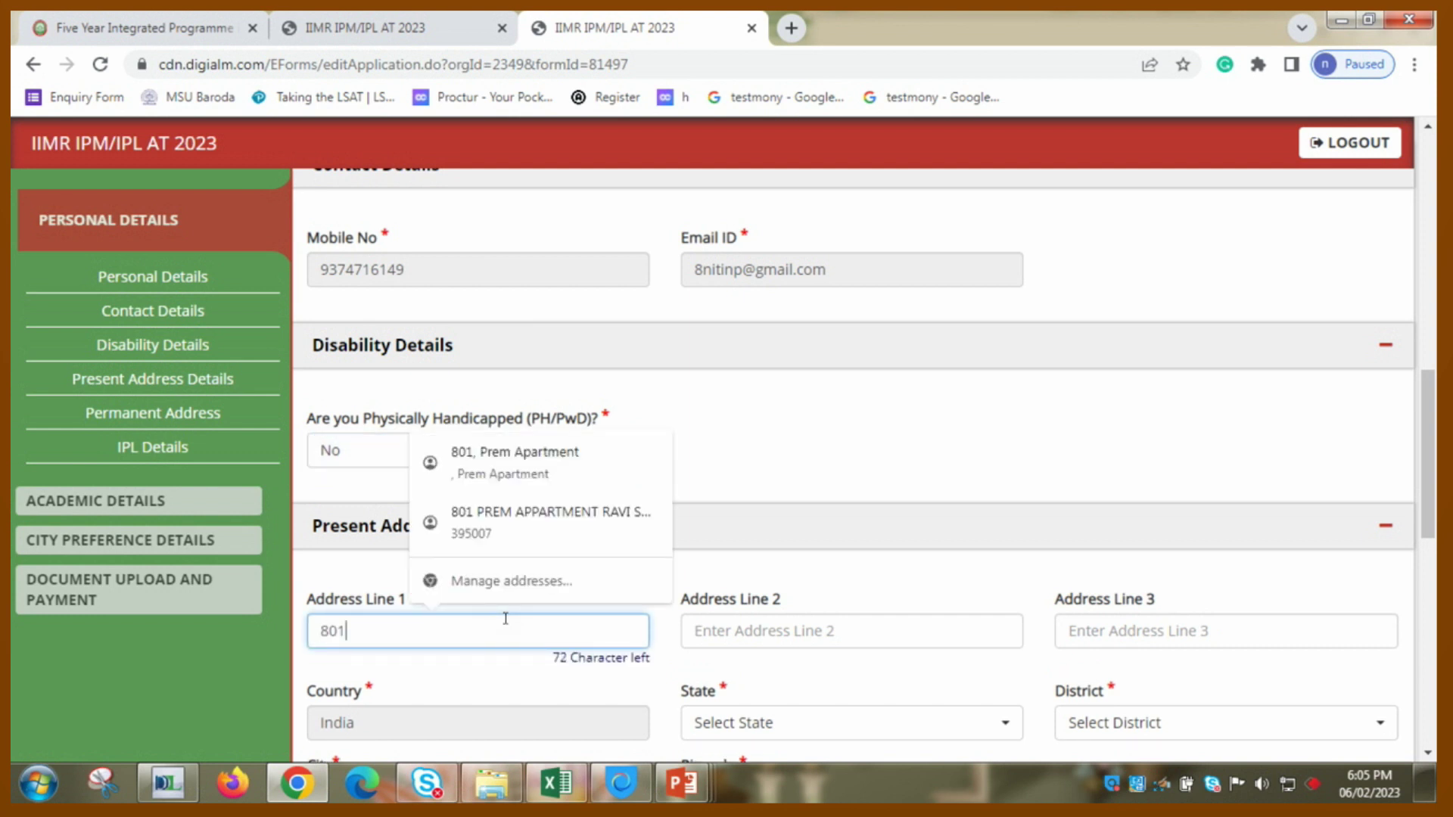
{"action": "left_click", "coordinate": [535, 511]}
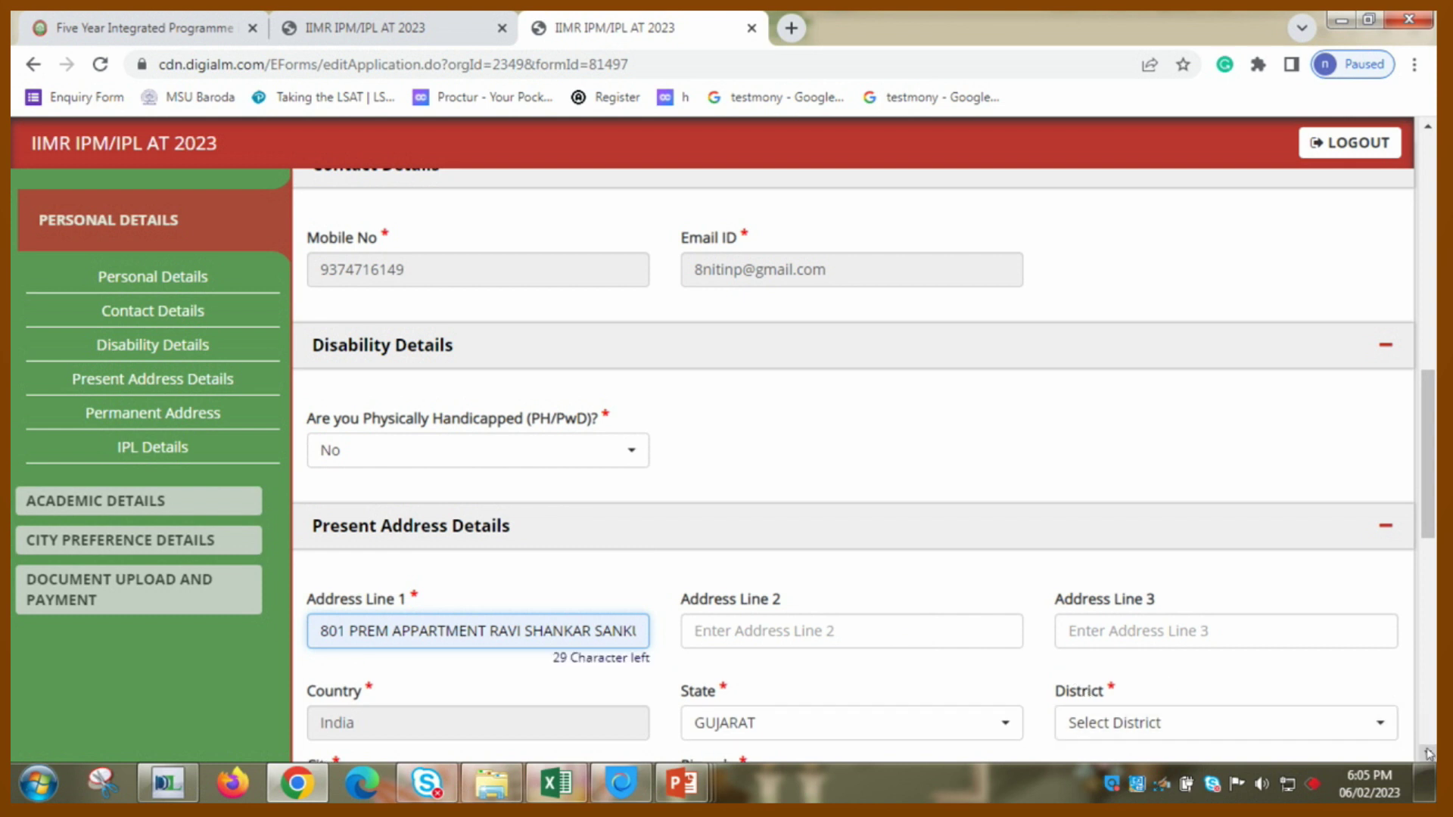
- Choose Surat district, make the permanent address the same, opt into IPL, and save
{"action": "scroll", "coordinate": [1429, 754], "scroll_direction": "down", "scroll_amount": 3}
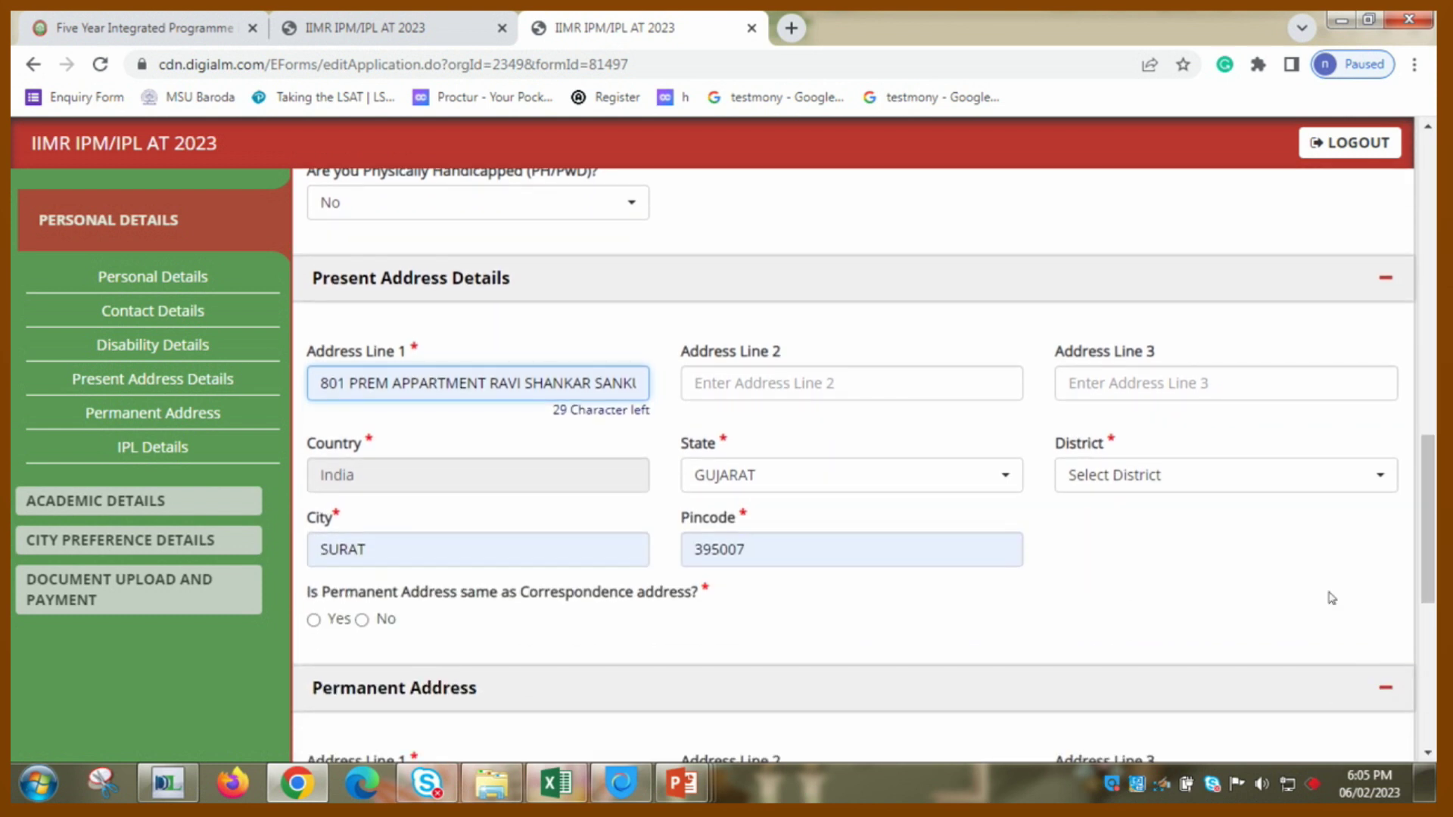
{"action": "left_click", "coordinate": [1317, 489]}
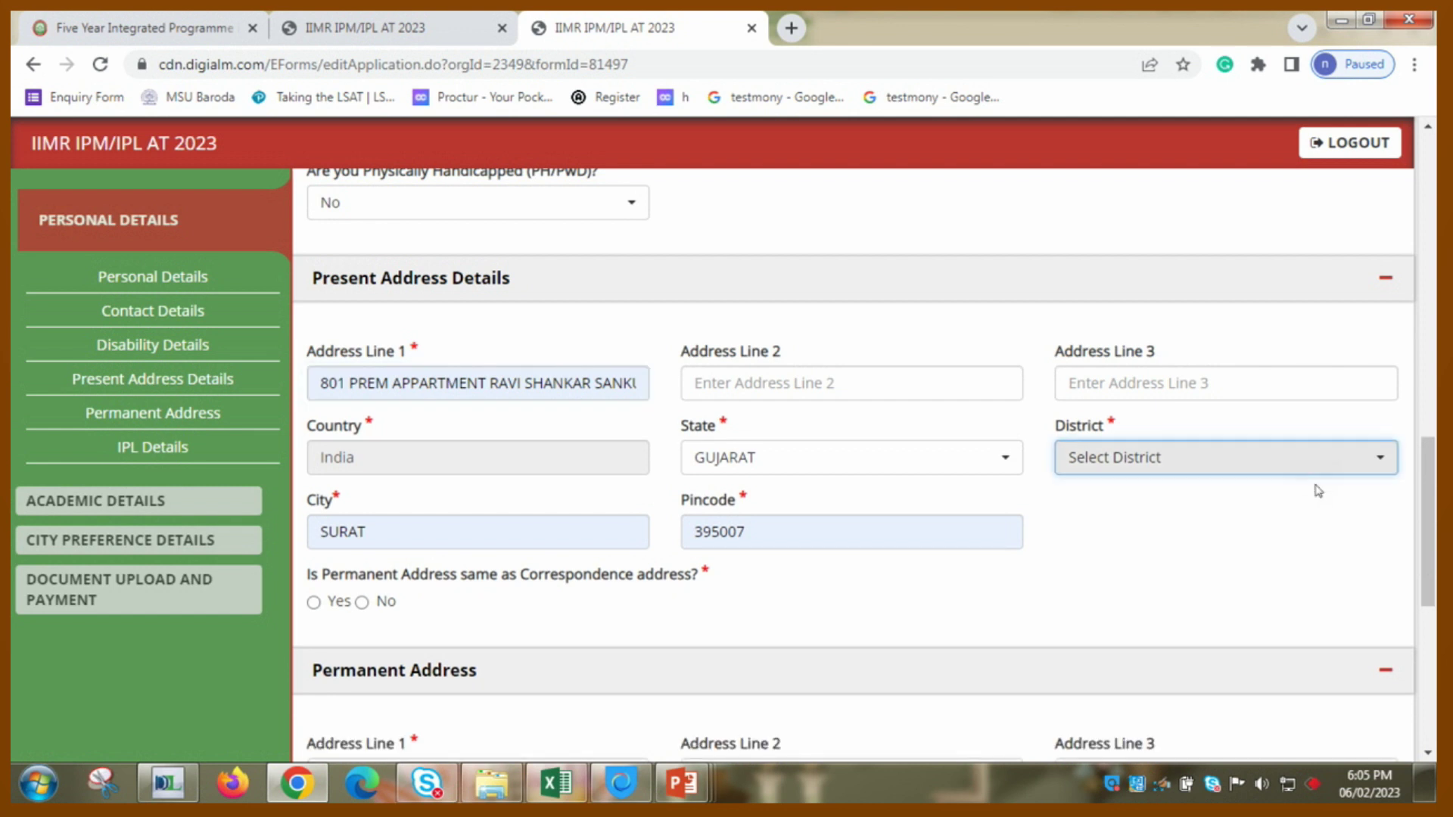
{"action": "type", "text": "s"}
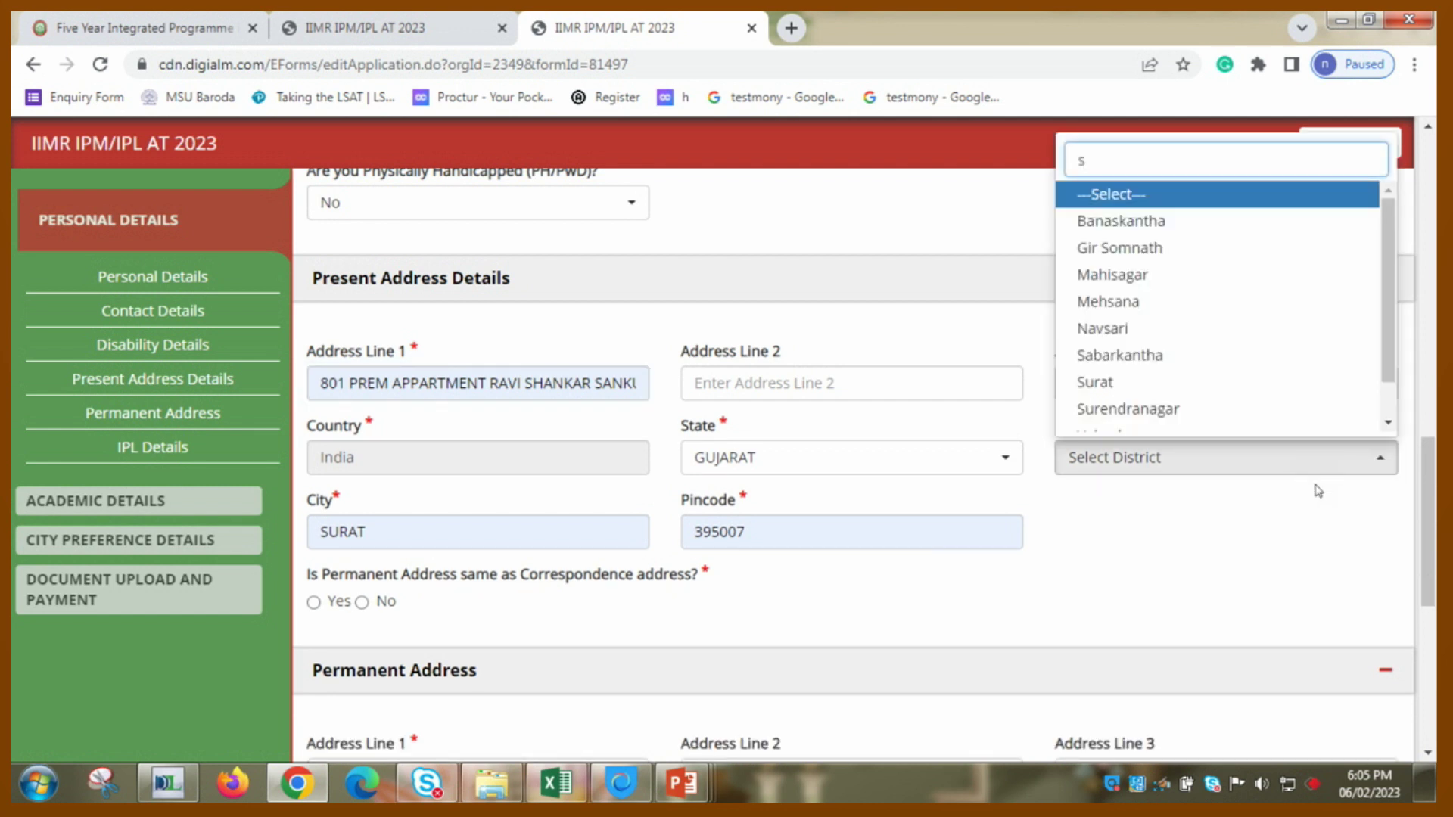
{"action": "type", "text": "urat"}
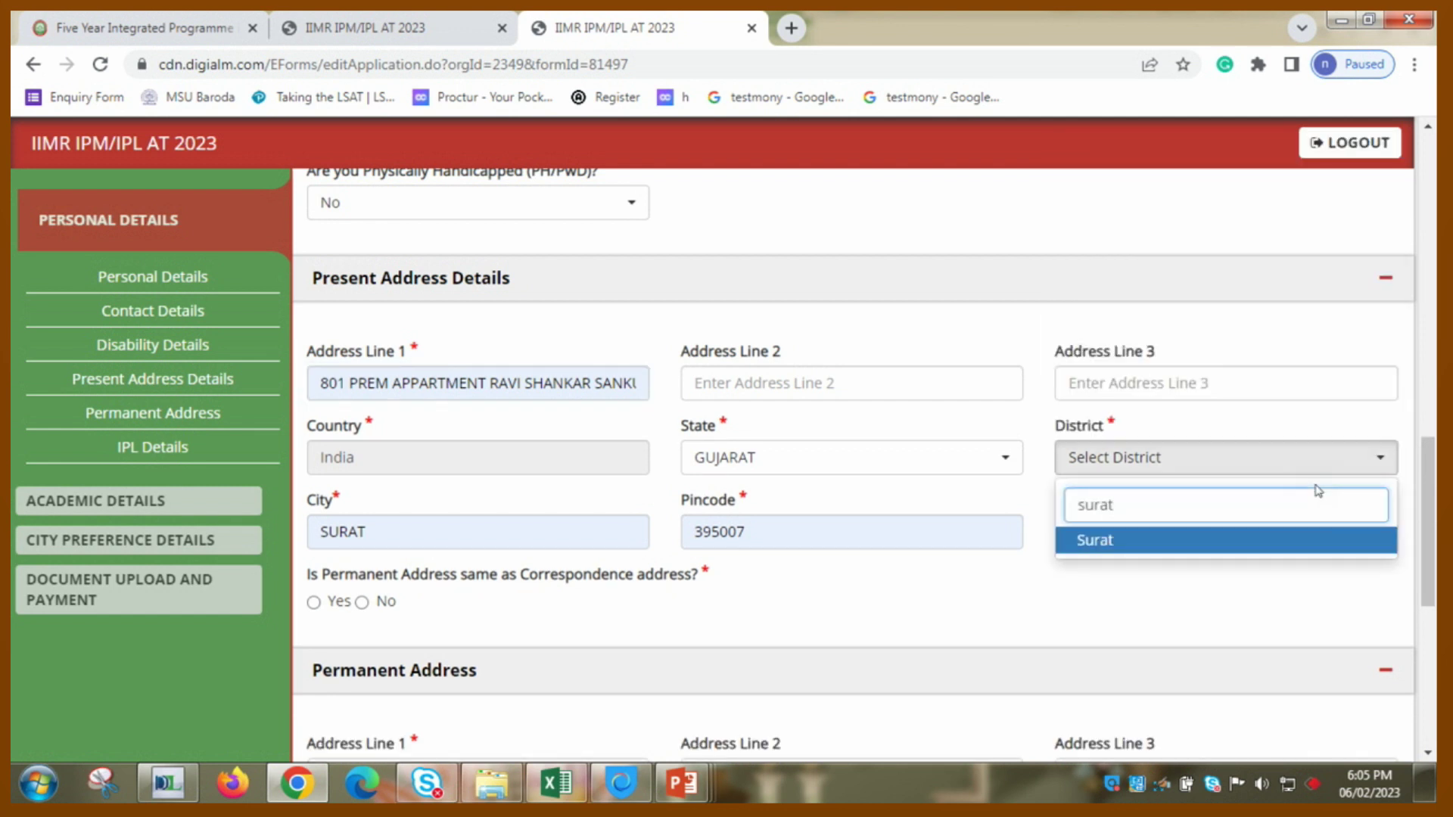
{"action": "key", "text": "Return"}
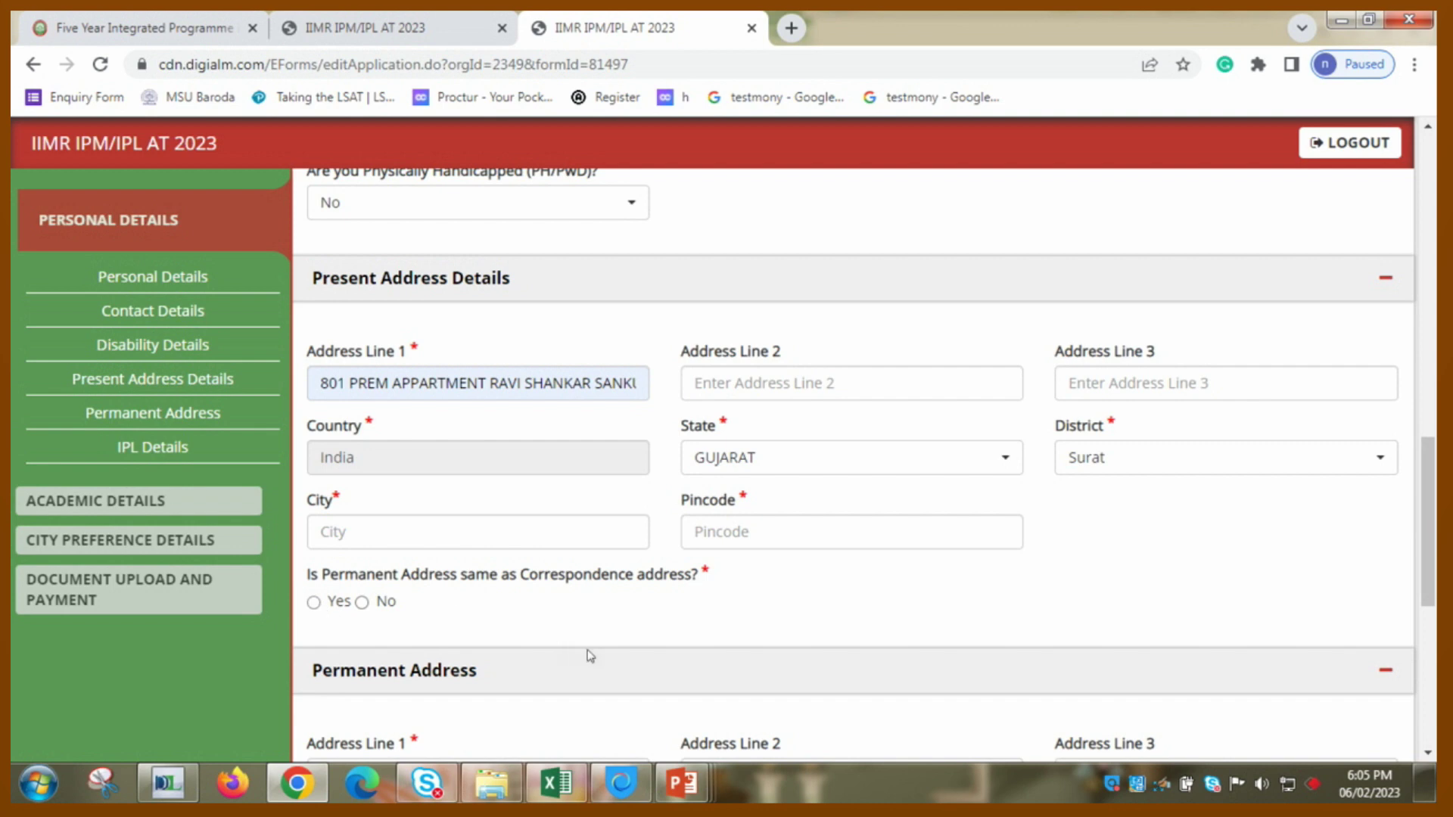
{"action": "left_click", "coordinate": [338, 614]}
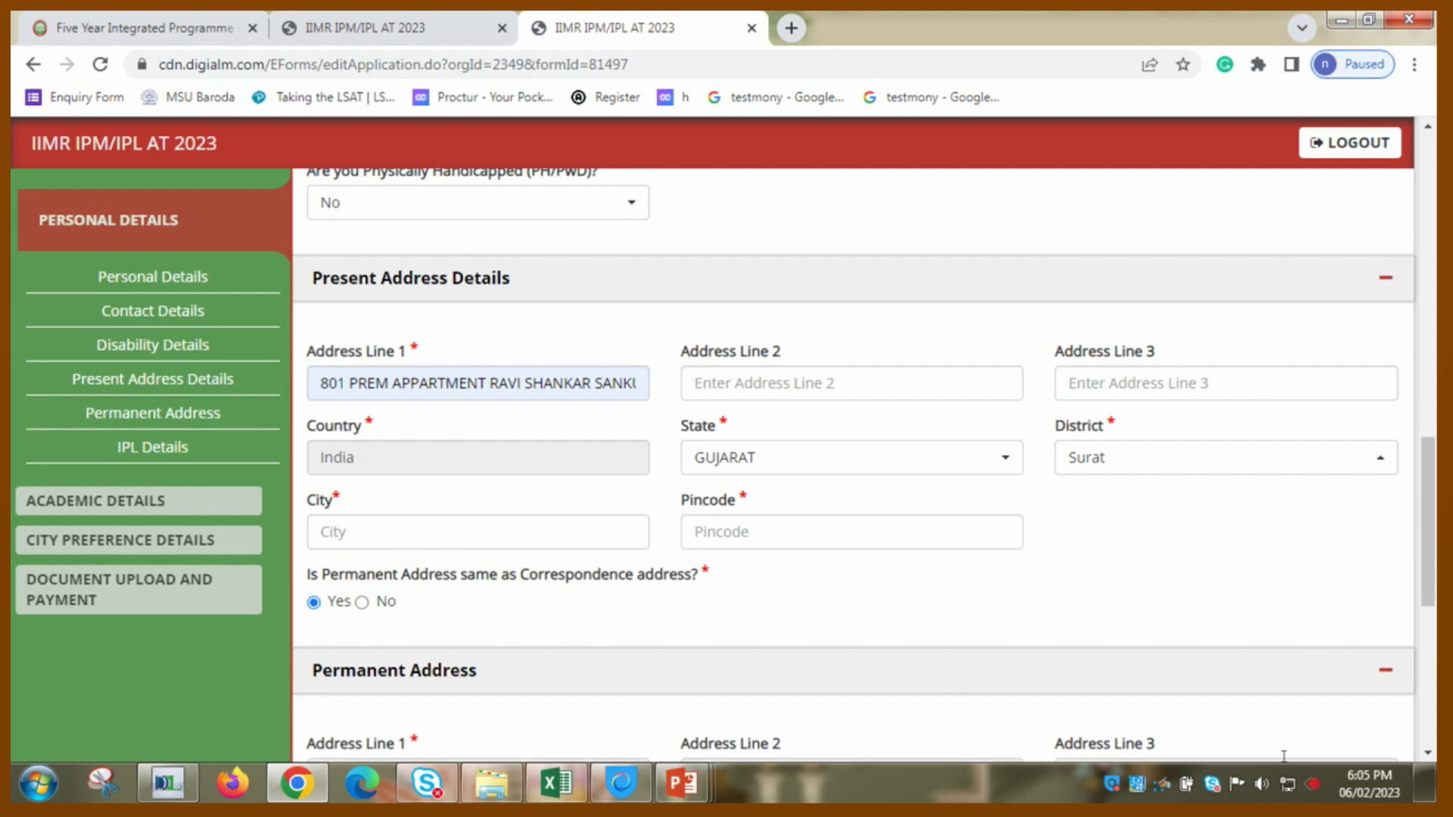
{"action": "left_click", "coordinate": [1425, 748]}
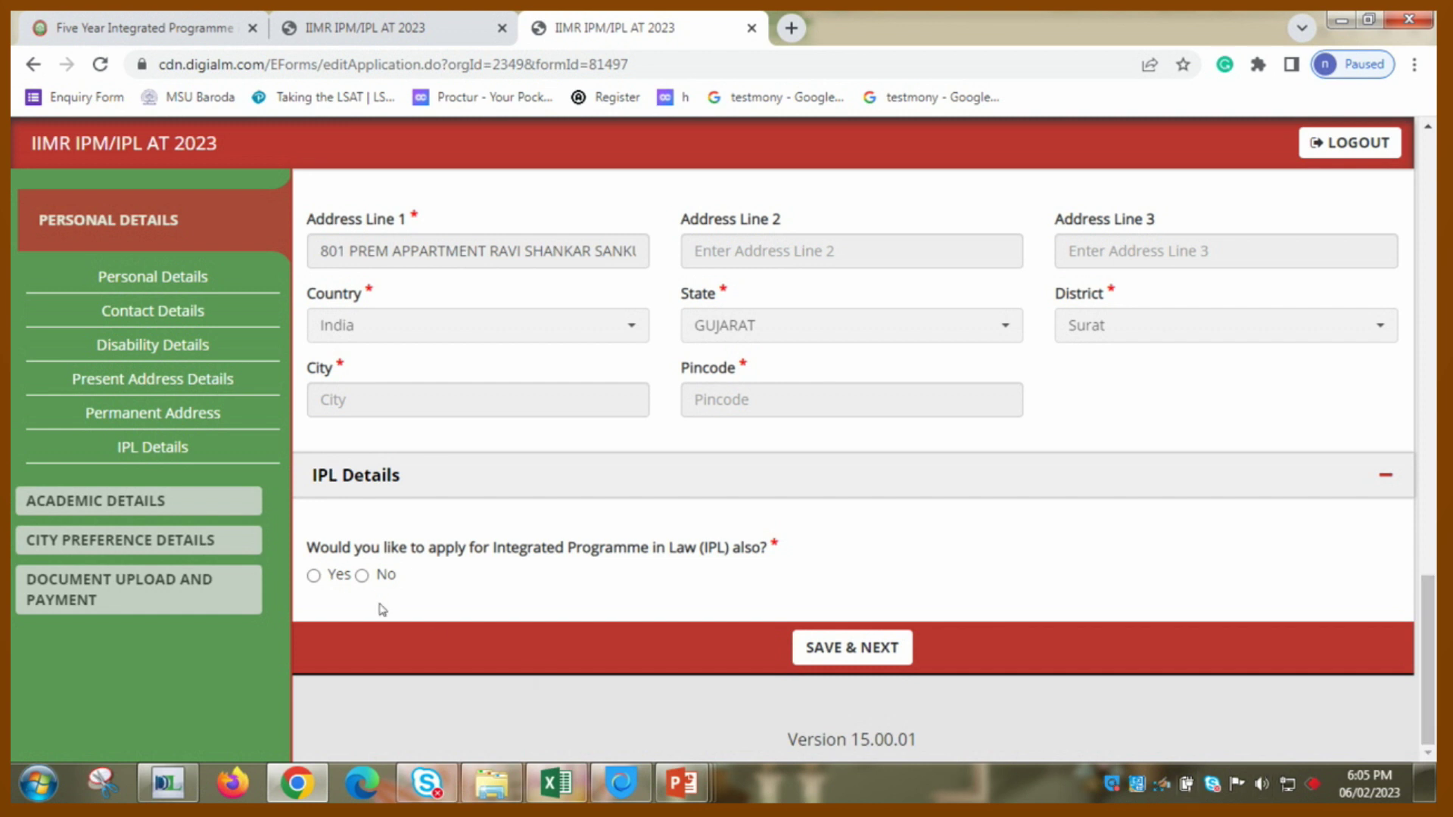
{"action": "left_click", "coordinate": [315, 579]}
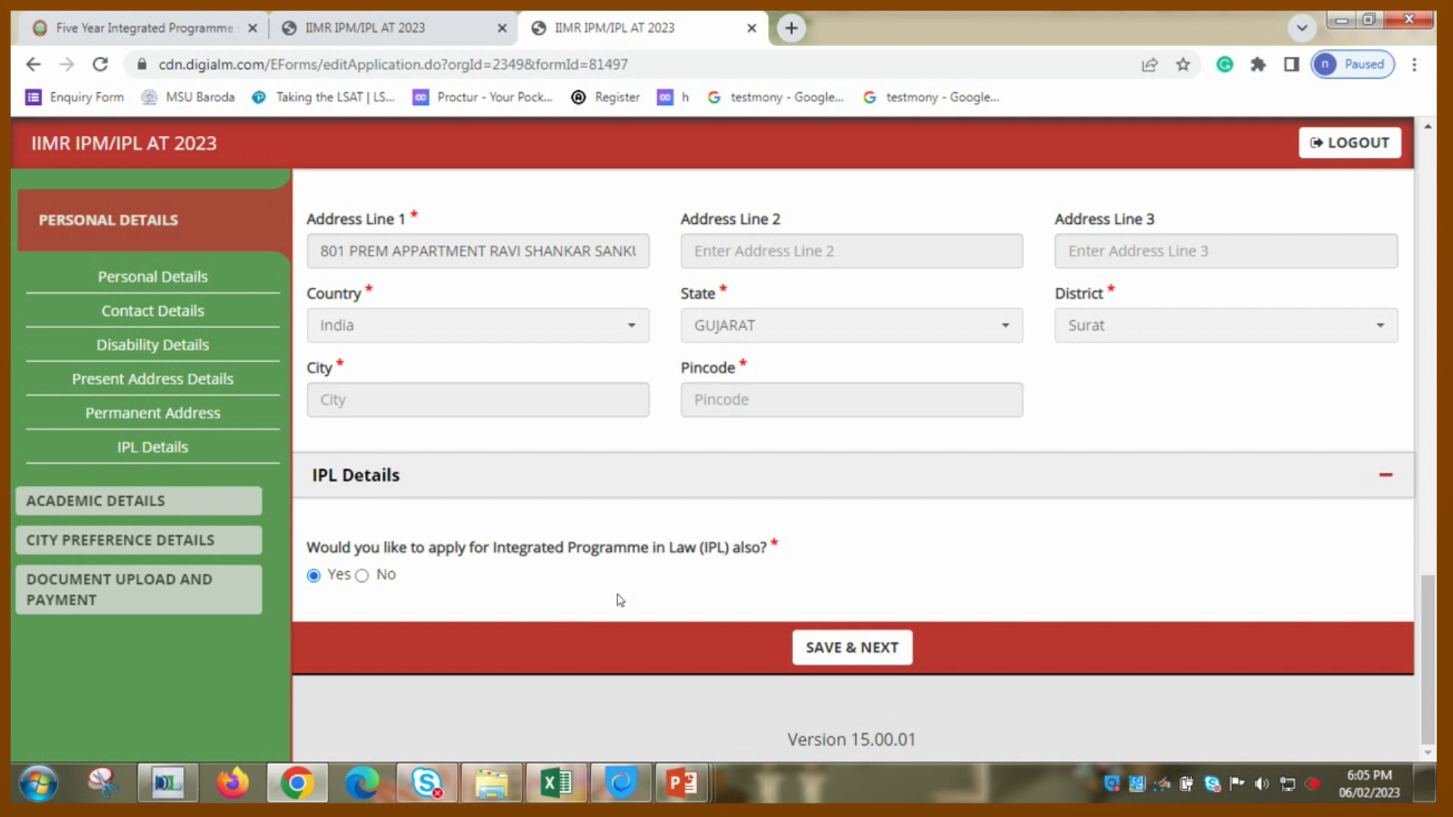
{"action": "left_click", "coordinate": [838, 650]}
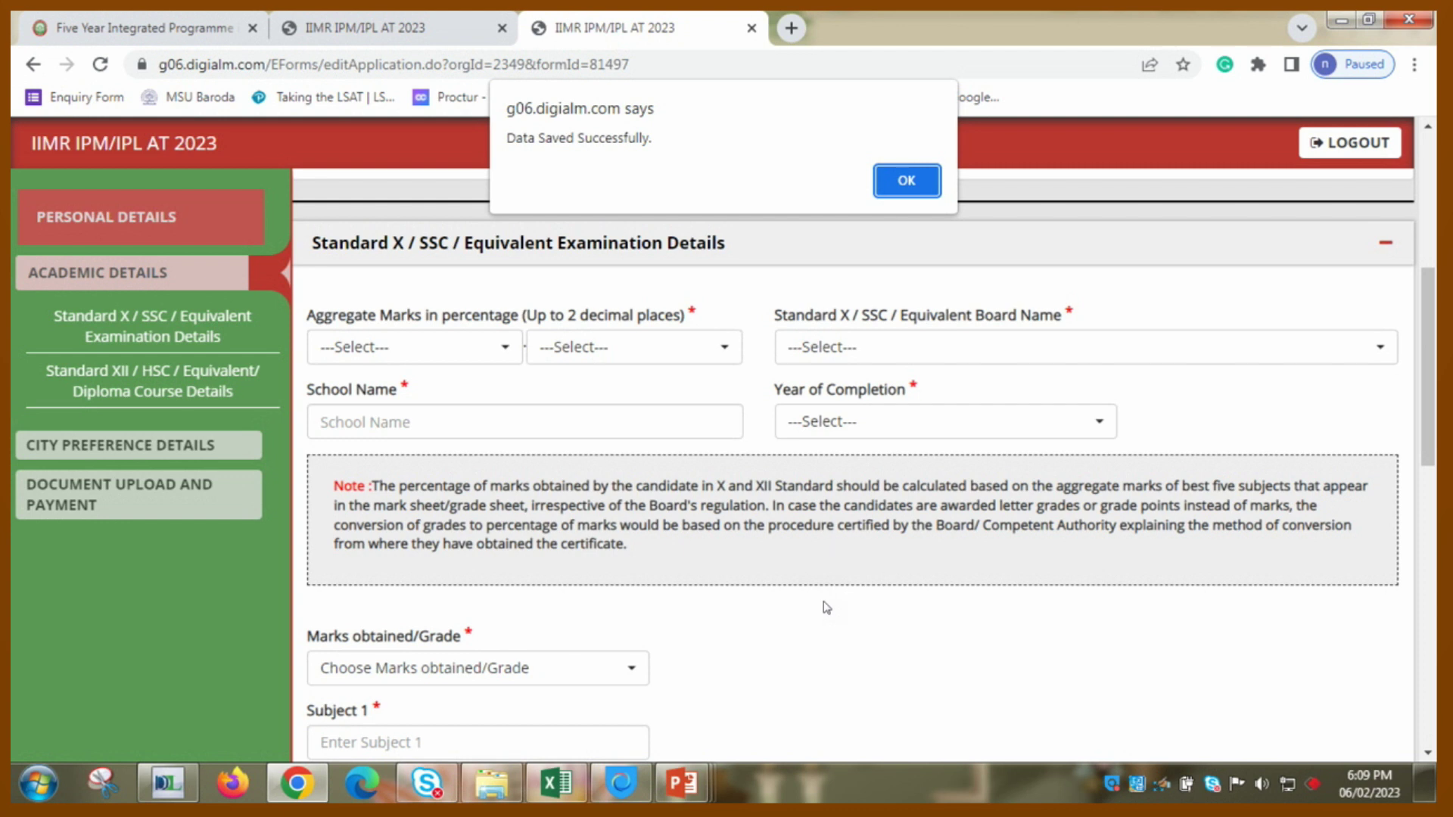
- Enter the Class X aggregate marks as 80.00
{"action": "left_click", "coordinate": [906, 182]}
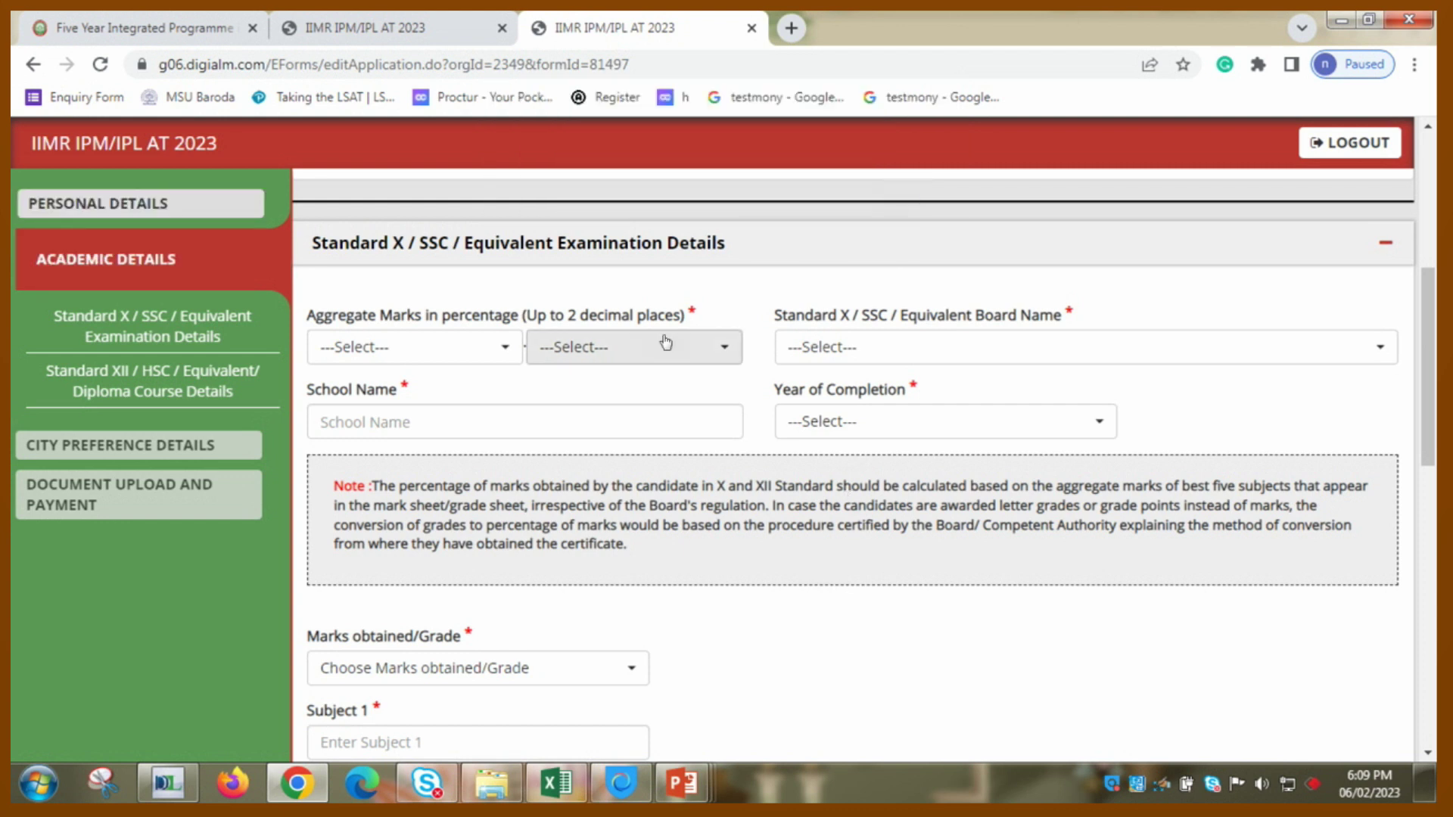
{"action": "left_click", "coordinate": [440, 358]}
{"action": "key", "text": "Down"}
{"action": "key", "text": "Down"}
{"action": "key", "text": "Down"}
{"action": "key", "text": "Down"}
{"action": "key", "text": "Down"}
{"action": "key", "text": "Down"}
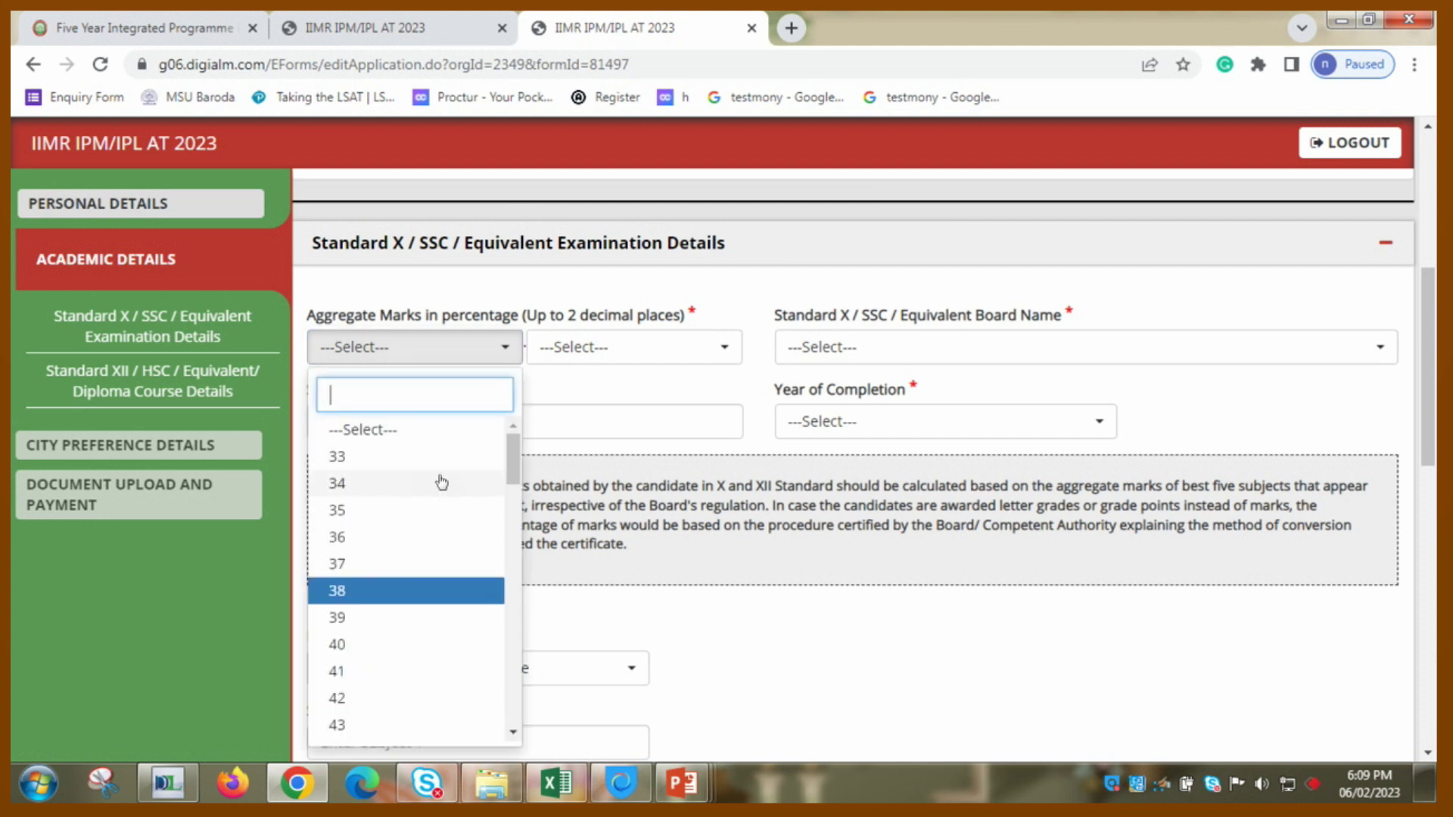
{"action": "key", "text": "Down"}
{"action": "key", "text": "Down"}
{"action": "key", "text": "Down"}
{"action": "key", "text": "Down"}
{"action": "key", "text": "Down"}
{"action": "key", "text": "Down"}
{"action": "key", "text": "Down"}
{"action": "key", "text": "Down"}
{"action": "key", "text": "Down"}
{"action": "key", "text": "Down"}
{"action": "key", "text": "Down"}
{"action": "key", "text": "Down"}
{"action": "key", "text": "Down"}
{"action": "key", "text": "Down"}
{"action": "key", "text": "Down"}
{"action": "key", "text": "Down"}
{"action": "key", "text": "Down"}
{"action": "key", "text": "Down"}
{"action": "key", "text": "Down"}
{"action": "key", "text": "Down"}
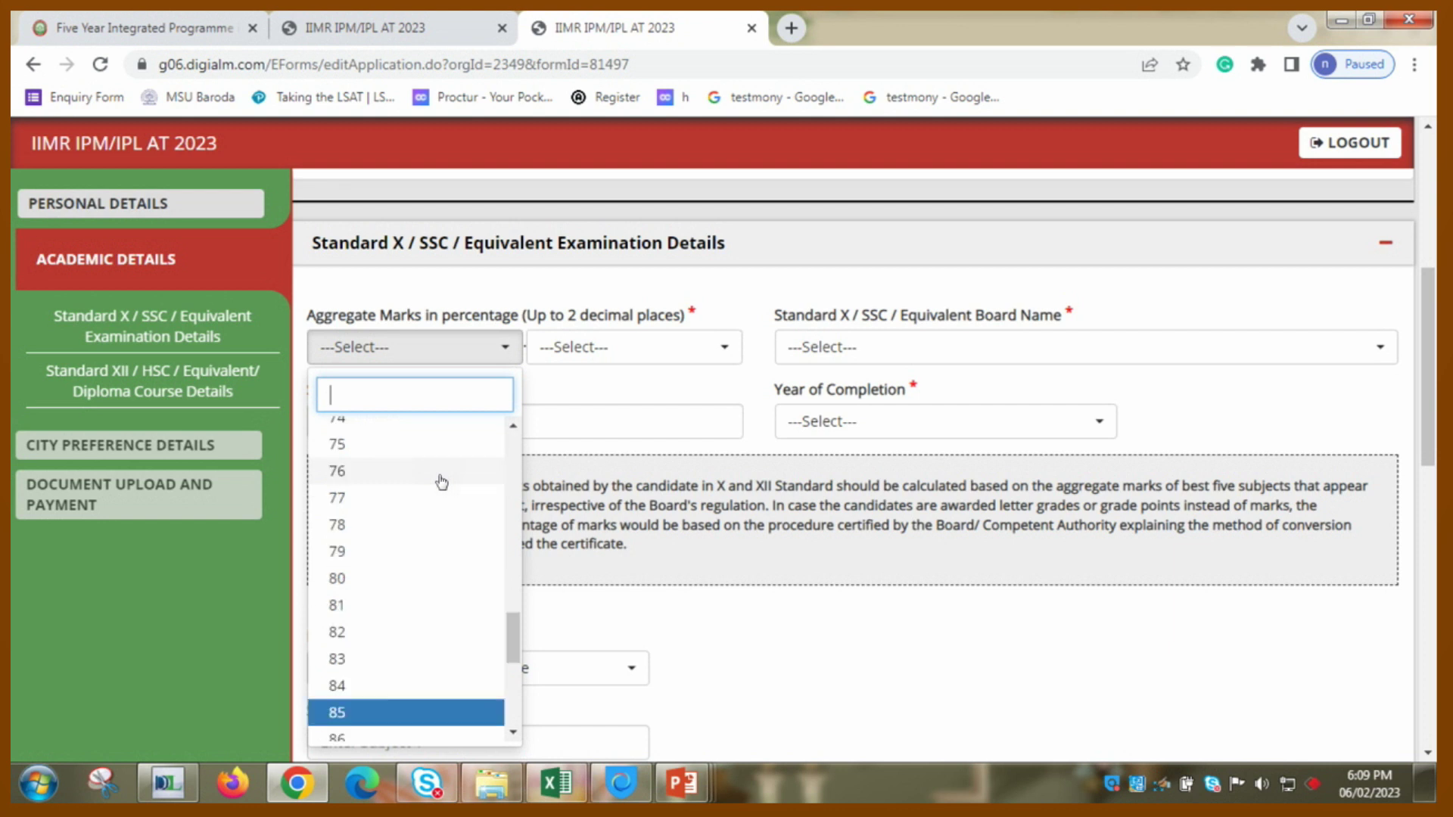
{"action": "key", "text": "Up"}
{"action": "key", "text": "Up"}
{"action": "key", "text": "Up"}
{"action": "key", "text": "Up"}
{"action": "key", "text": "Up"}
{"action": "key", "text": "Up"}
{"action": "key", "text": "Up"}
{"action": "key", "text": "Up"}
{"action": "key", "text": "Up"}
{"action": "key", "text": "Up"}
{"action": "key", "text": "Up"}
{"action": "key", "text": "Up"}
{"action": "key", "text": "Up"}
{"action": "key", "text": "Up"}
{"action": "key", "text": "Up"}
{"action": "key", "text": "Up"}
{"action": "key", "text": "Up"}
{"action": "key", "text": "Up"}
{"action": "key", "text": "Up"}
{"action": "key", "text": "Up"}
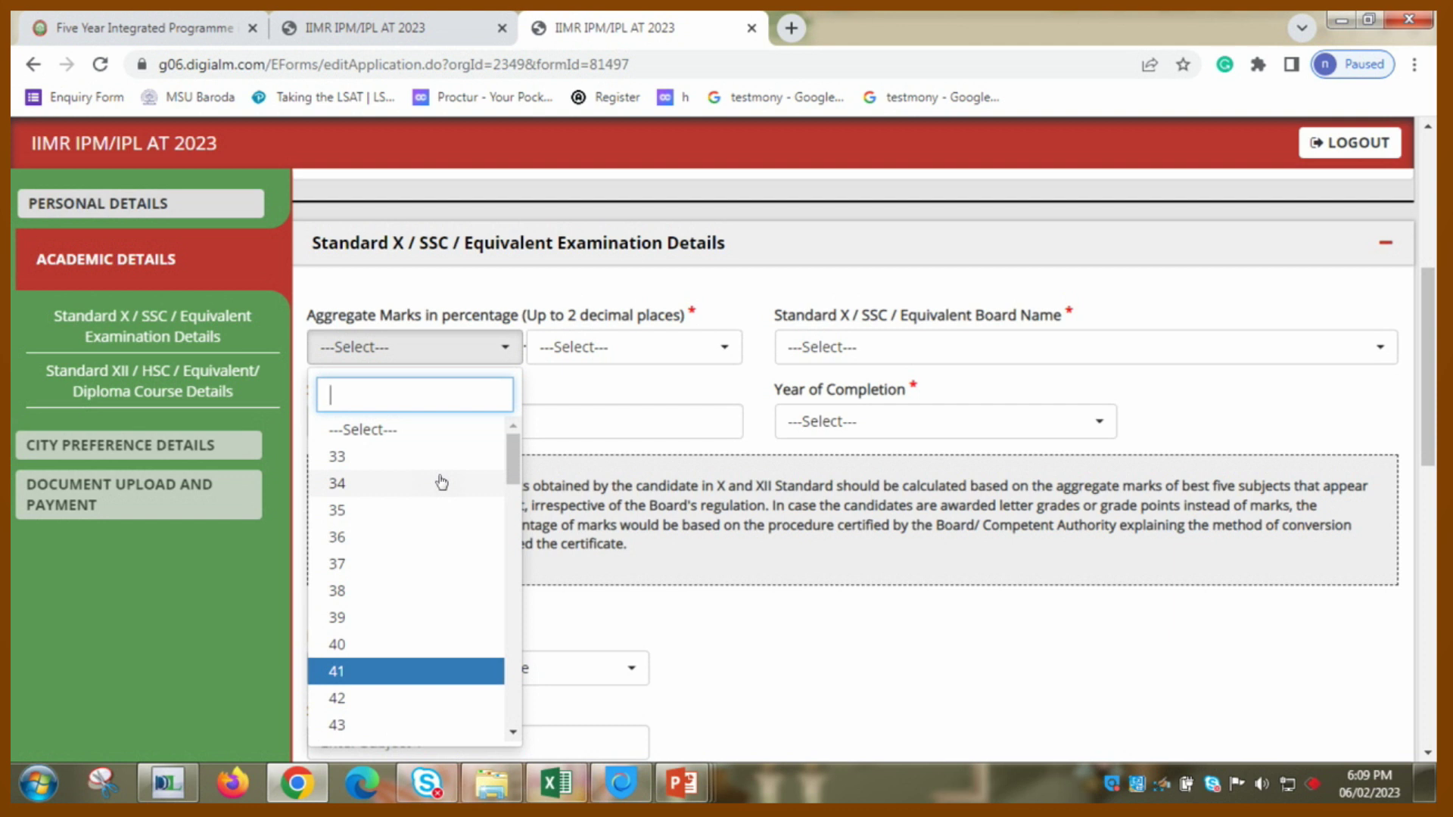
{"action": "type", "text": "80"}
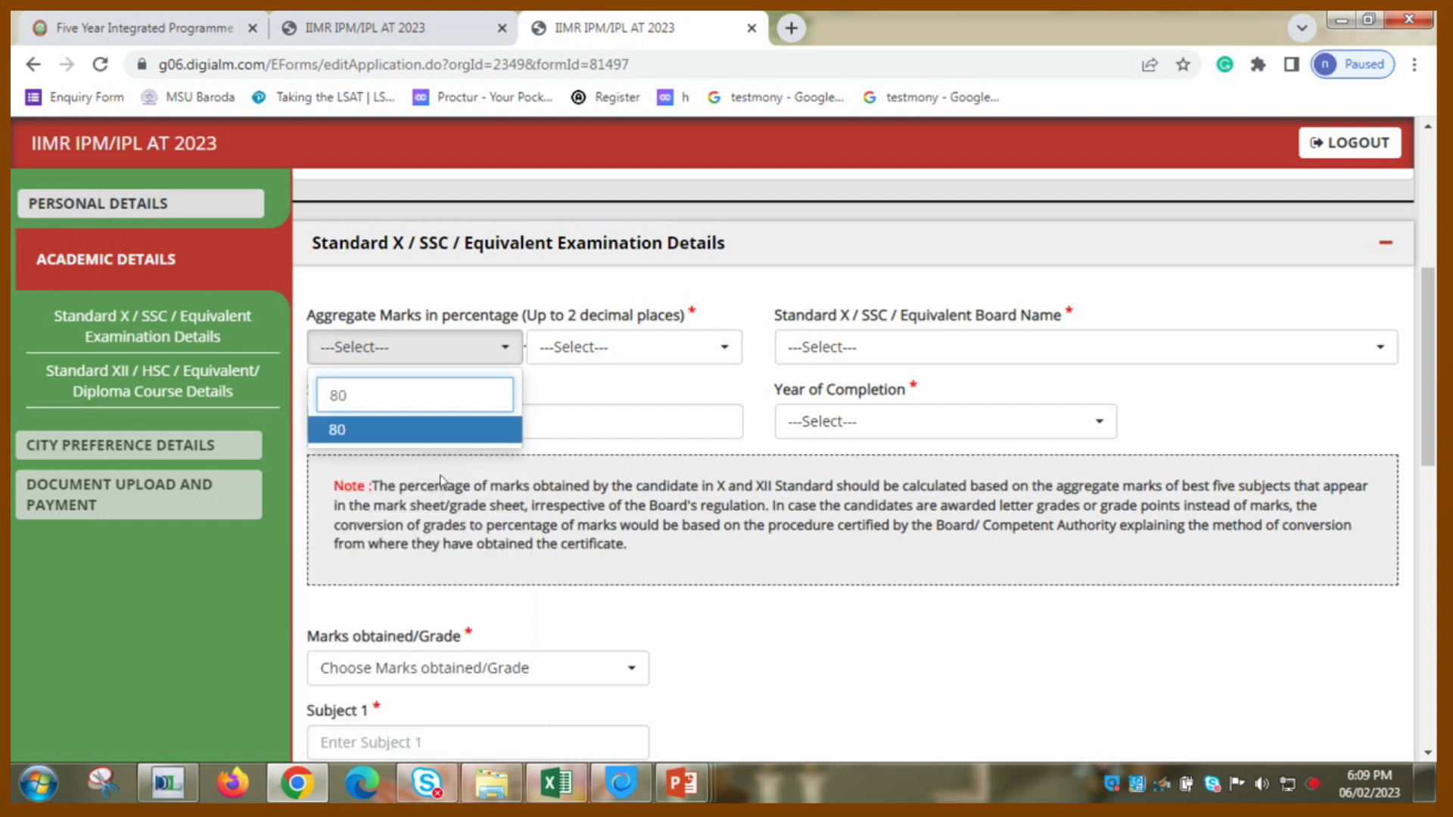
{"action": "key", "text": "Tab"}
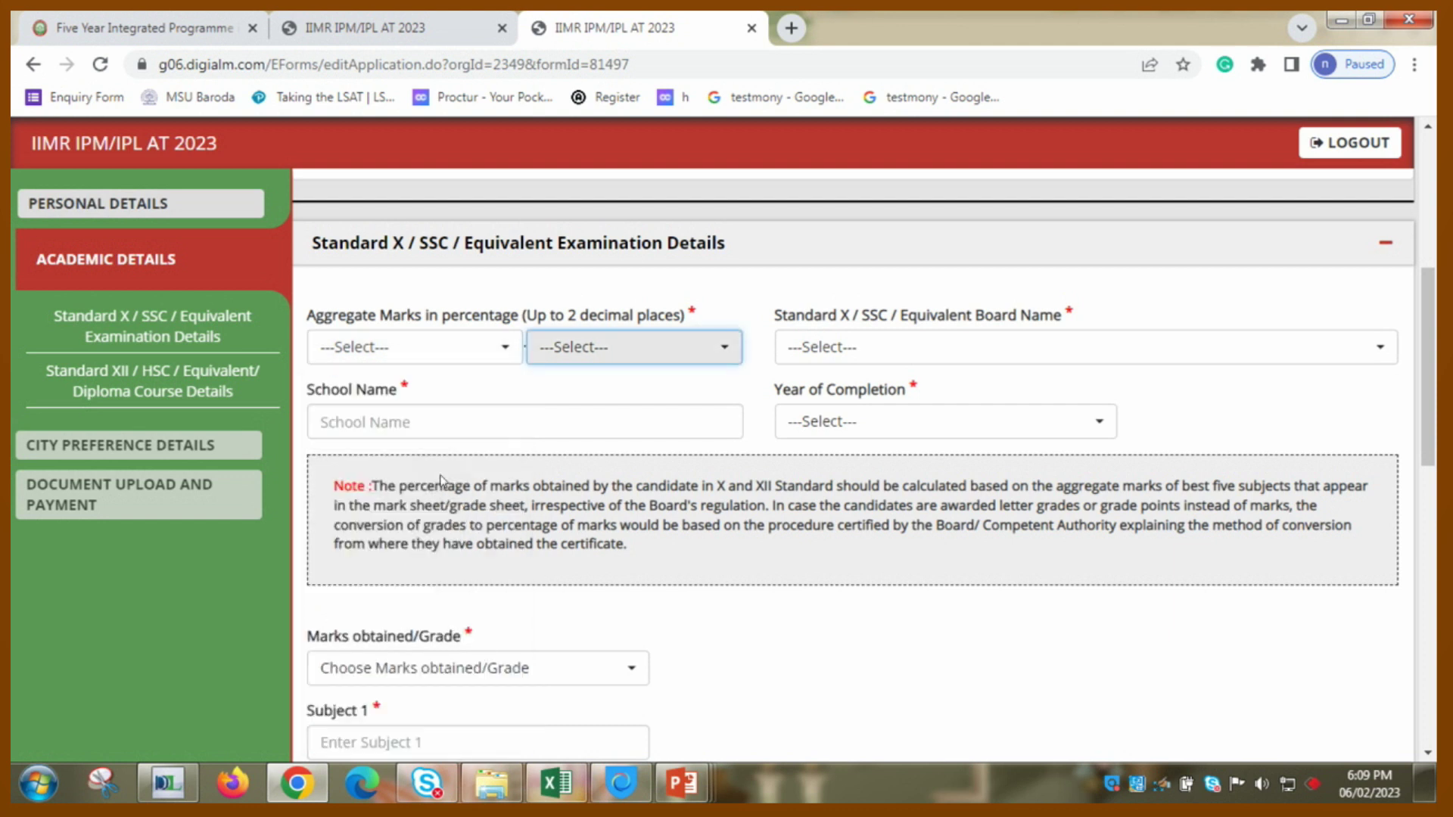
{"action": "key", "text": "Down"}
{"action": "key", "text": "Down"}
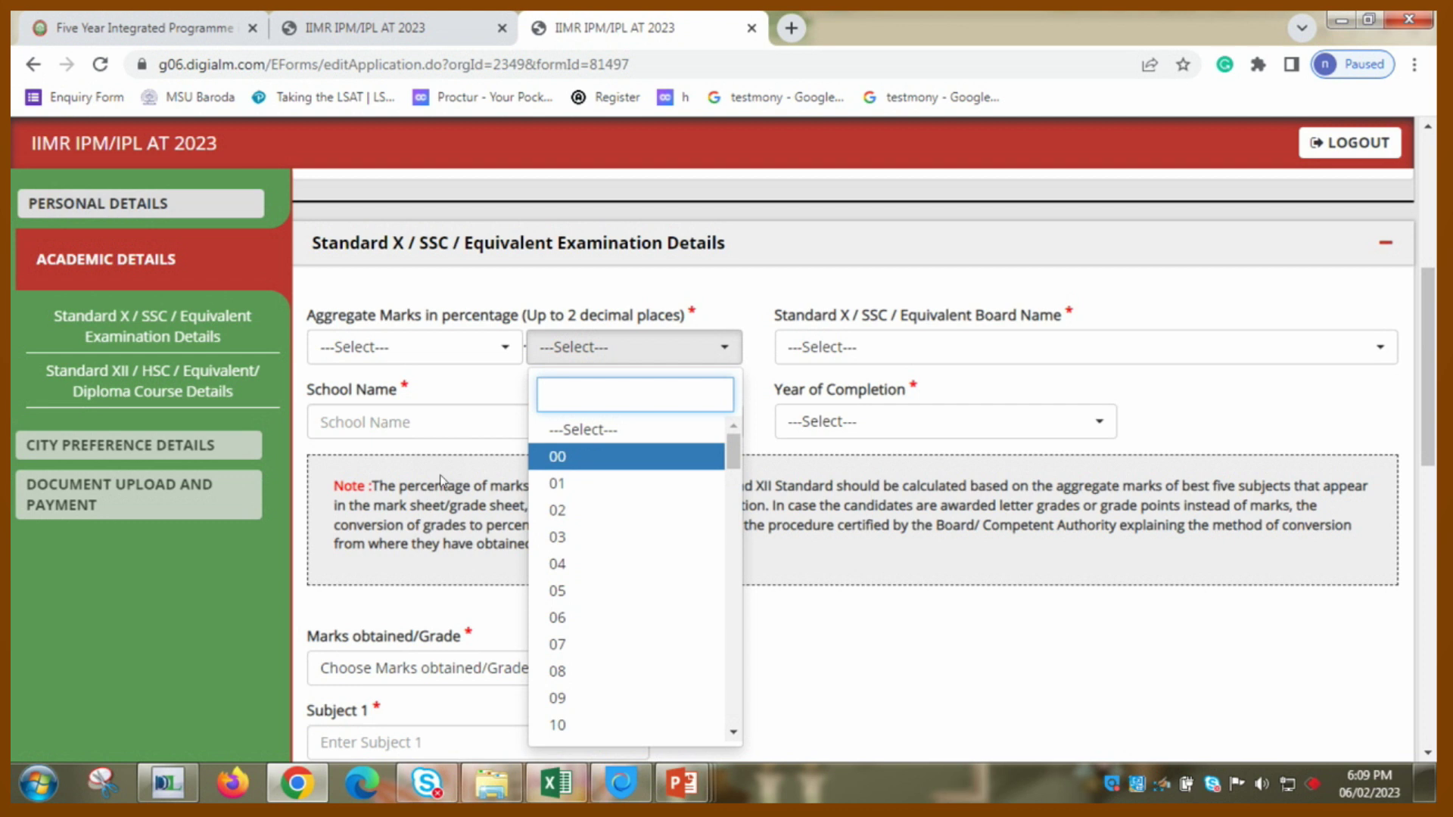
{"action": "key", "text": "Return"}
- Select Gujarat Secondary and Higher Education Board as the Class X board
{"action": "key", "text": "Tab"}
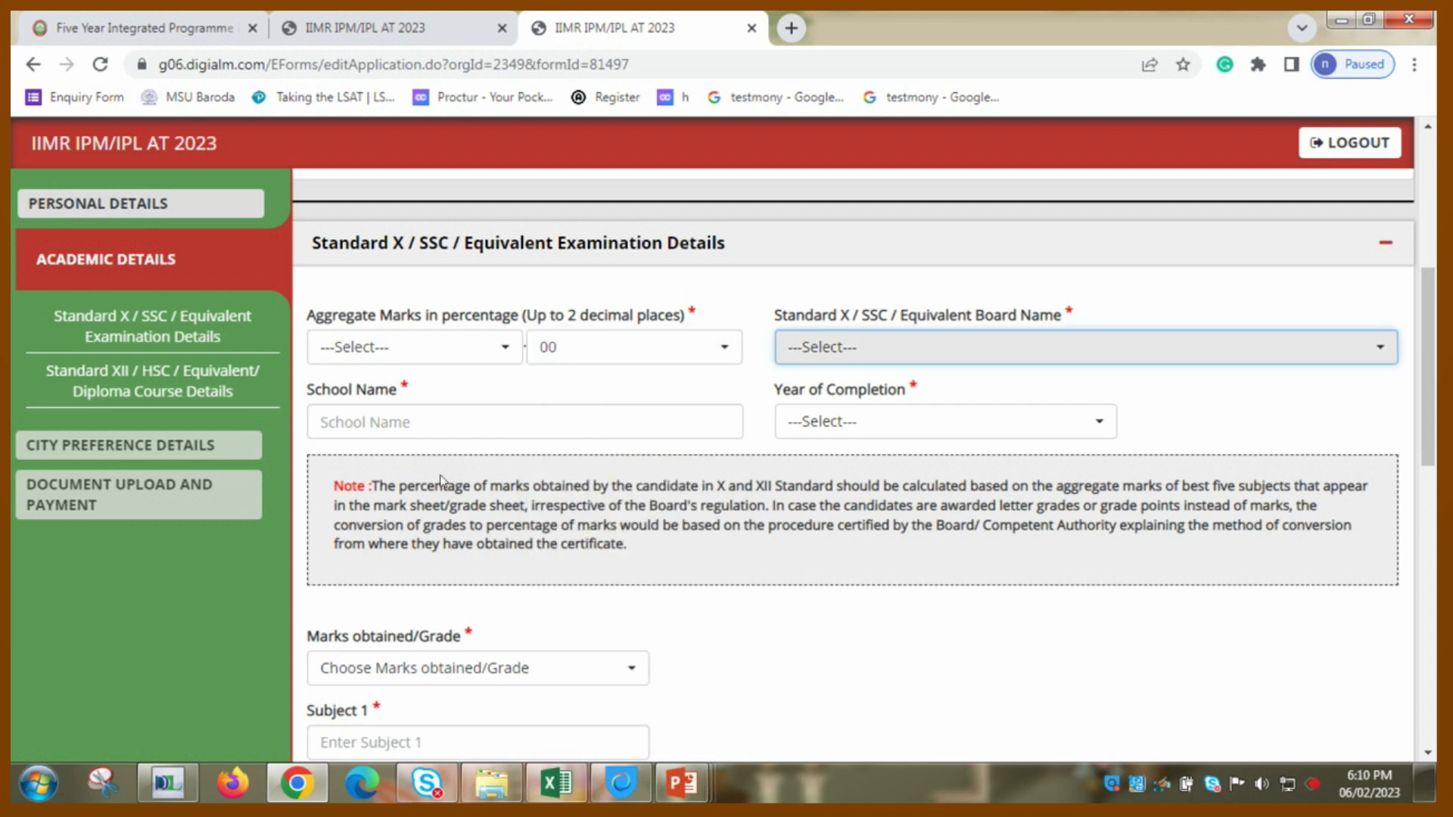
{"action": "key", "text": "Down"}
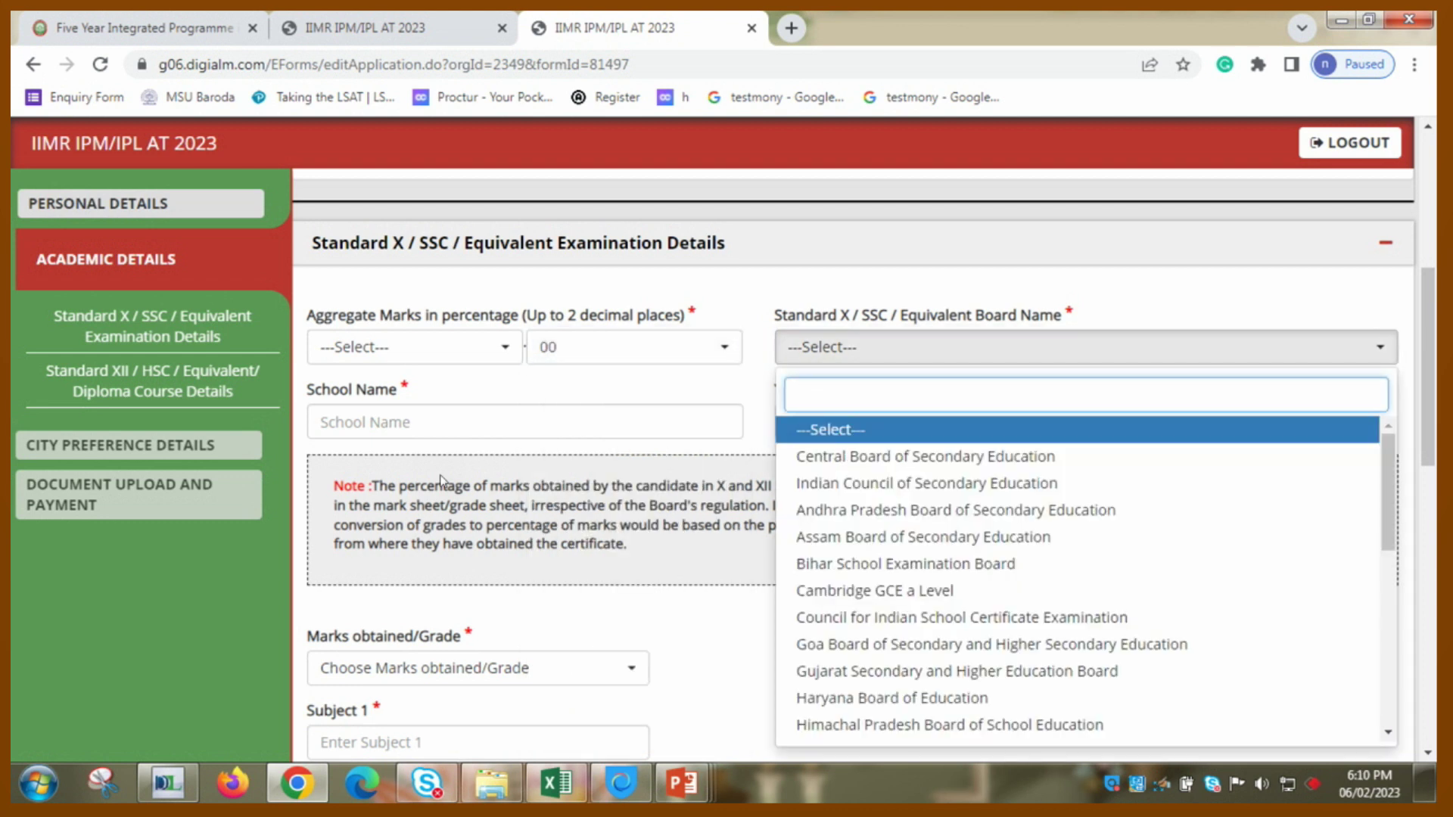
{"action": "key", "text": "Down"}
{"action": "key", "text": "Down"}
{"action": "key", "text": "Down"}
{"action": "type", "text": "g"}
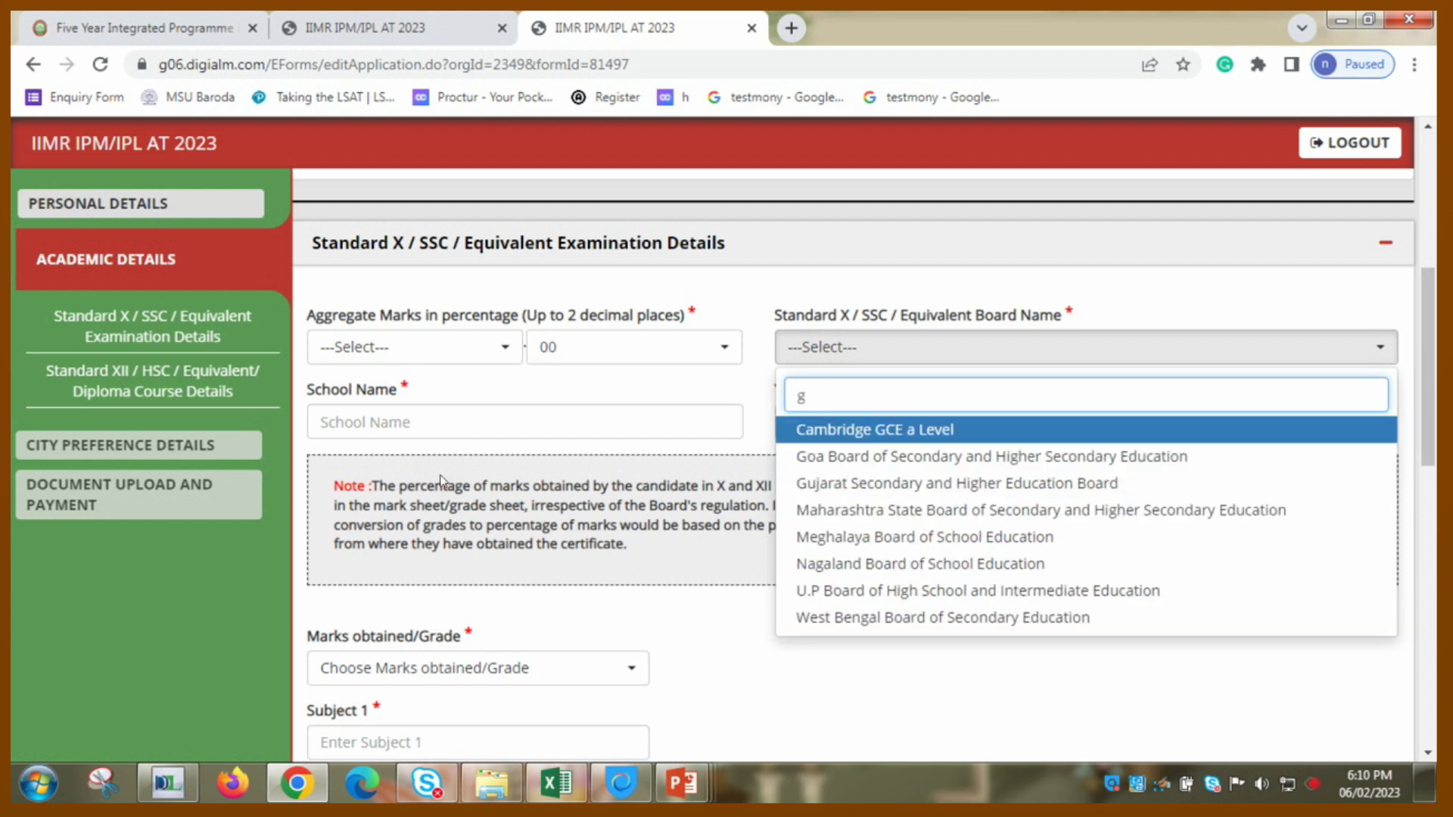
{"action": "key", "text": "Up"}
{"action": "key", "text": "Up"}
{"action": "key", "text": "Up"}
{"action": "key", "text": "Up"}
{"action": "key", "text": "Up"}
{"action": "key", "text": "Up"}
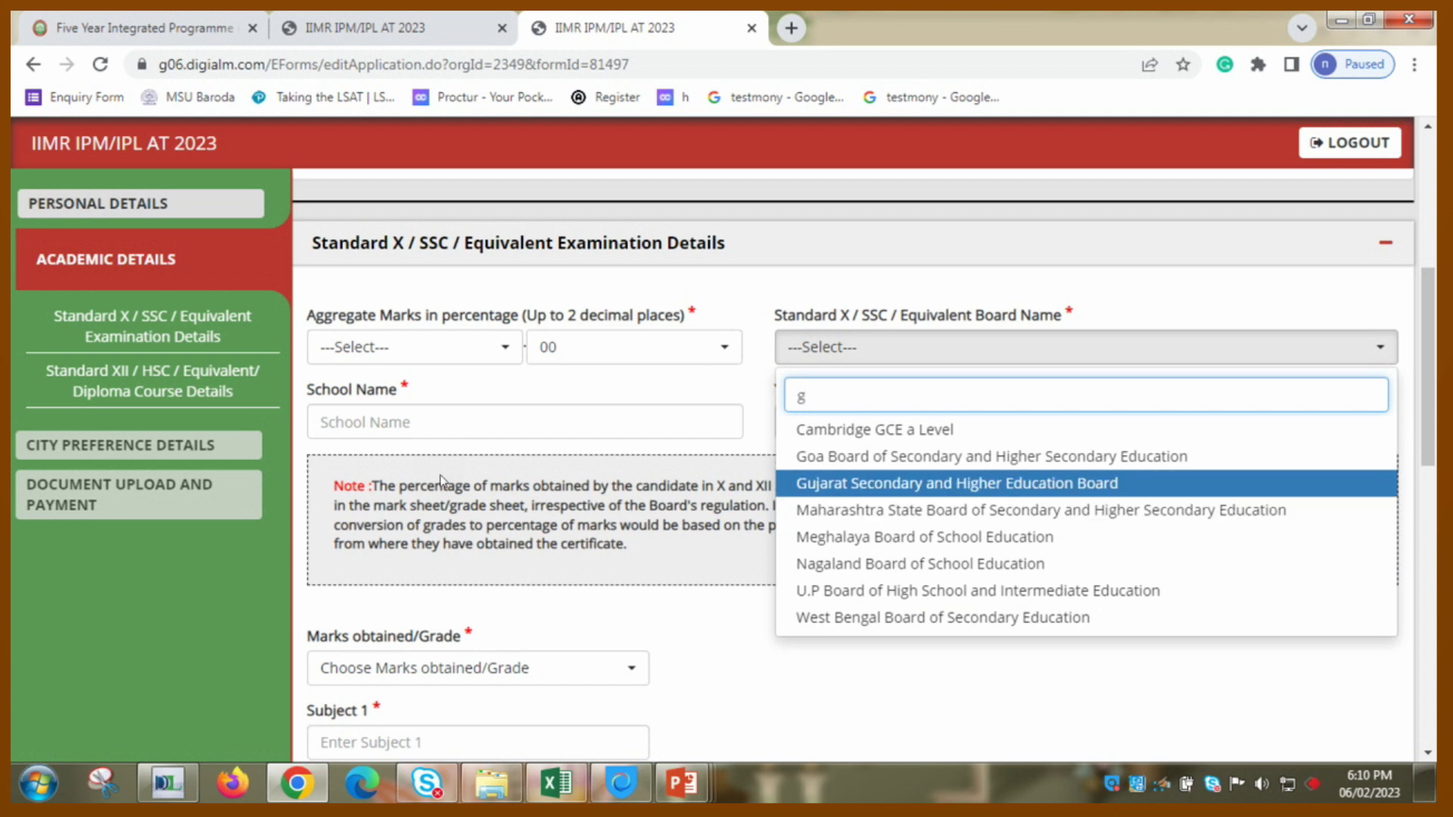
{"action": "key", "text": "Return"}
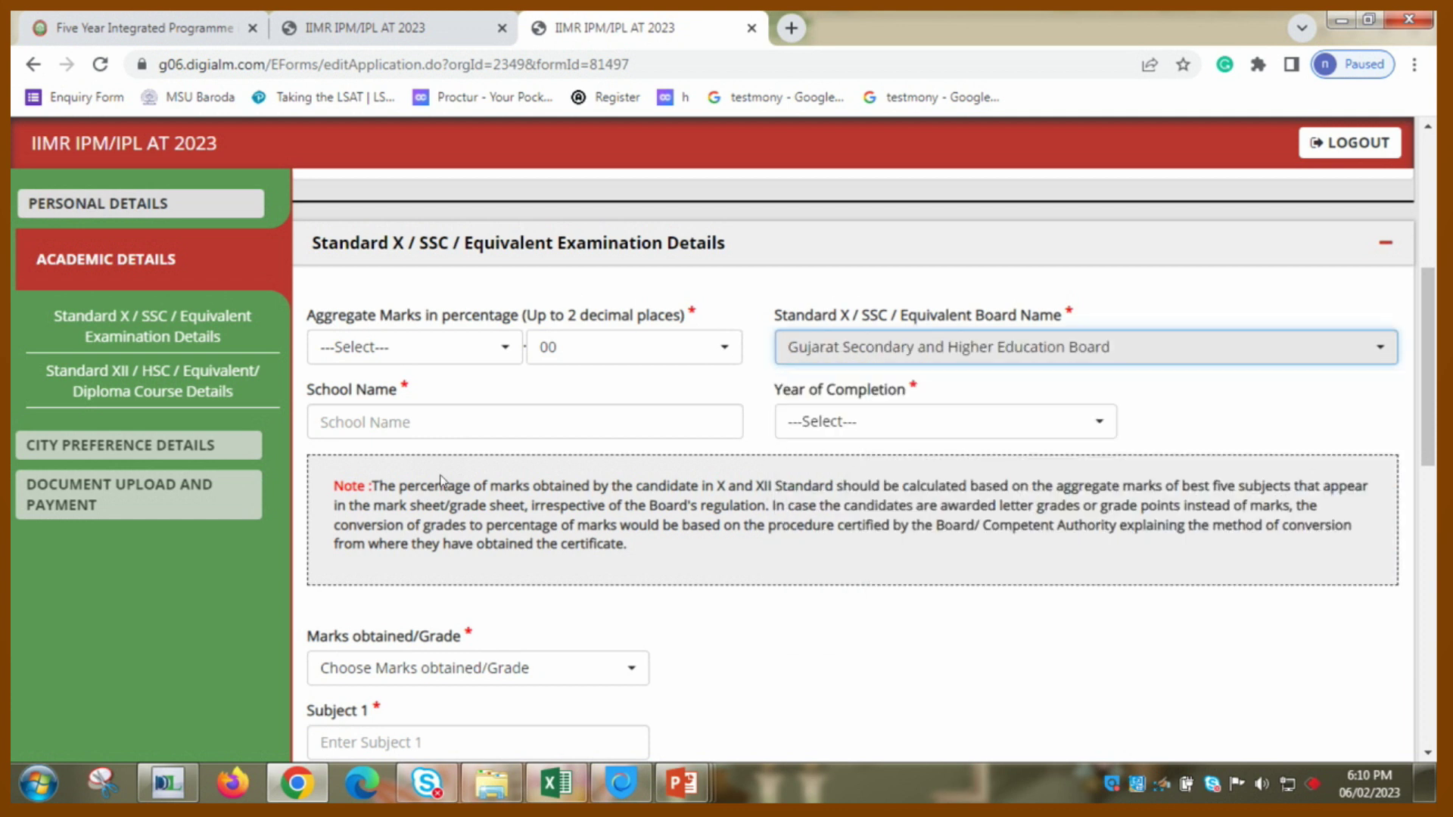
- Enter NAVJEEVAN HIGH SCHOOL as the school and 2012 as the completion year
{"action": "key", "text": "Tab"}
{"action": "type", "text": "z"}
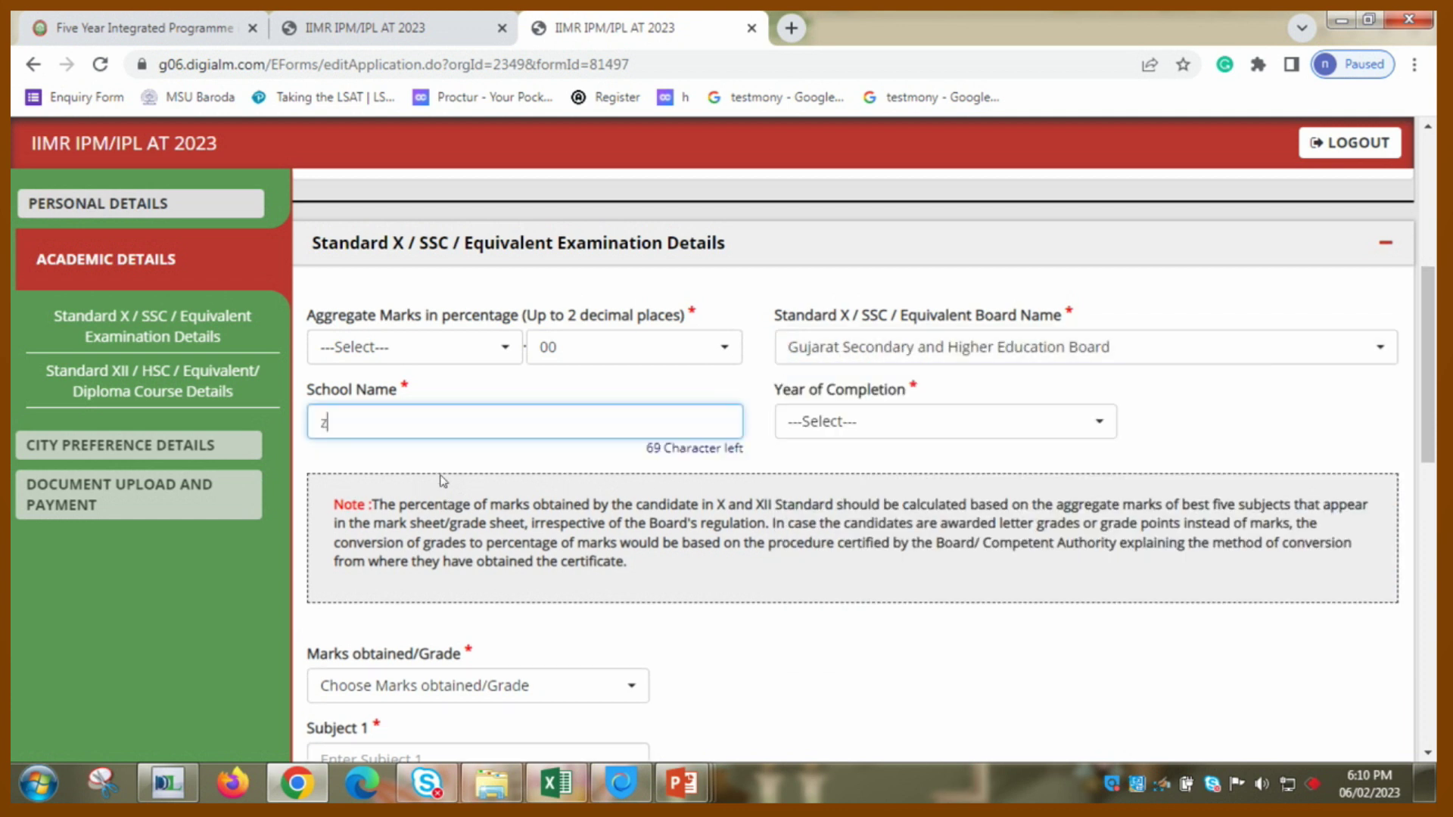
{"action": "type", "text": "enith high schoo"}
{"action": "key", "text": "BackSpace"}
{"action": "key", "text": "BackSpace"}
{"action": "key", "text": "BackSpace"}
{"action": "key", "text": "BackSpace"}
{"action": "key", "text": "BackSpace"}
{"action": "key", "text": "BackSpace"}
{"action": "key", "text": "BackSpace"}
{"action": "key", "text": "BackSpace"}
{"action": "key", "text": "BackSpace"}
{"action": "key", "text": "BackSpace"}
{"action": "key", "text": "BackSpace"}
{"action": "key", "text": "BackSpace"}
{"action": "key", "text": "BackSpace"}
{"action": "key", "text": "BackSpace"}
{"action": "key", "text": "BackSpace"}
{"action": "key", "text": "BackSpace"}
{"action": "key", "text": "BackSpace"}
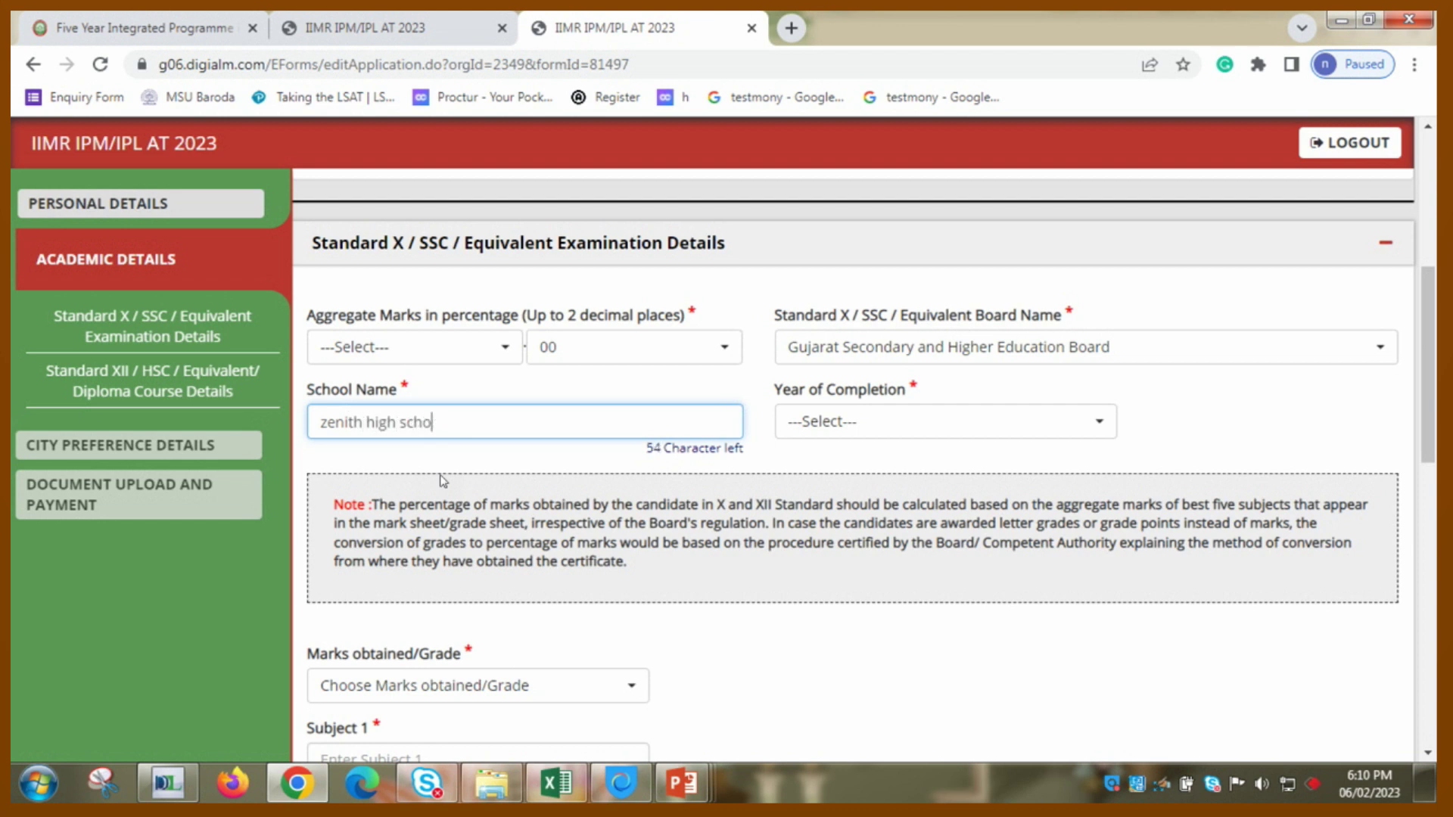
{"action": "type", "text": "navjeevan high school"}
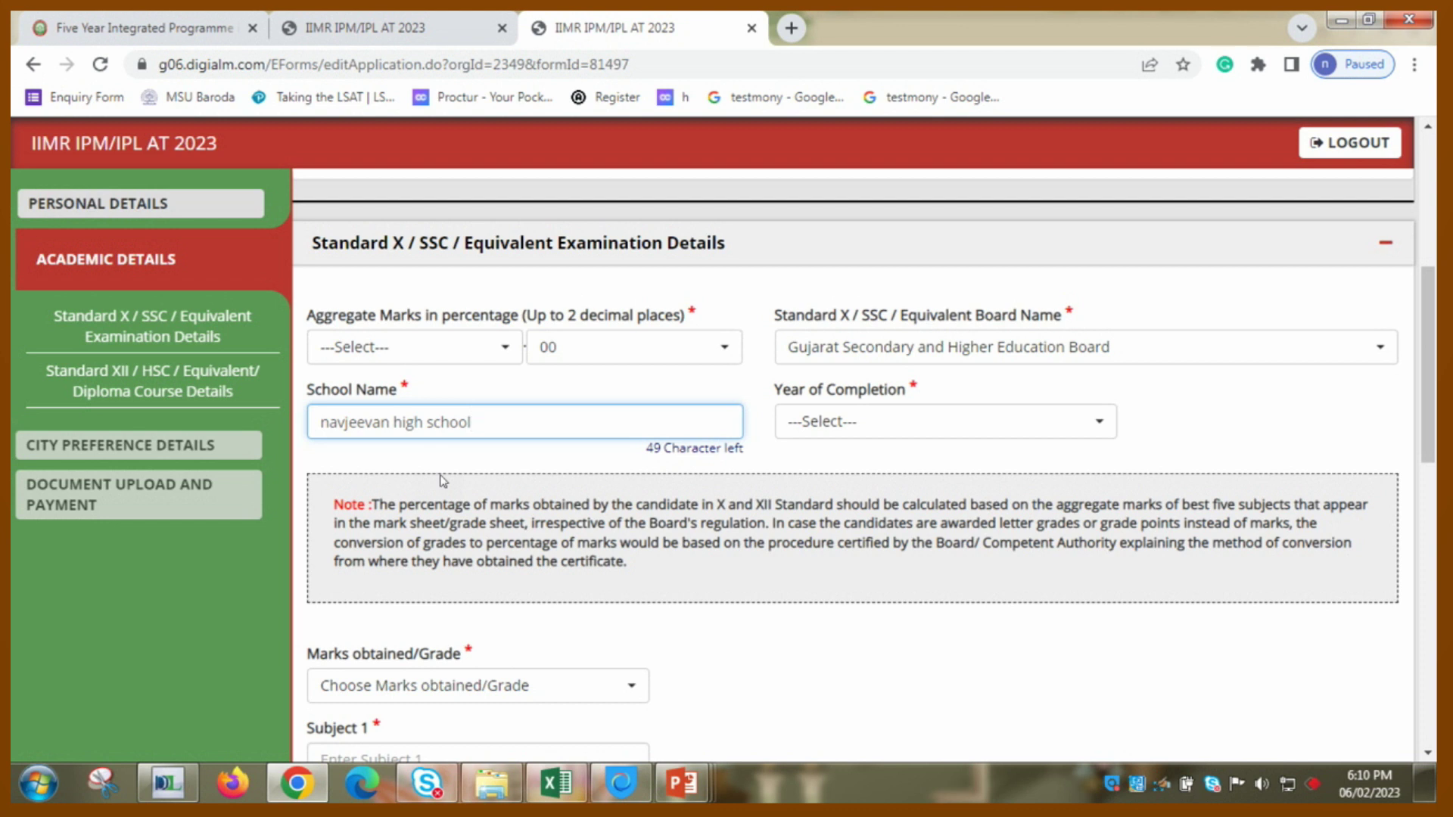
{"action": "key", "text": "Tab"}
{"action": "key", "text": "Down"}
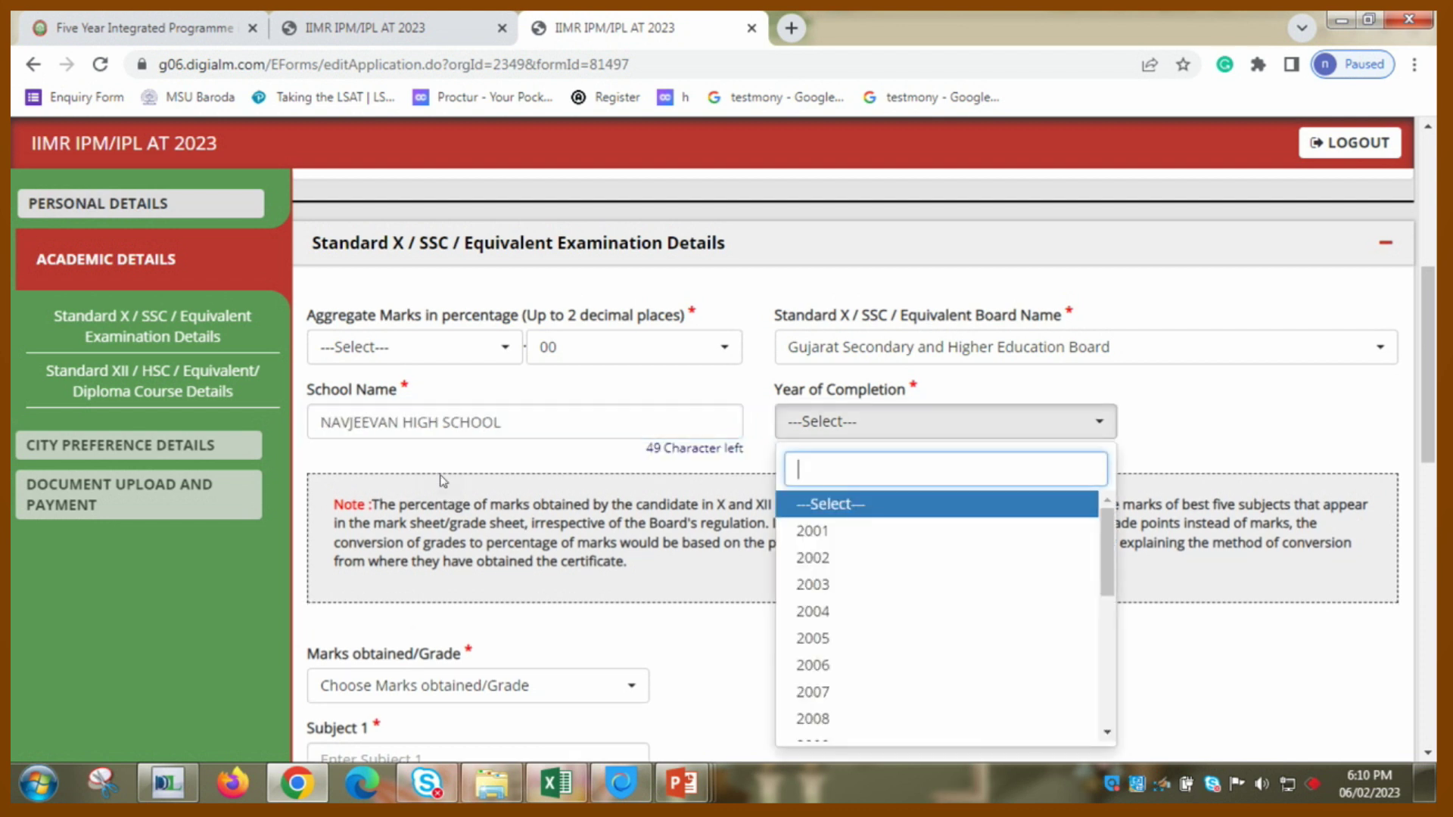
{"action": "key", "text": "Down"}
{"action": "key", "text": "Down"}
{"action": "key", "text": "Down"}
{"action": "key", "text": "Down"}
{"action": "key", "text": "Down"}
{"action": "key", "text": "Down"}
{"action": "key", "text": "Down"}
{"action": "key", "text": "Down"}
{"action": "key", "text": "Down"}
{"action": "key", "text": "Down"}
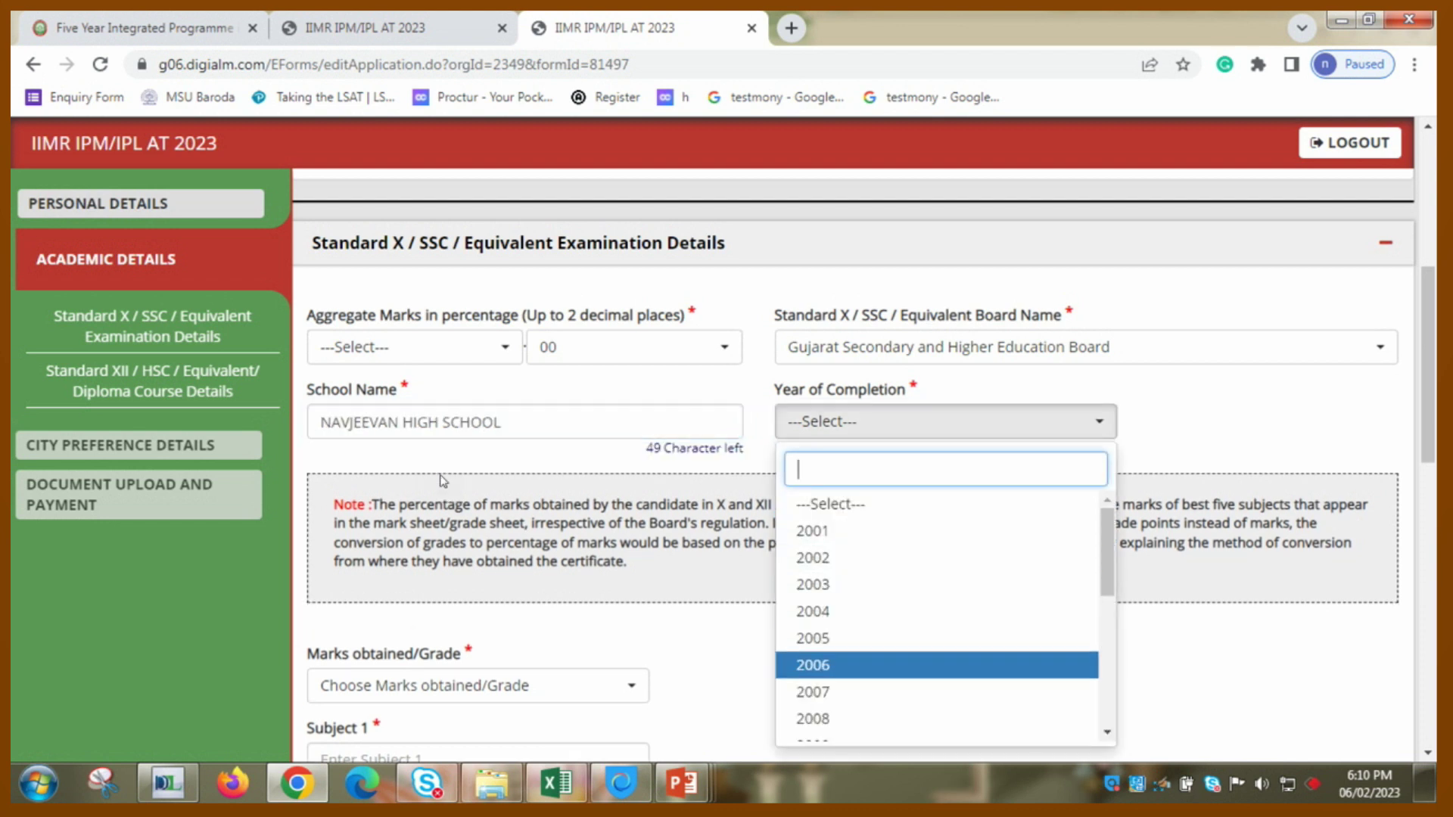
{"action": "key", "text": "Down"}
{"action": "key", "text": "Down"}
{"action": "key", "text": "Down"}
{"action": "key", "text": "Down"}
{"action": "key", "text": "Down"}
{"action": "key", "text": "Down"}
{"action": "key", "text": "Down"}
{"action": "key", "text": "Down"}
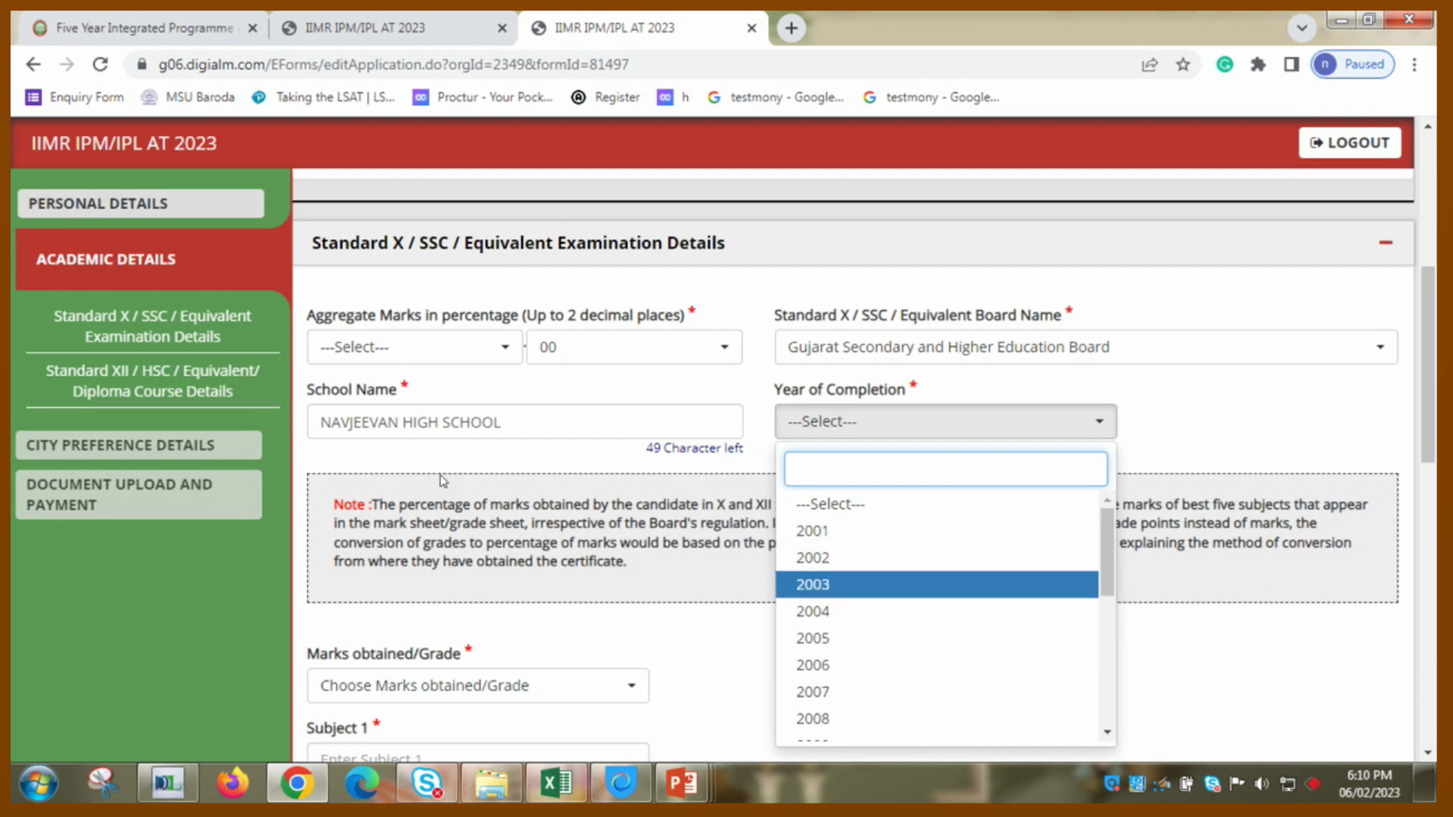
{"action": "key", "text": "Down"}
{"action": "key", "text": "Down"}
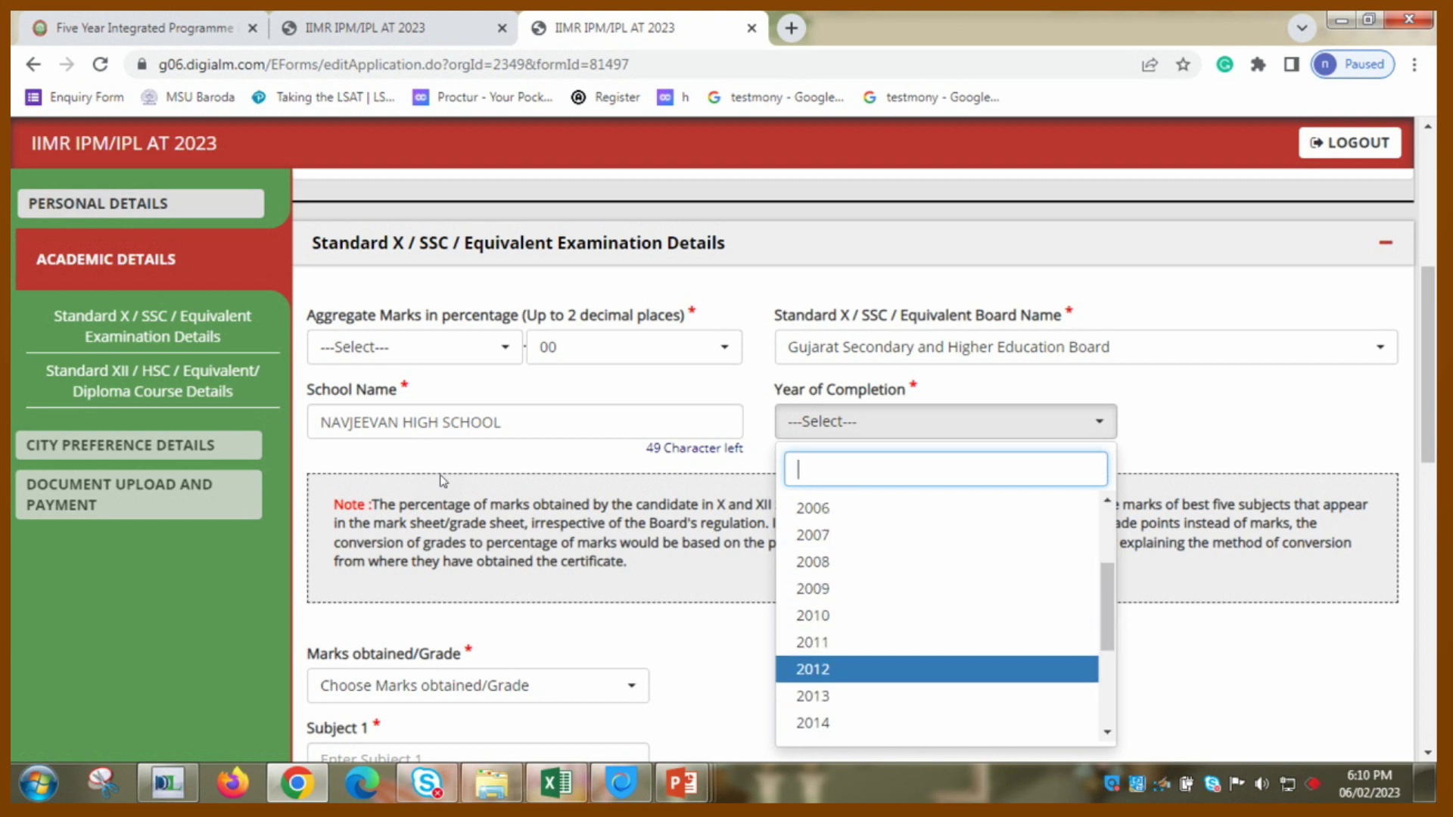
{"action": "key", "text": "Return"}
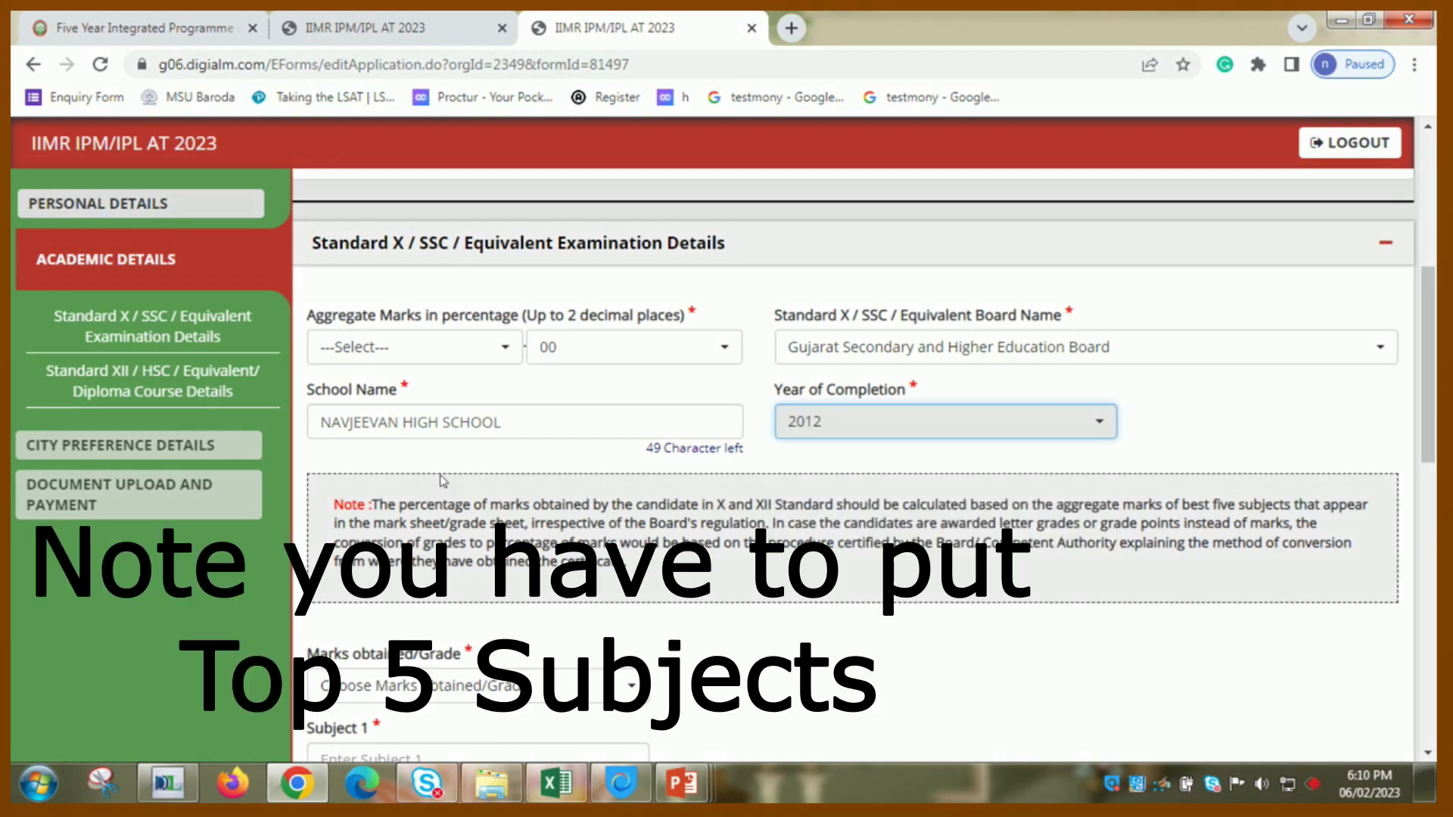
- Choose to report Class X results as marks obtained
{"action": "double_click", "coordinate": [792, 648]}
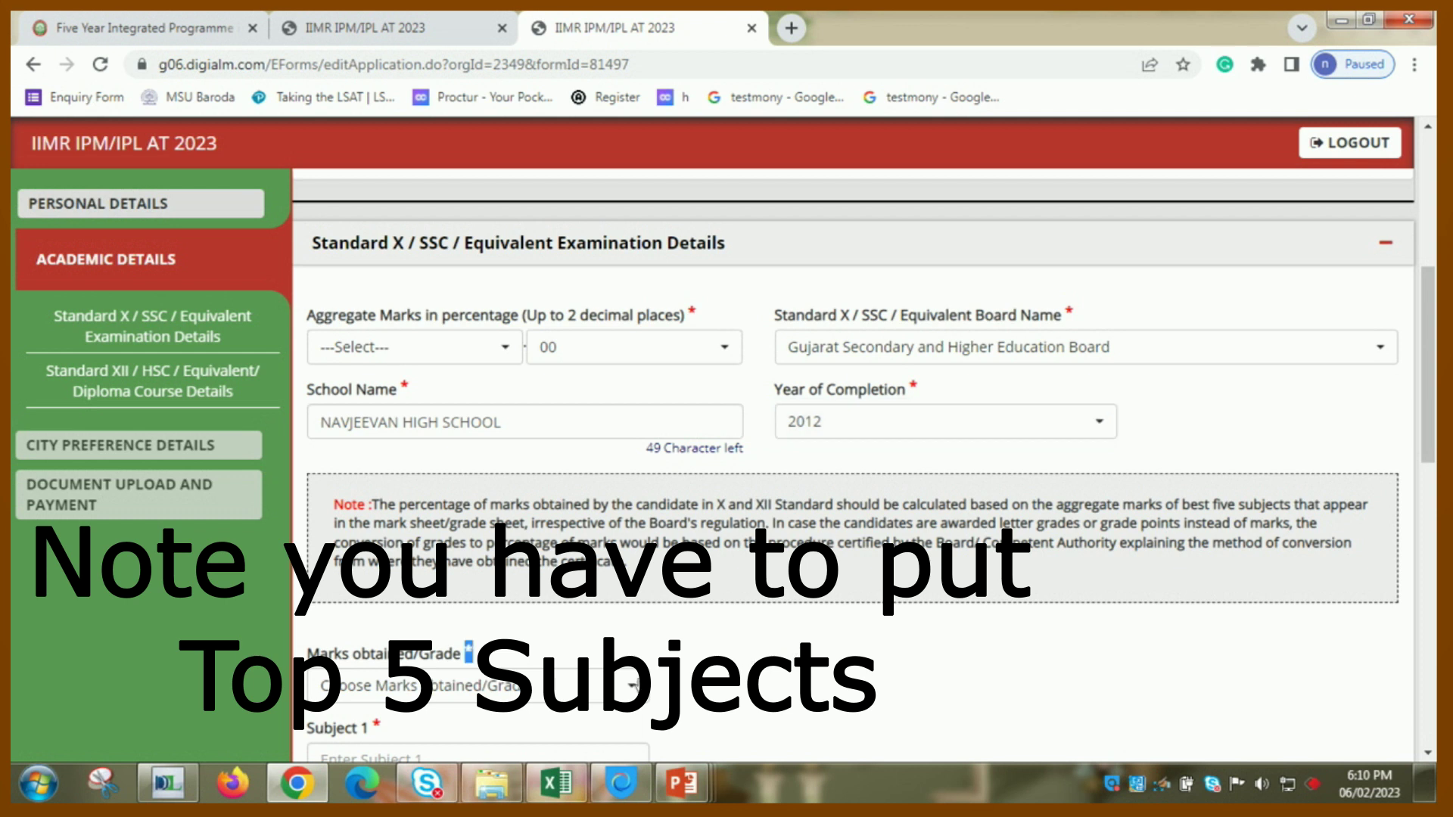
{"action": "left_click", "coordinate": [633, 685]}
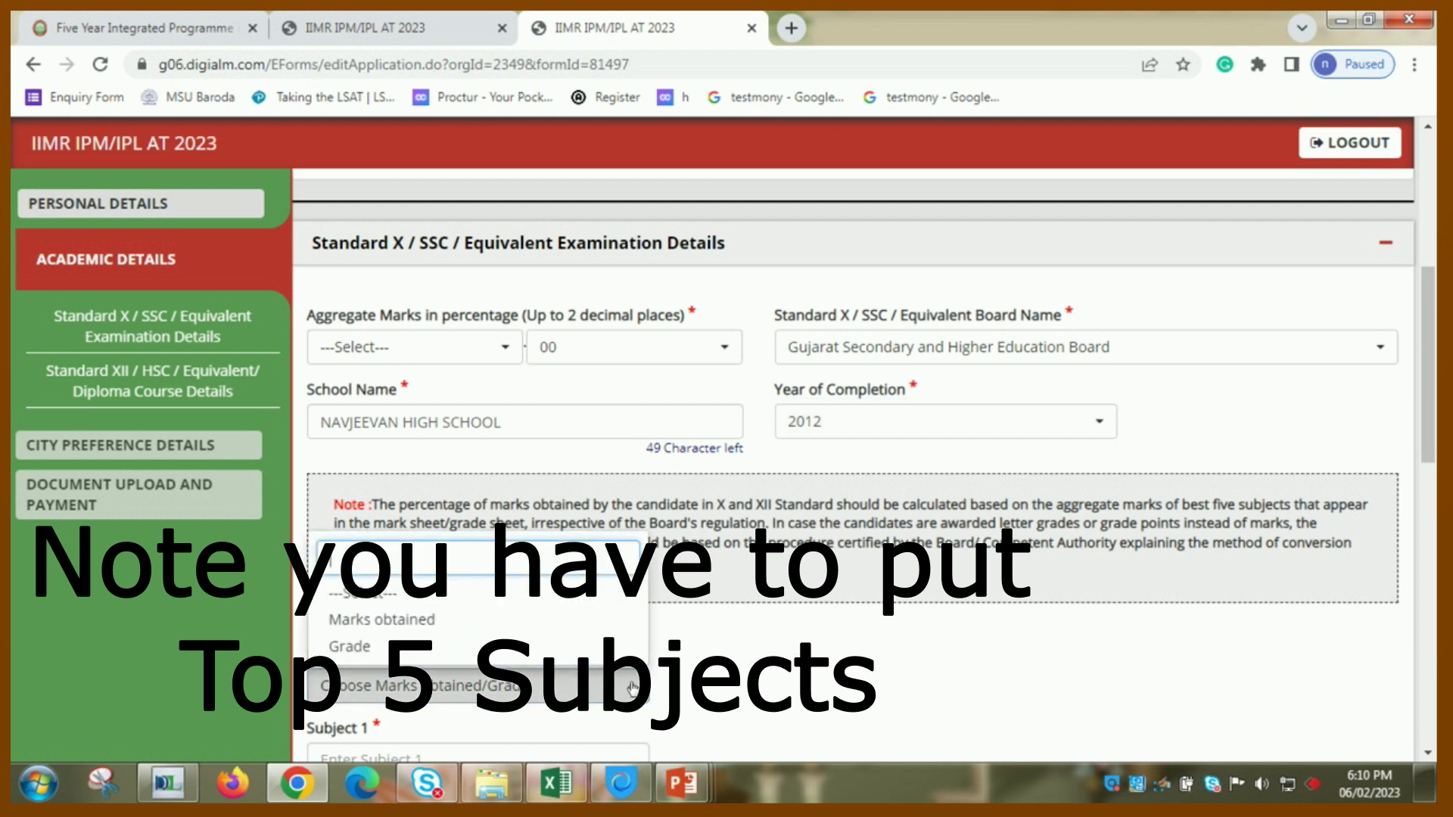
{"action": "left_click", "coordinate": [559, 686]}
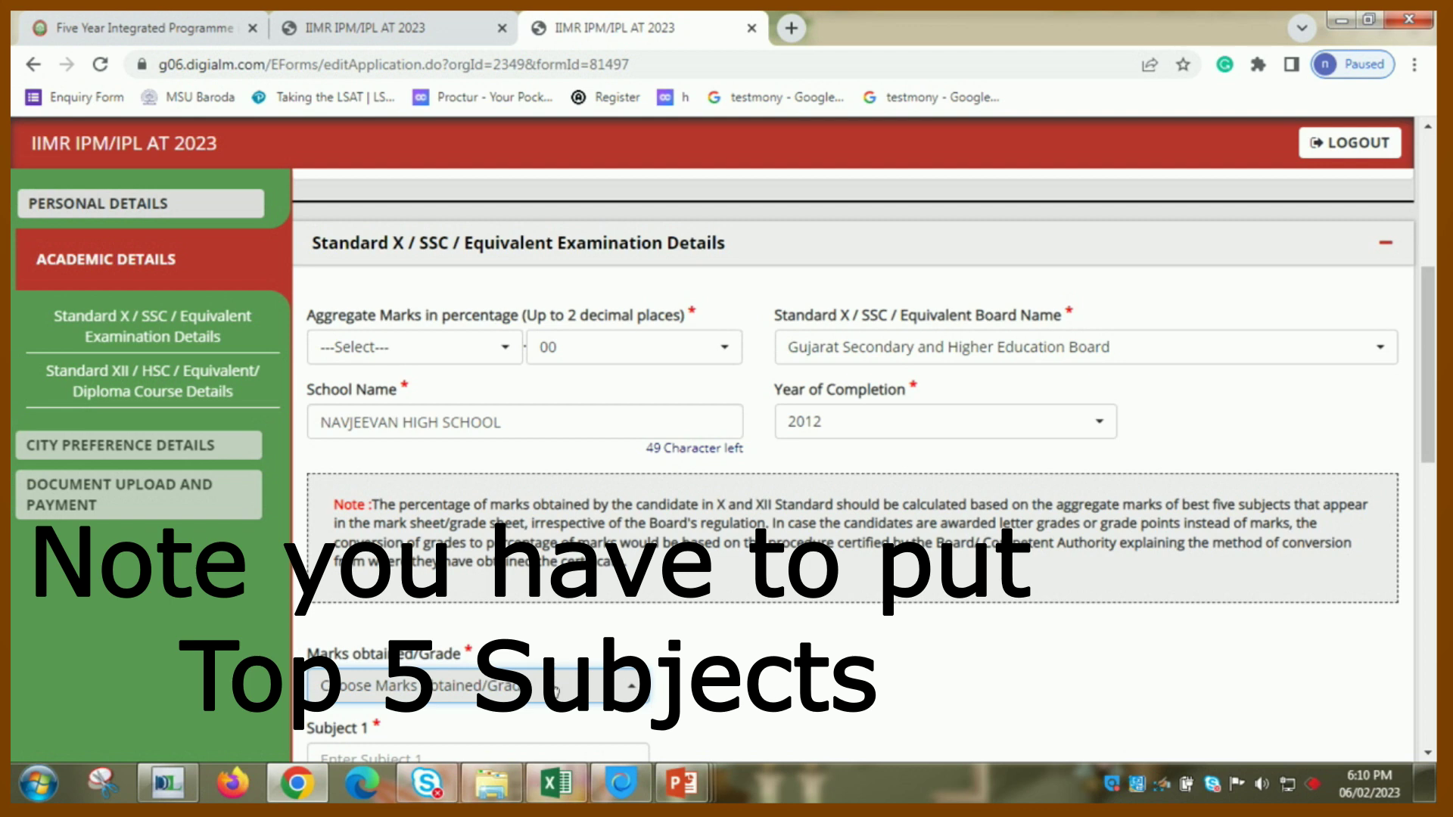
{"action": "left_click", "coordinate": [555, 689]}
{"action": "left_click", "coordinate": [548, 622]}
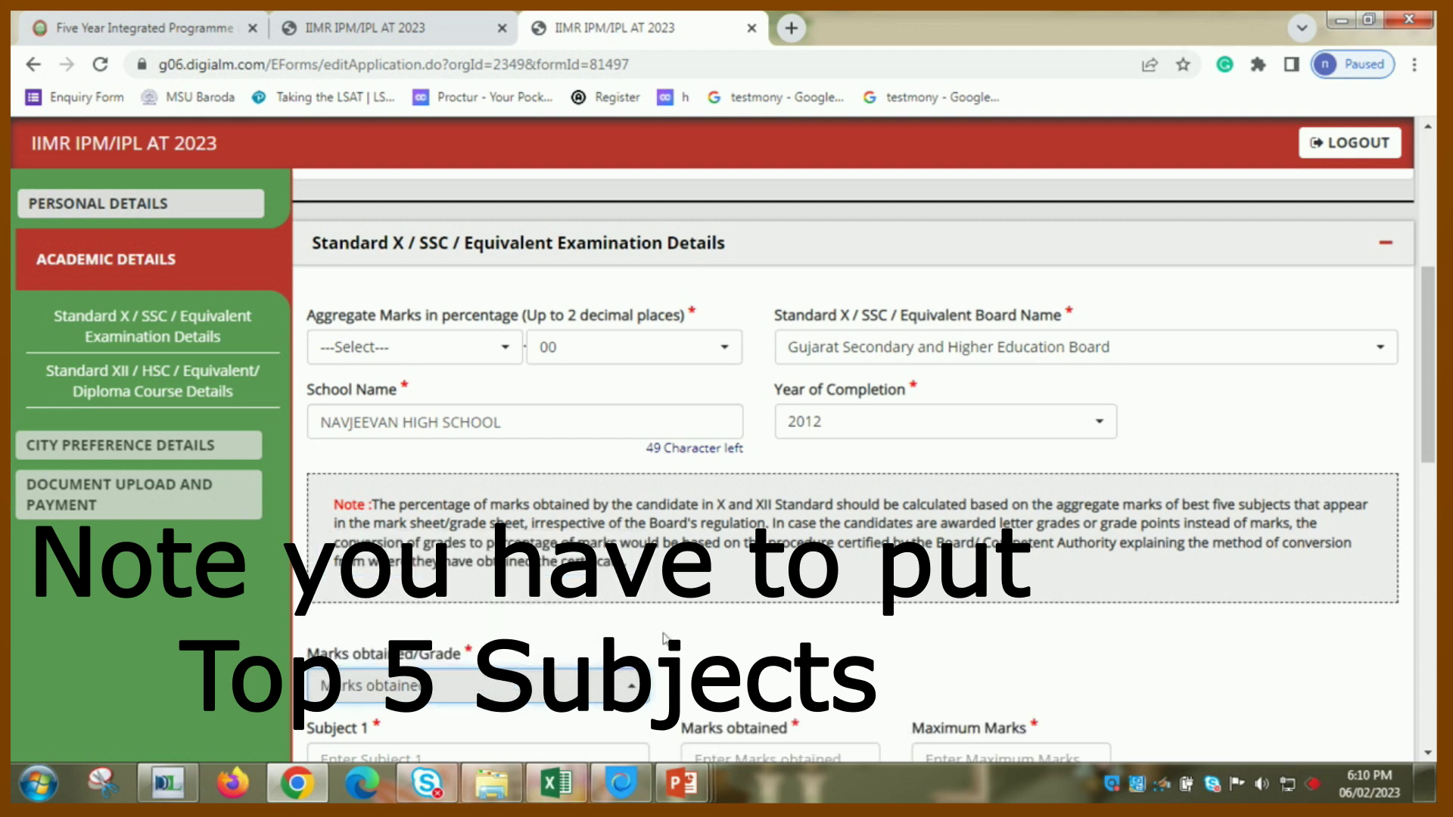
{"action": "scroll", "coordinate": [689, 642], "scroll_direction": "down", "scroll_amount": 5}
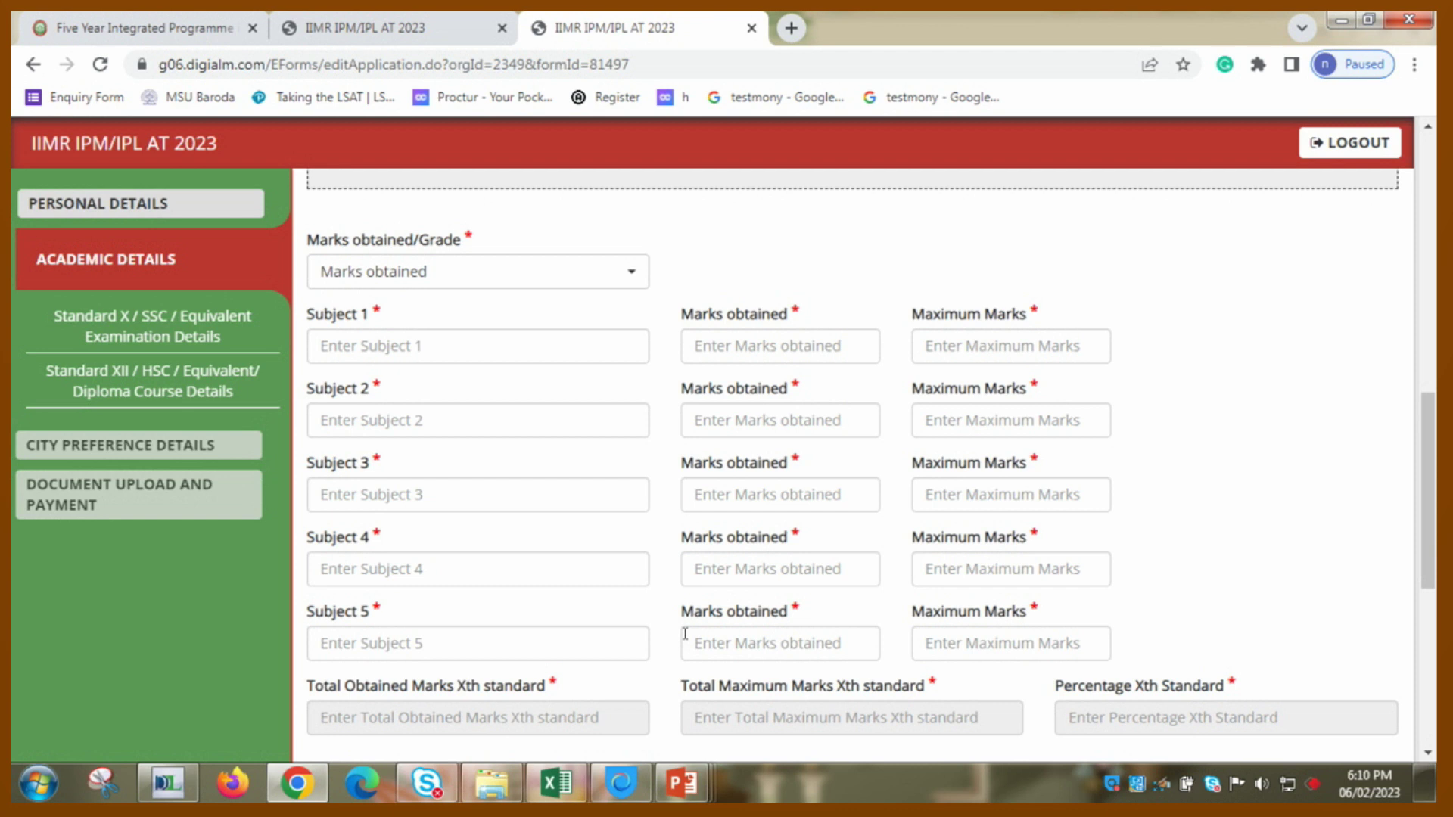
{"action": "scroll", "coordinate": [685, 634], "scroll_direction": "down", "scroll_amount": 1}
{"action": "scroll", "coordinate": [685, 634], "scroll_direction": "up", "scroll_amount": 1}
- Enter subjects 1–3: Maths 80/100, English 80/100, Science 85/100
{"action": "left_click", "coordinate": [684, 634]}
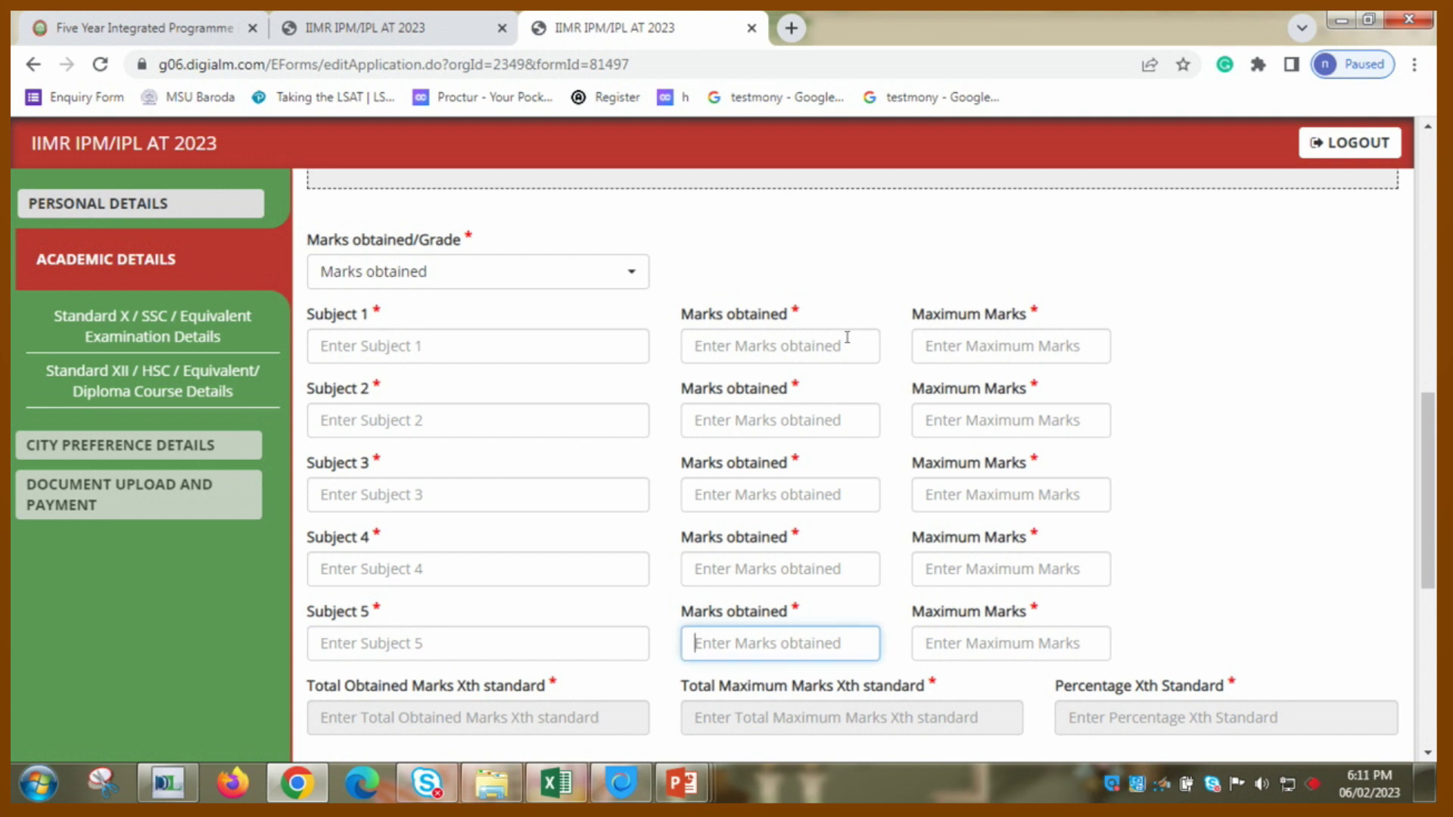
{"action": "left_click", "coordinate": [623, 349]}
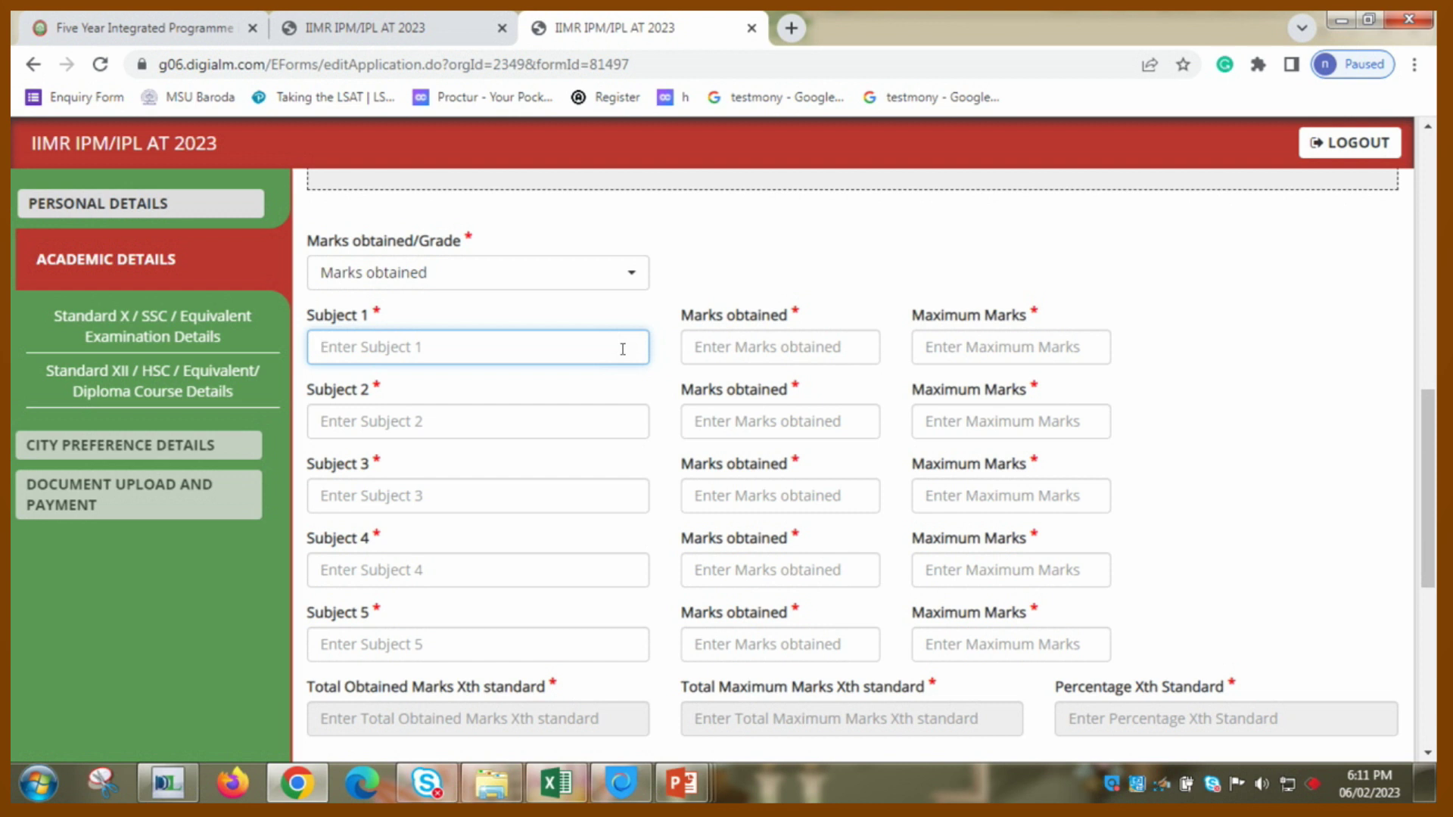
{"action": "type", "text": "maths"}
{"action": "key", "text": "Tab"}
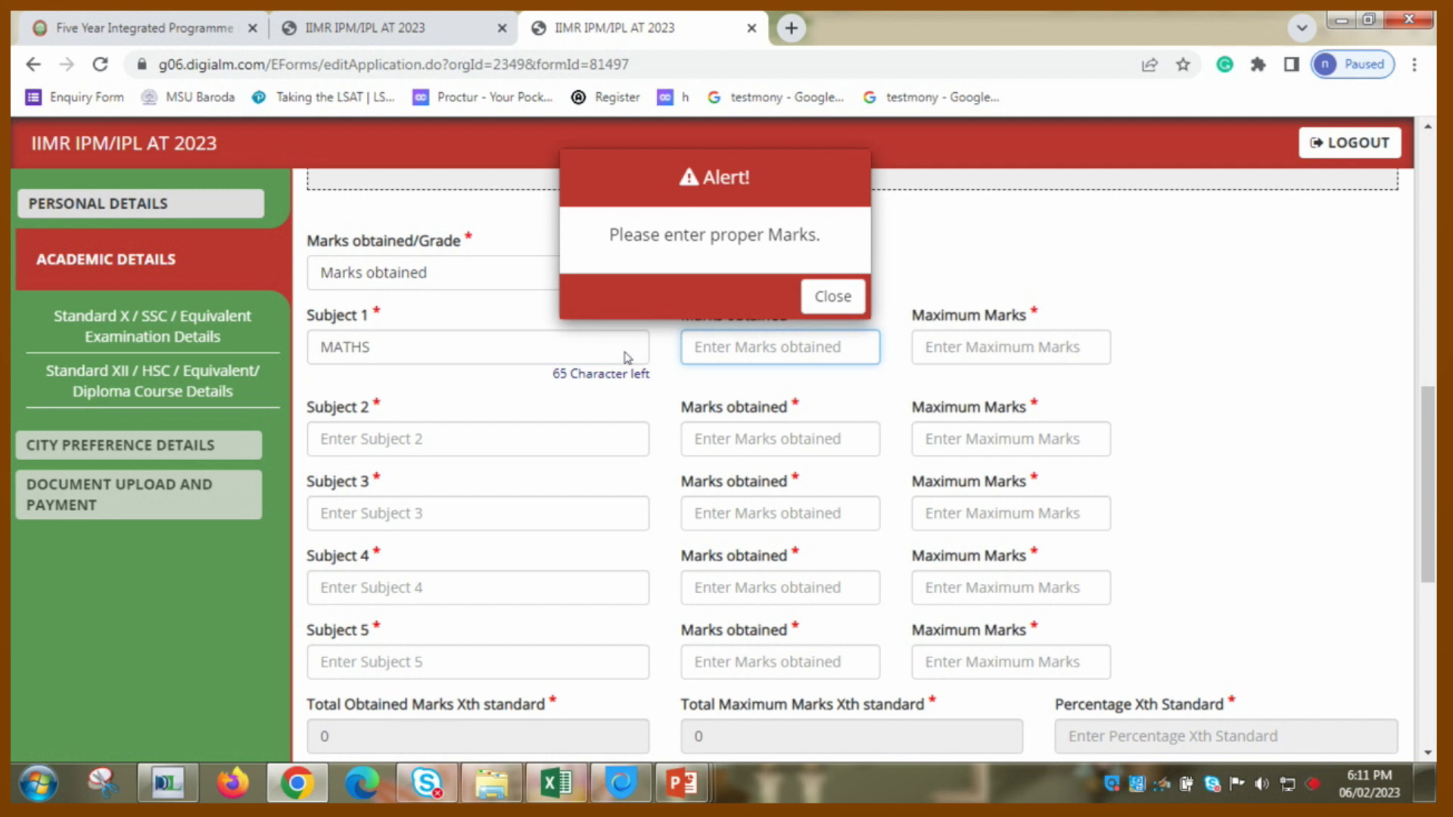
{"action": "type", "text": "80"}
{"action": "key", "text": "Tab"}
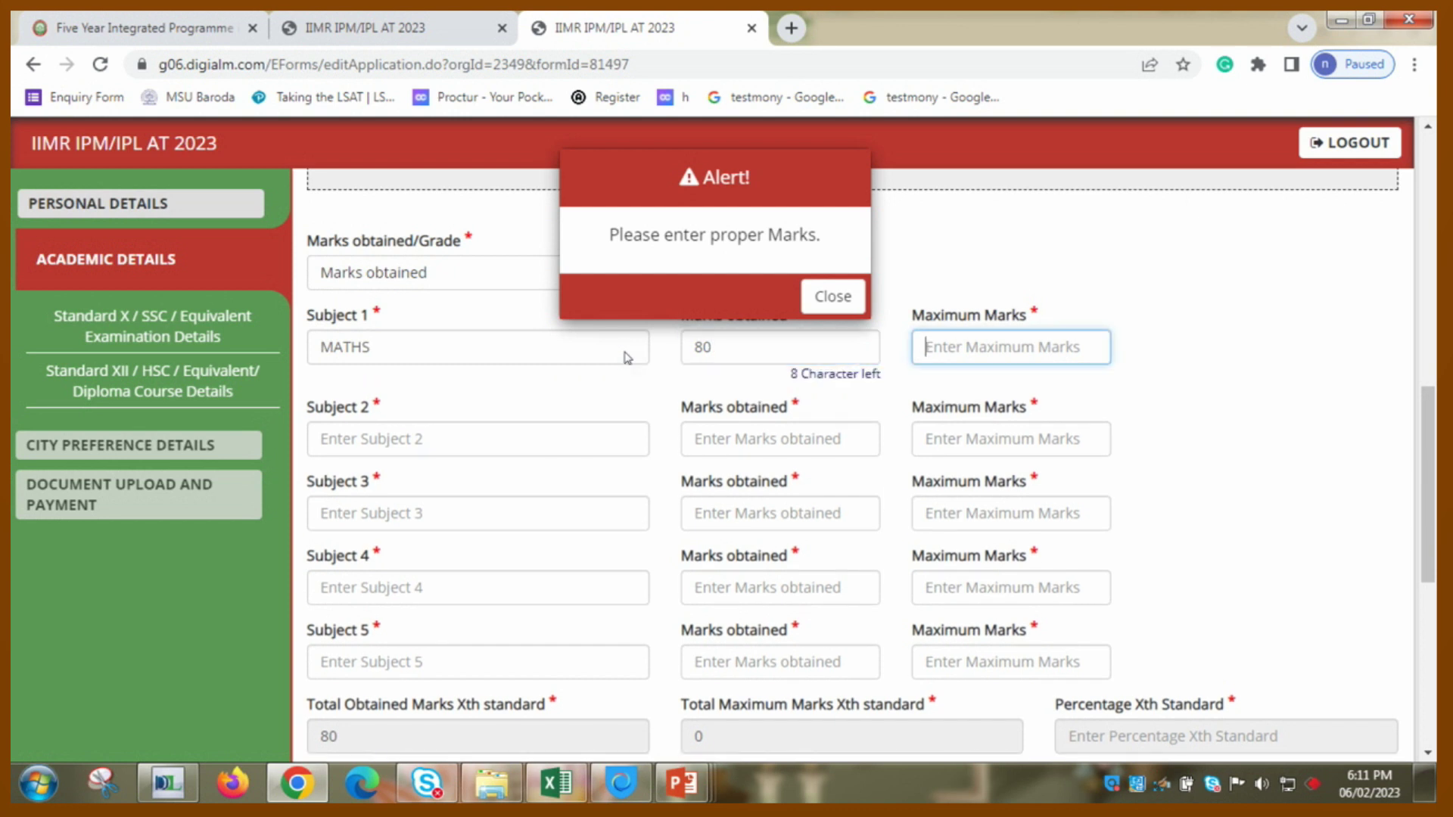
{"action": "type", "text": "100"}
{"action": "key", "text": "Tab"}
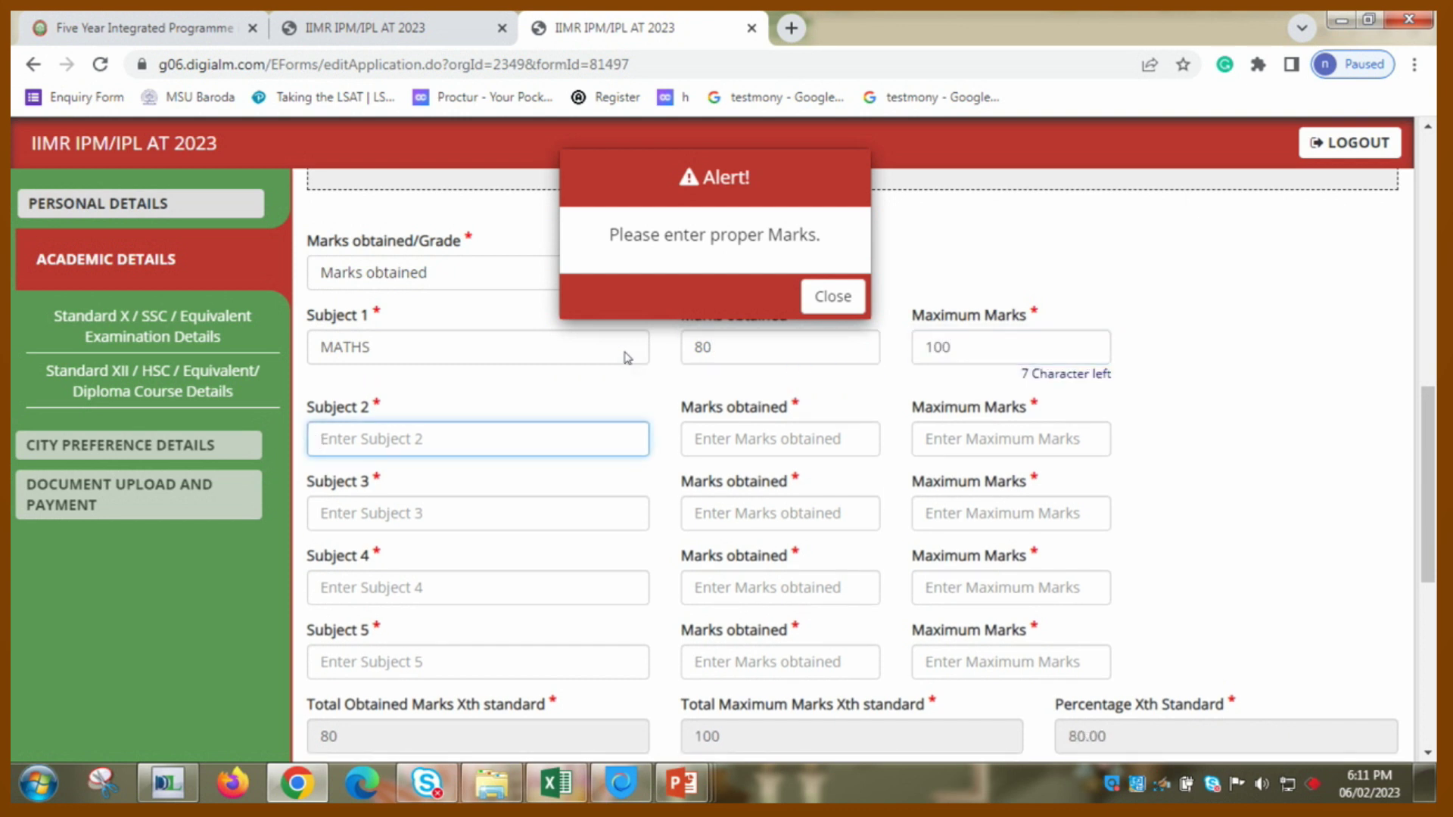
{"action": "type", "text": "english"}
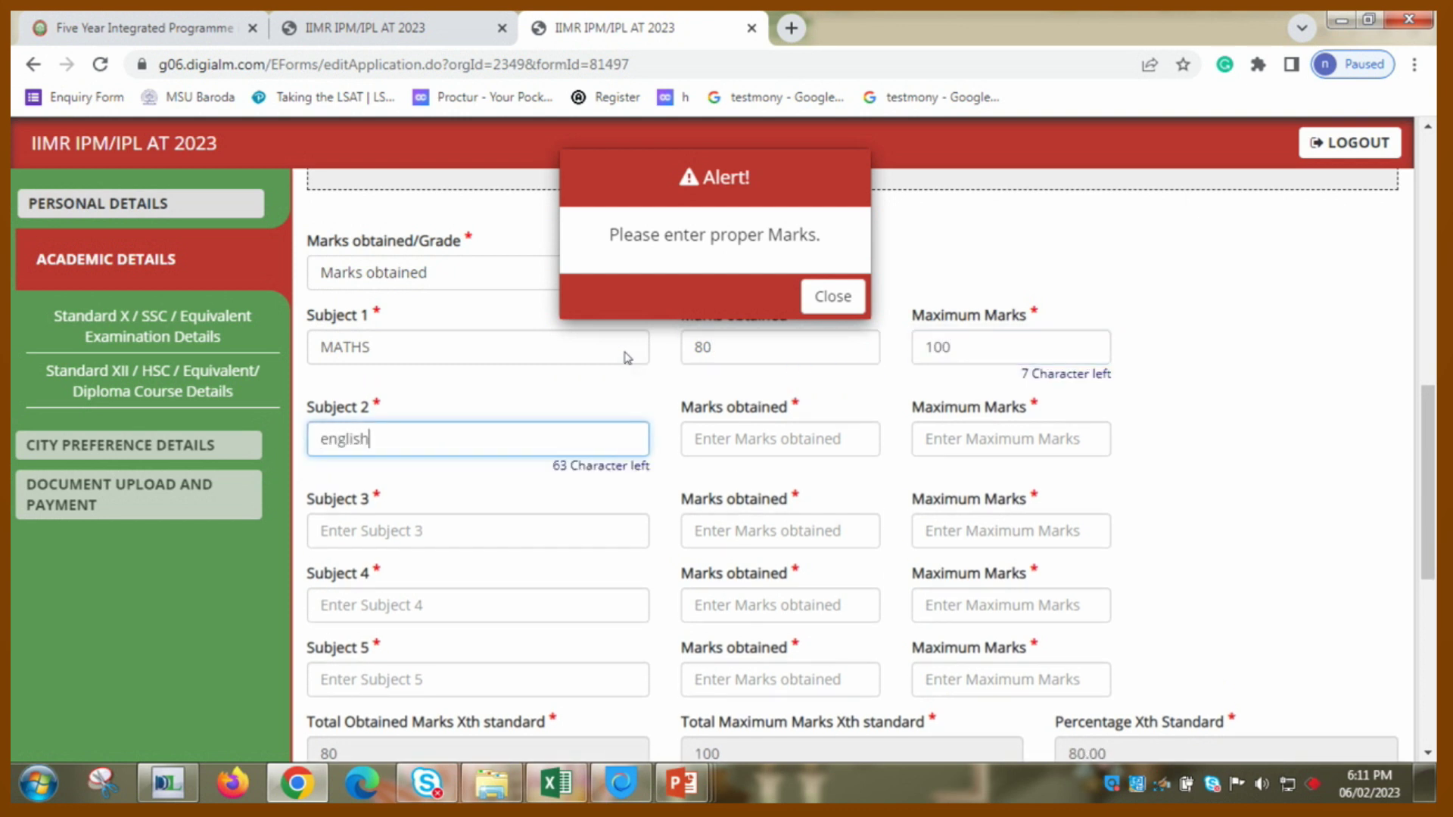
{"action": "key", "text": "Tab"}
{"action": "type", "text": "80"}
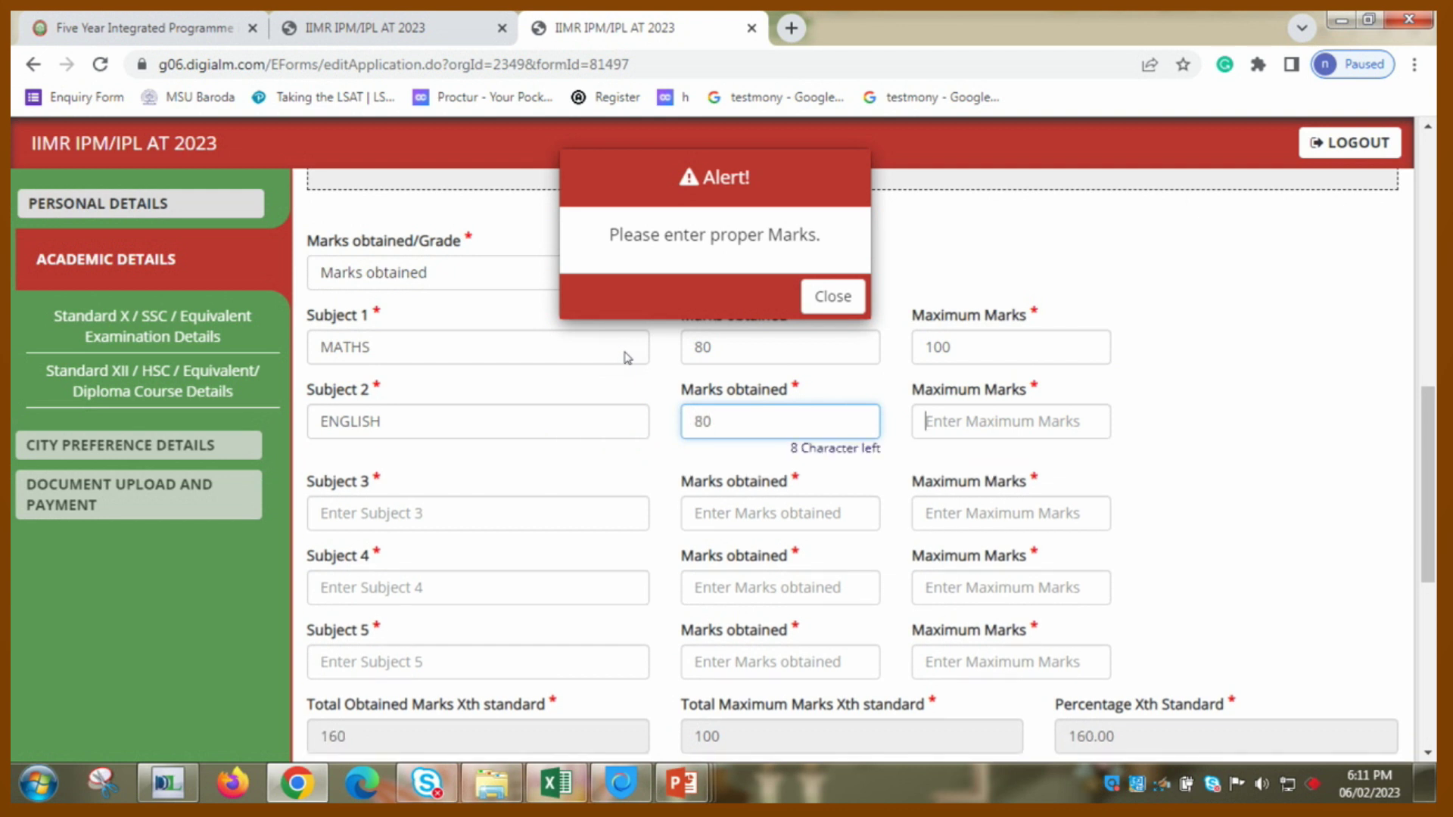
{"action": "key", "text": "Tab"}
{"action": "type", "text": "100"}
{"action": "key", "text": "Tab"}
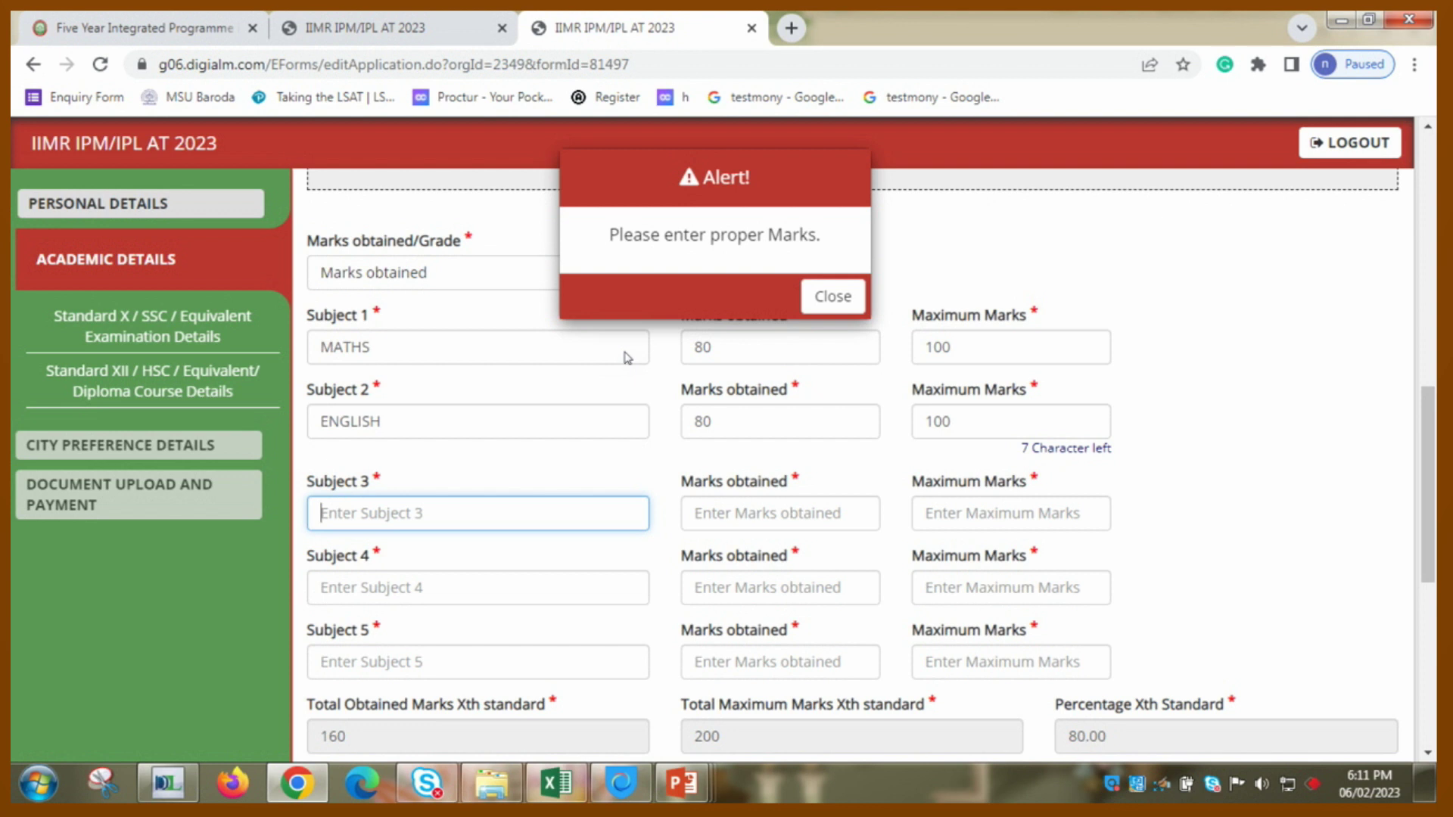
{"action": "type", "text": "science"}
{"action": "key", "text": "Tab"}
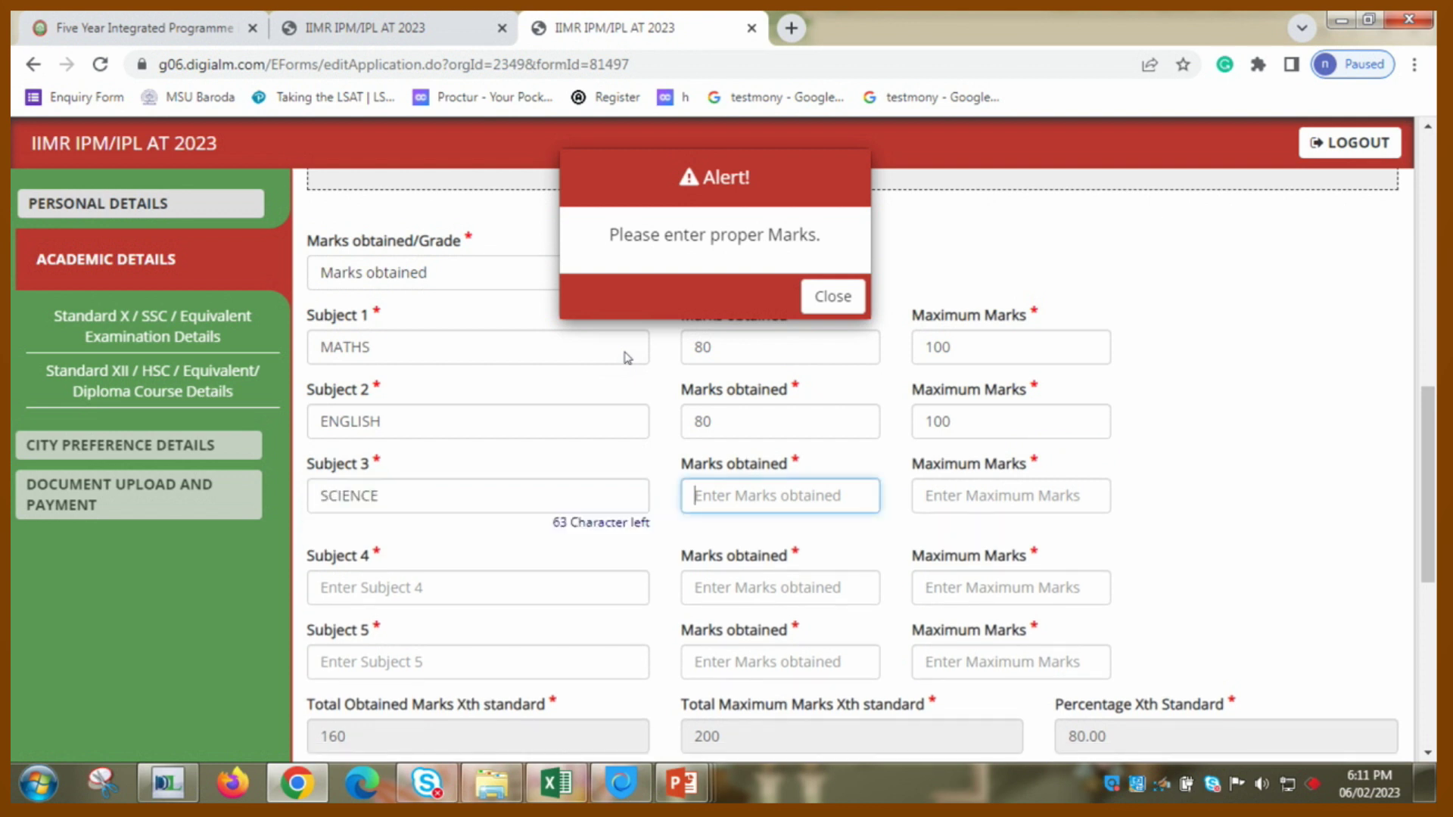
{"action": "type", "text": "85"}
{"action": "key", "text": "Tab"}
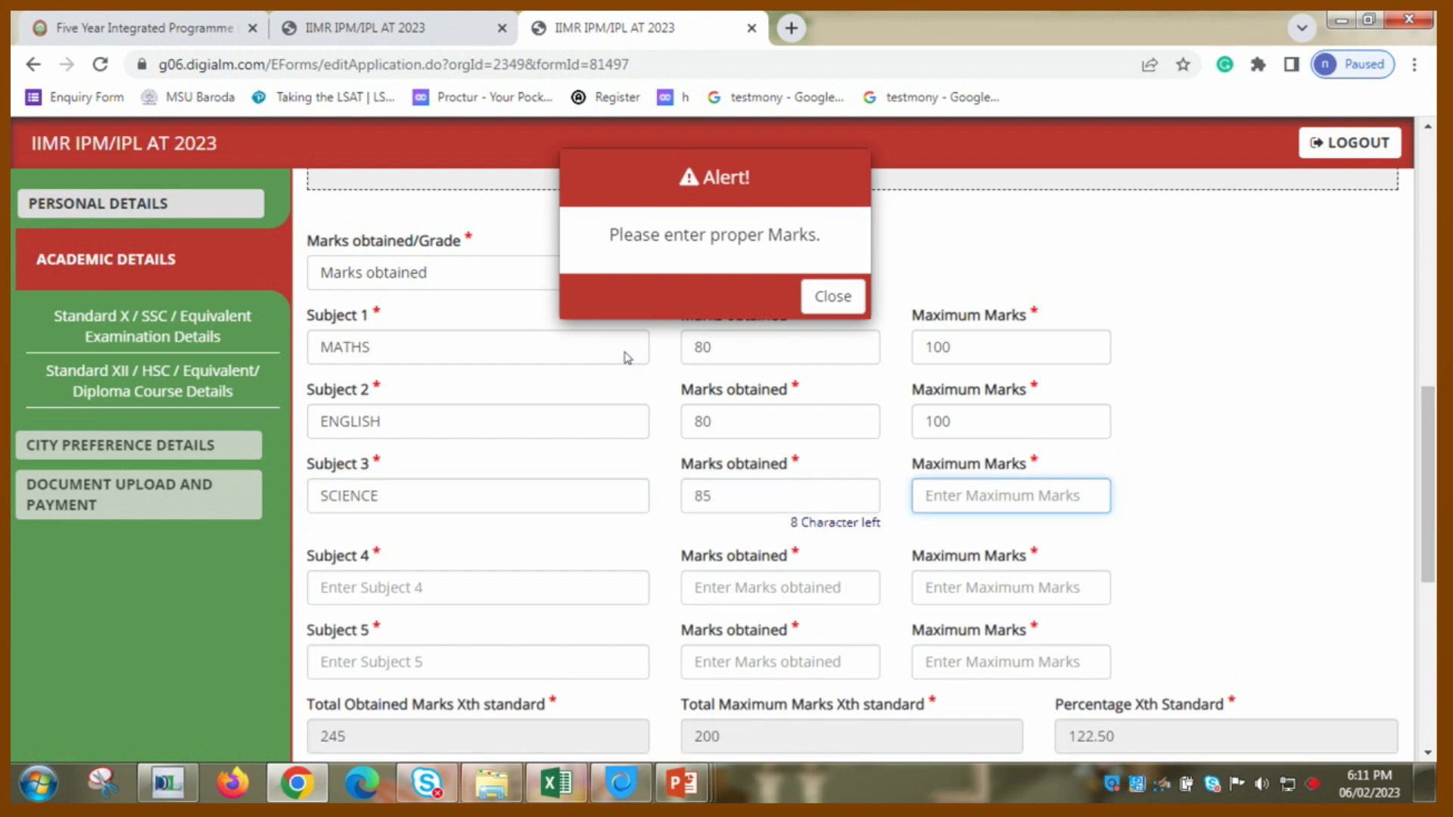
{"action": "type", "text": "100"}
- Enter Social Science 90/100 and Gujarati 95/100, then dismiss the marks alert
{"action": "key", "text": "Tab"}
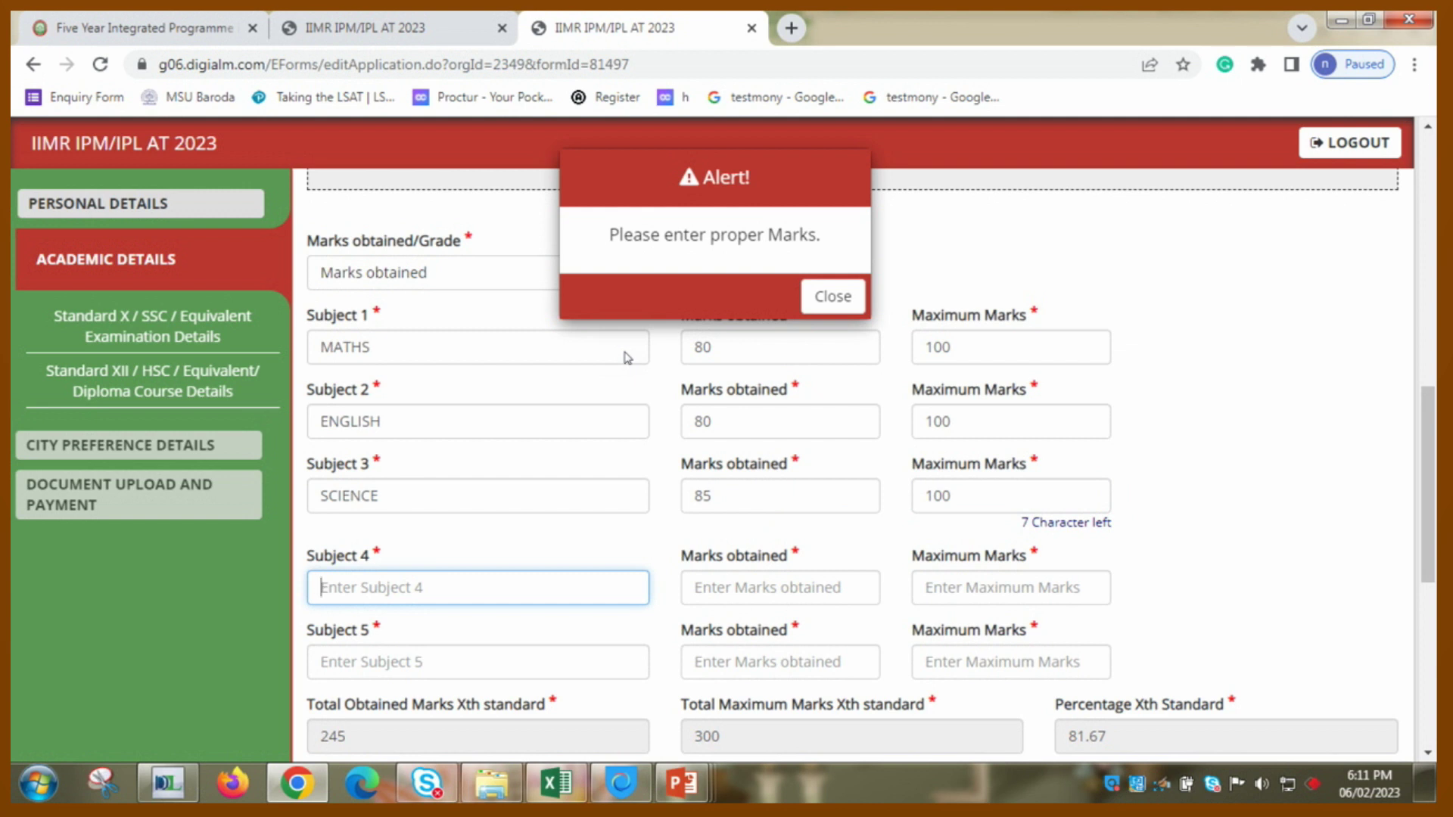
{"action": "type", "text": "social si"}
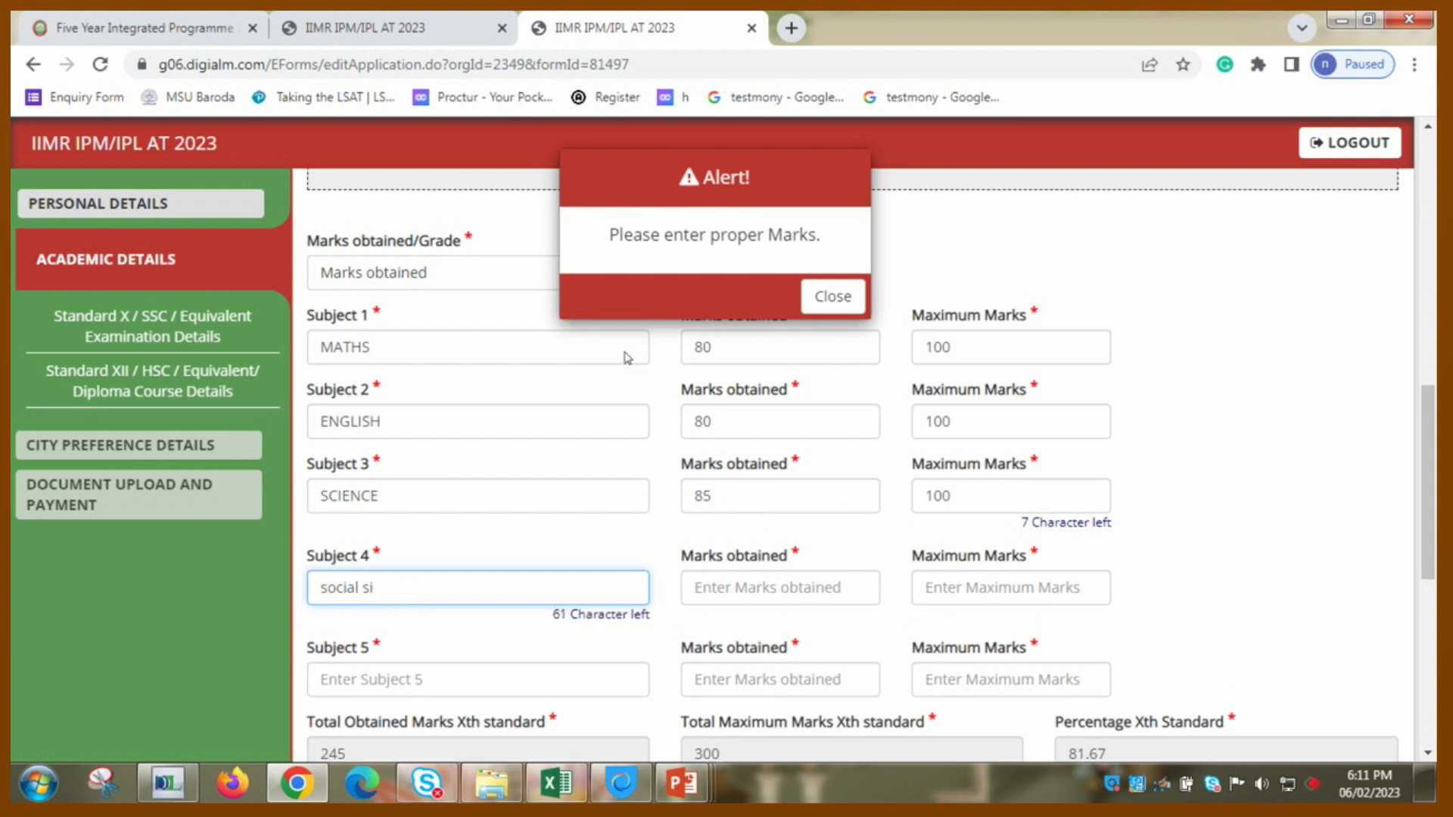
{"action": "key", "text": "BackSpace"}
{"action": "type", "text": "cience"}
{"action": "key", "text": "Tab"}
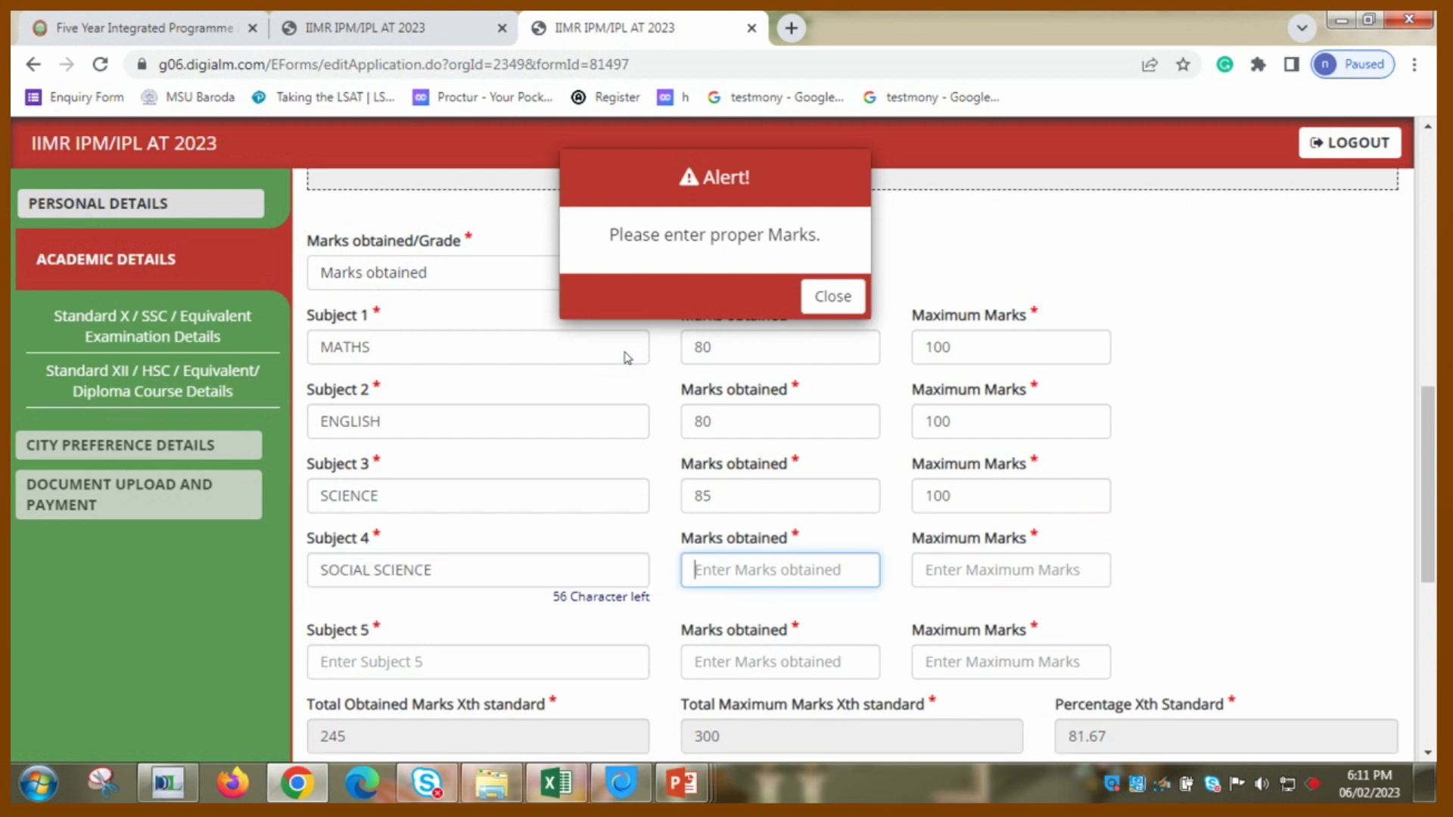
{"action": "type", "text": "90"}
{"action": "key", "text": "Tab"}
{"action": "type", "text": "100"}
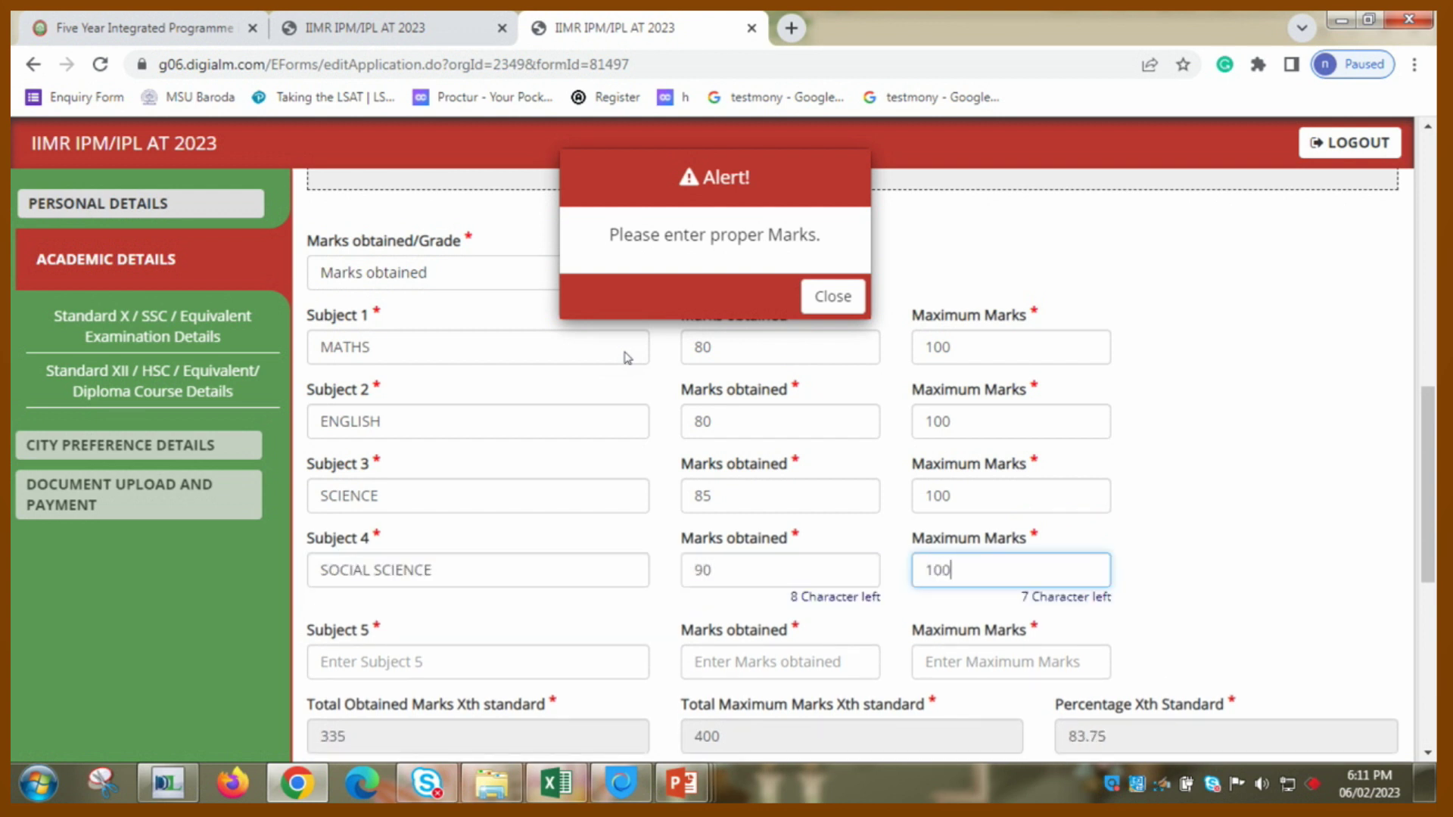
{"action": "key", "text": "Tab"}
{"action": "type", "text": "guj"}
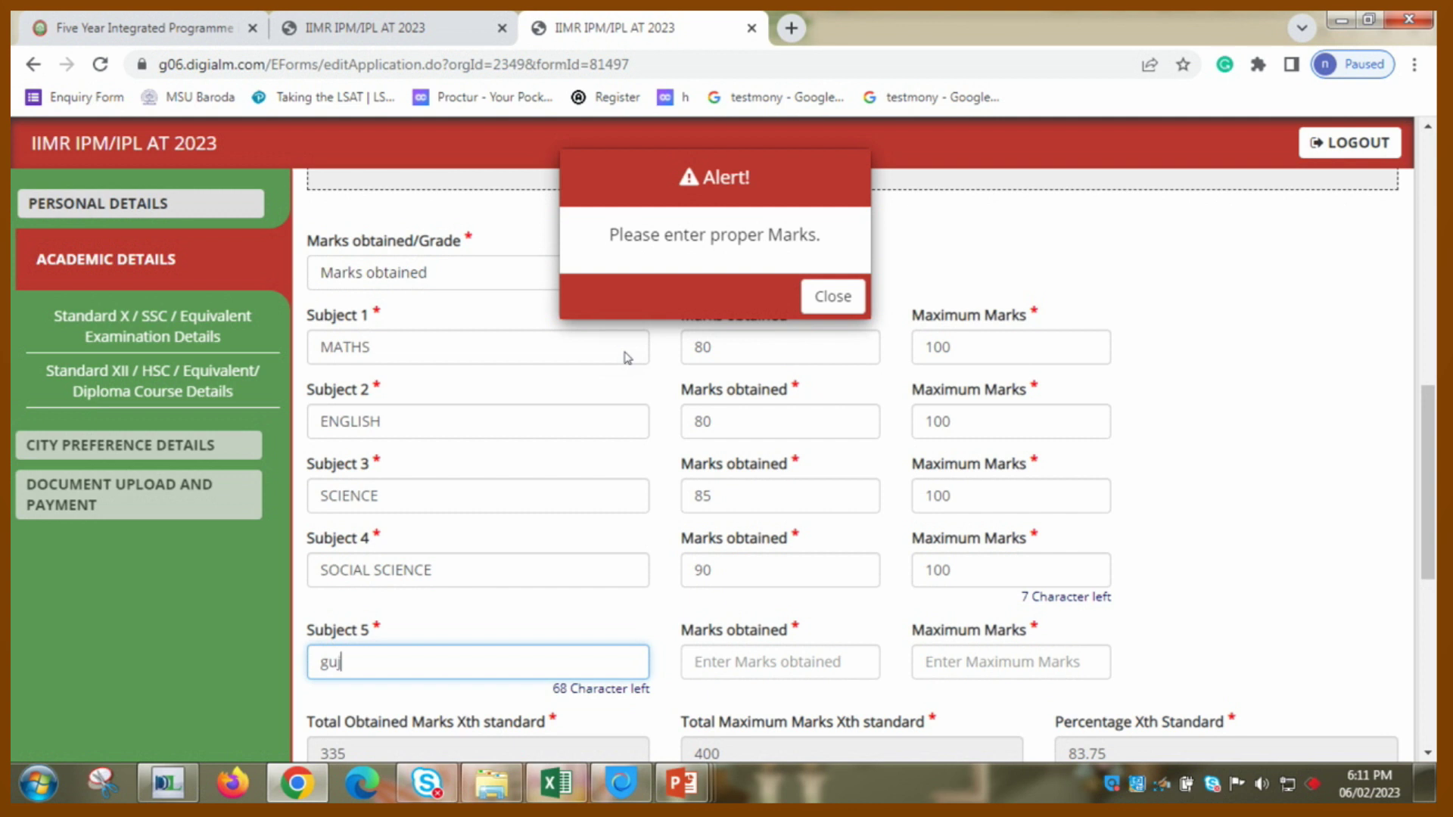
{"action": "type", "text": "arati"}
{"action": "key", "text": "Tab"}
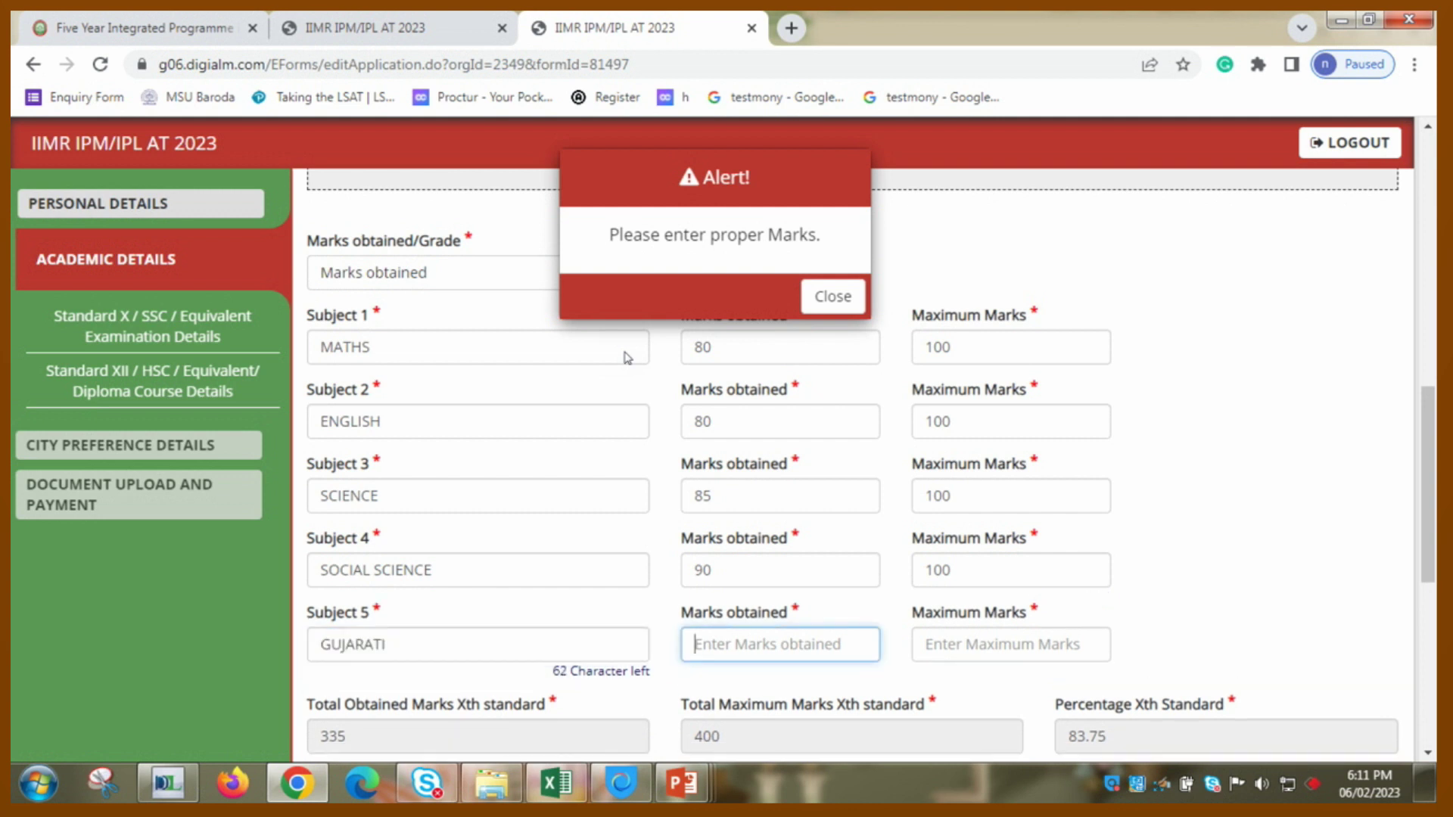
{"action": "type", "text": "95"}
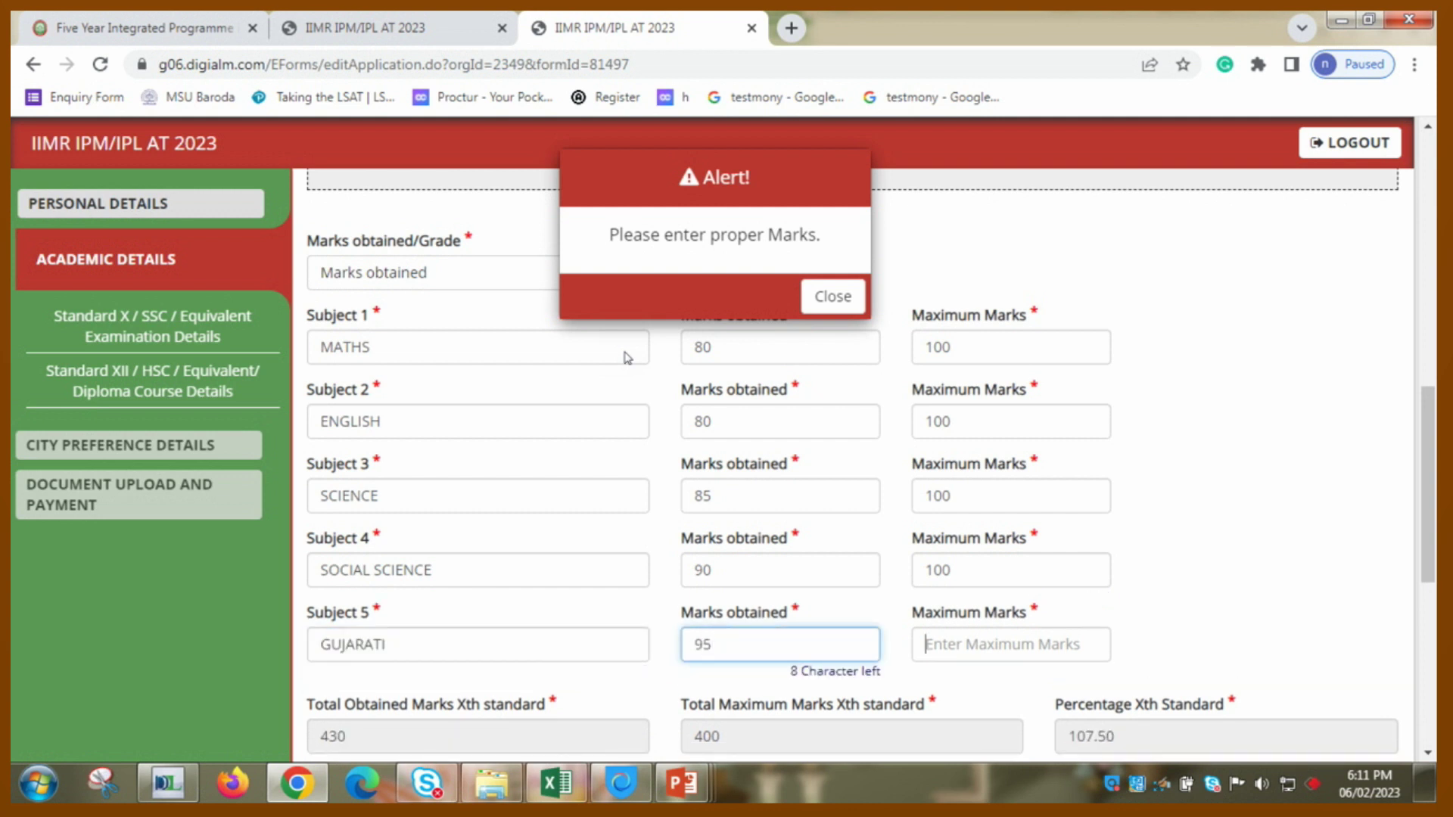
{"action": "key", "text": "Tab"}
{"action": "type", "text": "100"}
{"action": "key", "text": "Tab"}
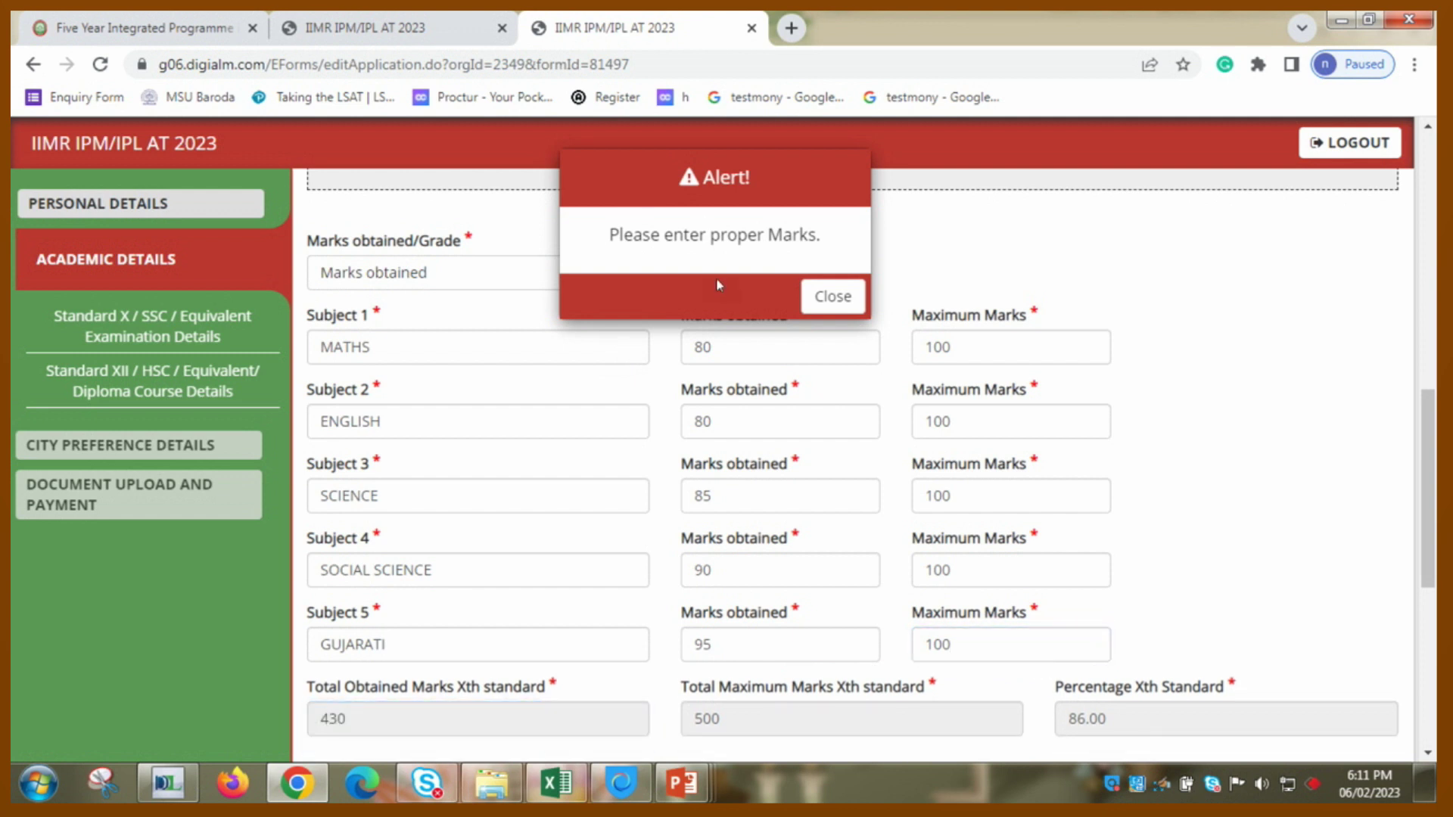
{"action": "left_click", "coordinate": [832, 296]}
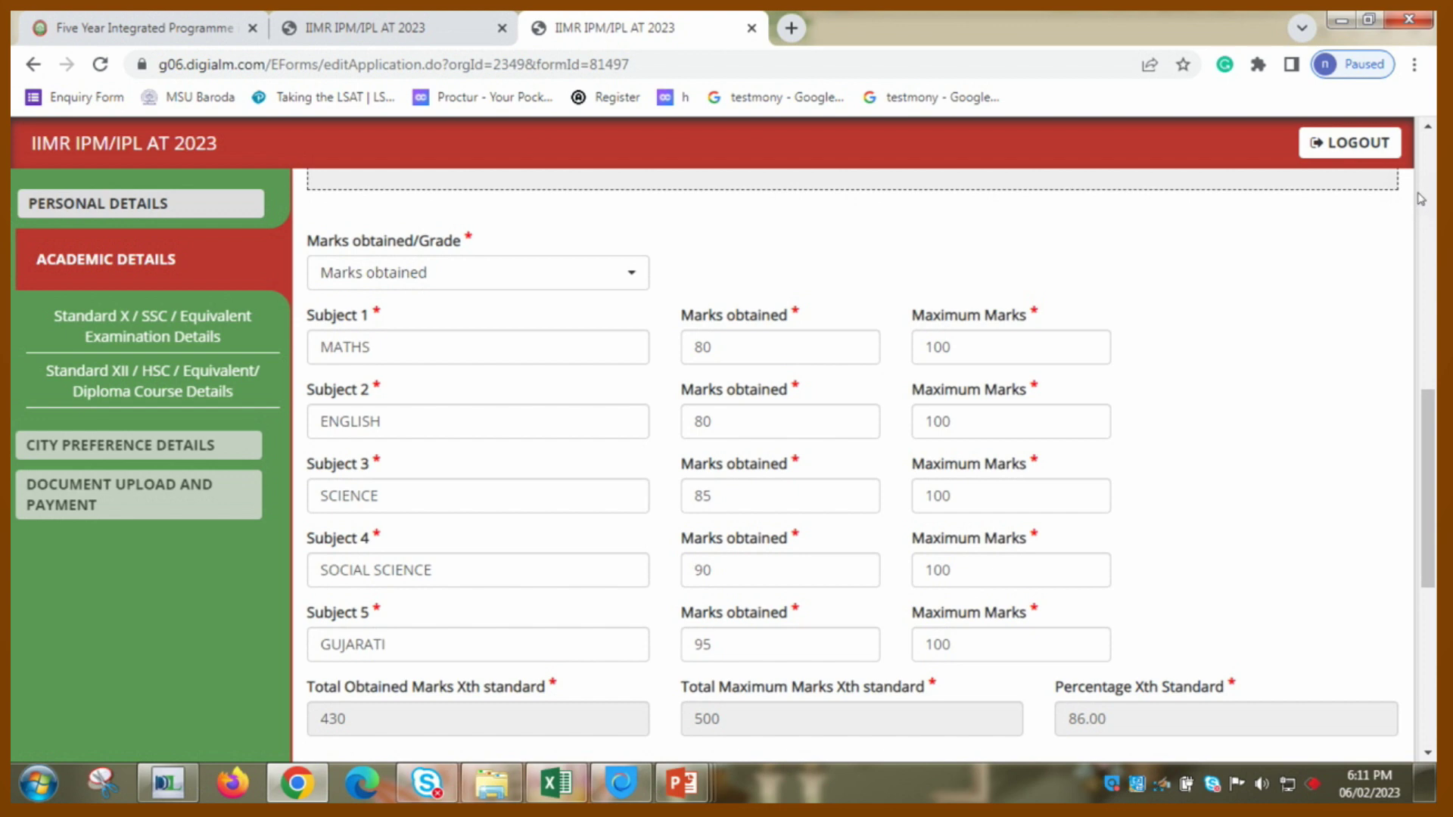
- Pick 86 in the Standard X Aggregate Marks dropdown, leaving the decimals at 00
{"action": "scroll", "coordinate": [1420, 199], "scroll_direction": "up", "scroll_amount": 6}
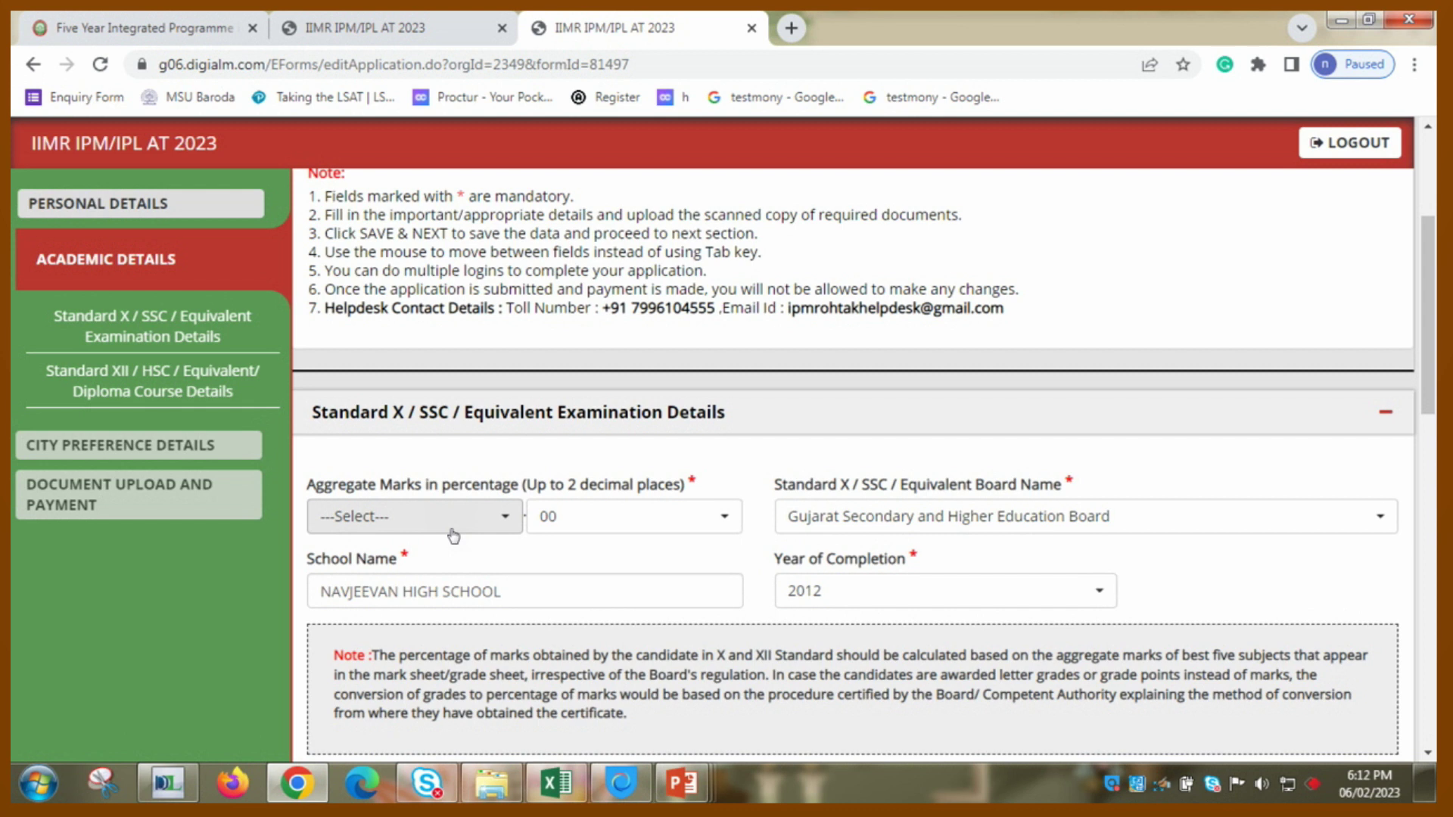
{"action": "left_click", "coordinate": [451, 530]}
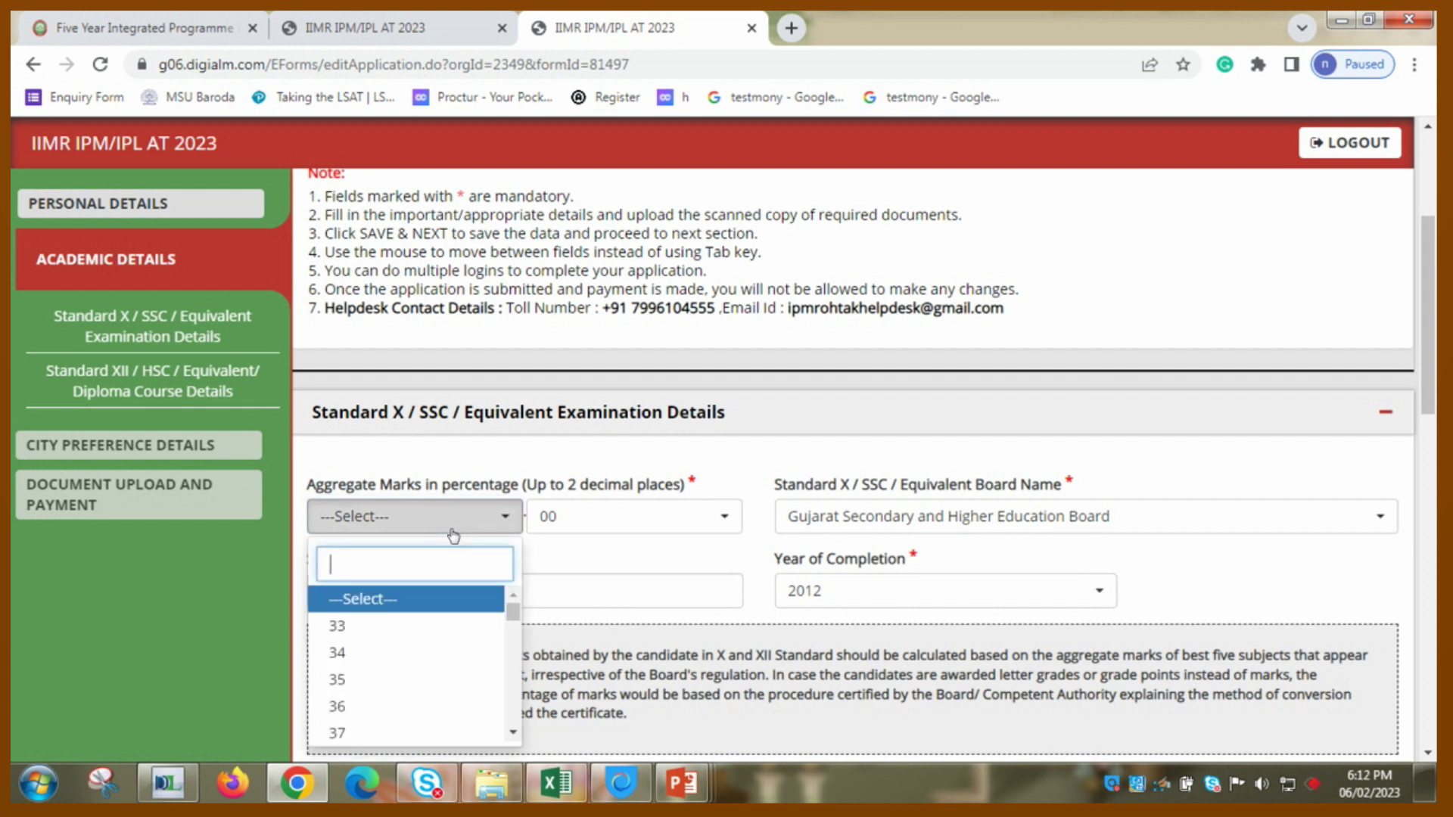
{"action": "type", "text": "86"}
{"action": "left_click", "coordinate": [454, 530]}
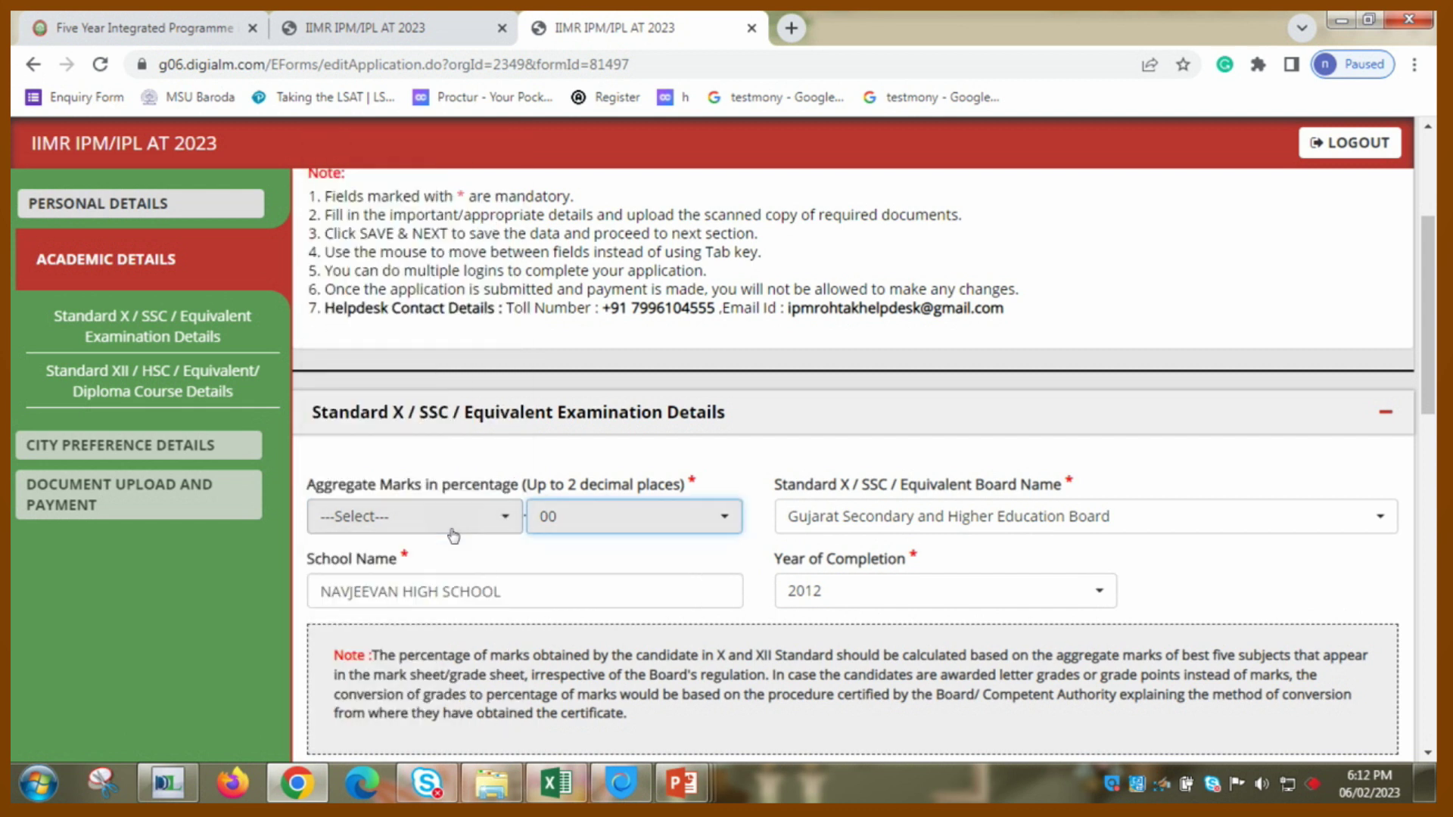
{"action": "left_click", "coordinate": [453, 522]}
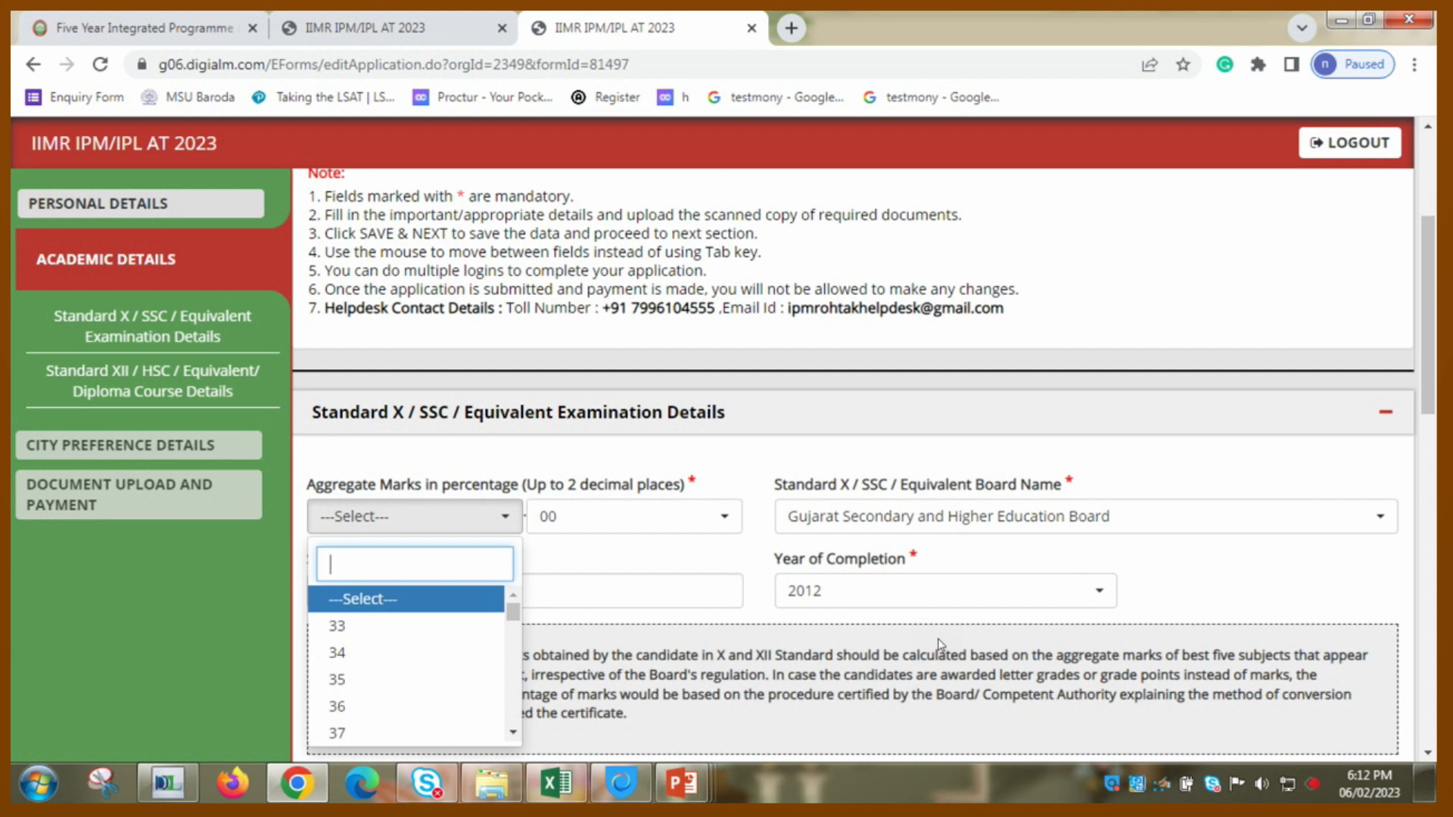
{"action": "type", "text": "86"}
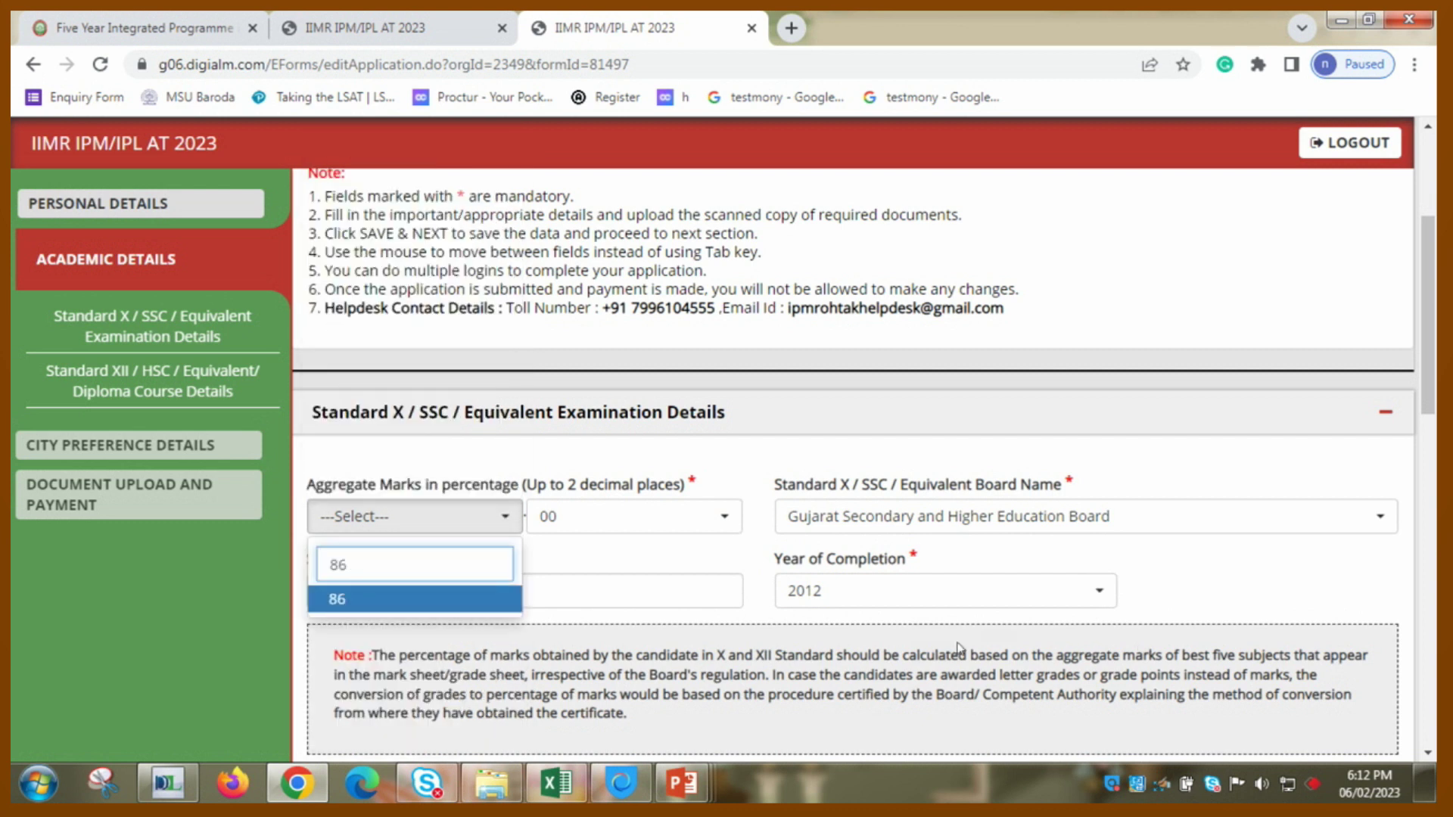
{"action": "left_click", "coordinate": [361, 600]}
{"action": "left_click", "coordinate": [361, 614]}
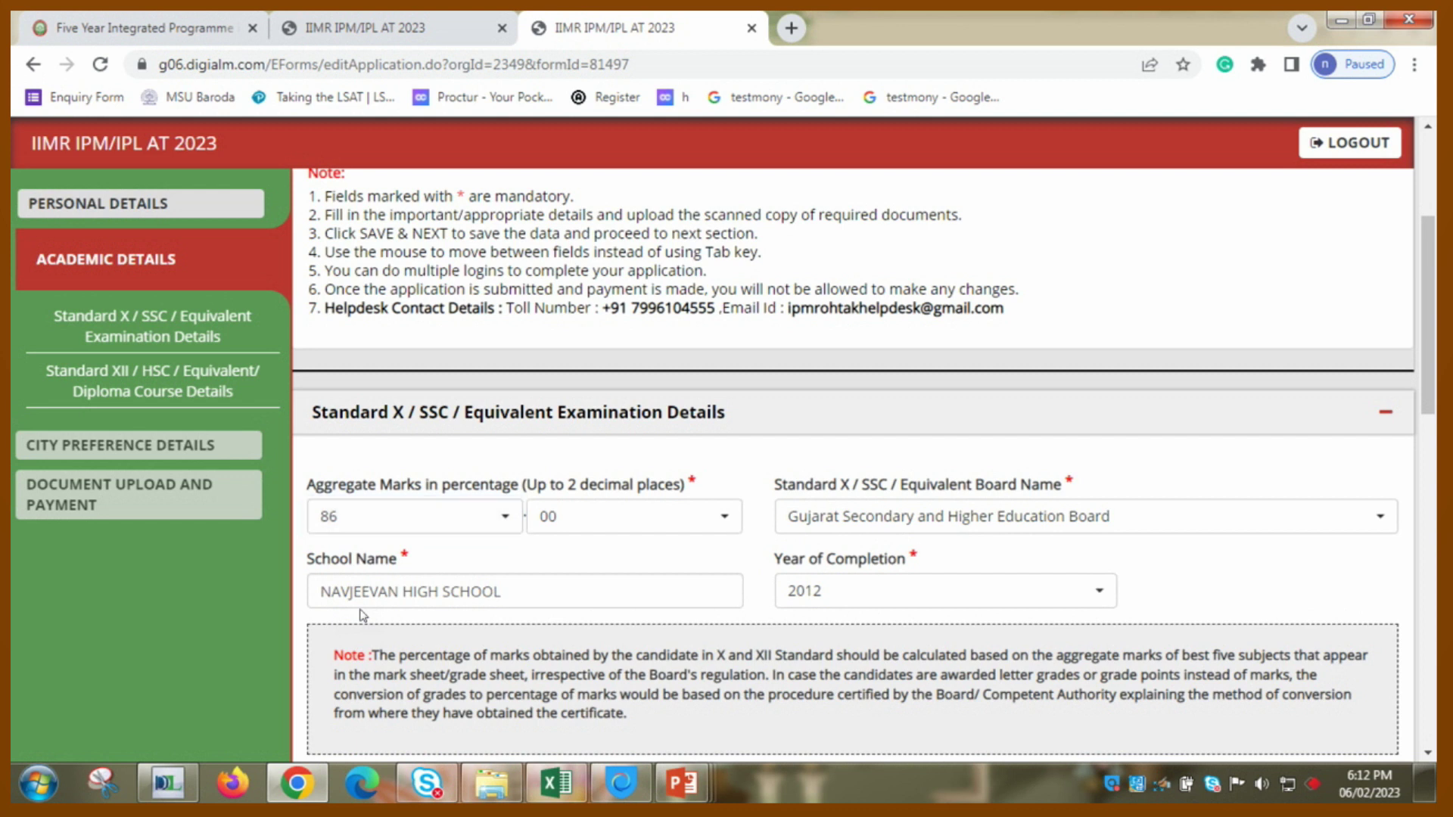
{"action": "double_click", "coordinate": [361, 614]}
{"action": "left_click", "coordinate": [1430, 725]}
- Answer No for Standard XII completed, dismiss the alert, and choose XII / Equivalent
{"action": "left_click", "coordinate": [1430, 724]}
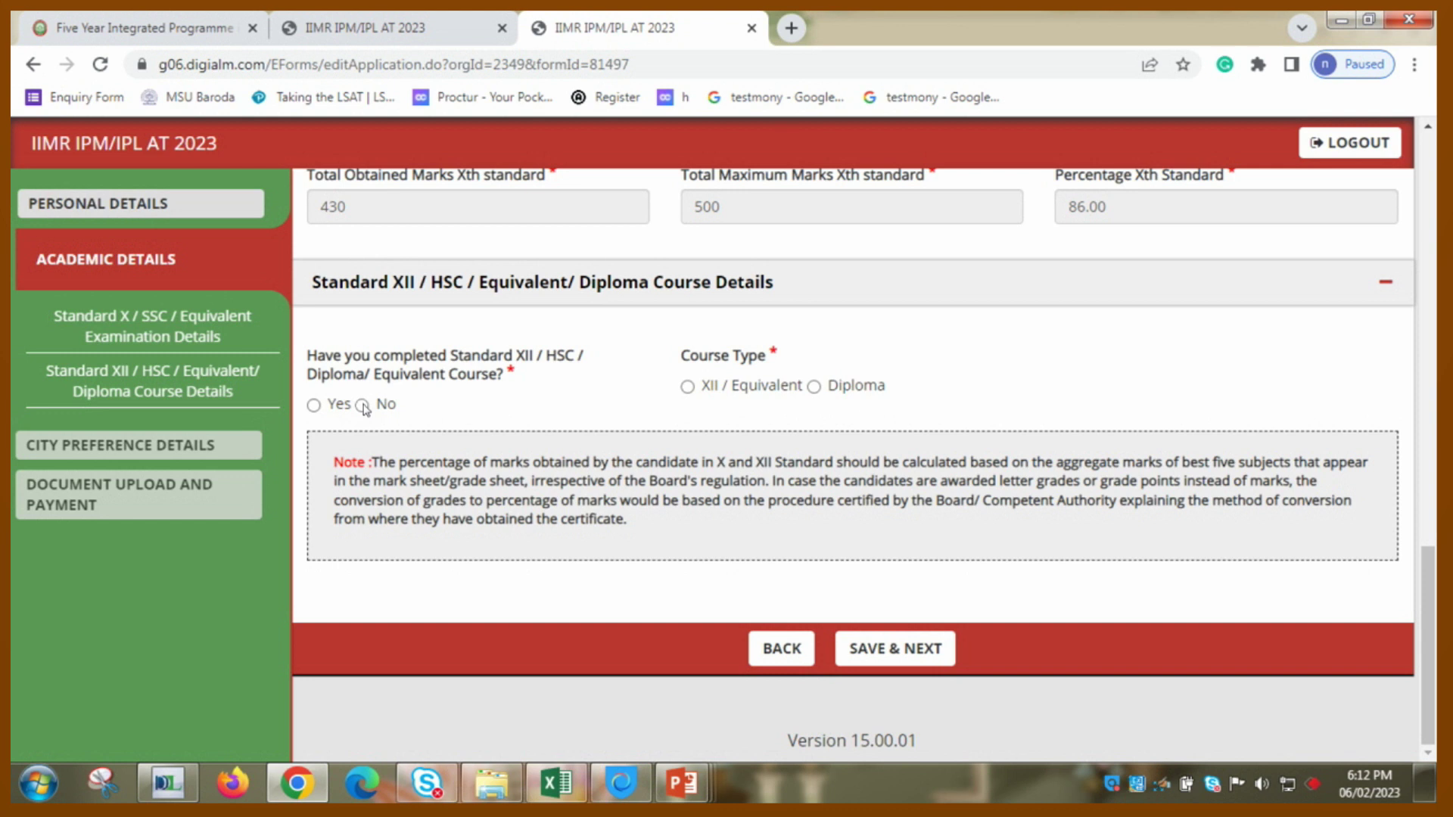
{"action": "left_click", "coordinate": [363, 405]}
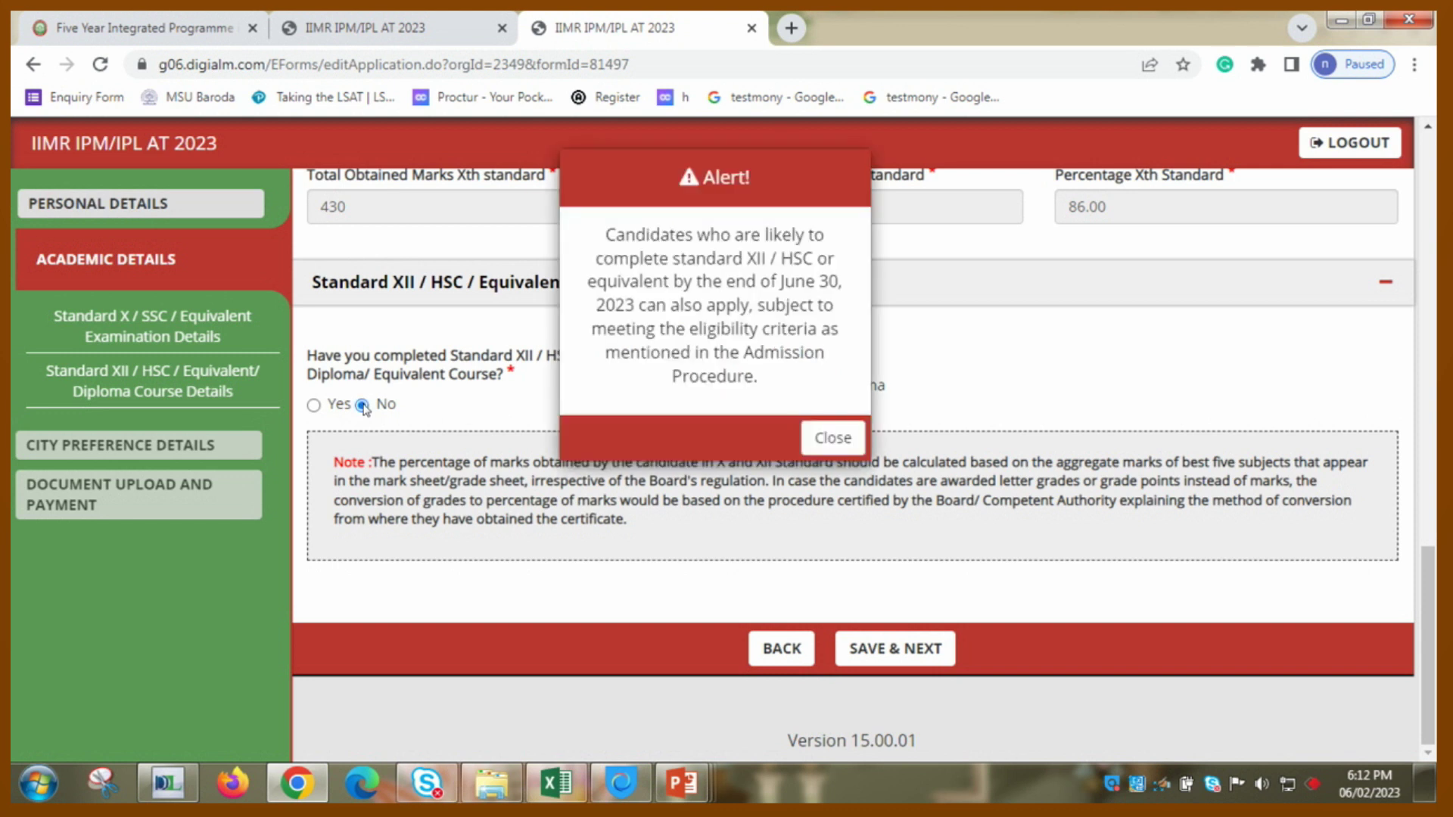
{"action": "left_click", "coordinate": [816, 435]}
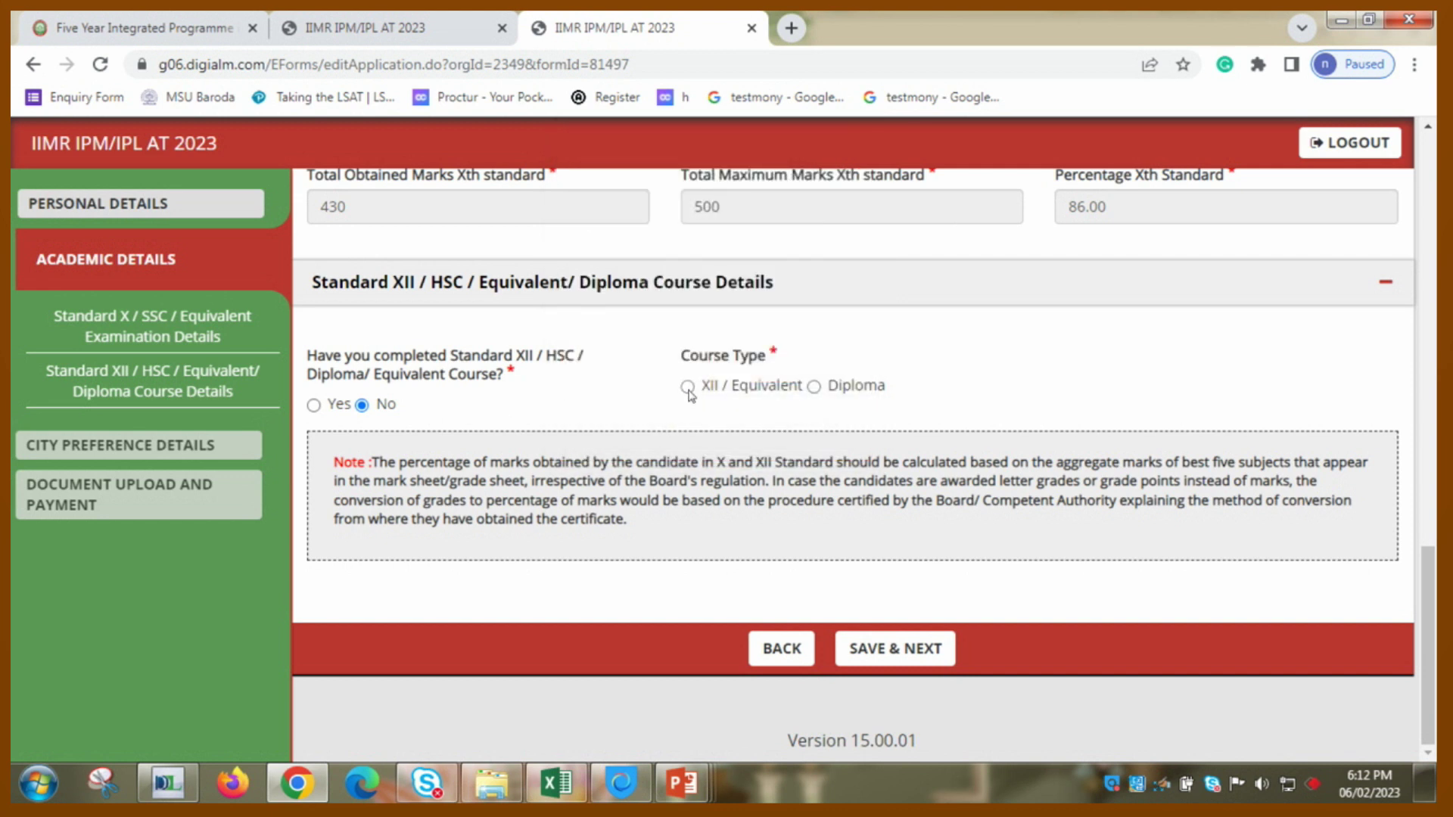
{"action": "left_click", "coordinate": [687, 388]}
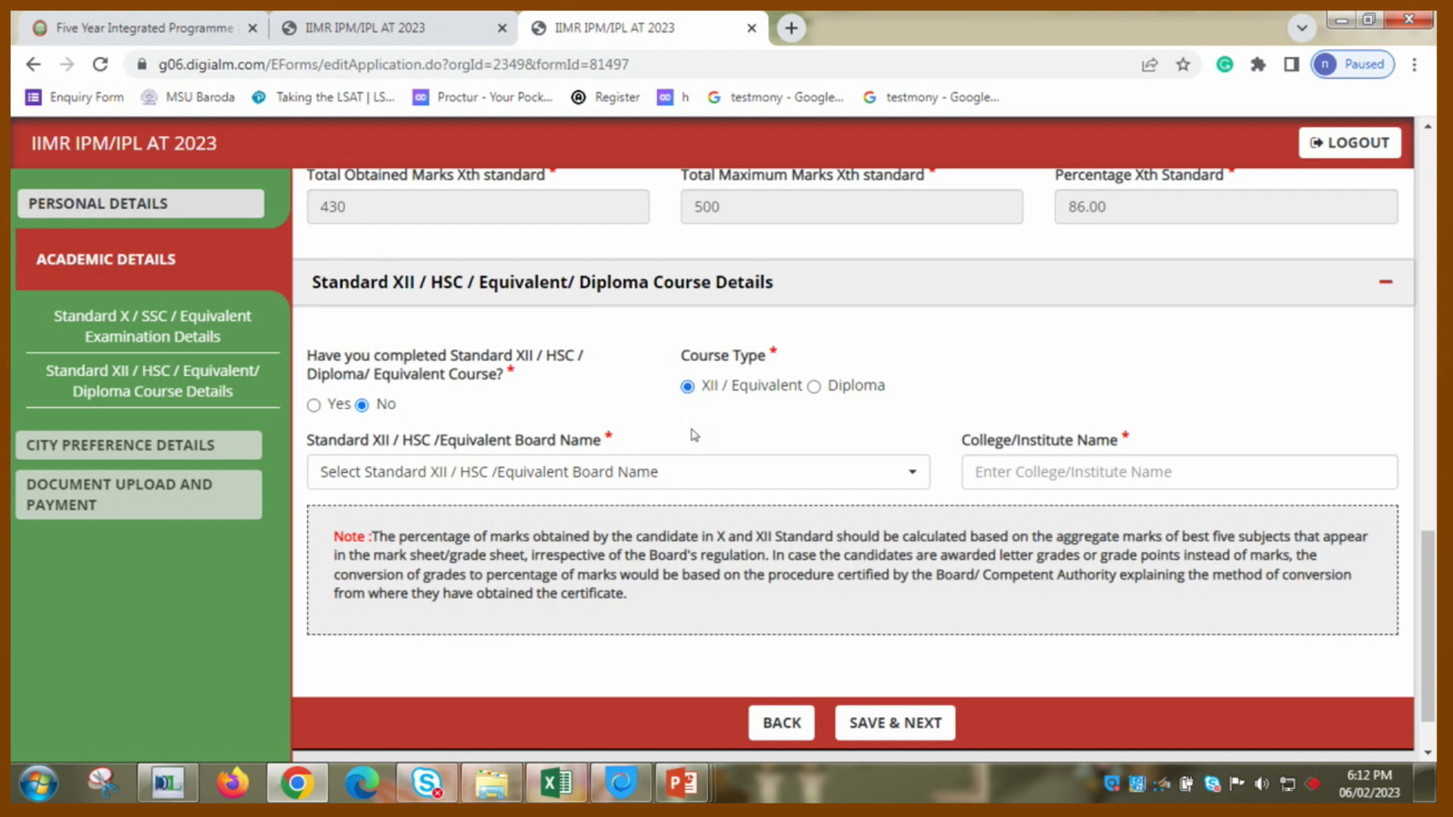
- Choose the Gujarat board, enter college 'zenith high school', and save the academic details
{"action": "left_click", "coordinate": [696, 477]}
{"action": "left_click", "coordinate": [697, 477]}
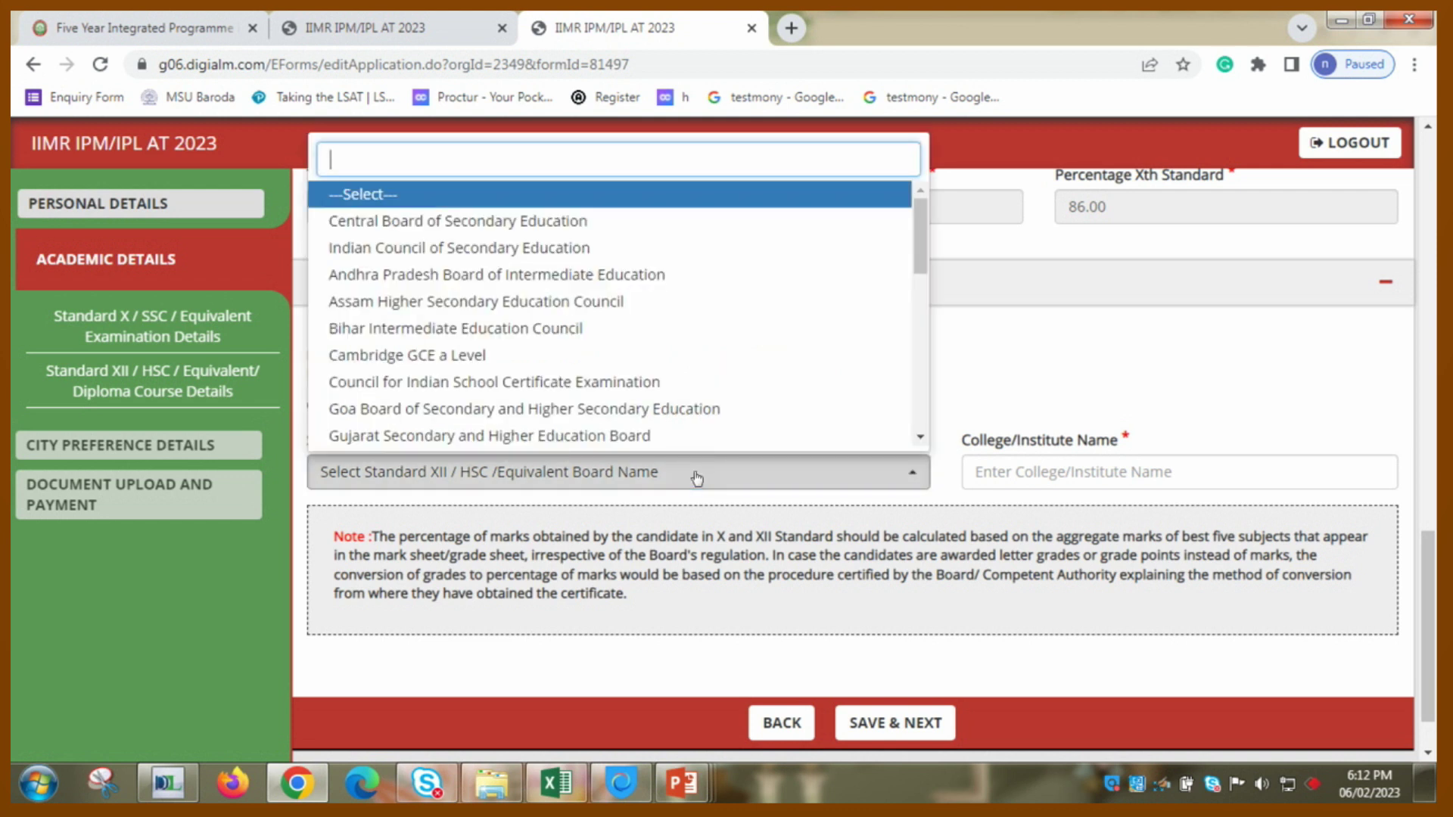
{"action": "key", "text": "Down"}
{"action": "key", "text": "Down"}
{"action": "key", "text": "Down"}
{"action": "key", "text": "Down"}
{"action": "key", "text": "Down"}
{"action": "key", "text": "Down"}
{"action": "key", "text": "Down"}
{"action": "key", "text": "Down"}
{"action": "key", "text": "Down"}
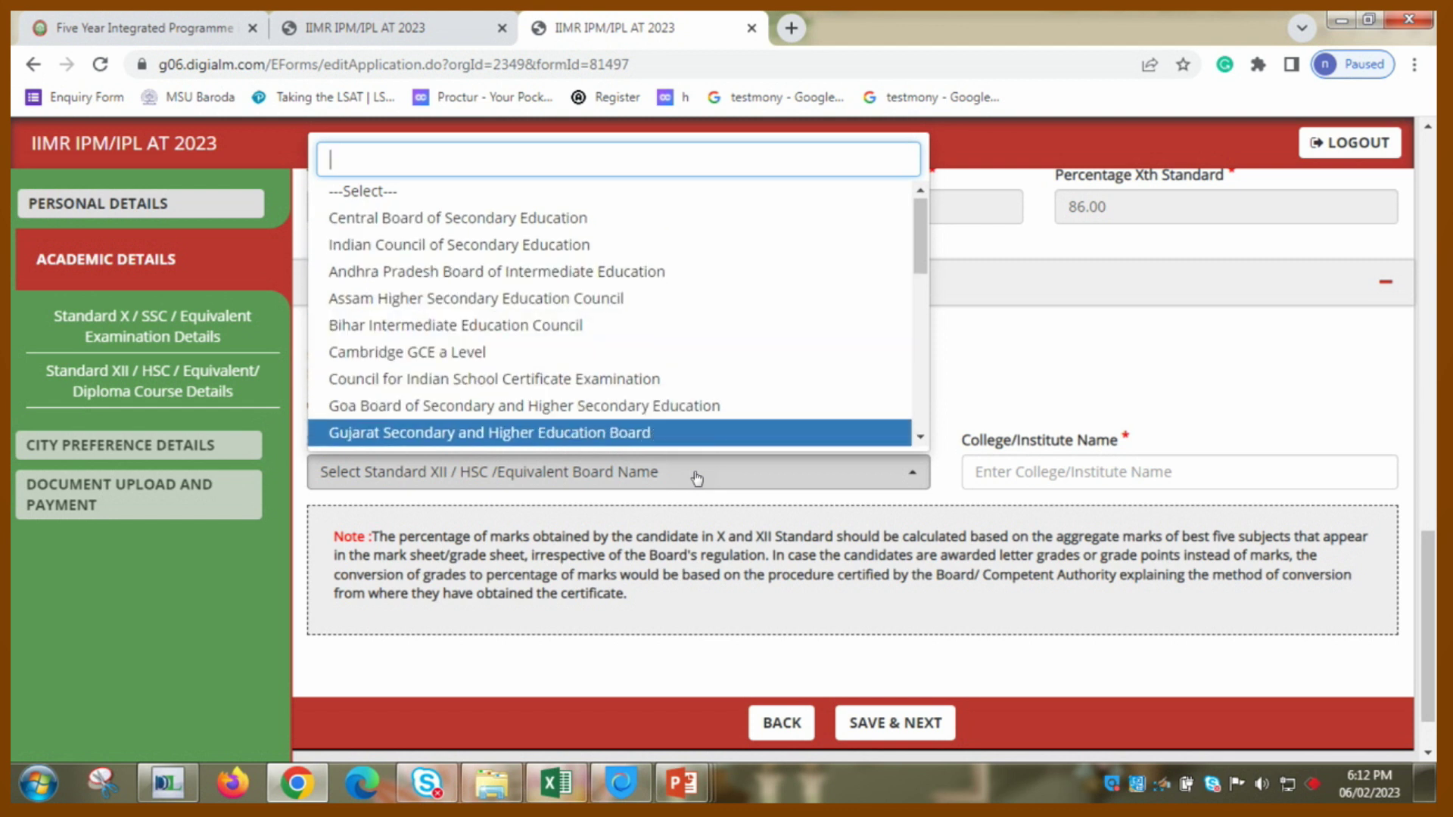
{"action": "key", "text": "Return"}
{"action": "key", "text": "Tab"}
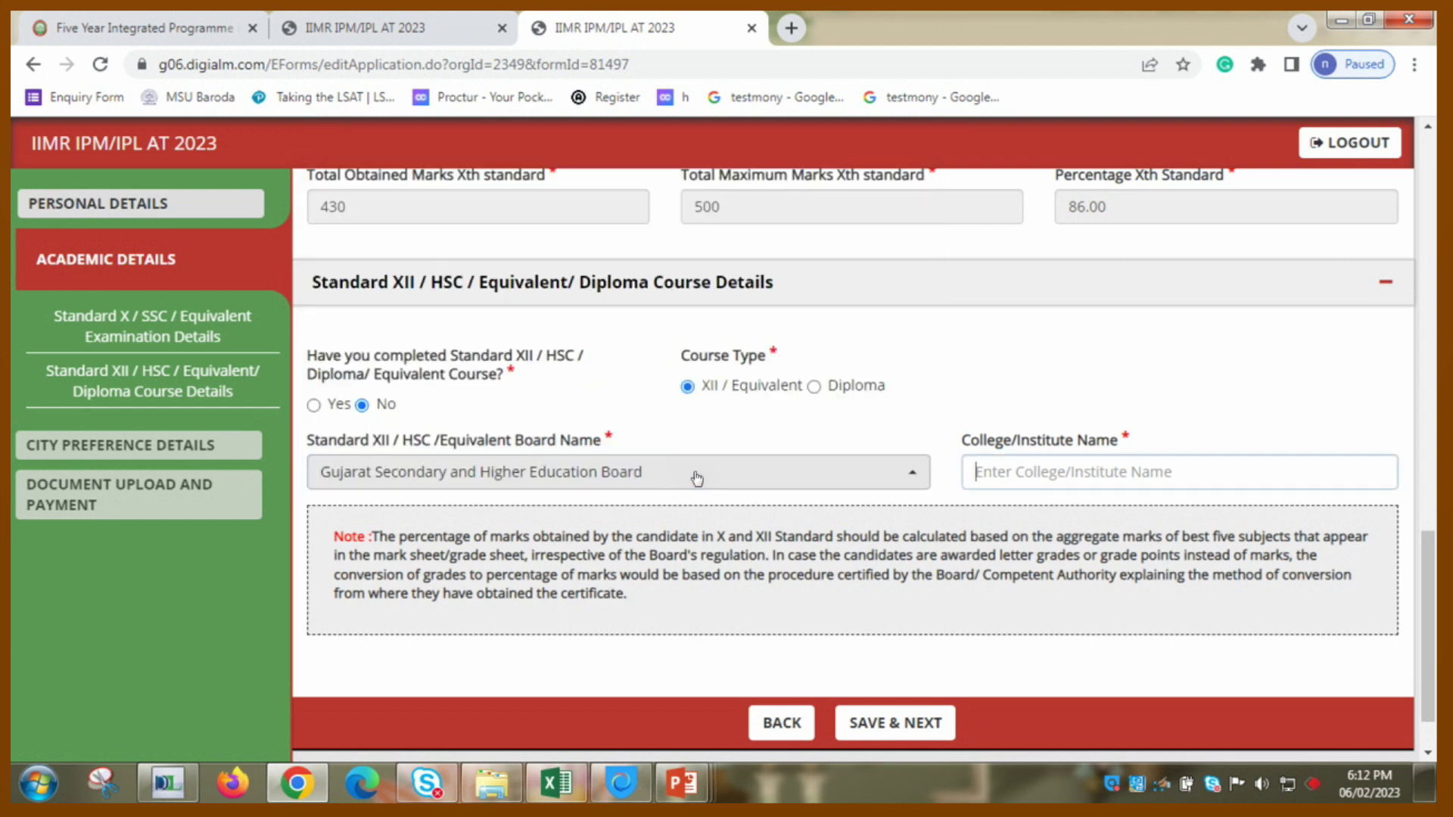
{"action": "type", "text": "zen"}
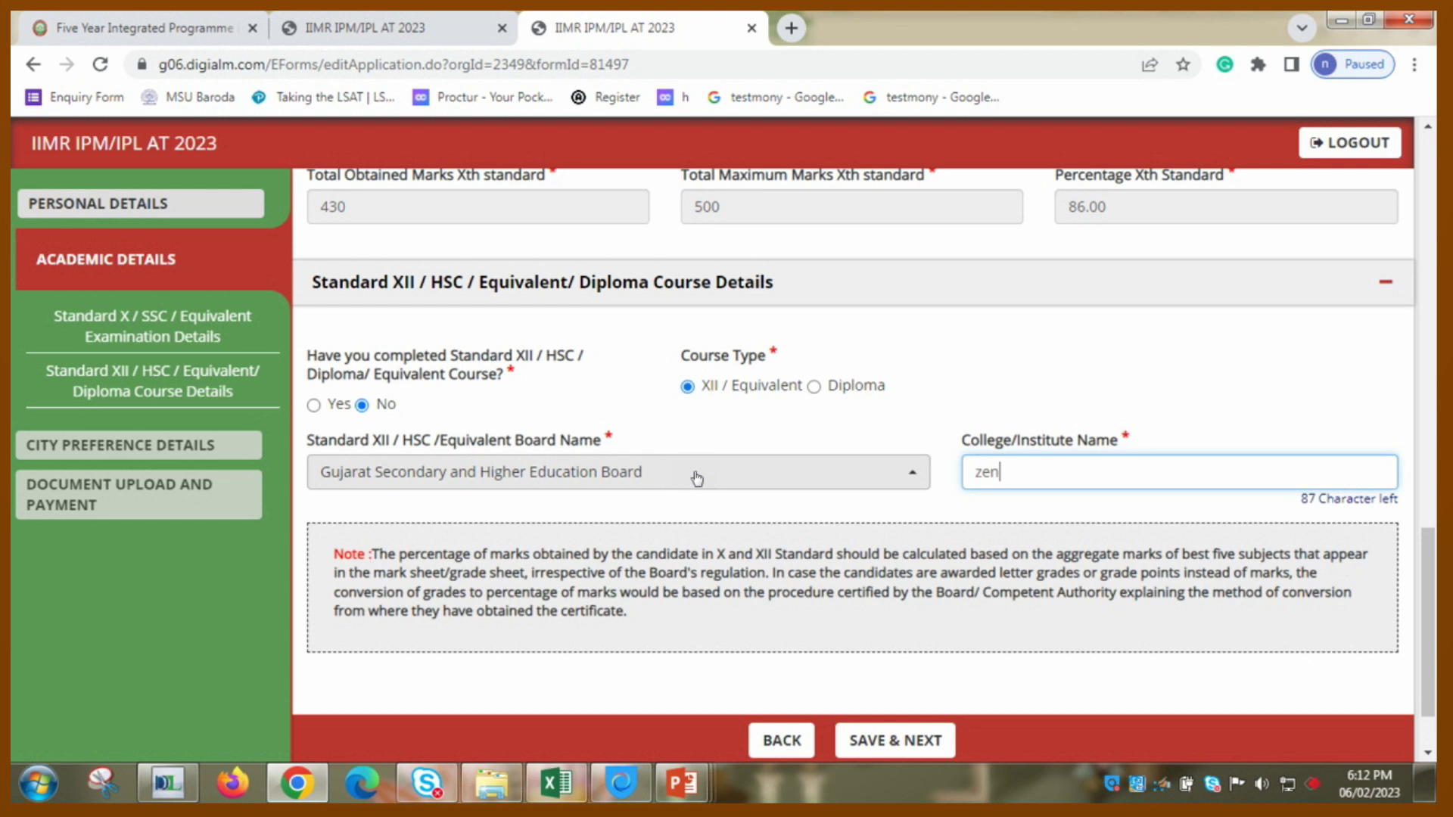
{"action": "type", "text": "ith high school"}
{"action": "left_click", "coordinate": [697, 479]}
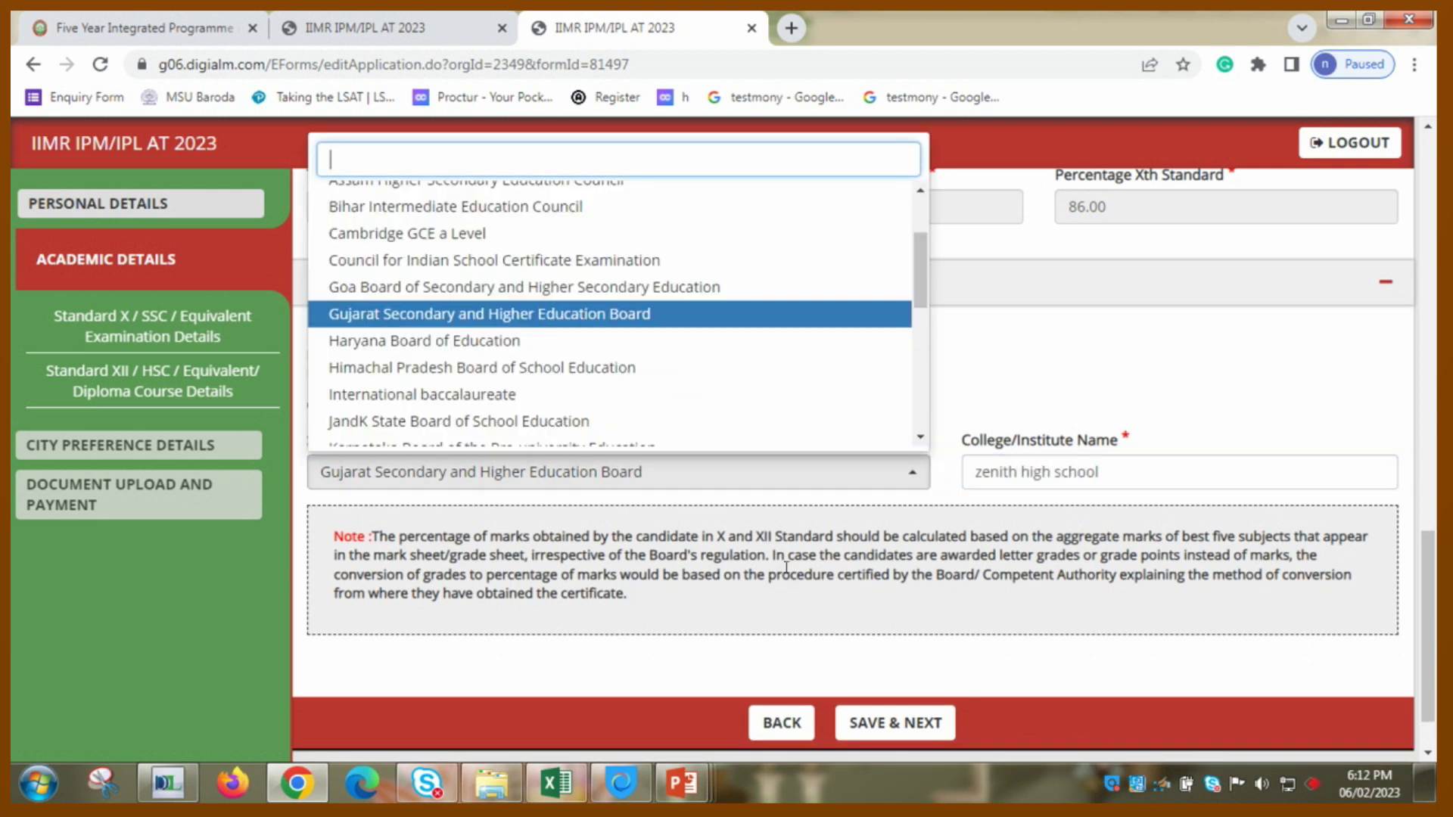
{"action": "left_click", "coordinate": [942, 664]}
{"action": "left_click", "coordinate": [911, 723]}
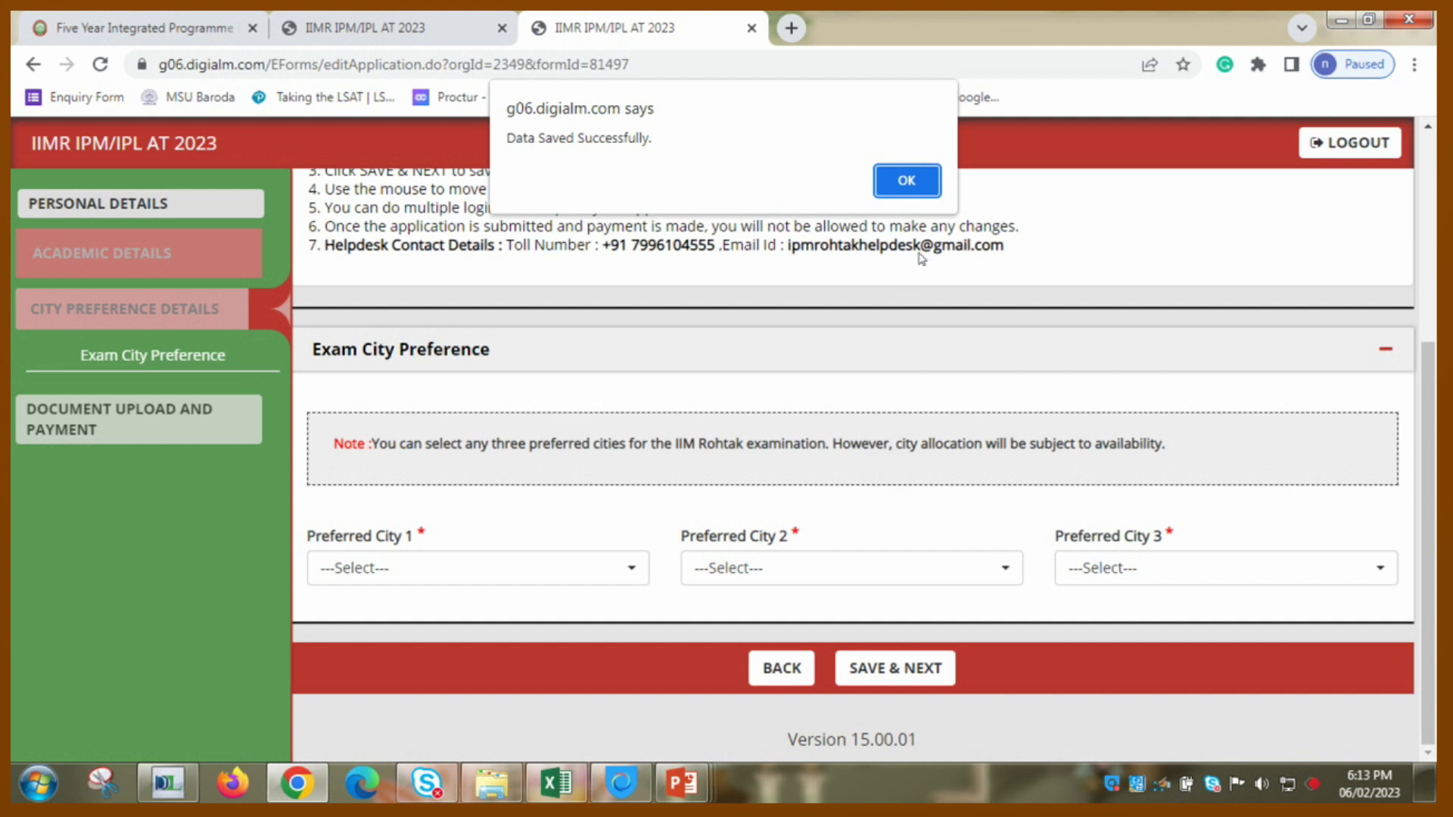
- Dismiss the saved confirmation and set Preferred City 1 to Ahmedabad
{"action": "left_click", "coordinate": [907, 181]}
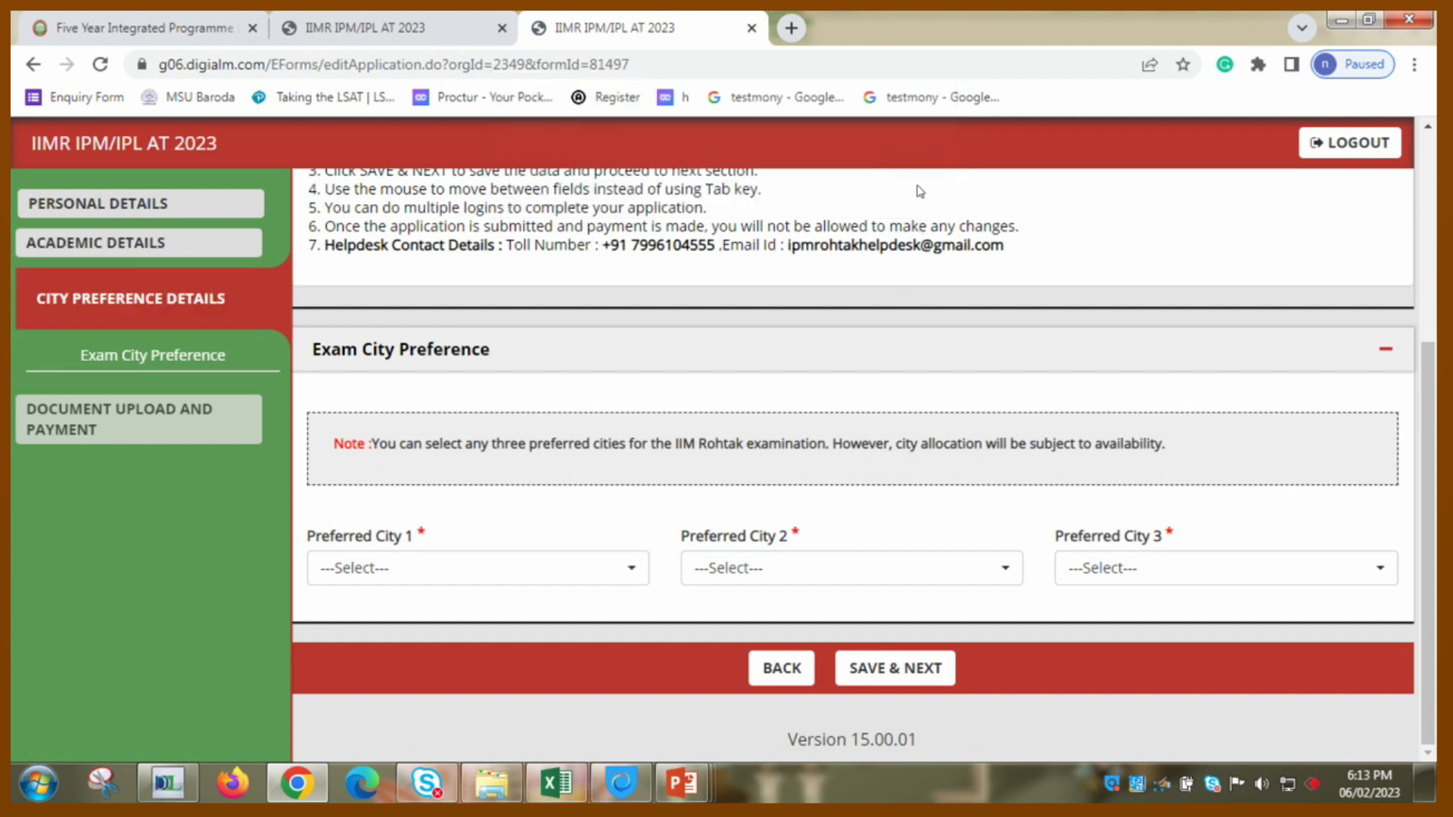
{"action": "left_click", "coordinate": [579, 576]}
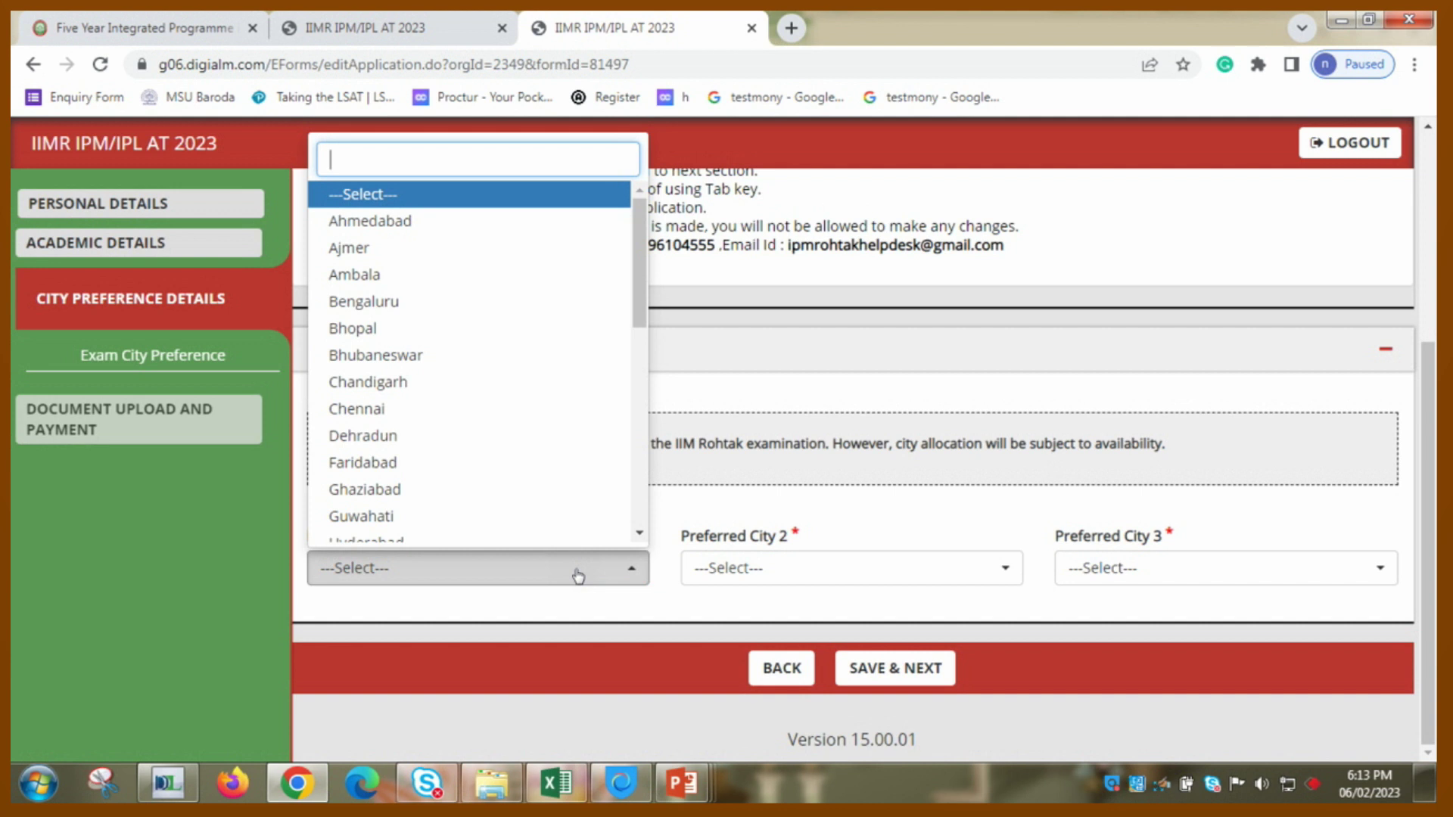
{"action": "type", "text": "surat"}
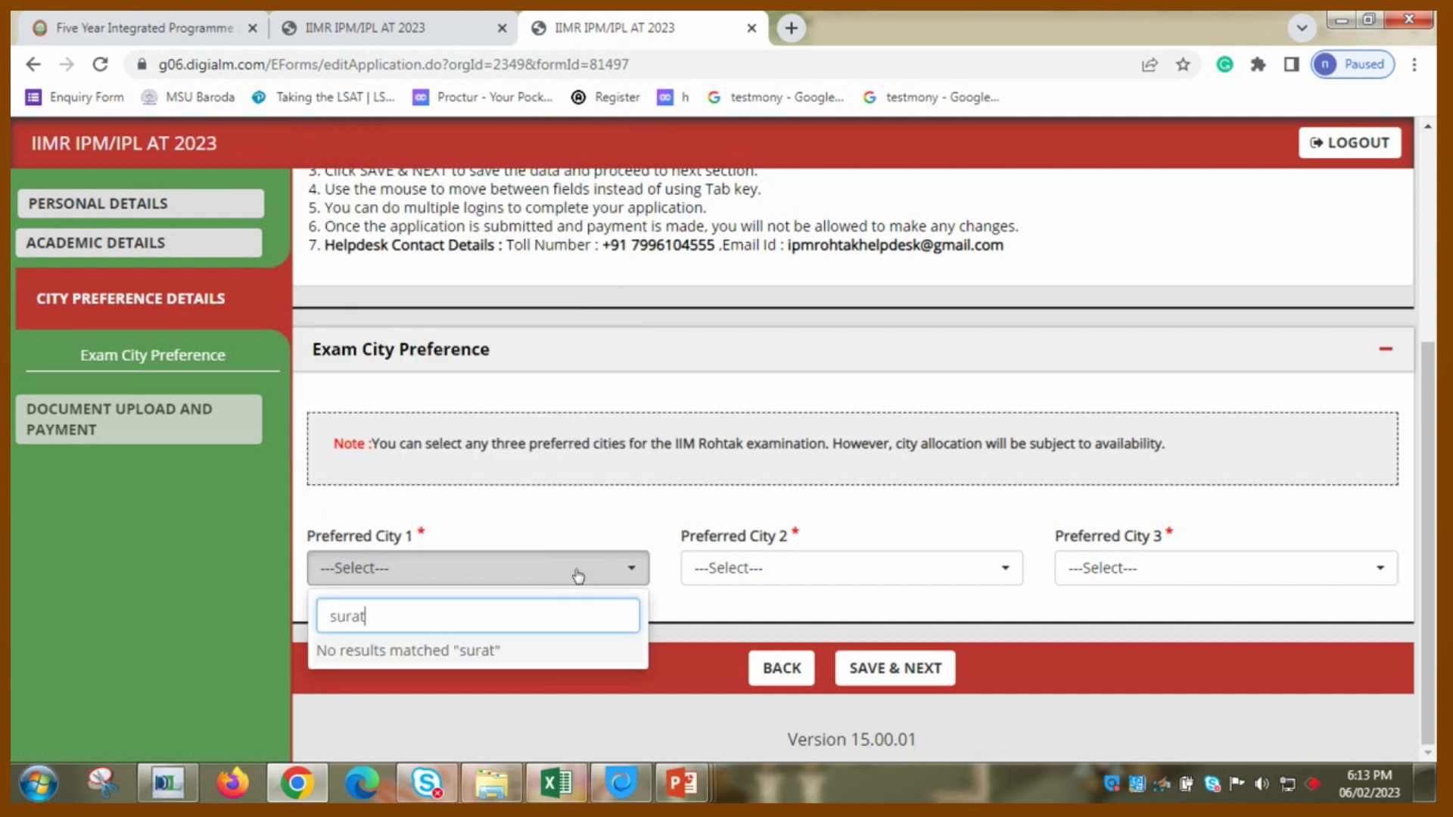
{"action": "key", "text": "BackSpace"}
{"action": "key", "text": "BackSpace"}
{"action": "key", "text": "BackSpace"}
{"action": "key", "text": "BackSpace"}
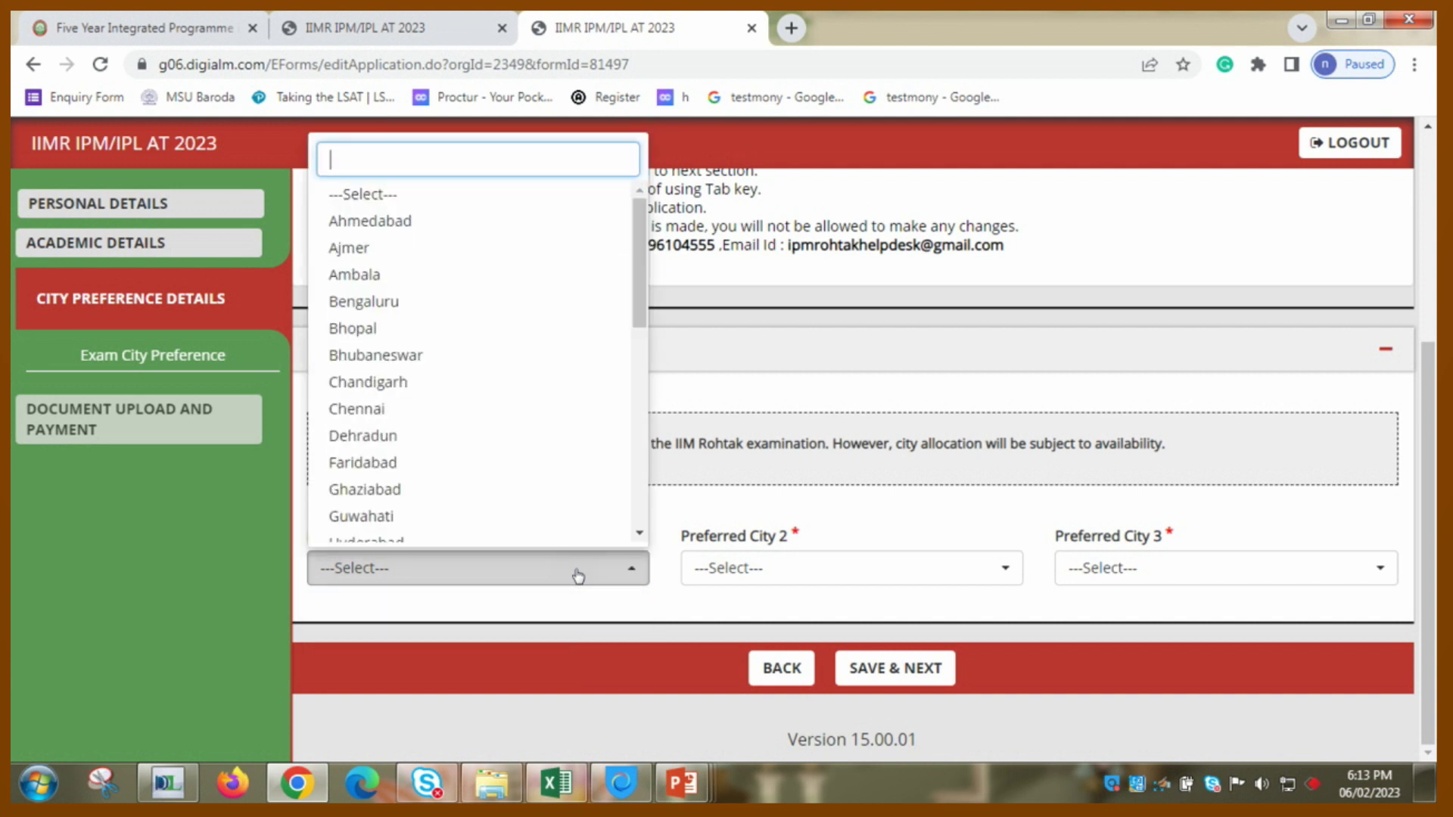
{"action": "type", "text": "a"}
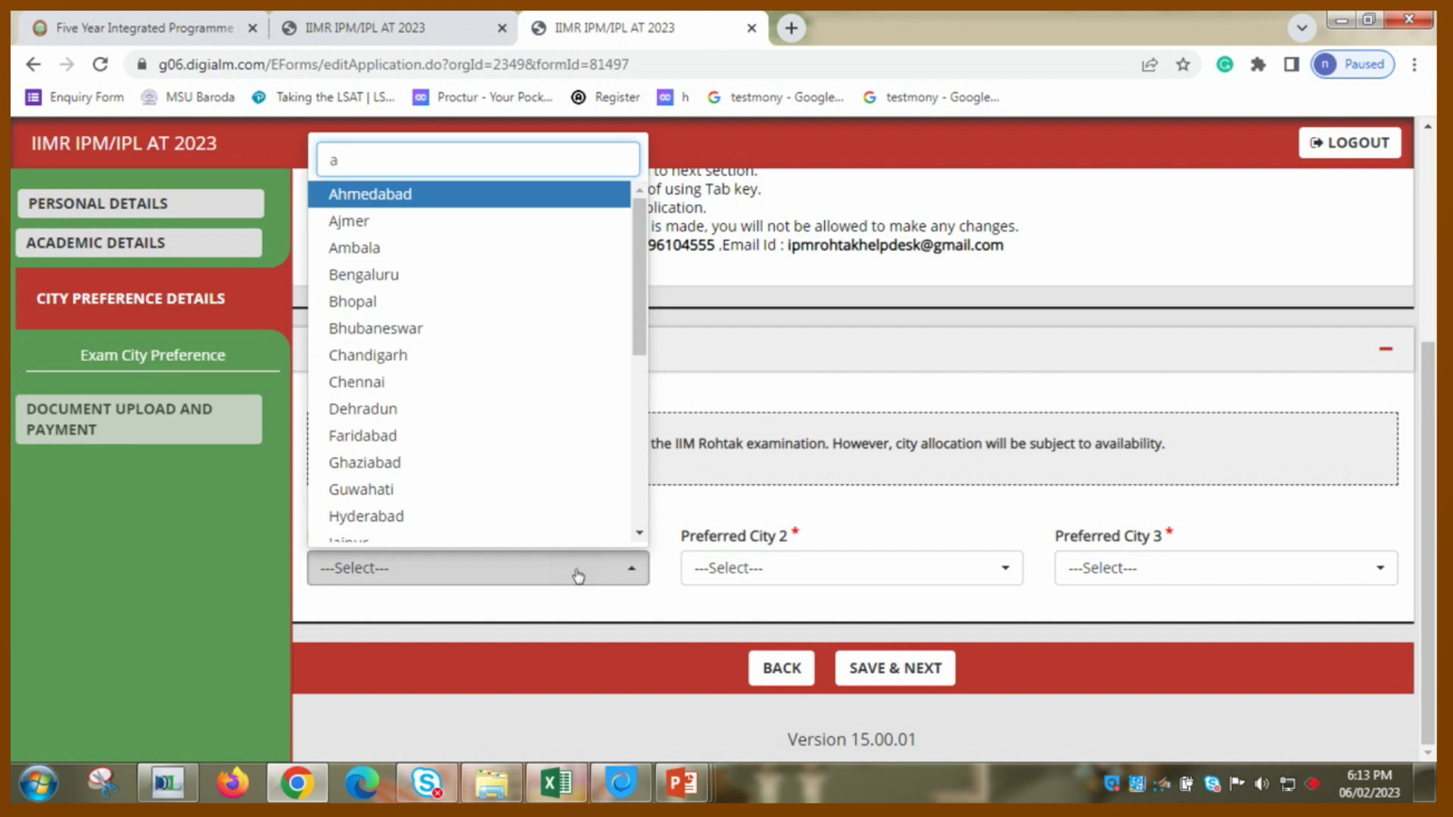
{"action": "key", "text": "BackSpace"}
{"action": "type", "text": "v"}
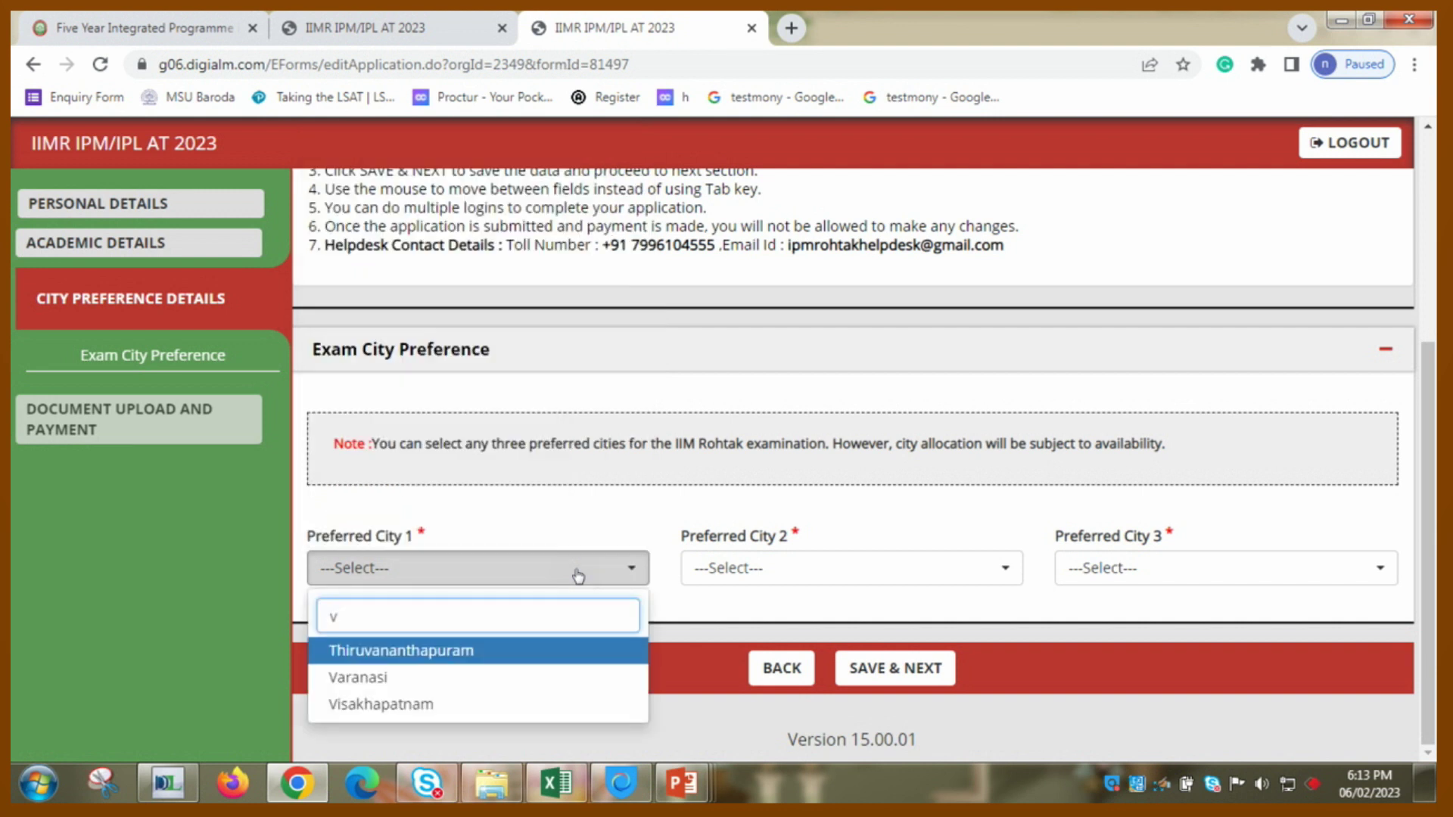
{"action": "key", "text": "BackSpace"}
{"action": "type", "text": "g"}
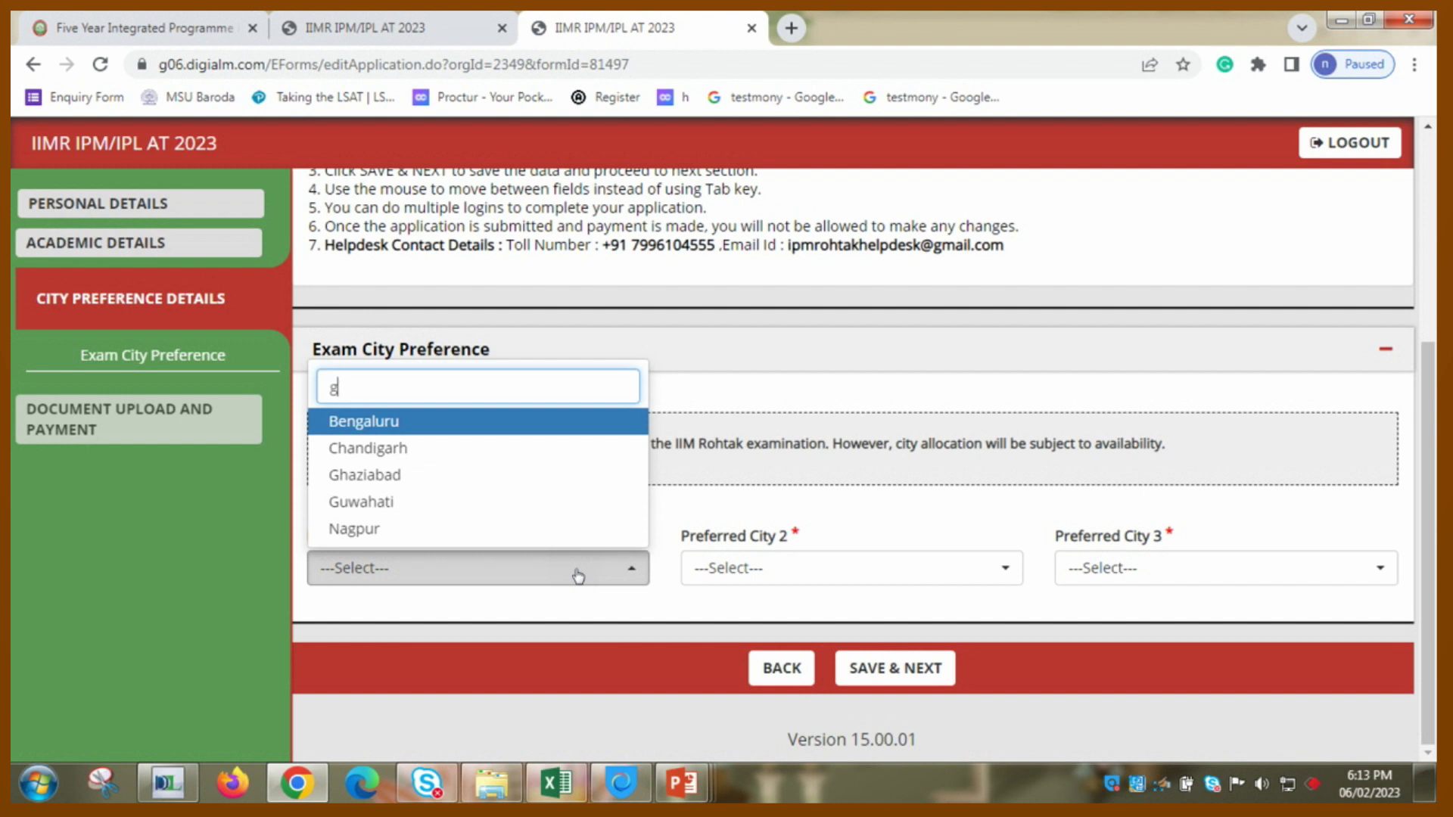
{"action": "key", "text": "BackSpace"}
{"action": "type", "text": "v"}
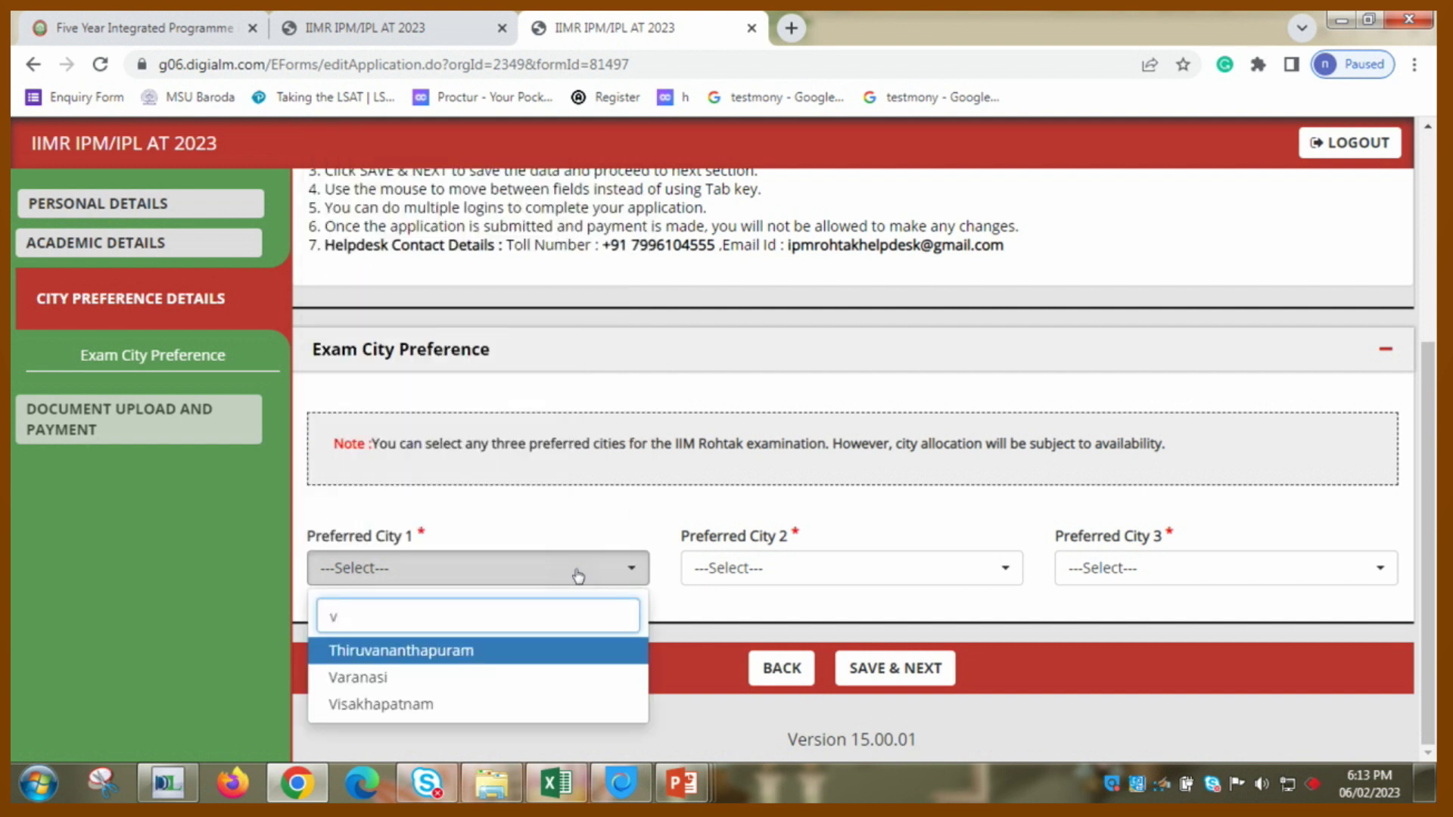
{"action": "key", "text": "BackSpace"}
{"action": "type", "text": "r"}
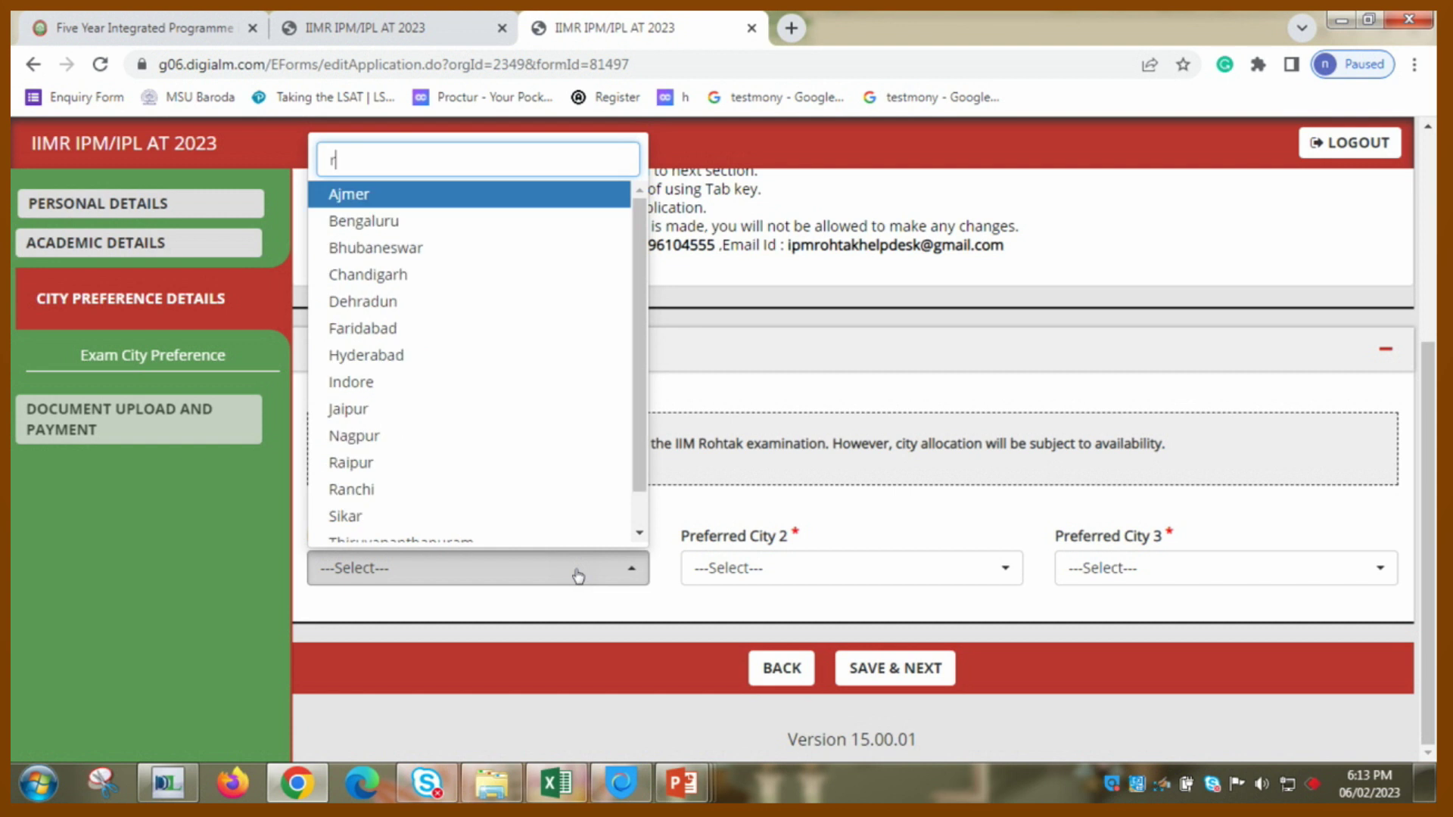
{"action": "key", "text": "BackSpace"}
{"action": "type", "text": "a"}
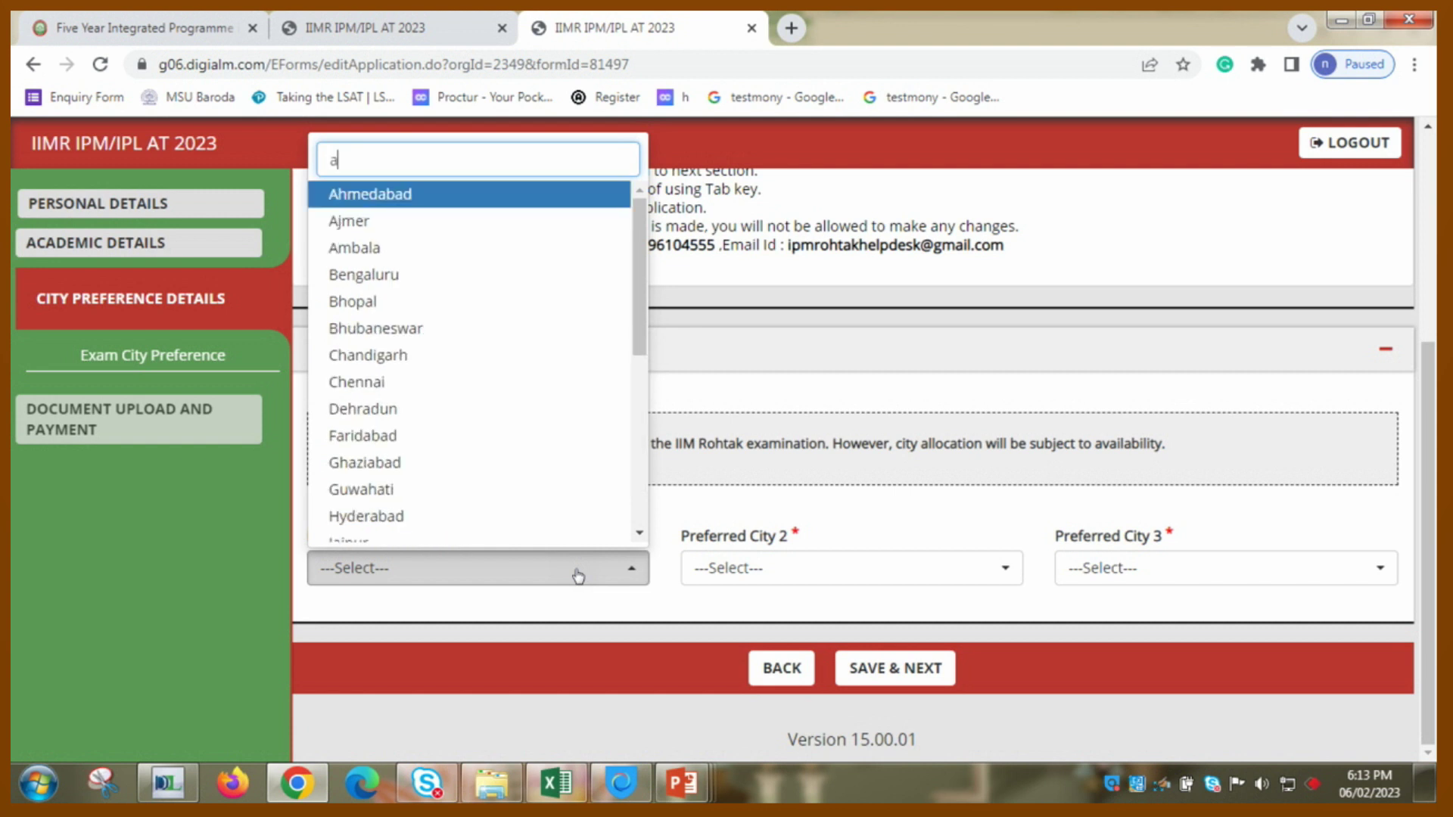
{"action": "key", "text": "Down"}
{"action": "key", "text": "Down"}
{"action": "key", "text": "Down"}
{"action": "key", "text": "Down"}
{"action": "key", "text": "Down"}
{"action": "key", "text": "Down"}
{"action": "key", "text": "Down"}
{"action": "key", "text": "Down"}
{"action": "key", "text": "Down"}
{"action": "key", "text": "Down"}
{"action": "key", "text": "Down"}
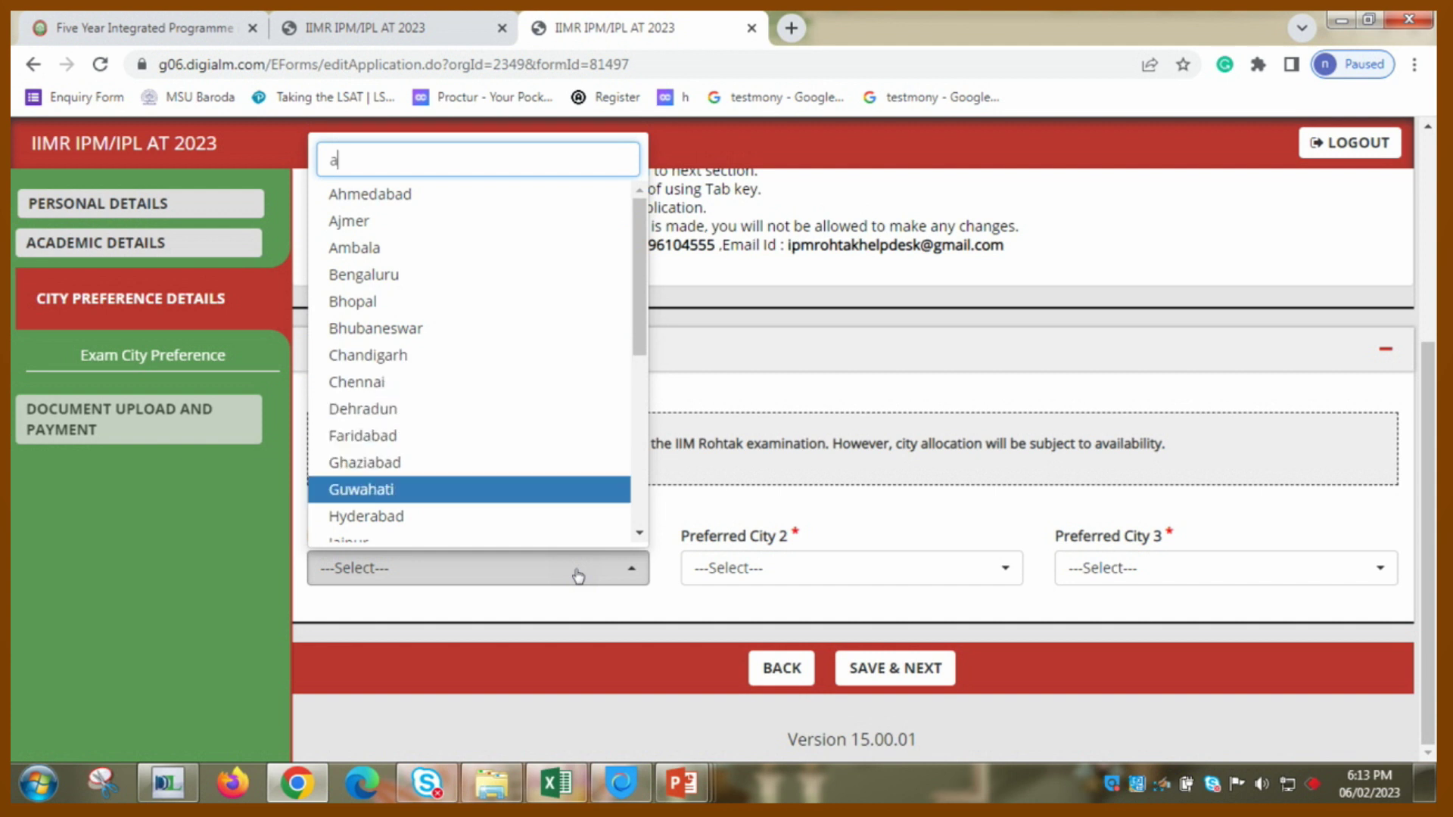
{"action": "key", "text": "Down"}
{"action": "key", "text": "Down"}
{"action": "key", "text": "Down"}
{"action": "key", "text": "Down"}
{"action": "key", "text": "Down"}
{"action": "key", "text": "Down"}
{"action": "key", "text": "Down"}
{"action": "key", "text": "Down"}
{"action": "key", "text": "Down"}
{"action": "key", "text": "Down"}
{"action": "key", "text": "Down"}
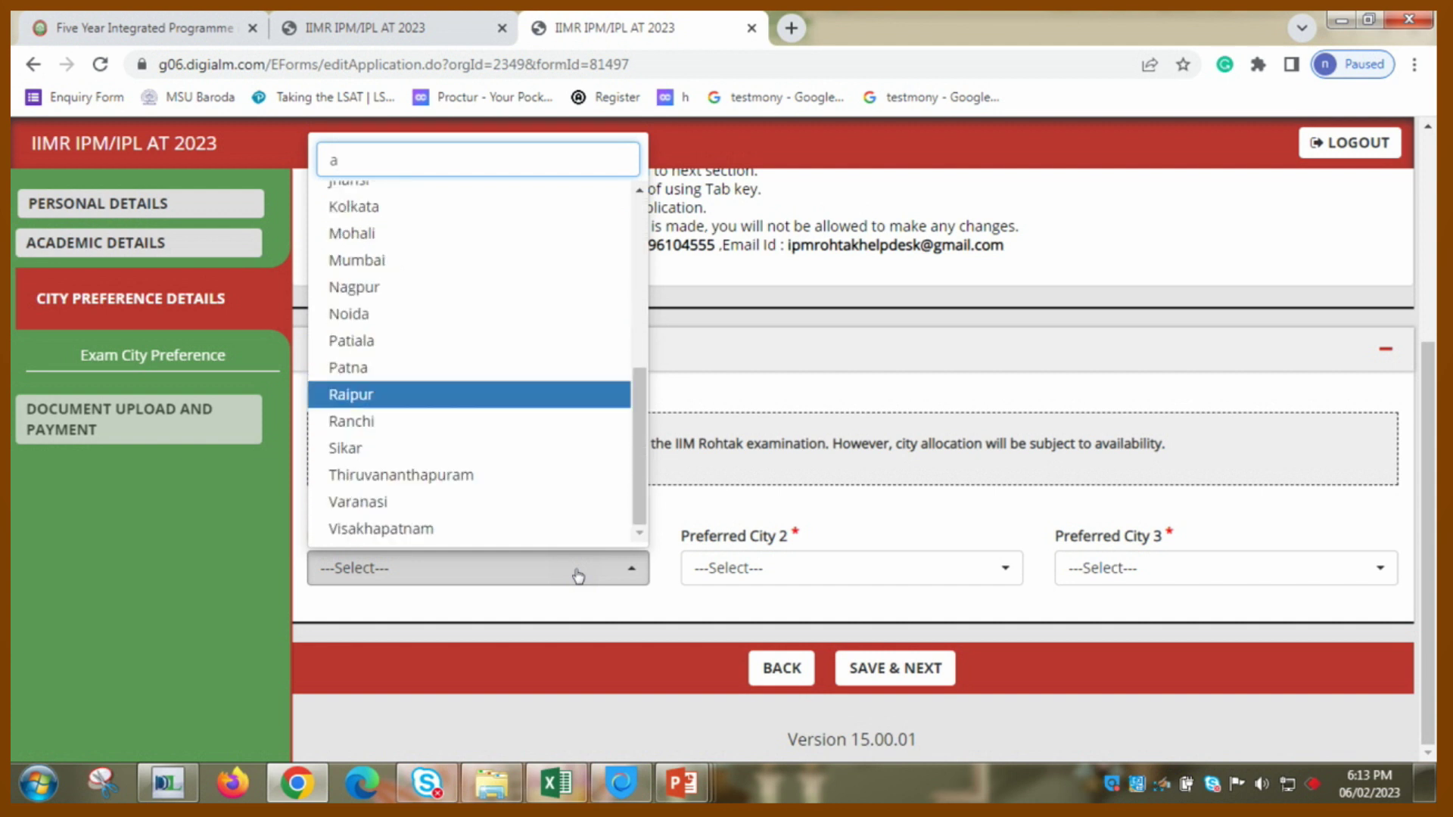
{"action": "key", "text": "Down"}
{"action": "key", "text": "Down"}
{"action": "key", "text": "Down"}
{"action": "key", "text": "Down"}
{"action": "key", "text": "Down"}
{"action": "key", "text": "Down"}
{"action": "key", "text": "Down"}
{"action": "key", "text": "Down"}
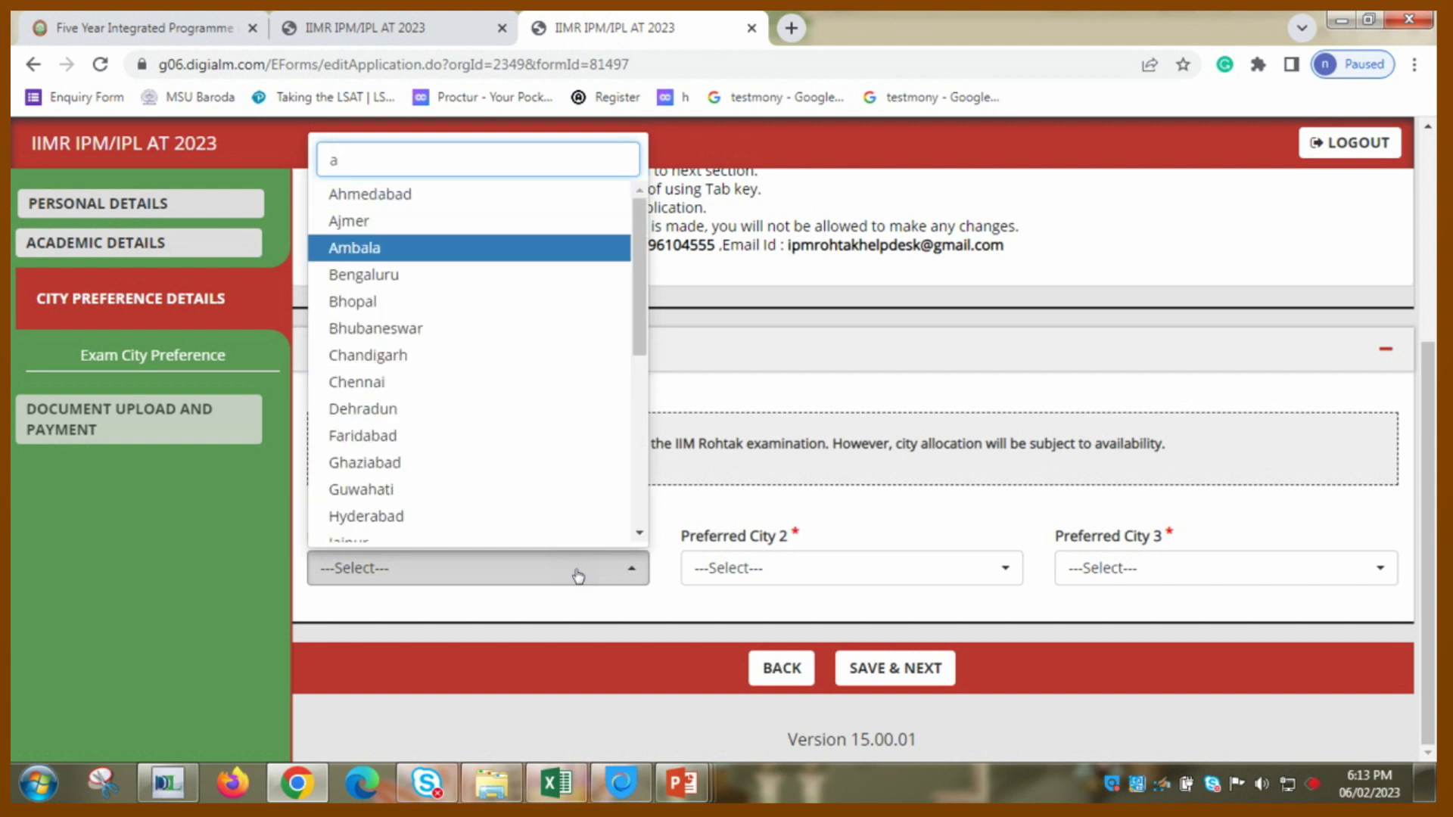
{"action": "key", "text": "Down"}
{"action": "key", "text": "Down"}
{"action": "key", "text": "Down"}
{"action": "key", "text": "Down"}
{"action": "key", "text": "Down"}
{"action": "key", "text": "Down"}
{"action": "key", "text": "Down"}
{"action": "key", "text": "Down"}
{"action": "key", "text": "Down"}
{"action": "key", "text": "Down"}
{"action": "key", "text": "Down"}
{"action": "key", "text": "Down"}
{"action": "key", "text": "Down"}
{"action": "key", "text": "Down"}
{"action": "key", "text": "Down"}
{"action": "key", "text": "Down"}
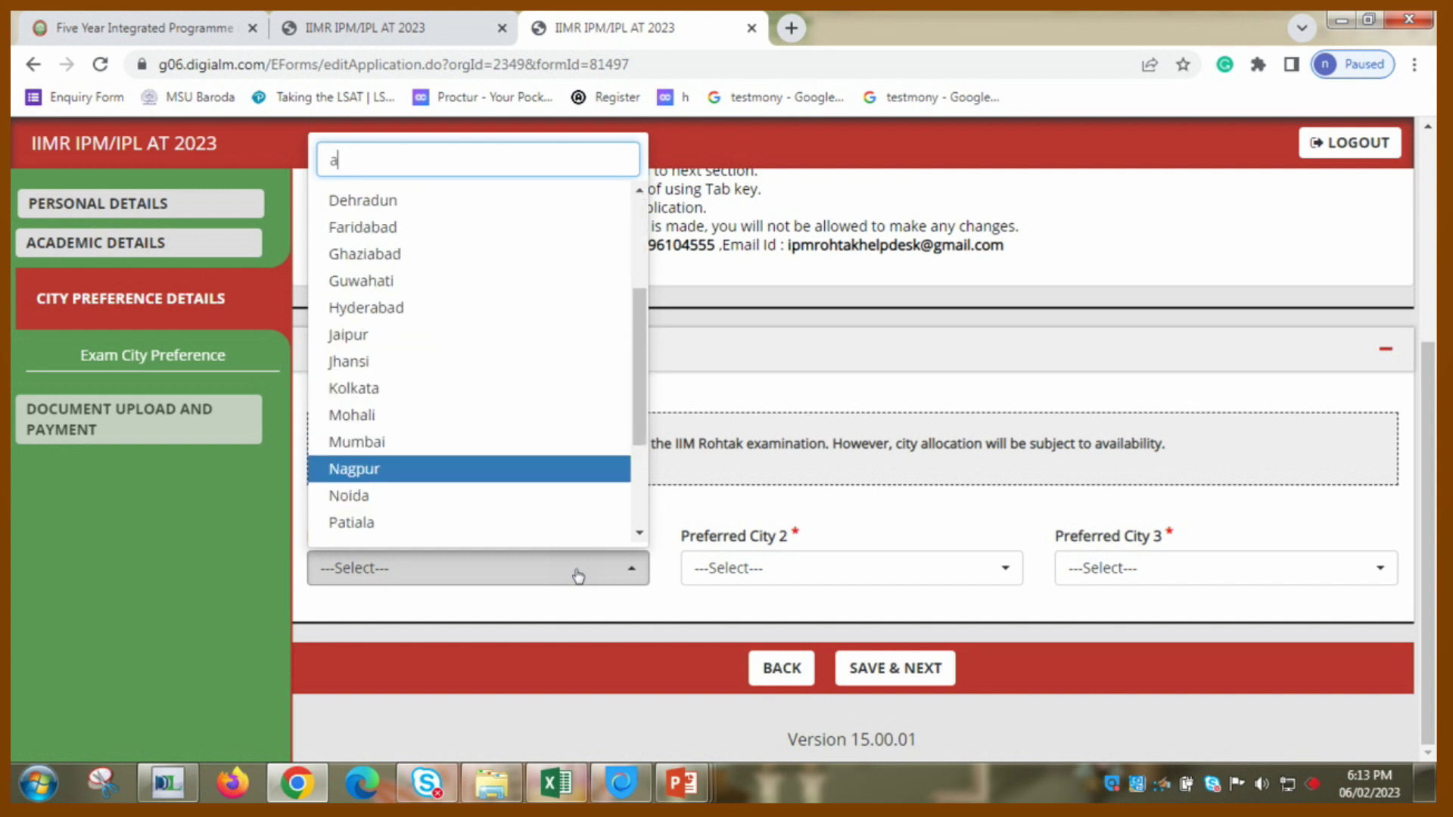
{"action": "key", "text": "Down"}
{"action": "key", "text": "Down"}
{"action": "key", "text": "Down"}
{"action": "key", "text": "Down"}
{"action": "key", "text": "Down"}
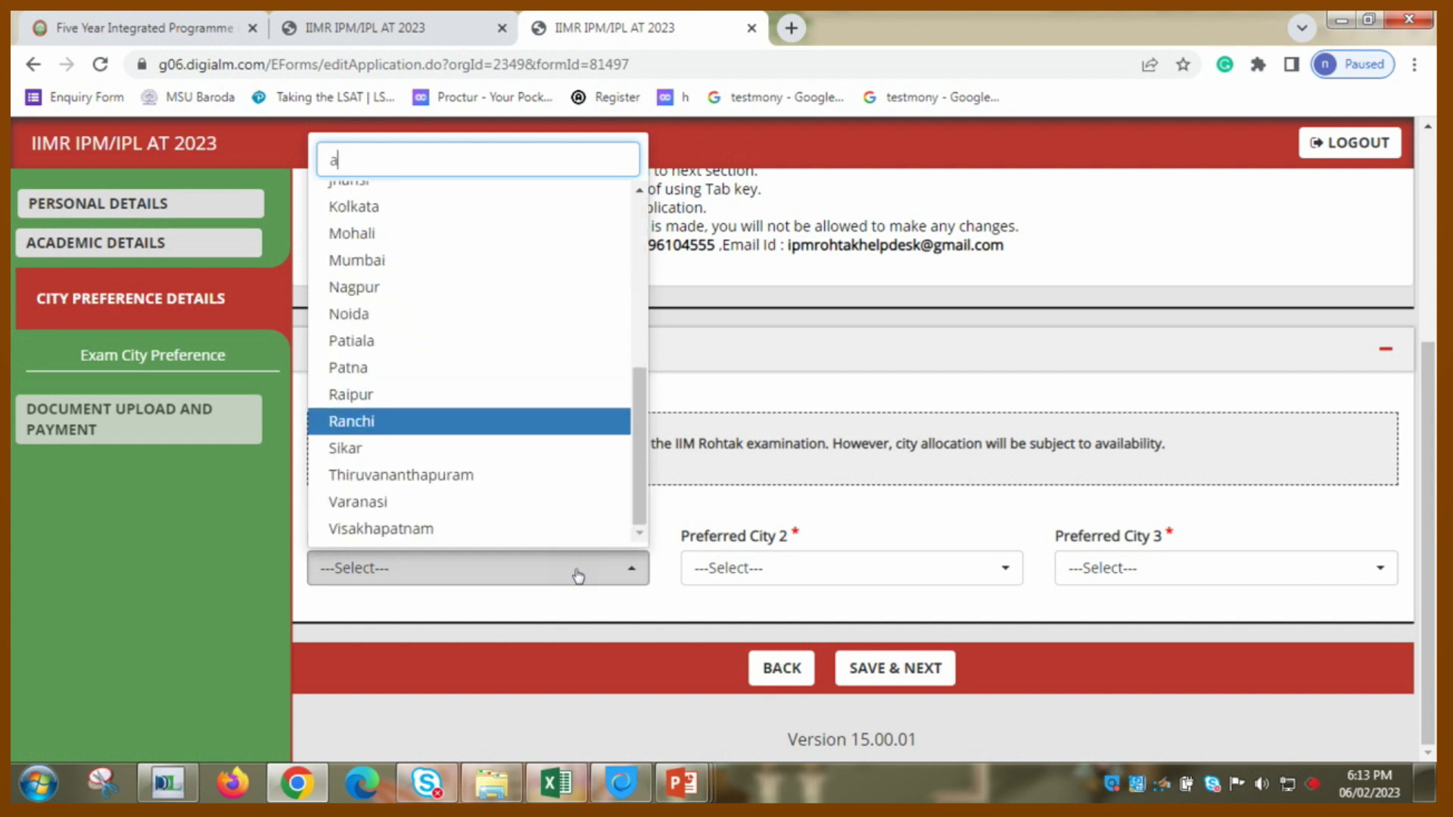
{"action": "key", "text": "Down"}
{"action": "key", "text": "Down"}
{"action": "key", "text": "Down"}
{"action": "key", "text": "Down"}
{"action": "key", "text": "Down"}
{"action": "key", "text": "Down"}
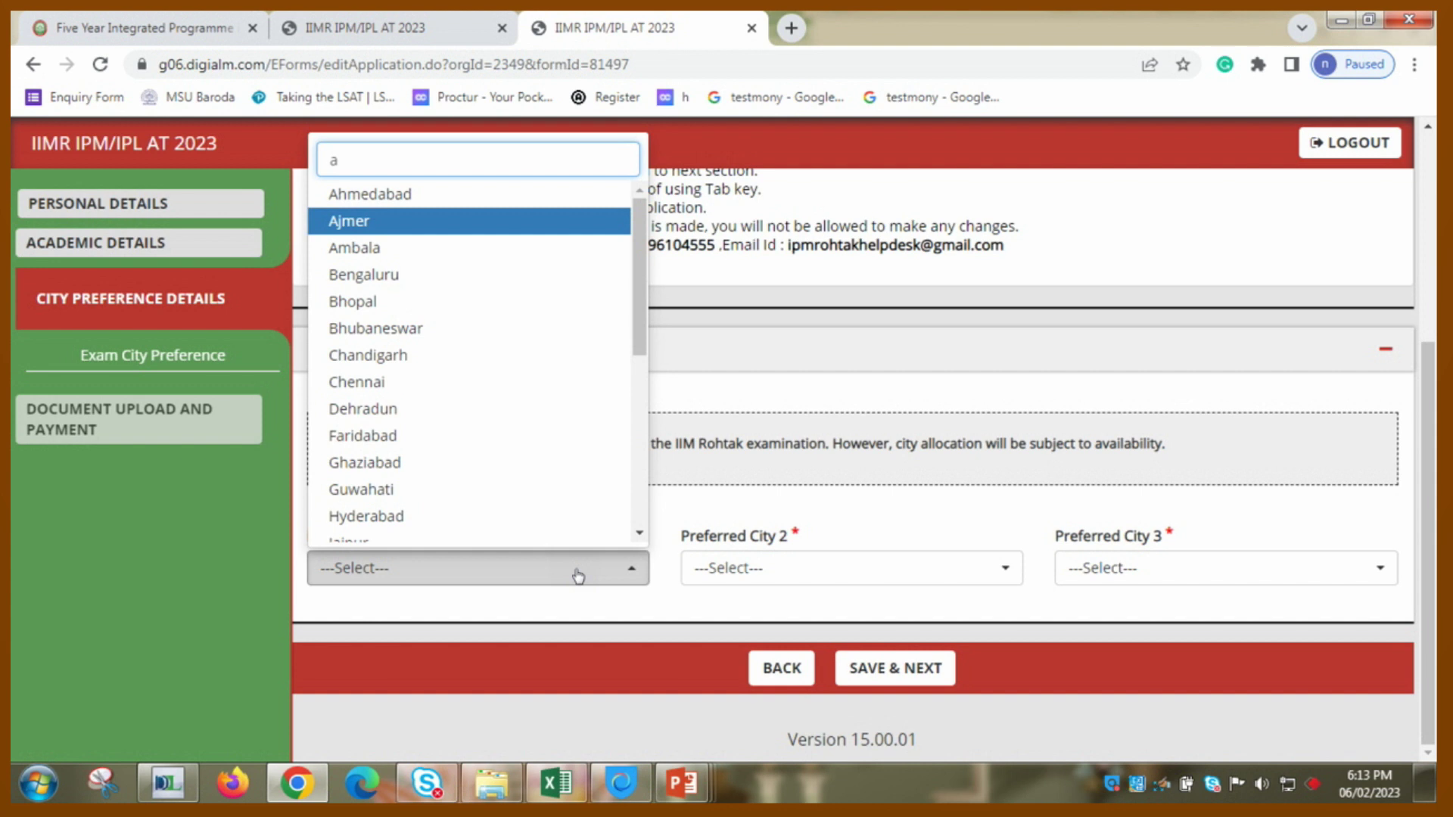
{"action": "key", "text": "Down"}
{"action": "key", "text": "Down"}
{"action": "key", "text": "Down"}
{"action": "key", "text": "Down"}
{"action": "key", "text": "Down"}
{"action": "key", "text": "Down"}
{"action": "key", "text": "Down"}
{"action": "key", "text": "Down"}
{"action": "key", "text": "Down"}
{"action": "key", "text": "Down"}
{"action": "key", "text": "Down"}
{"action": "key", "text": "Down"}
{"action": "key", "text": "Down"}
{"action": "key", "text": "Down"}
{"action": "key", "text": "Down"}
{"action": "key", "text": "Down"}
{"action": "key", "text": "Down"}
{"action": "key", "text": "Down"}
{"action": "type", "text": "a"}
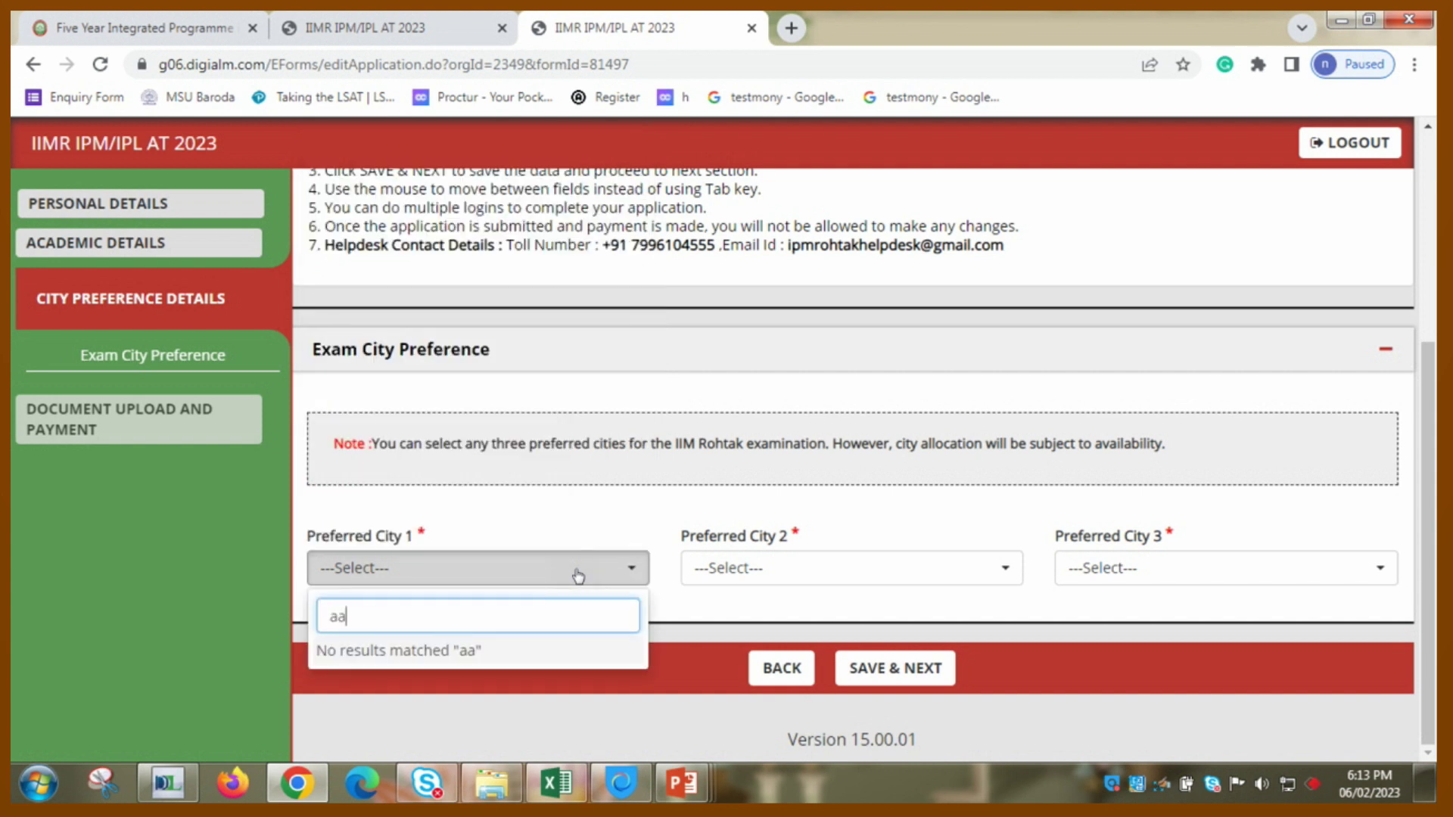
{"action": "key", "text": "BackSpace"}
{"action": "type", "text": "h"}
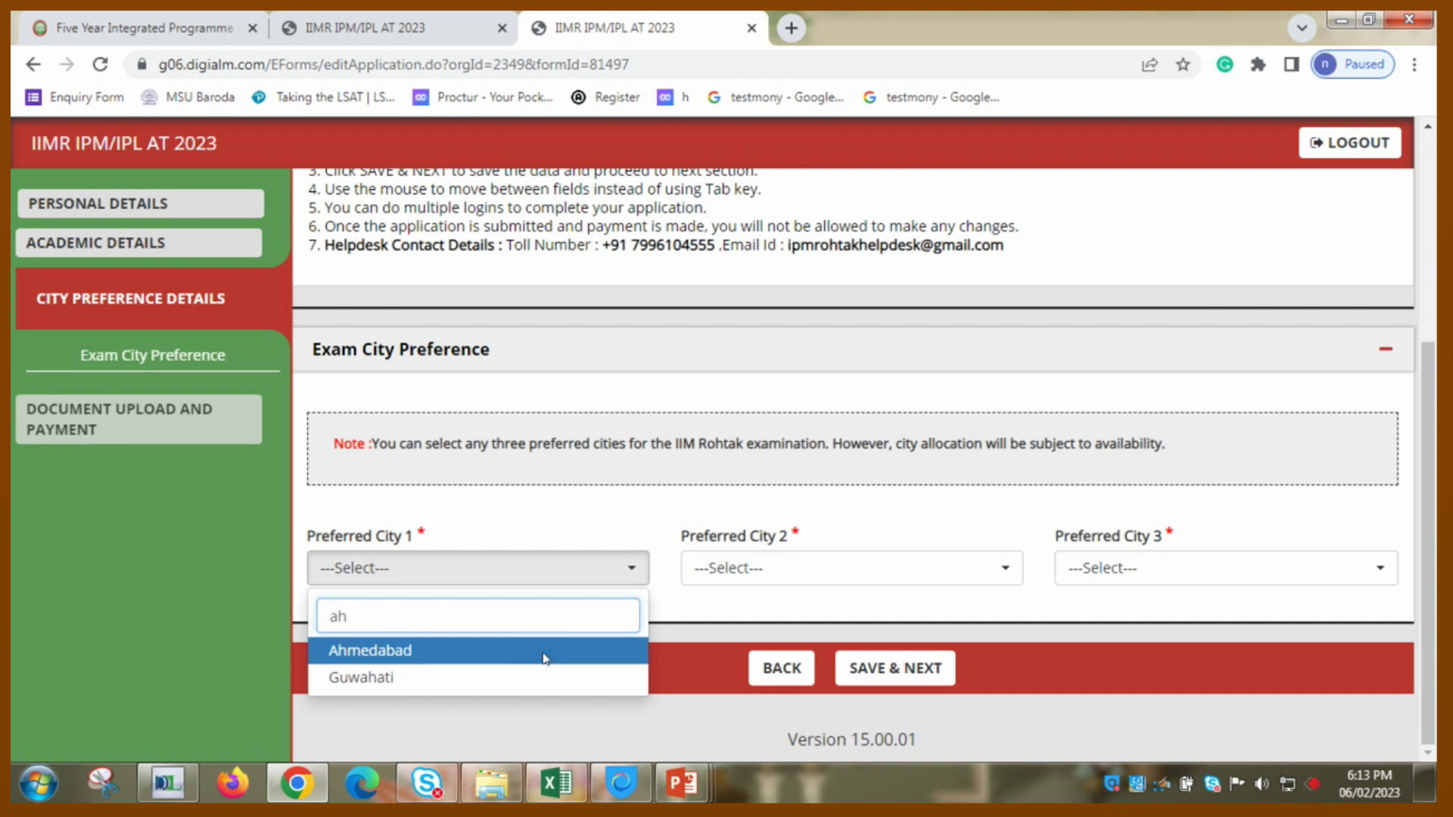
{"action": "left_click", "coordinate": [544, 660]}
- Set Preferred City 2 to Mumbai
{"action": "left_click", "coordinate": [764, 574]}
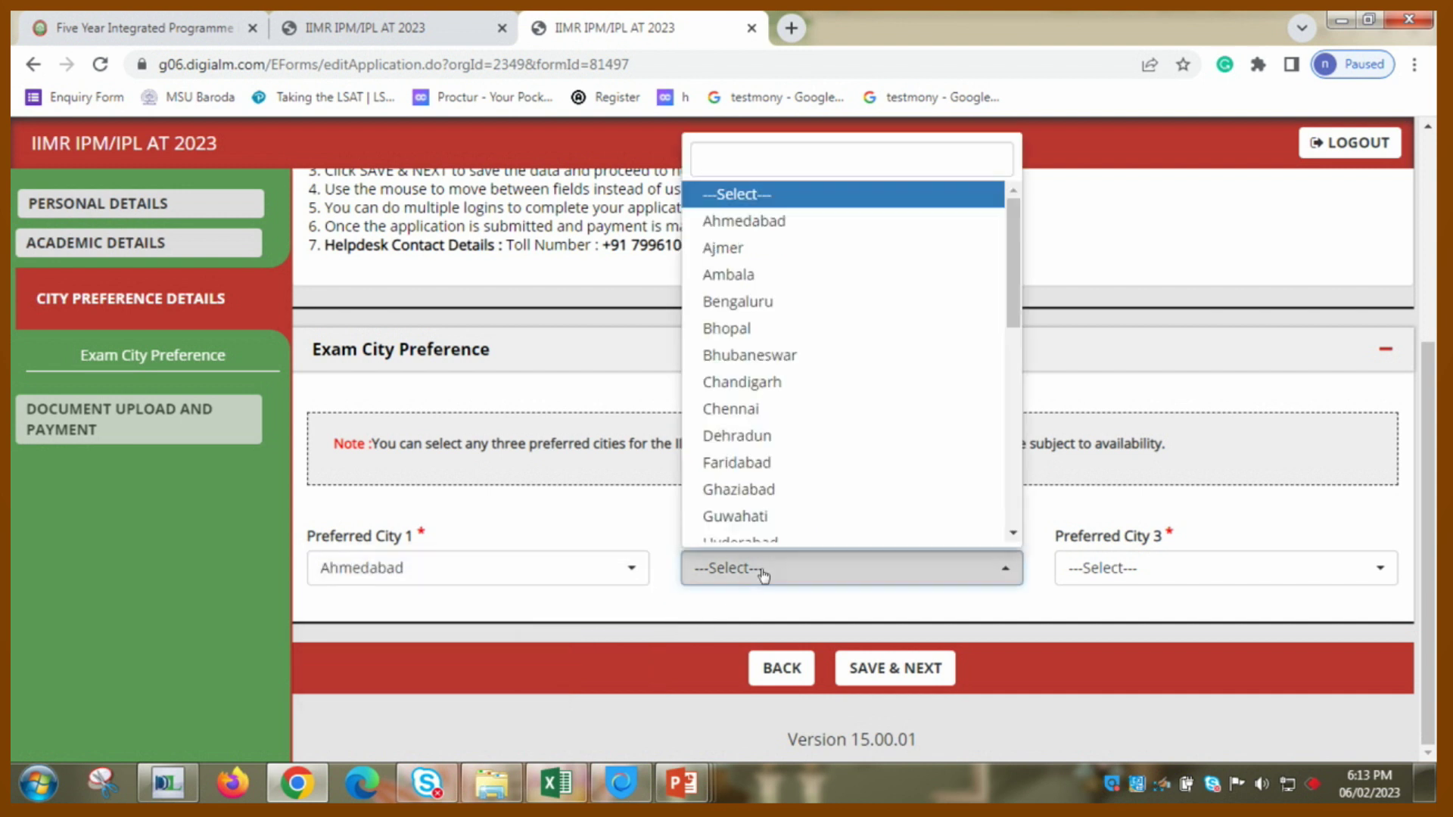
{"action": "type", "text": "mu"}
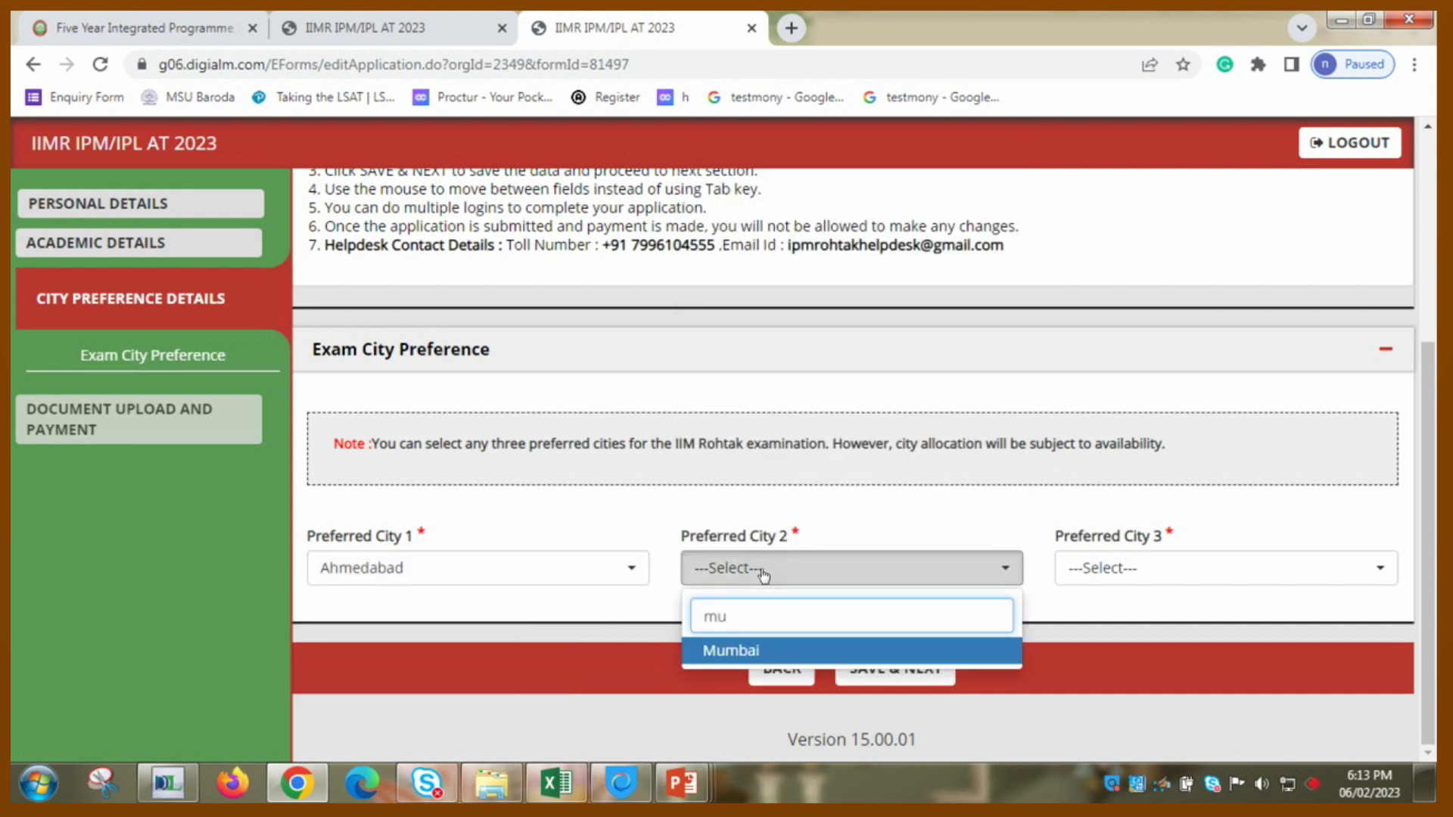
{"action": "key", "text": "Return"}
{"action": "left_click", "coordinate": [987, 536]}
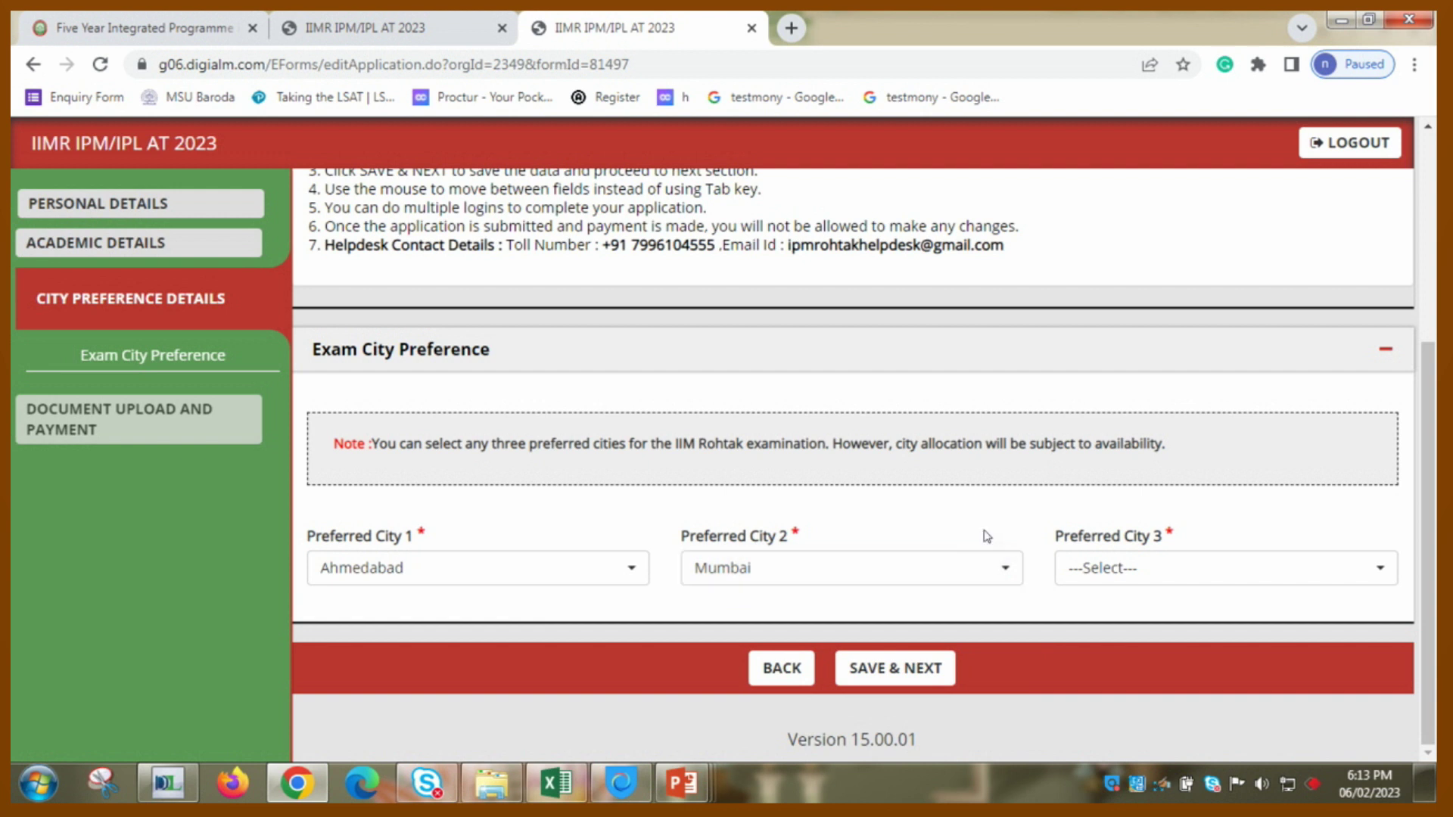
- Set Preferred City 3 to Jaipur and save the city choices
{"action": "left_click", "coordinate": [1133, 572]}
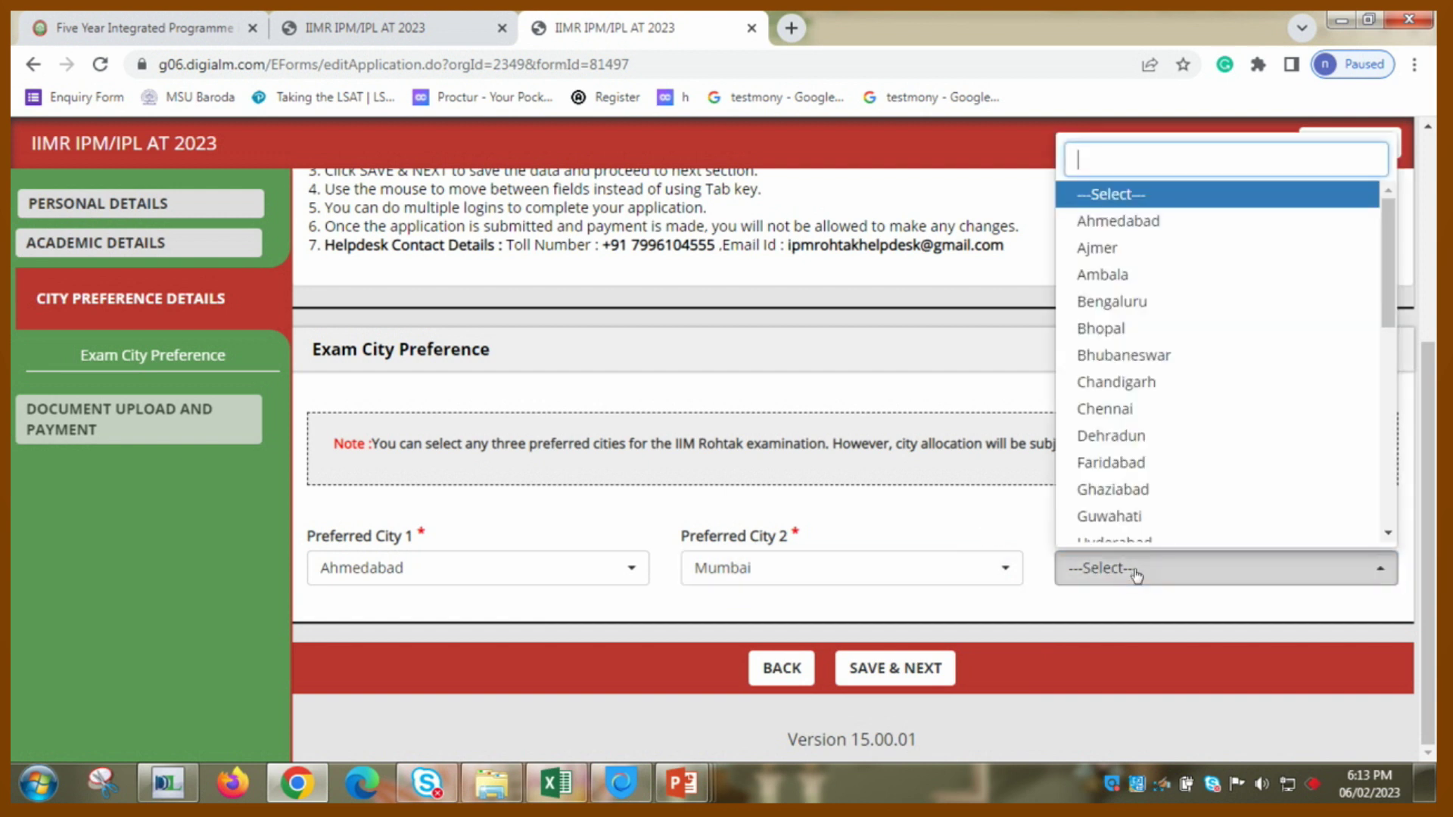
{"action": "type", "text": "su"}
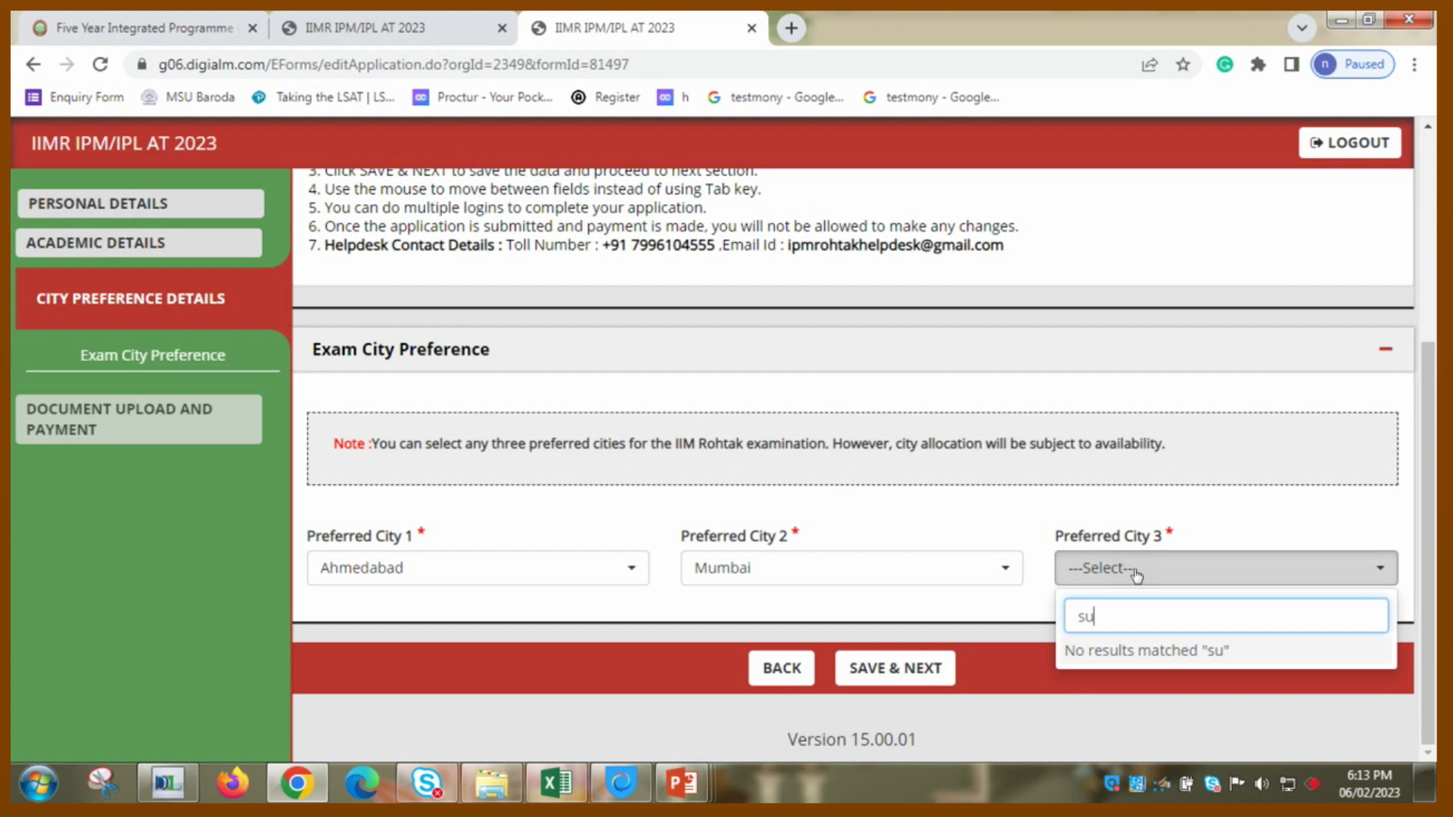
{"action": "key", "text": "BackSpace"}
{"action": "key", "text": "BackSpace"}
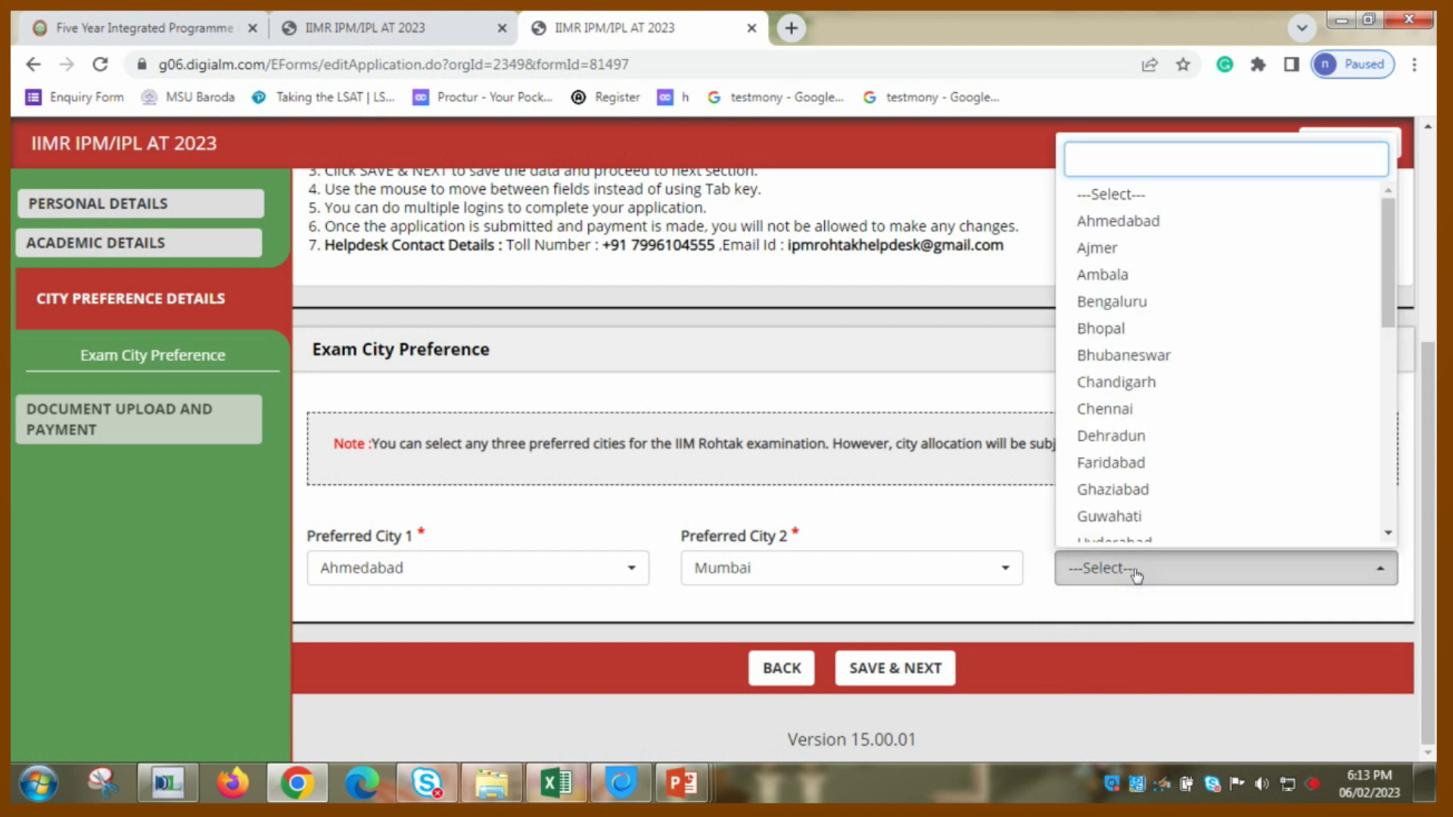
{"action": "type", "text": "jai"}
{"action": "key", "text": "Return"}
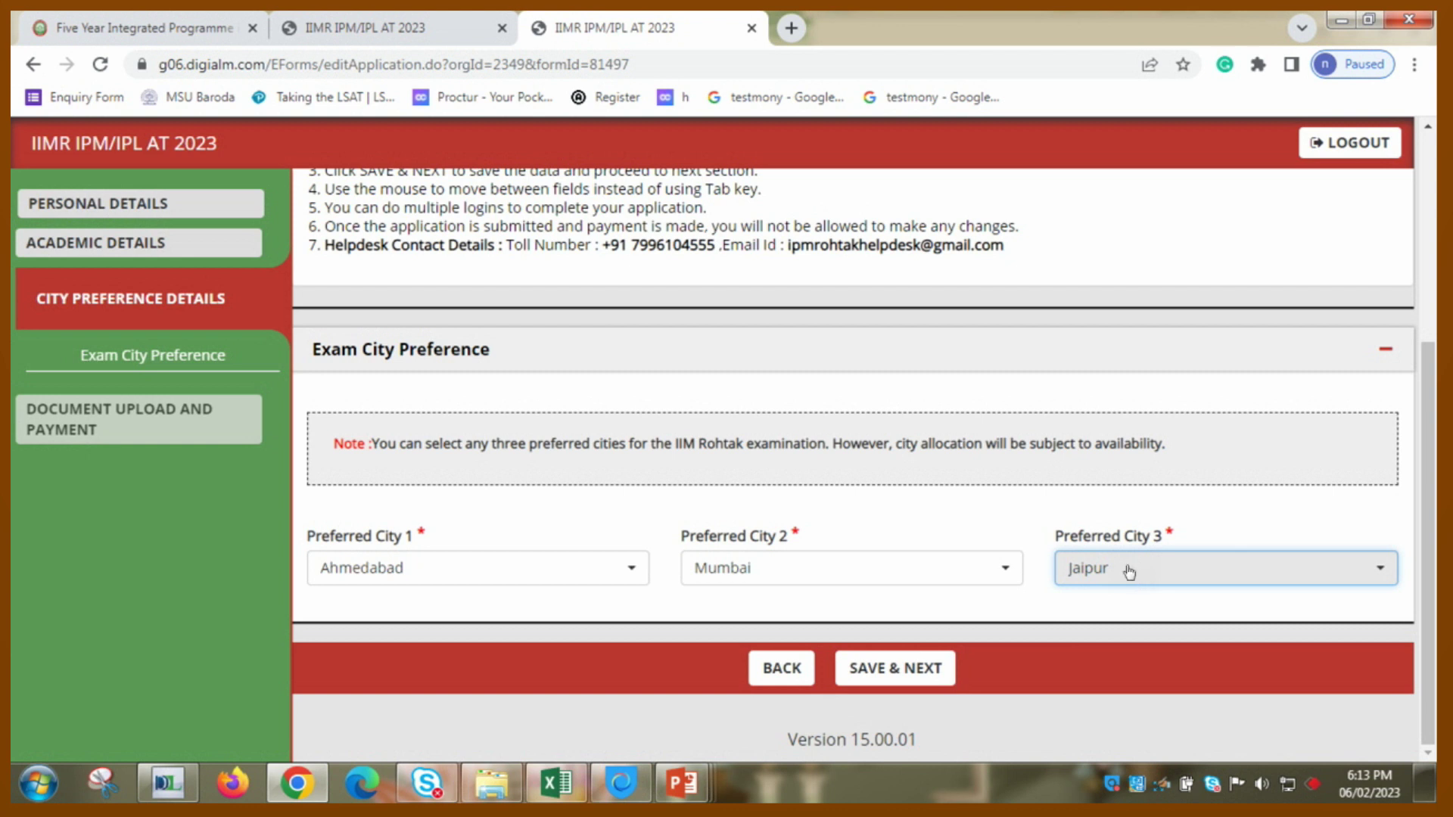
{"action": "left_click", "coordinate": [913, 684]}
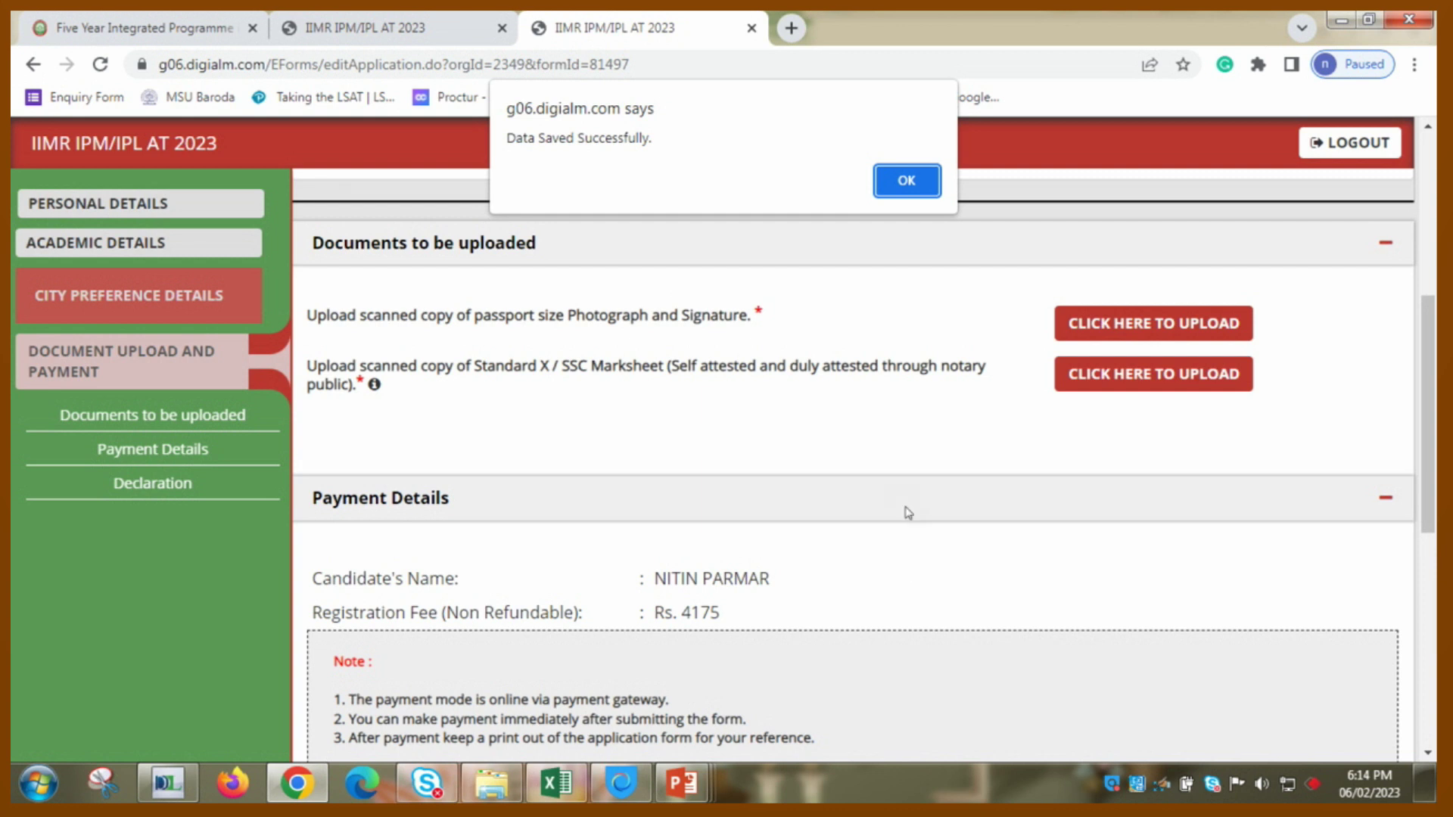
- Dismiss the save confirmation and open the photograph upload under Documents to be uploaded
{"action": "left_click", "coordinate": [905, 180]}
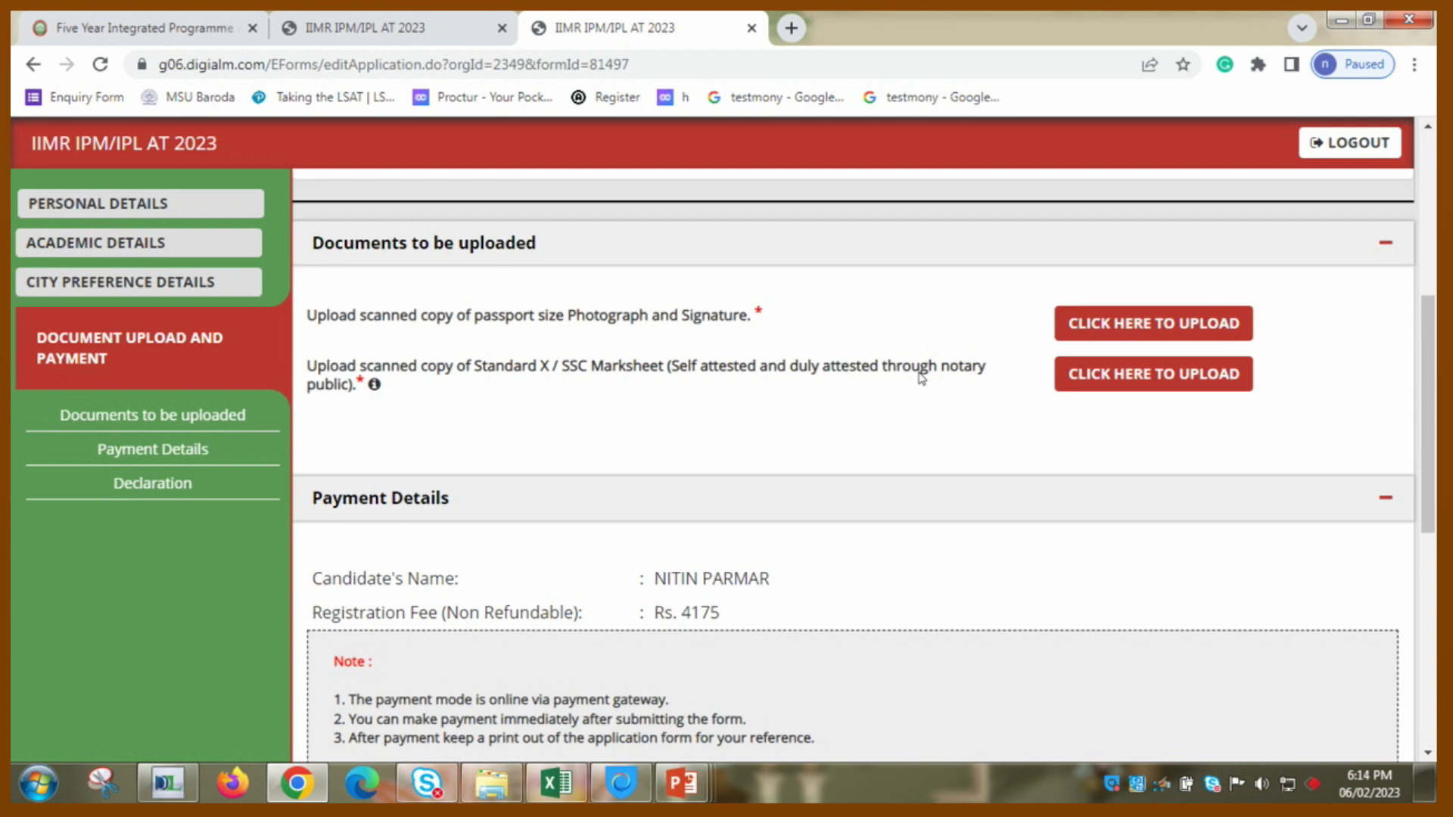
{"action": "scroll", "coordinate": [921, 378], "scroll_direction": "down", "scroll_amount": 7}
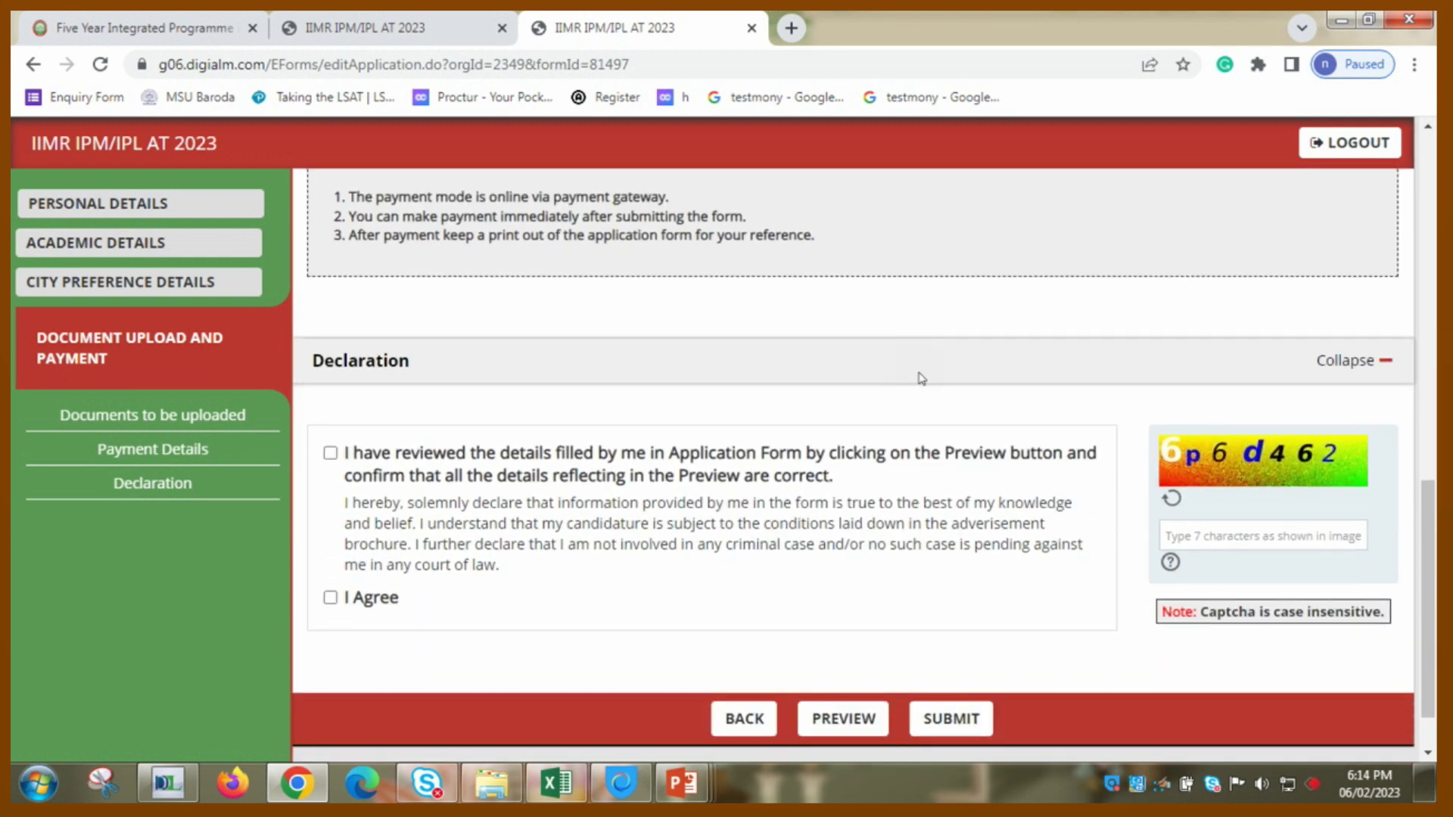
{"action": "scroll", "coordinate": [921, 379], "scroll_direction": "down", "scroll_amount": 1}
{"action": "scroll", "coordinate": [921, 378], "scroll_direction": "up", "scroll_amount": 10}
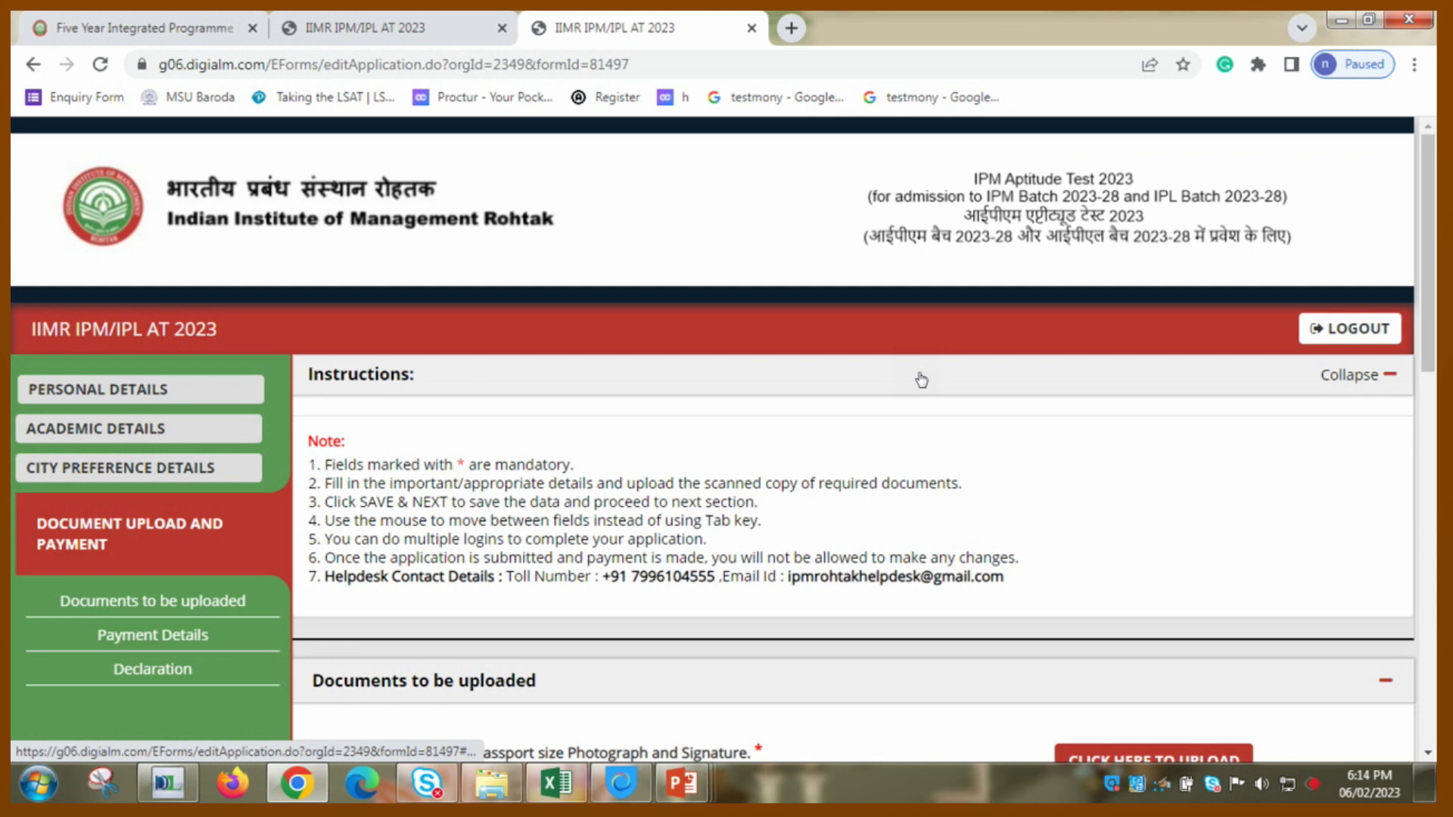
{"action": "scroll", "coordinate": [921, 380], "scroll_direction": "down", "scroll_amount": 4}
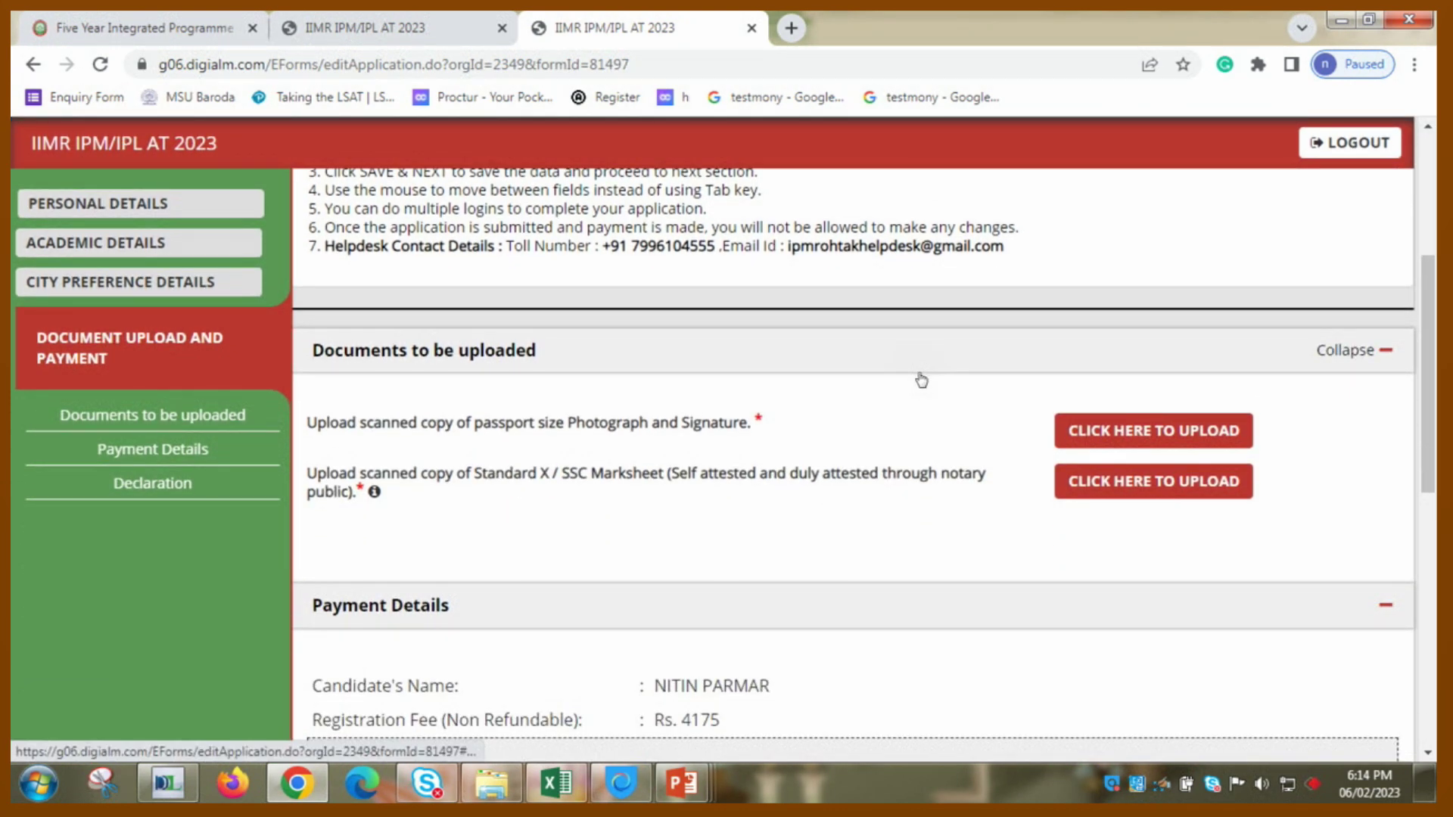
{"action": "left_click", "coordinate": [921, 378]}
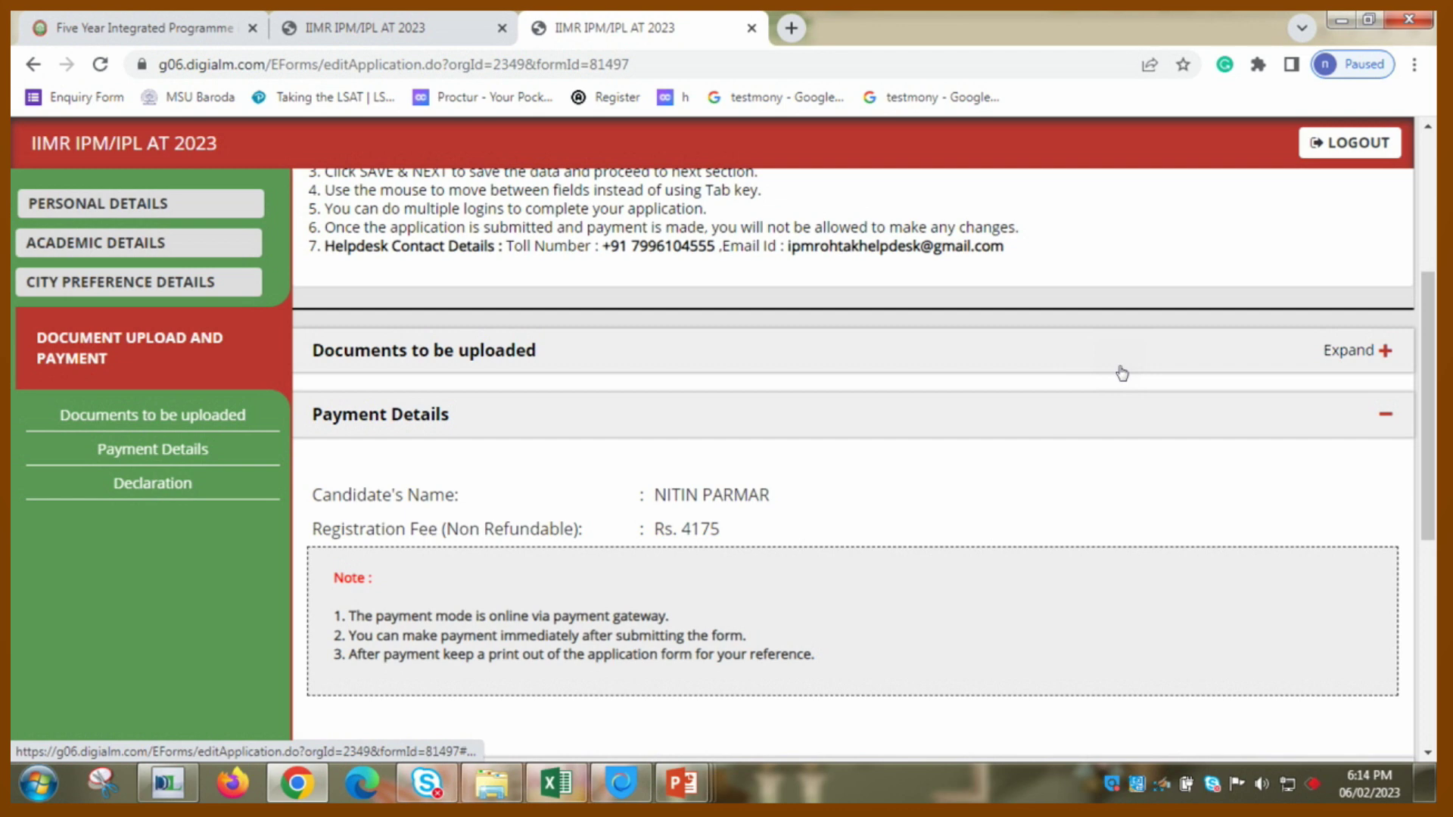
{"action": "left_click", "coordinate": [1121, 371]}
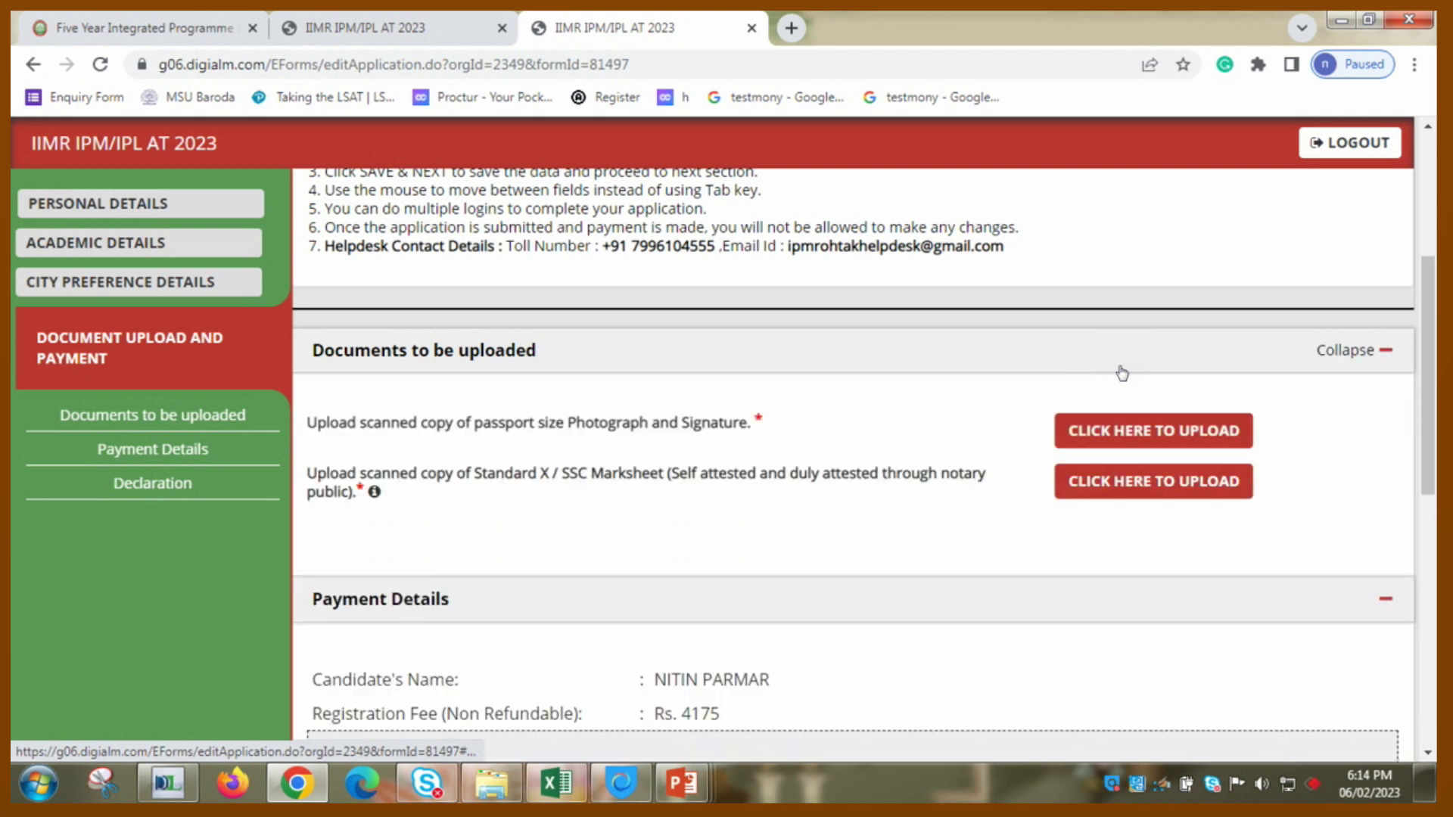
{"action": "left_click", "coordinate": [1103, 429]}
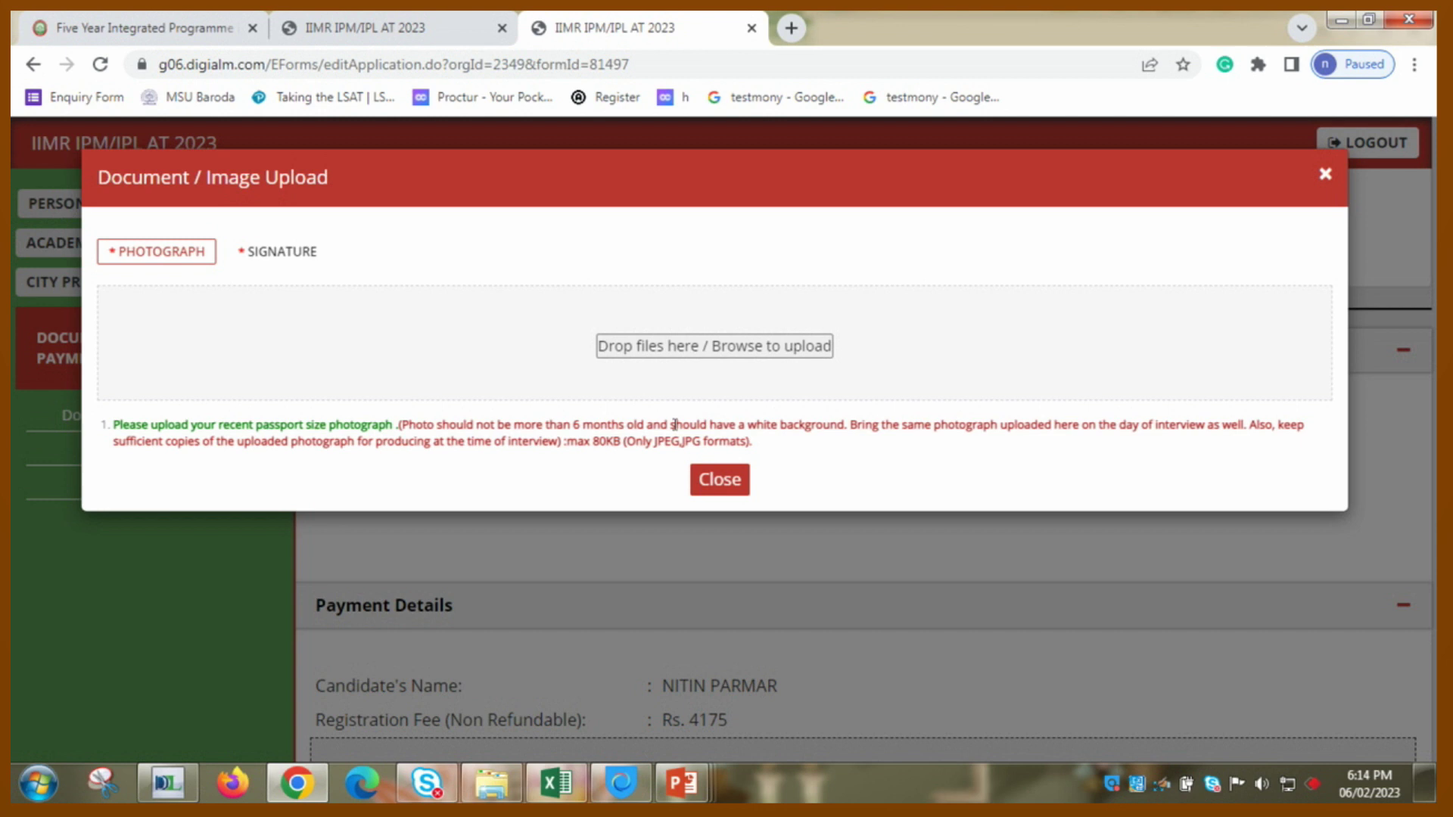
- Upload the passport-size photograph and signature Sign.jpg, then close the upload dialog
{"action": "left_click", "coordinate": [721, 346]}
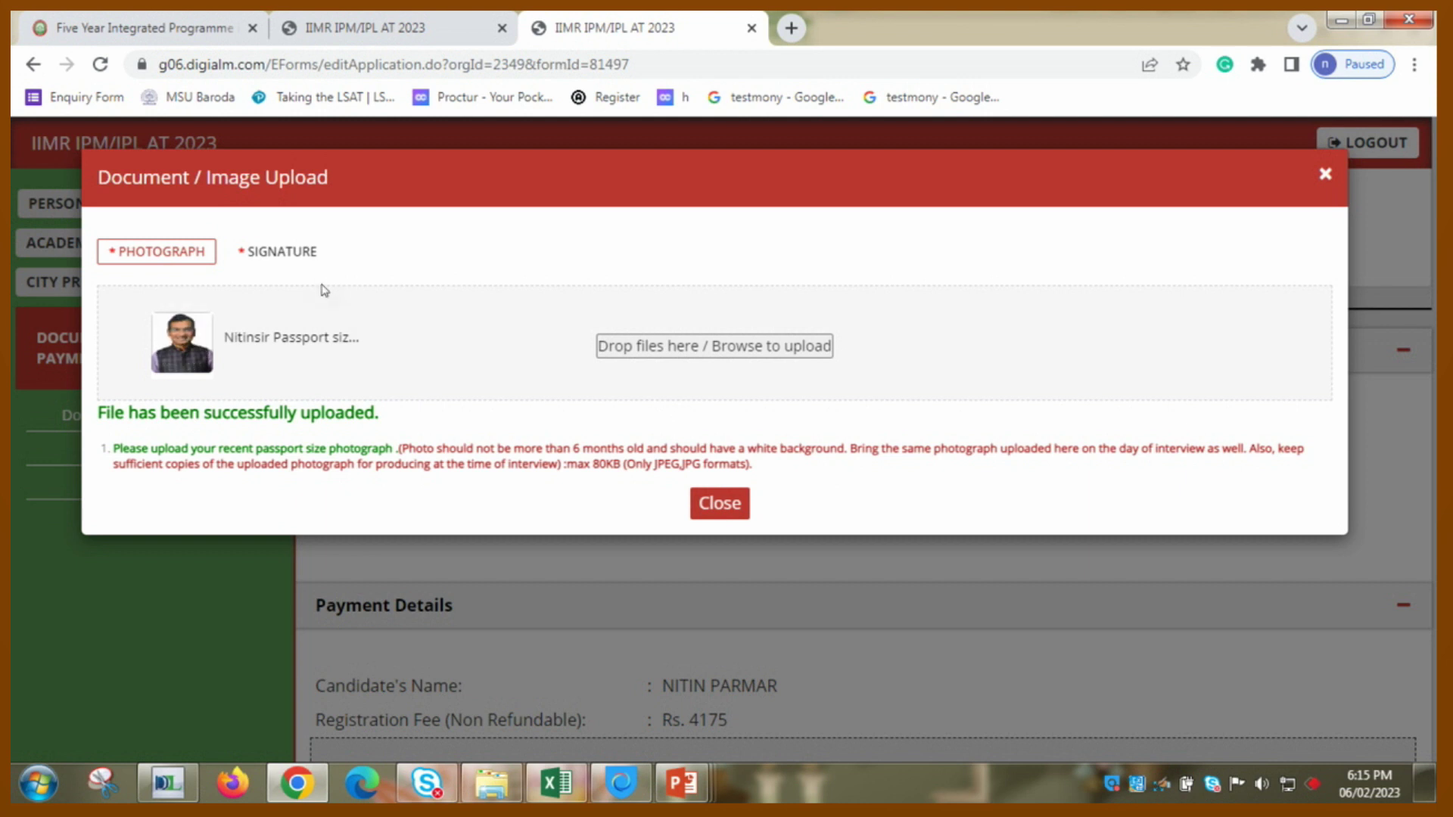
{"action": "left_click", "coordinate": [309, 253]}
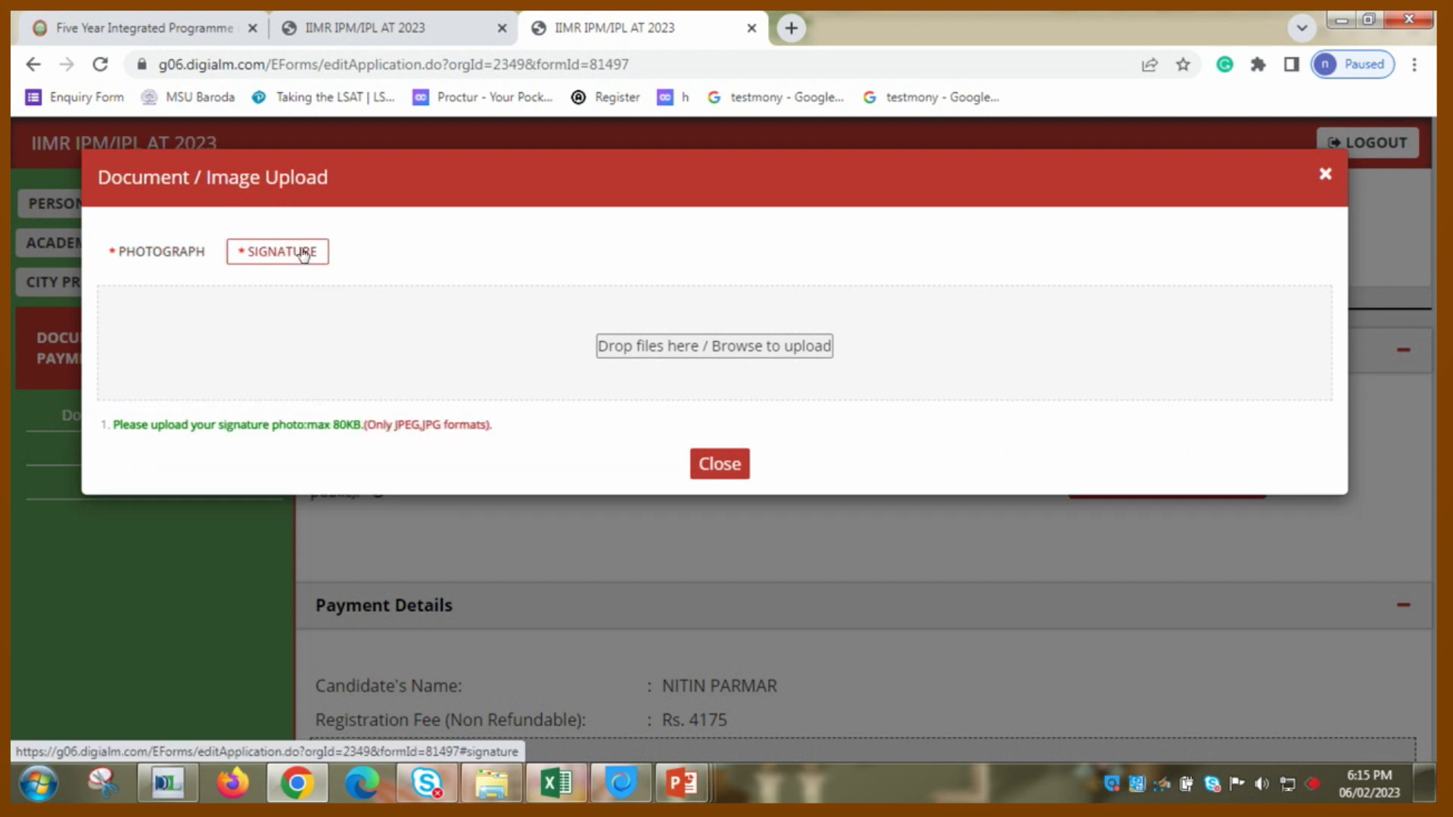
{"action": "left_click", "coordinate": [714, 346]}
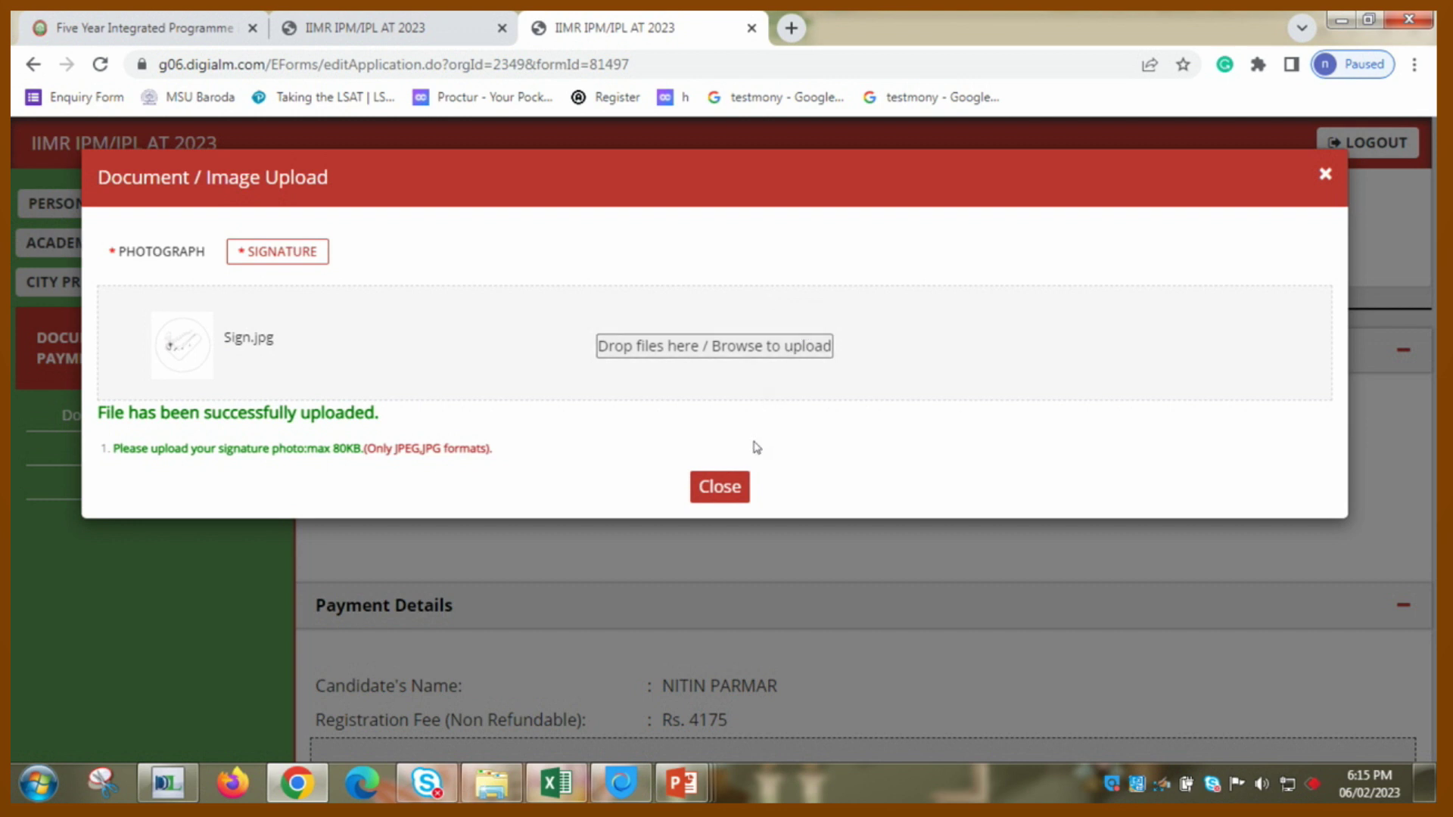
{"action": "left_click", "coordinate": [728, 494]}
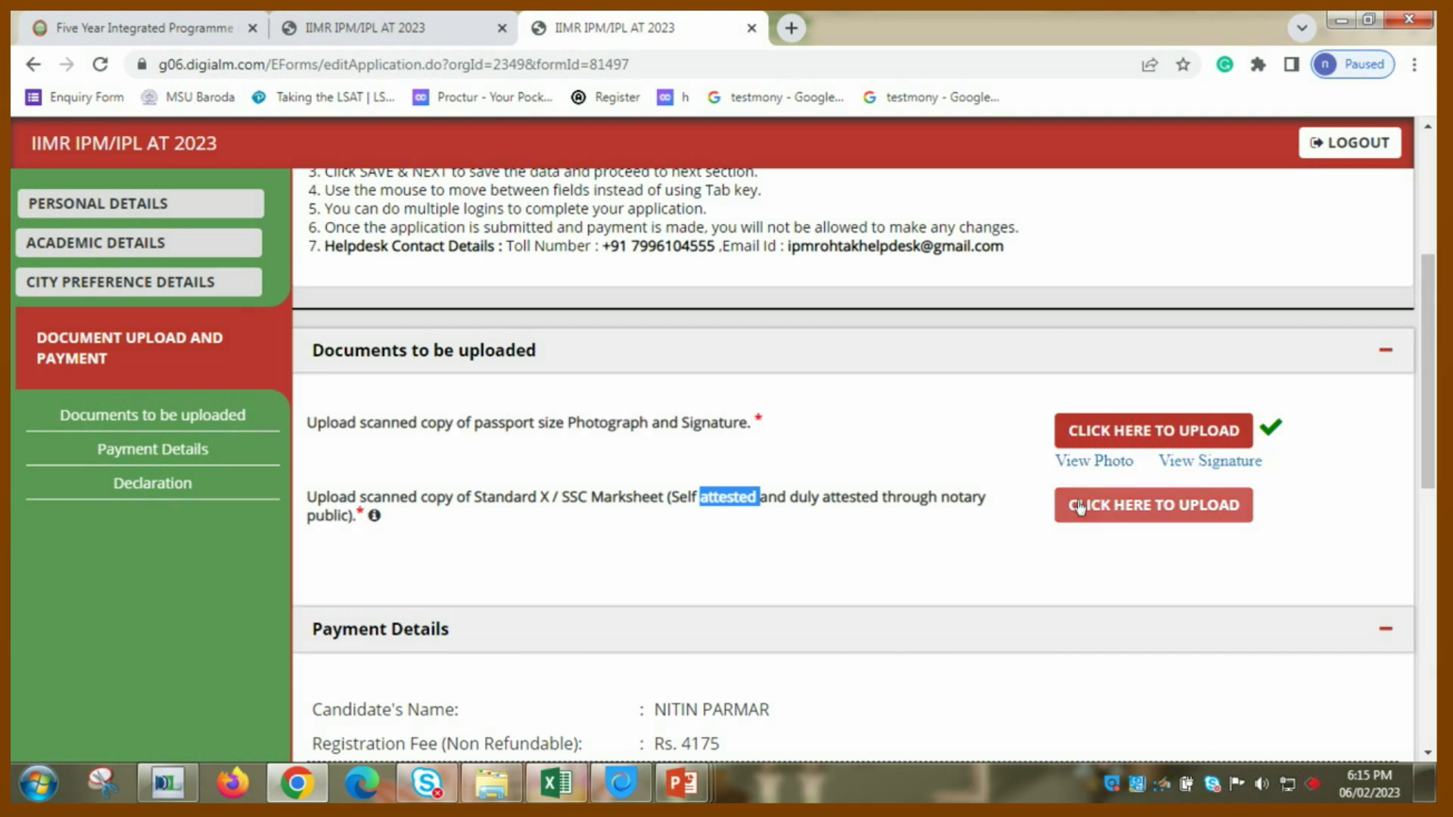
- Open the Standard X marksheet upload dialog
{"action": "left_click", "coordinate": [1079, 505]}
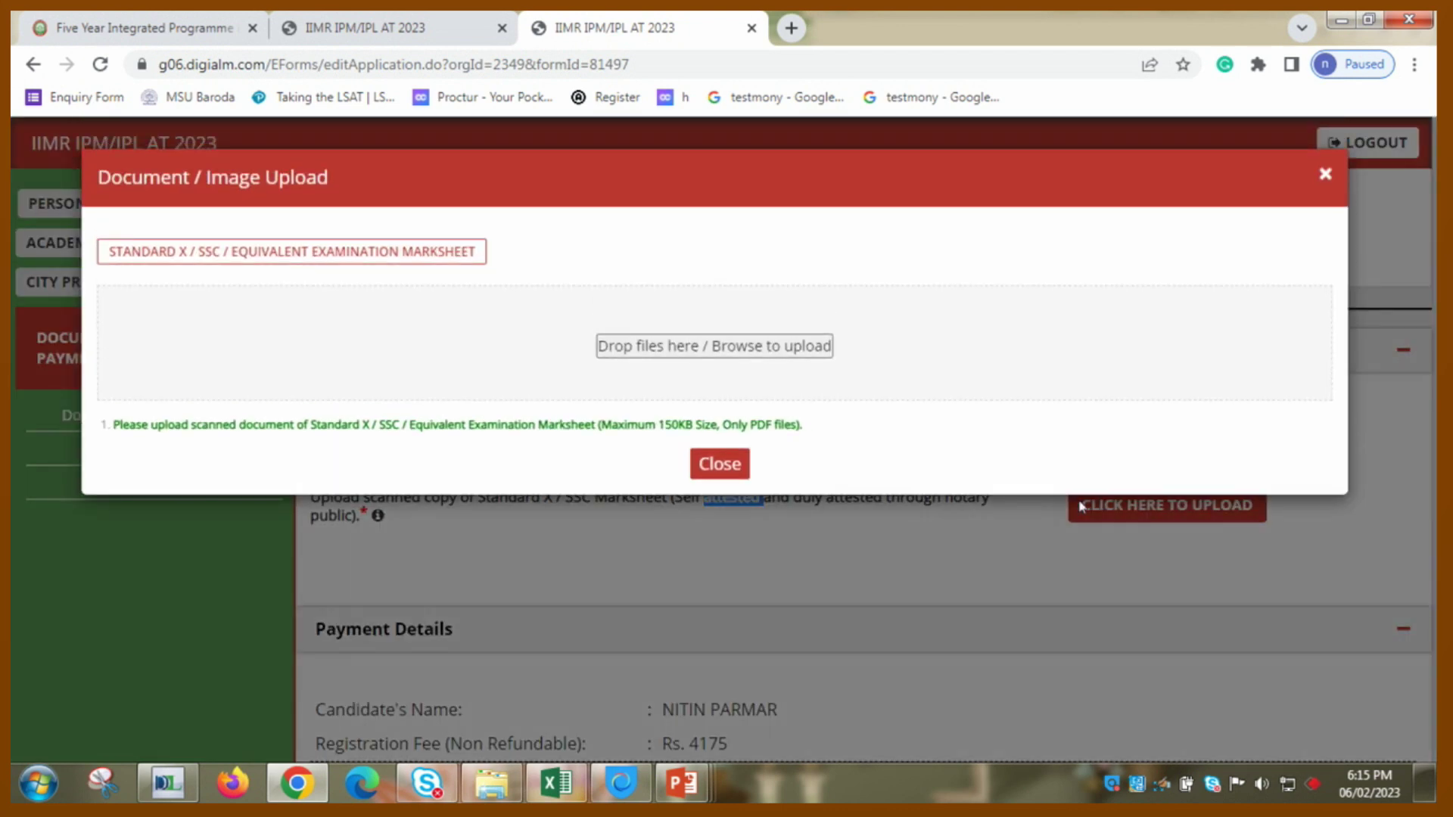
{"action": "left_click", "coordinate": [1079, 505]}
{"action": "left_click_drag", "start_coordinate": [1070, 502], "coordinate": [1030, 589]}
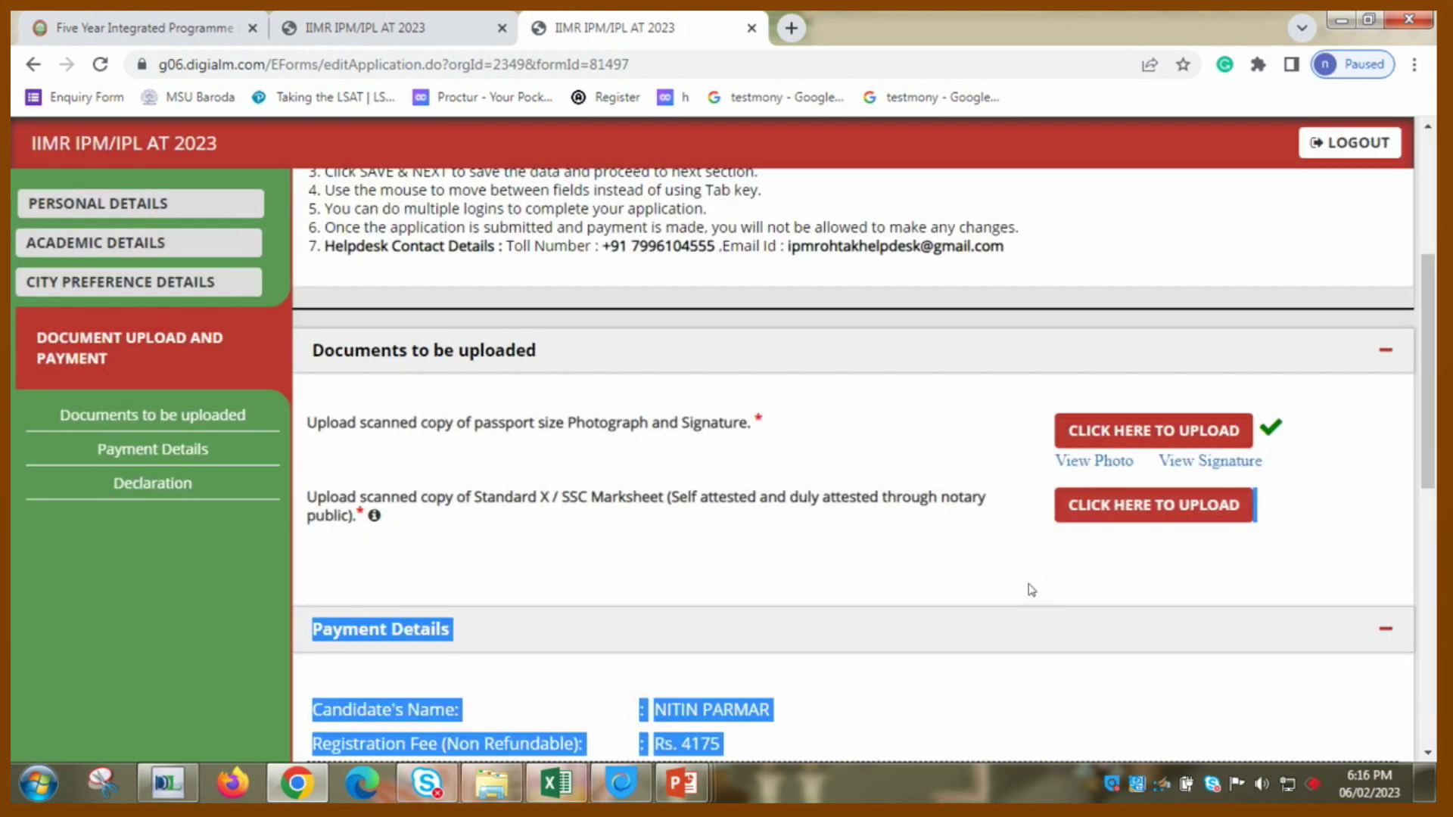
{"action": "left_click", "coordinate": [1030, 590]}
- Tick the reviewed-details and I Agree declarations, then close the marksheet upload window
{"action": "scroll", "coordinate": [1031, 589], "scroll_direction": "down", "scroll_amount": 3}
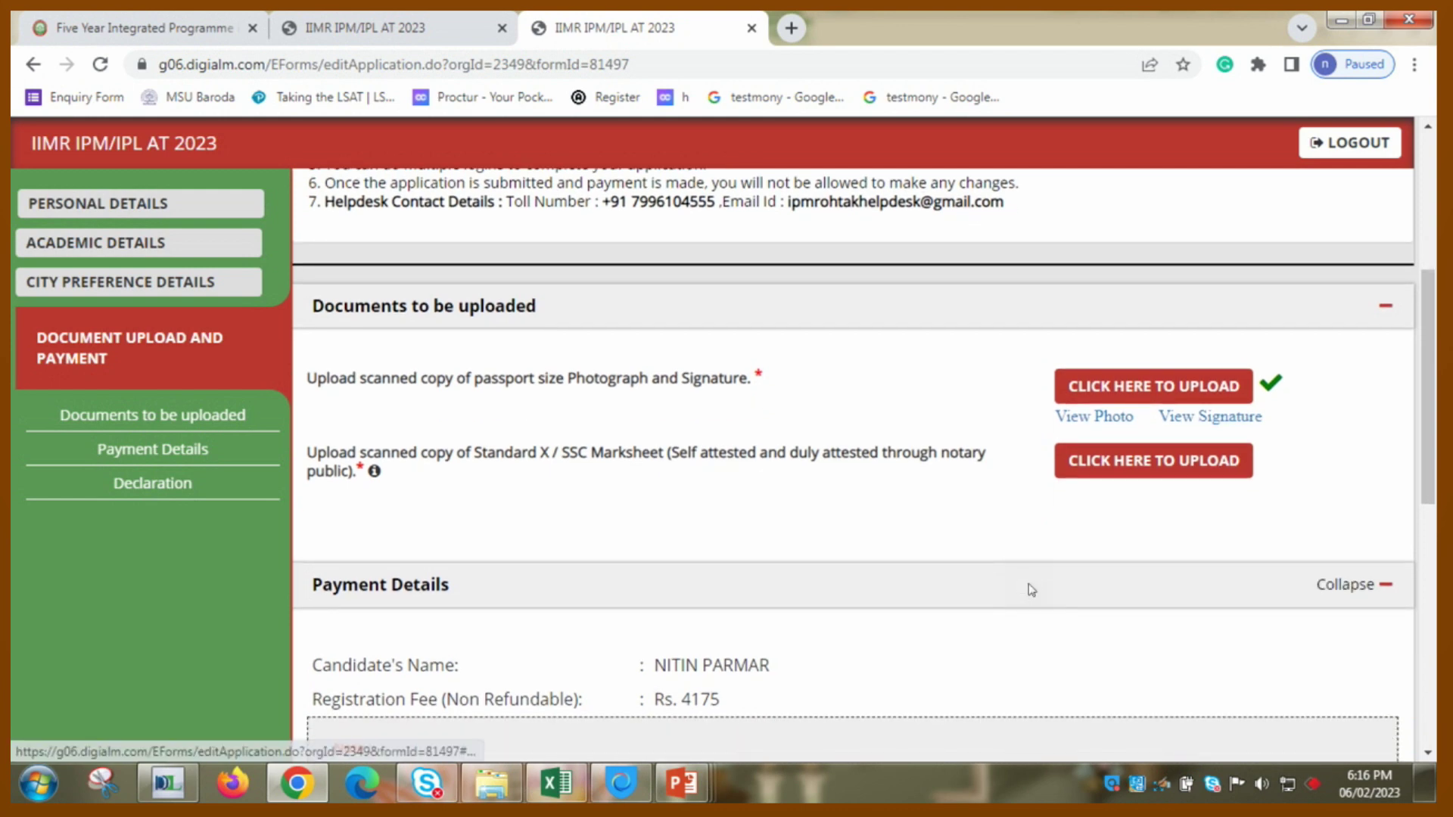
{"action": "scroll", "coordinate": [1030, 589], "scroll_direction": "down", "scroll_amount": 3}
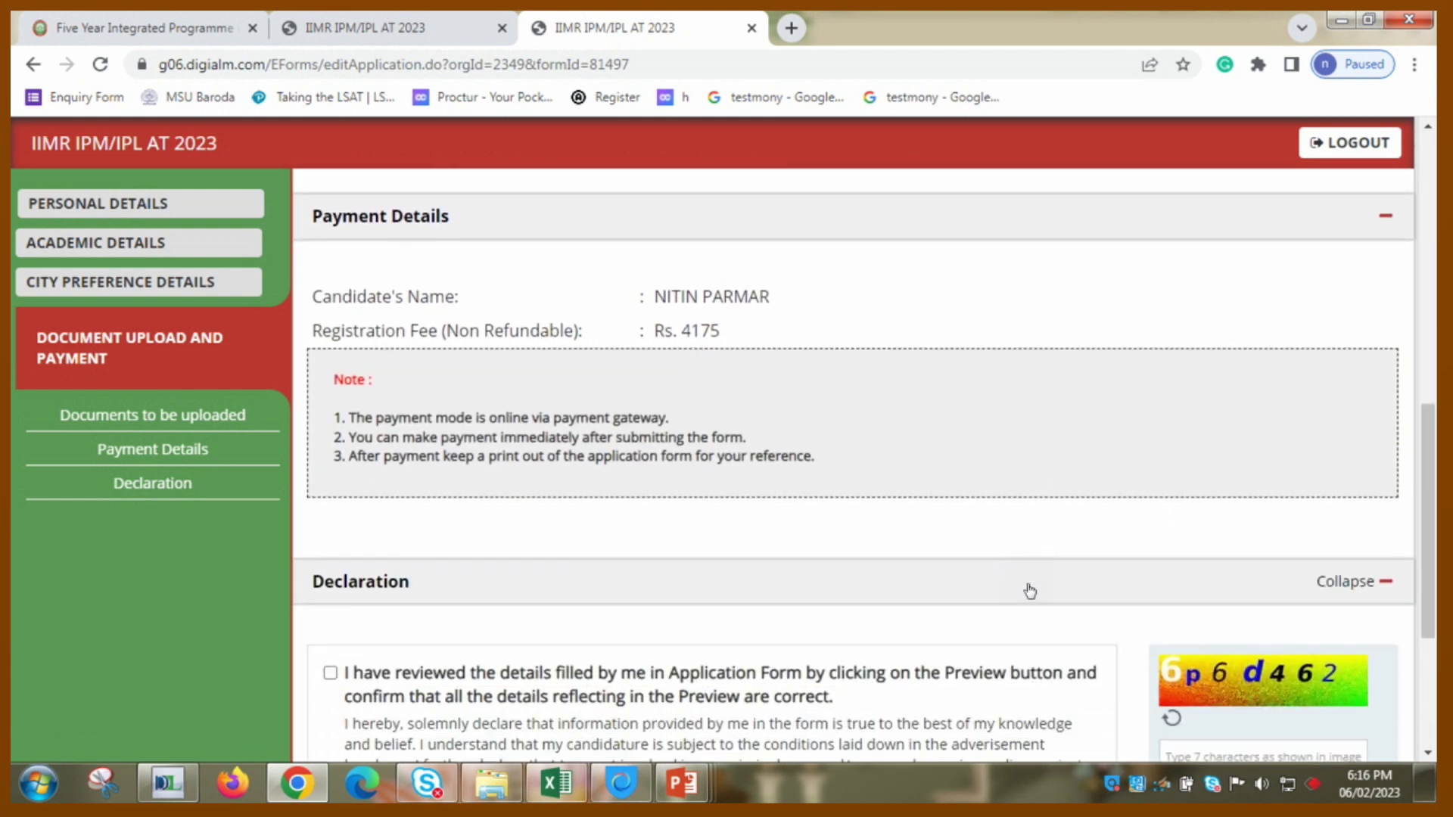
{"action": "scroll", "coordinate": [1030, 589], "scroll_direction": "down", "scroll_amount": 2}
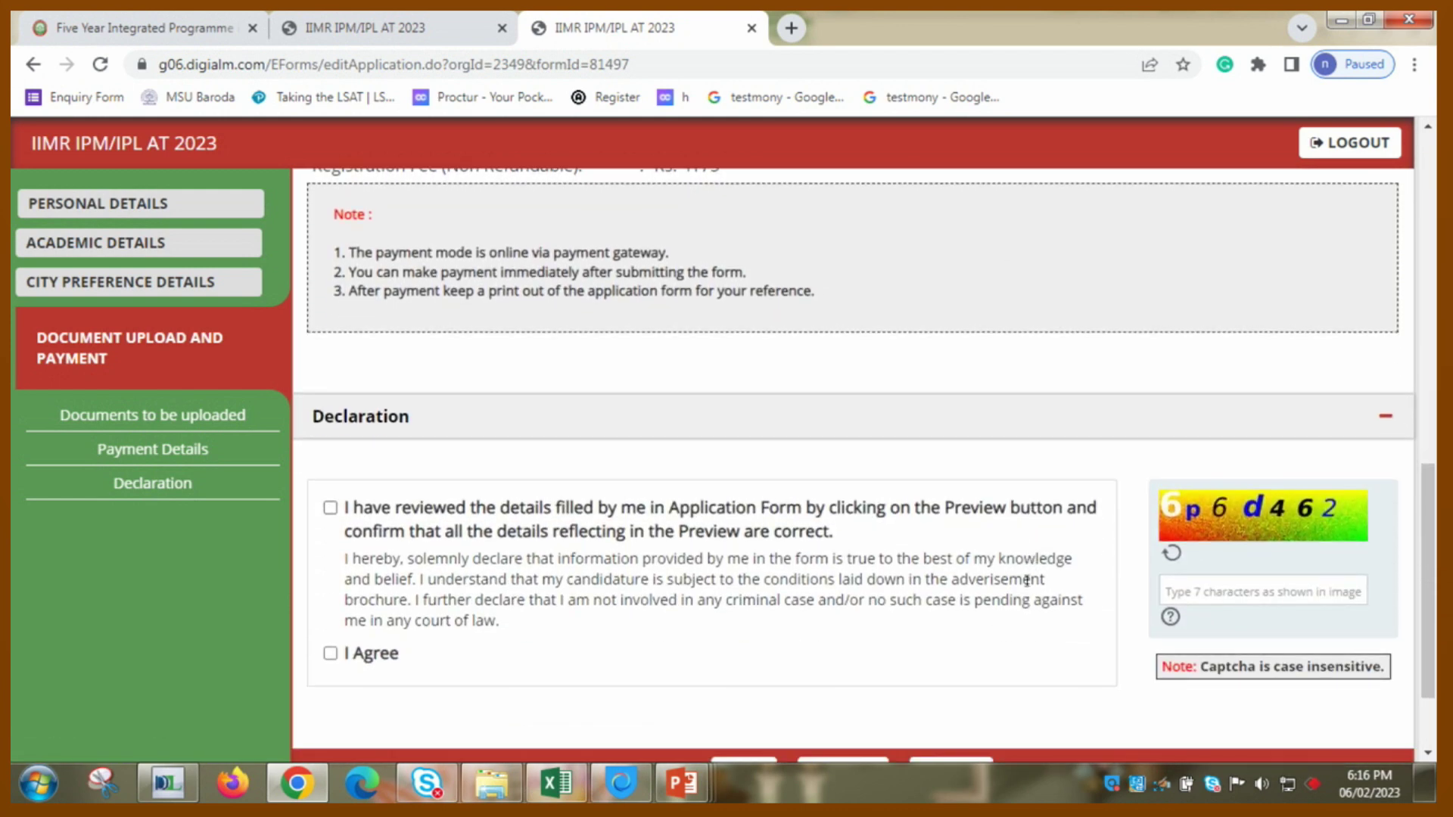
{"action": "scroll", "coordinate": [1027, 581], "scroll_direction": "up", "scroll_amount": 4}
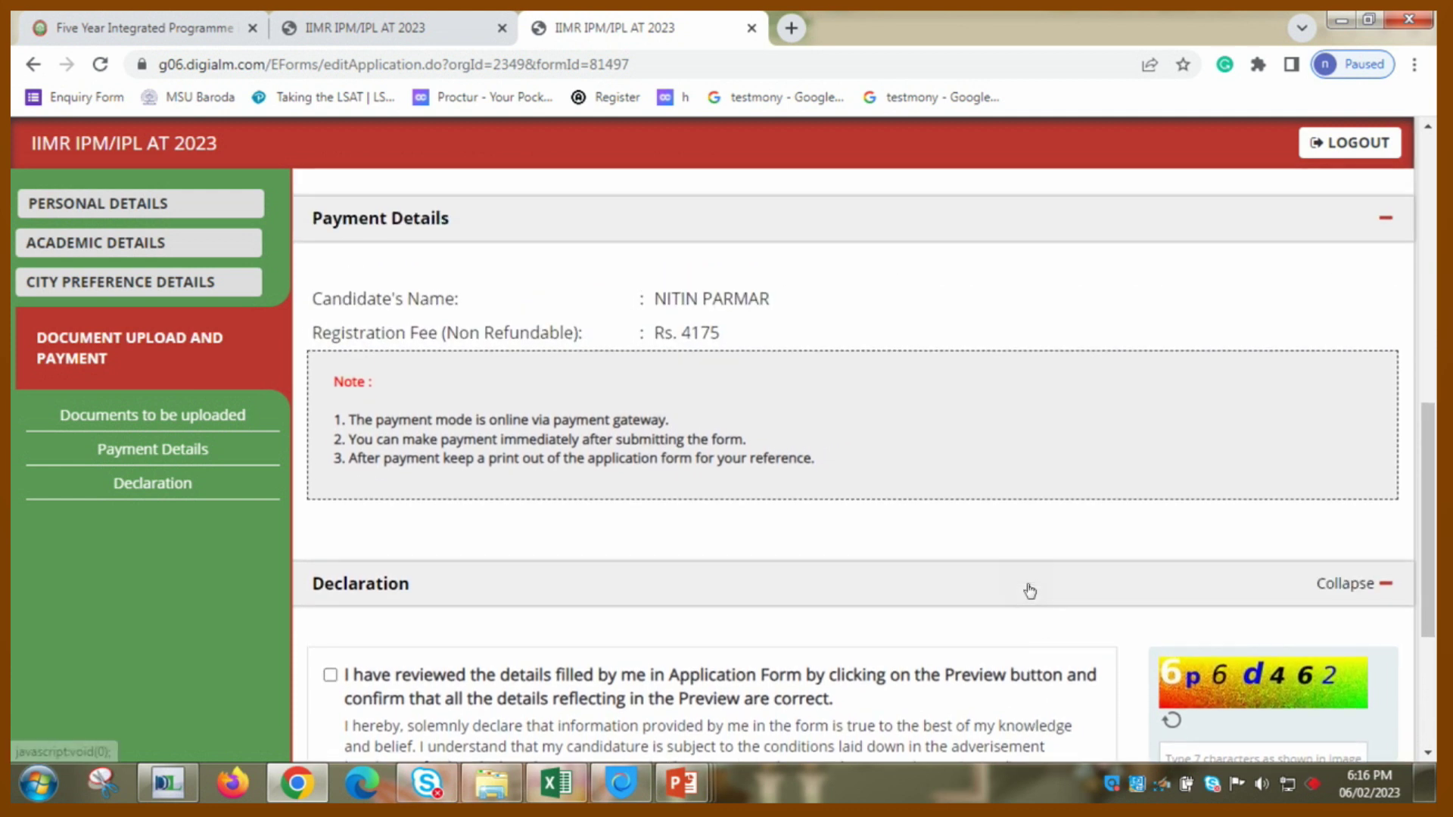
{"action": "scroll", "coordinate": [1031, 590], "scroll_direction": "up", "scroll_amount": 3}
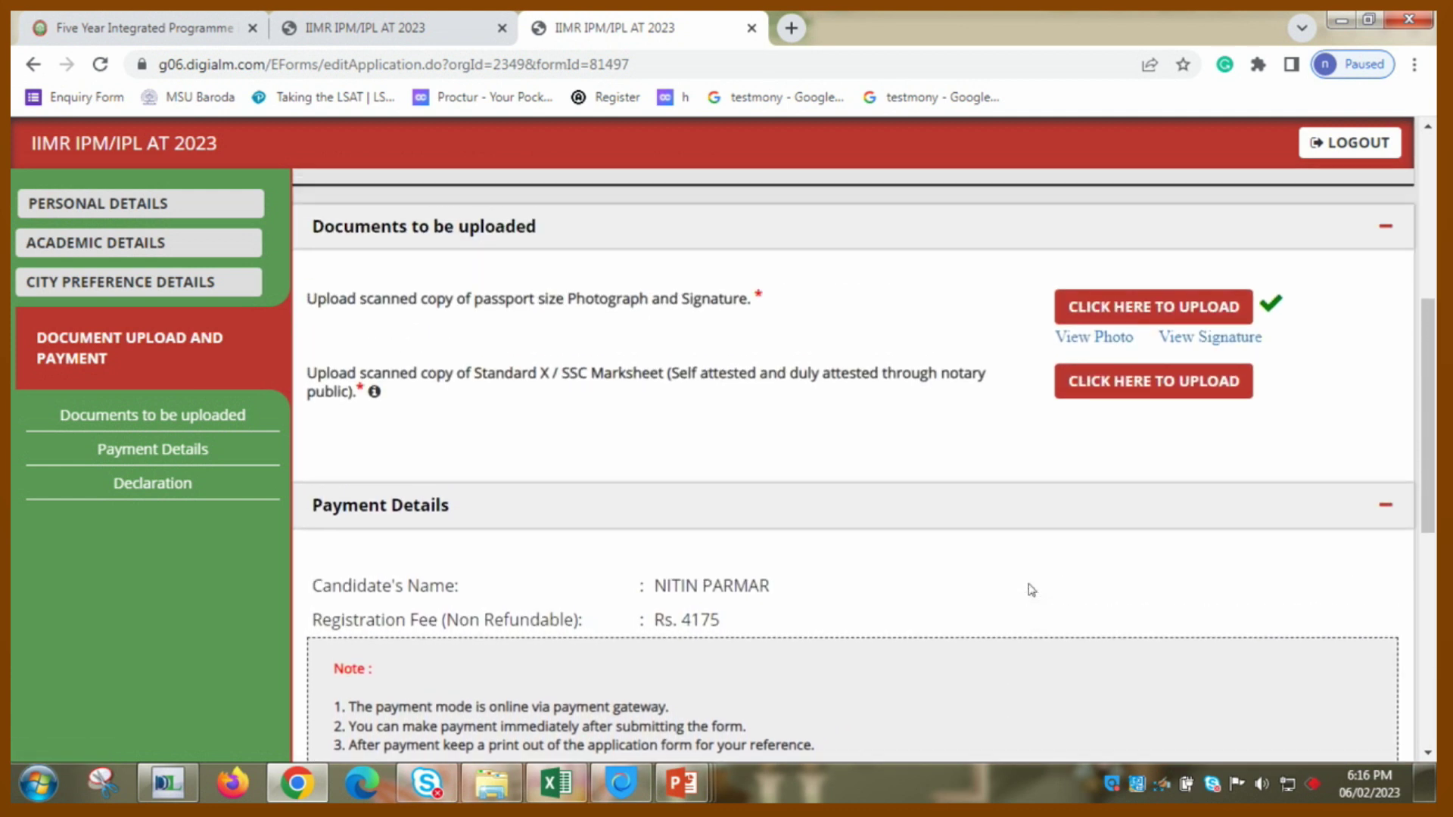
{"action": "scroll", "coordinate": [1030, 589], "scroll_direction": "down", "scroll_amount": 4}
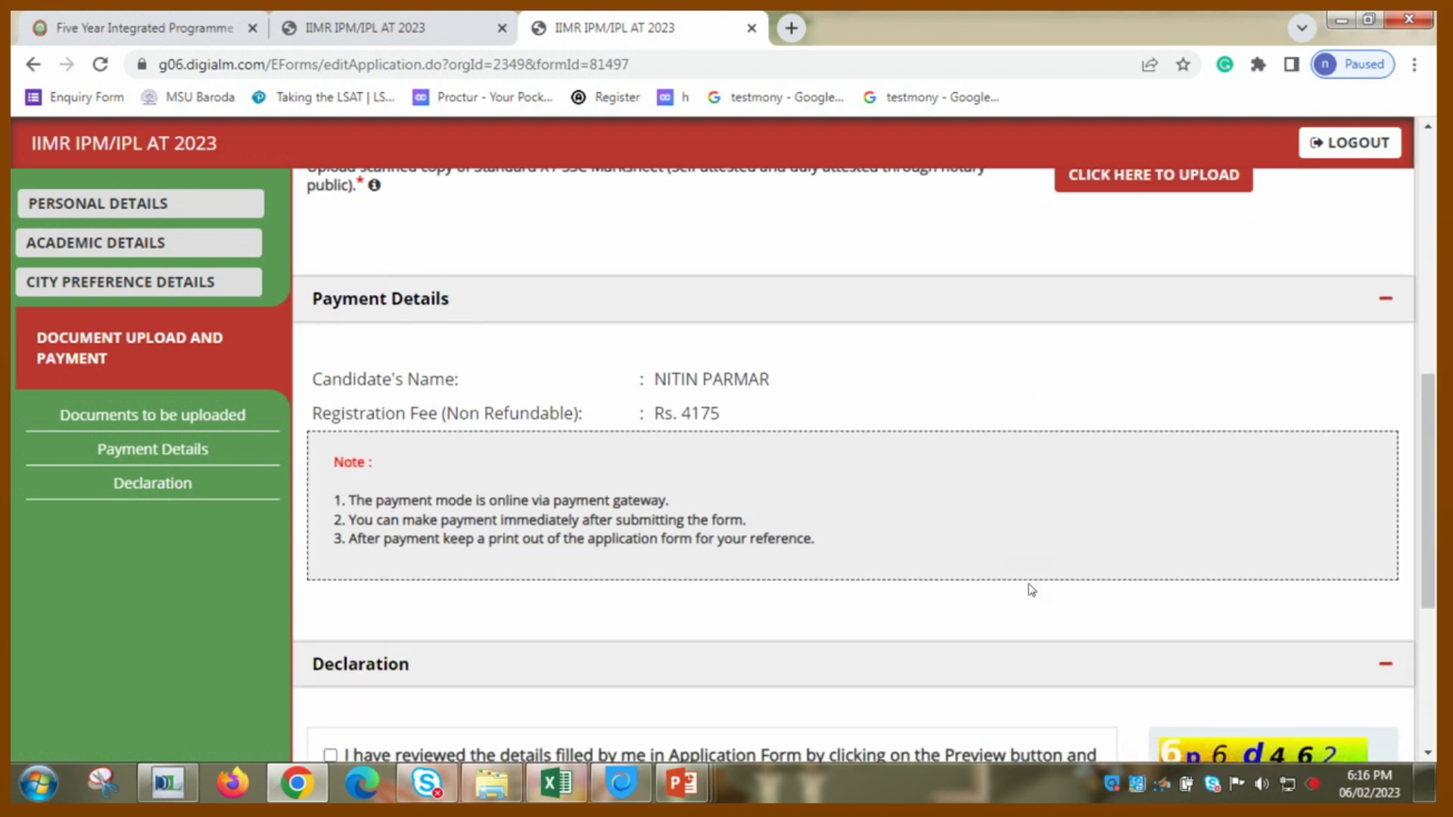
{"action": "scroll", "coordinate": [1029, 590], "scroll_direction": "down", "scroll_amount": 3}
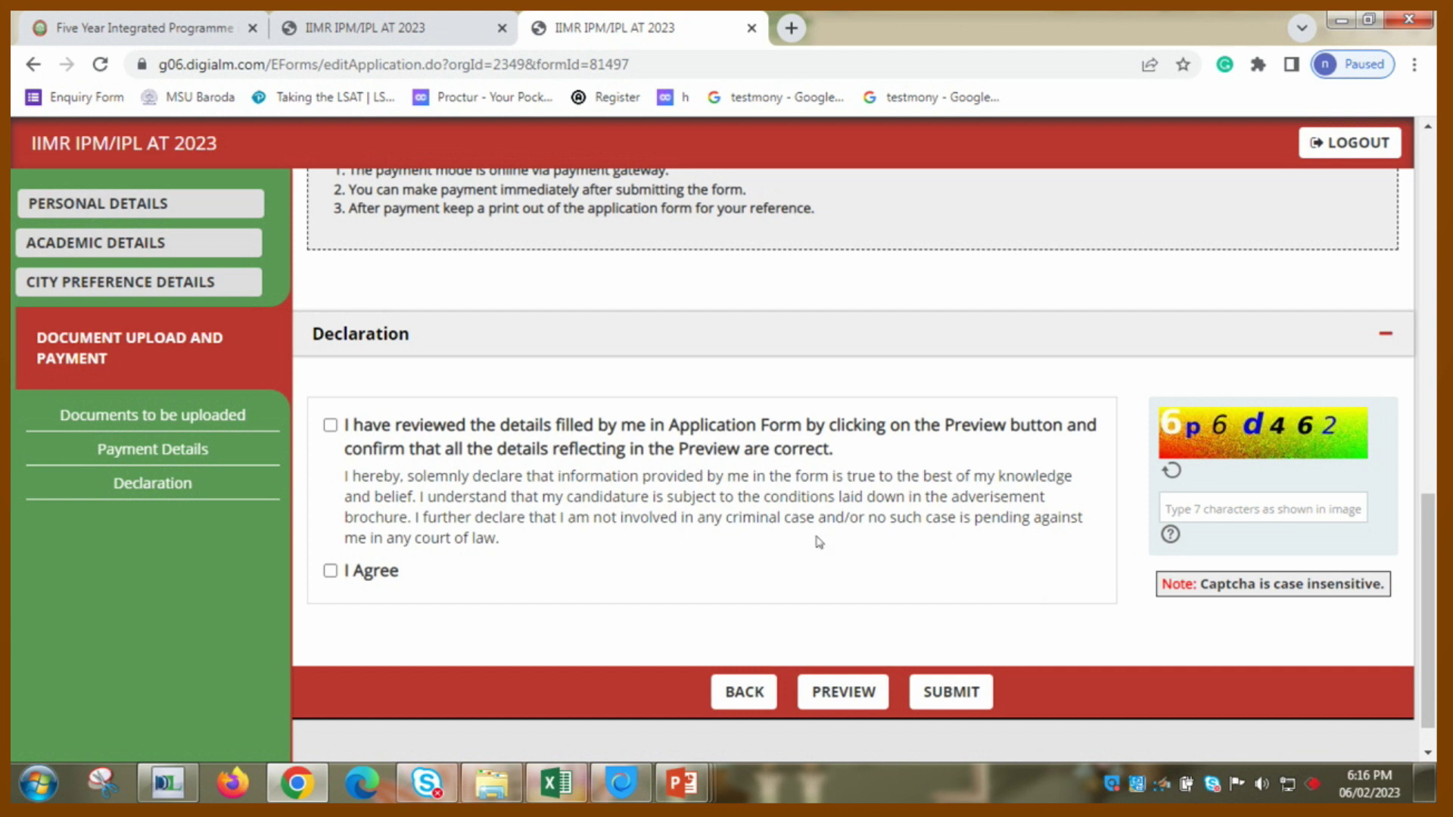
{"action": "left_click", "coordinate": [331, 424]}
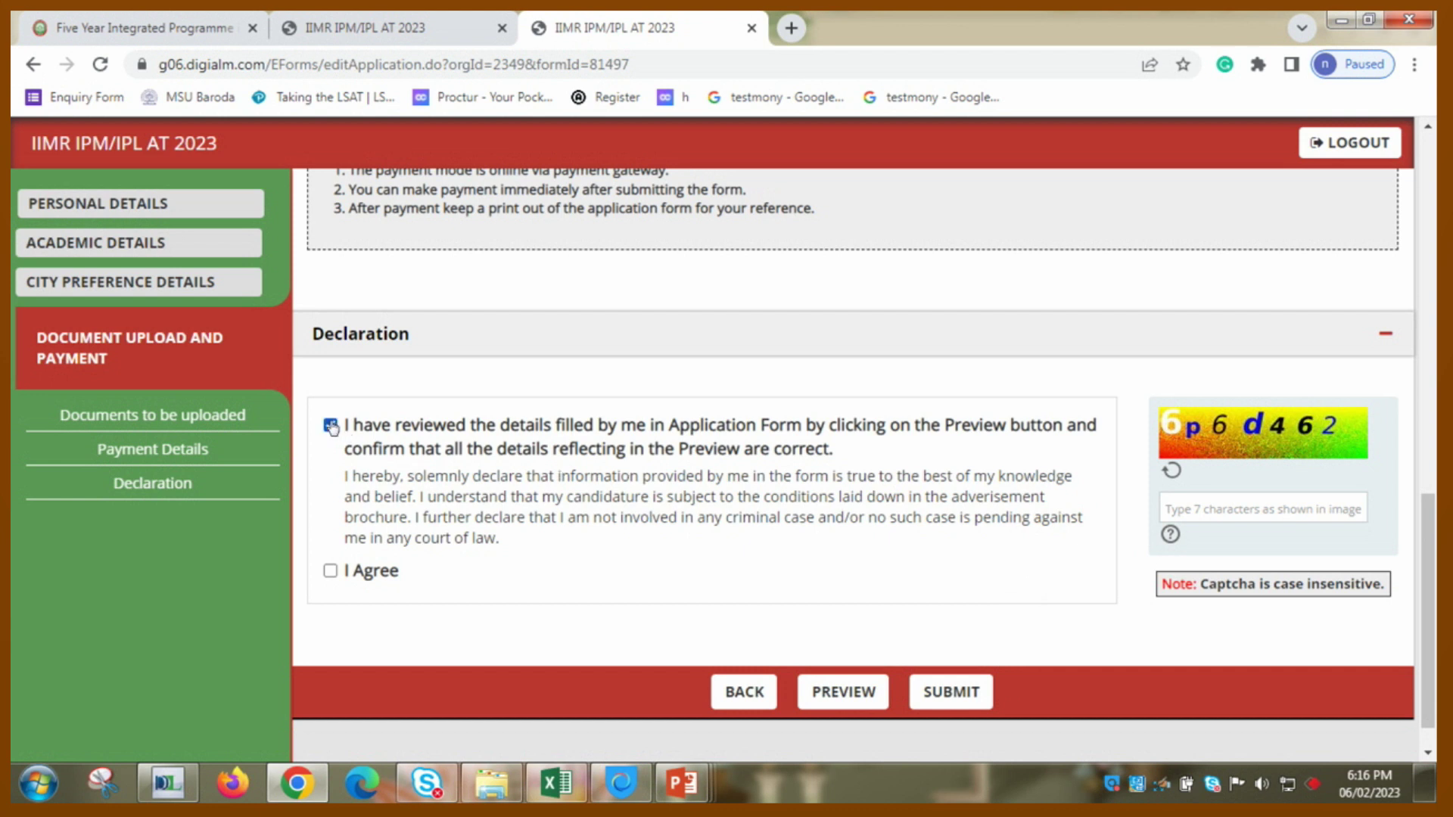
{"action": "left_click", "coordinate": [331, 570]}
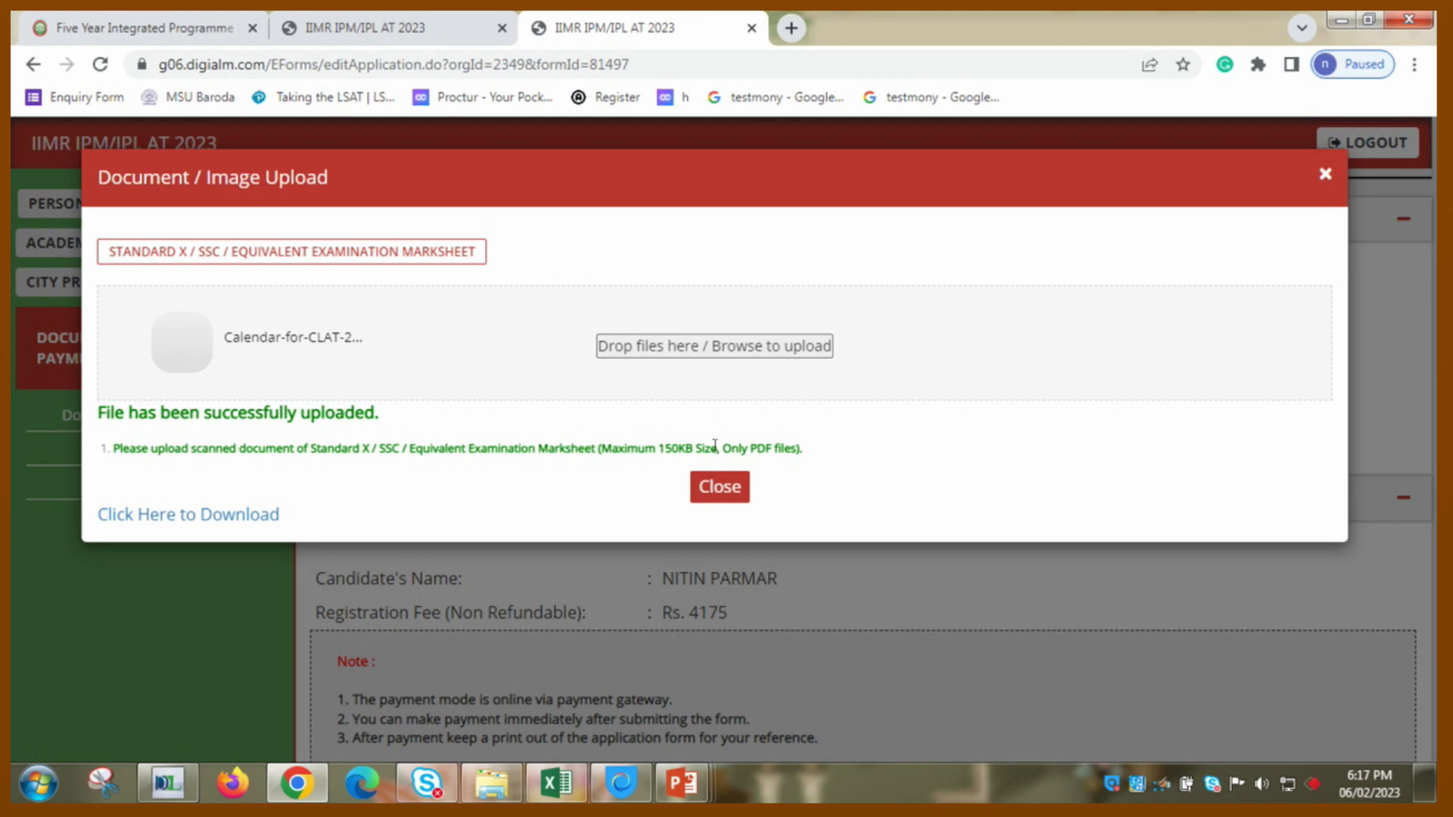
{"action": "left_click", "coordinate": [719, 485]}
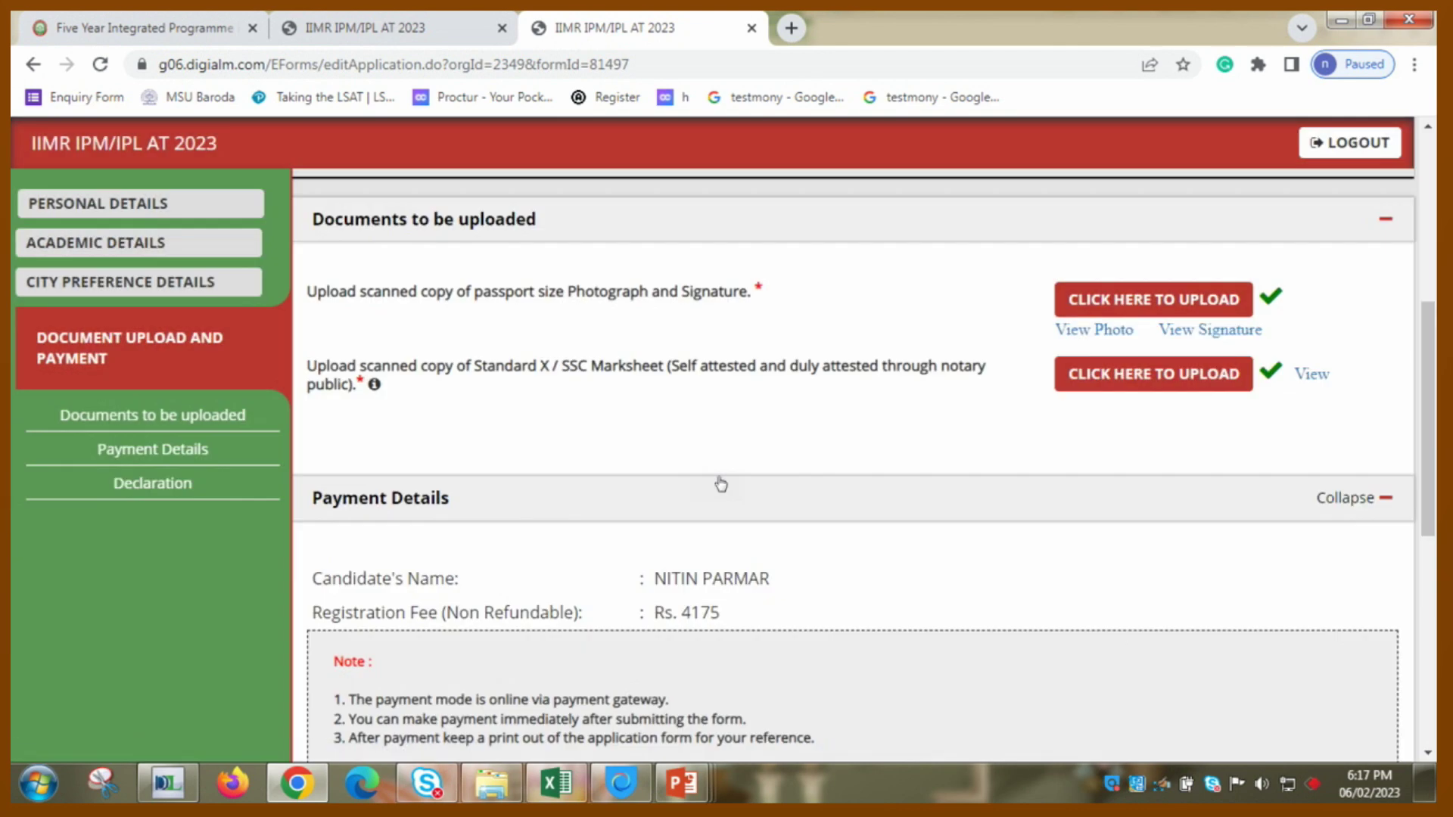
{"action": "scroll", "coordinate": [720, 485], "scroll_direction": "down", "scroll_amount": 6}
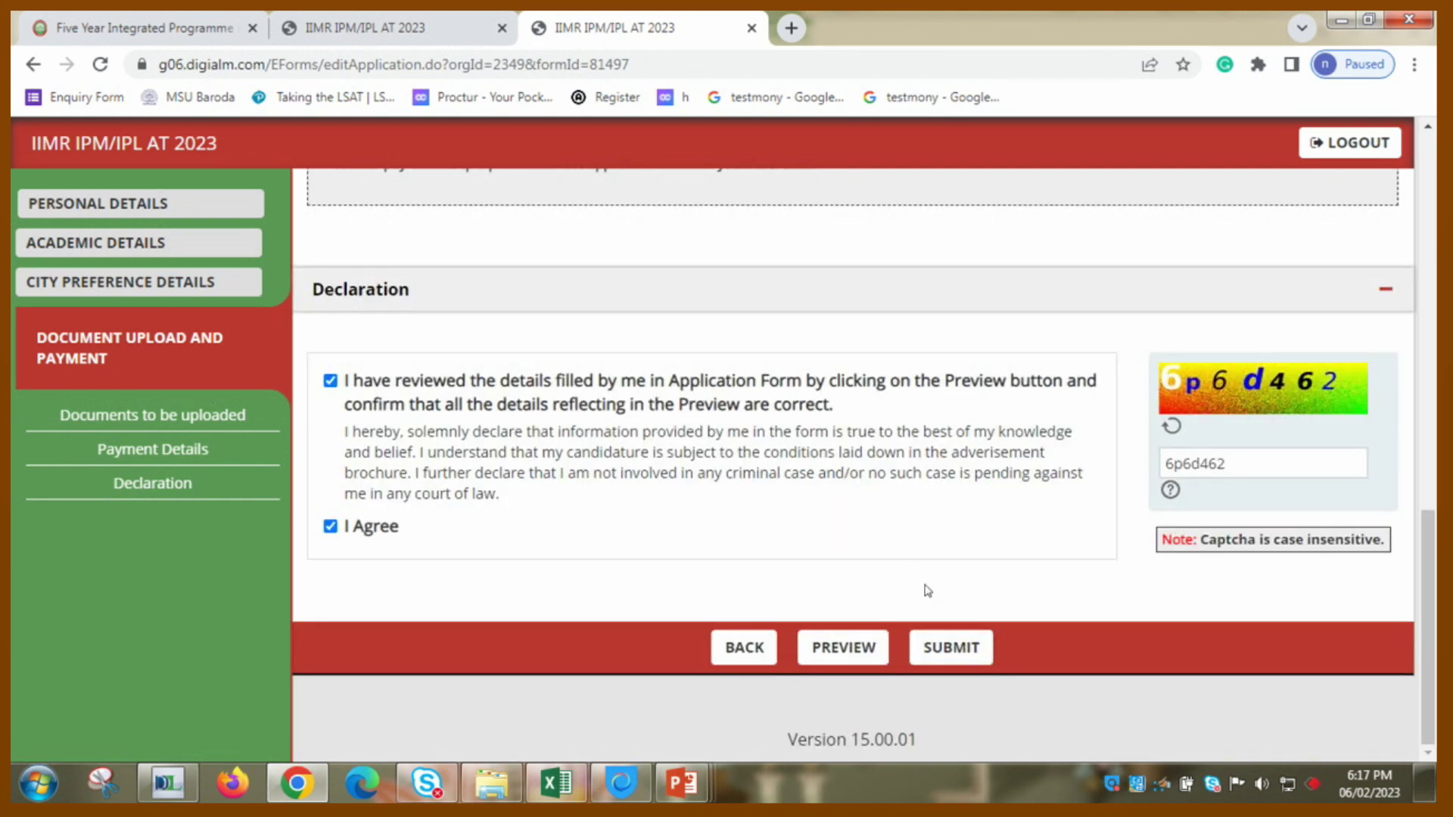
{"action": "left_click", "coordinate": [931, 648]}
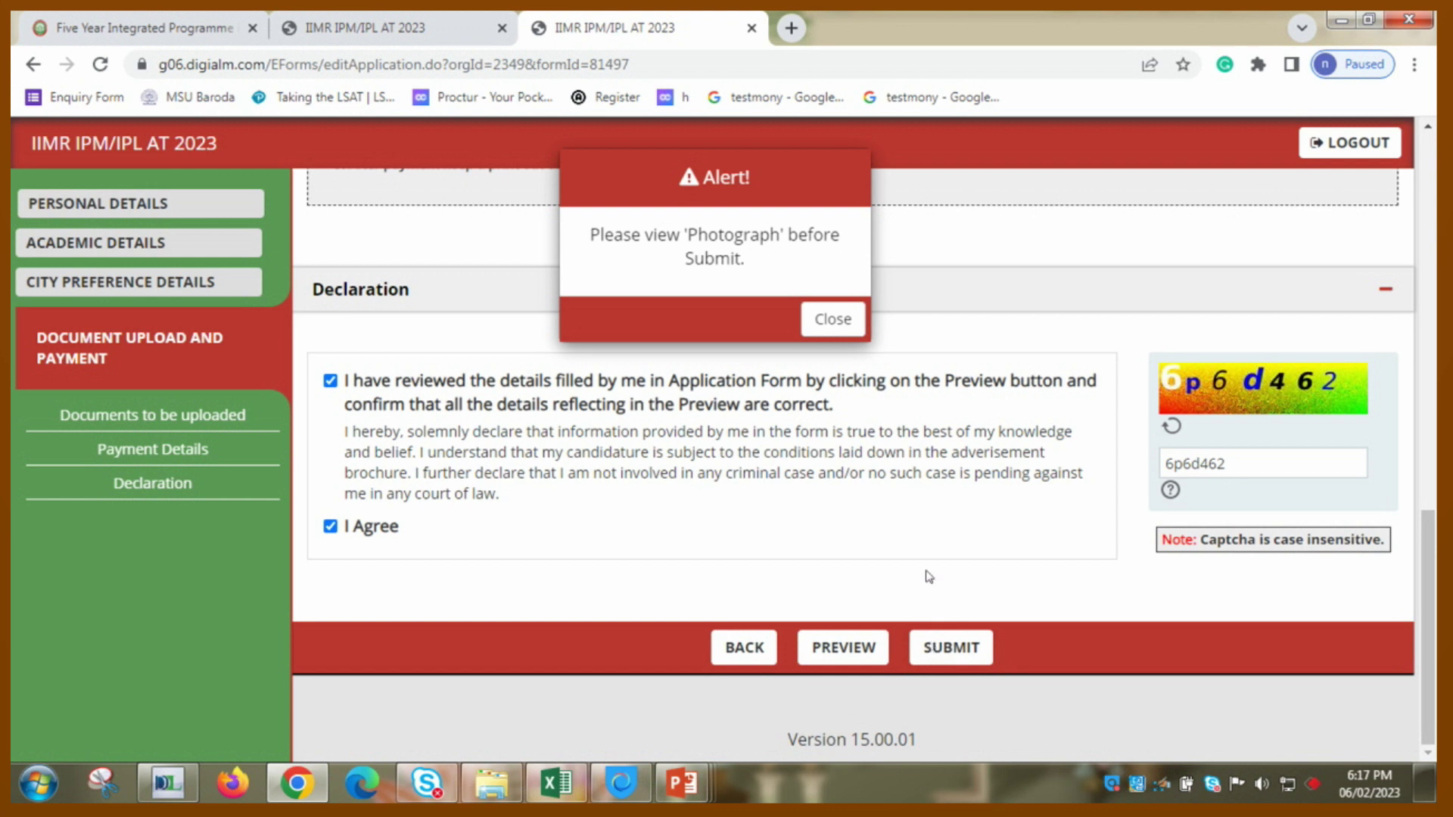
{"action": "left_click", "coordinate": [836, 319]}
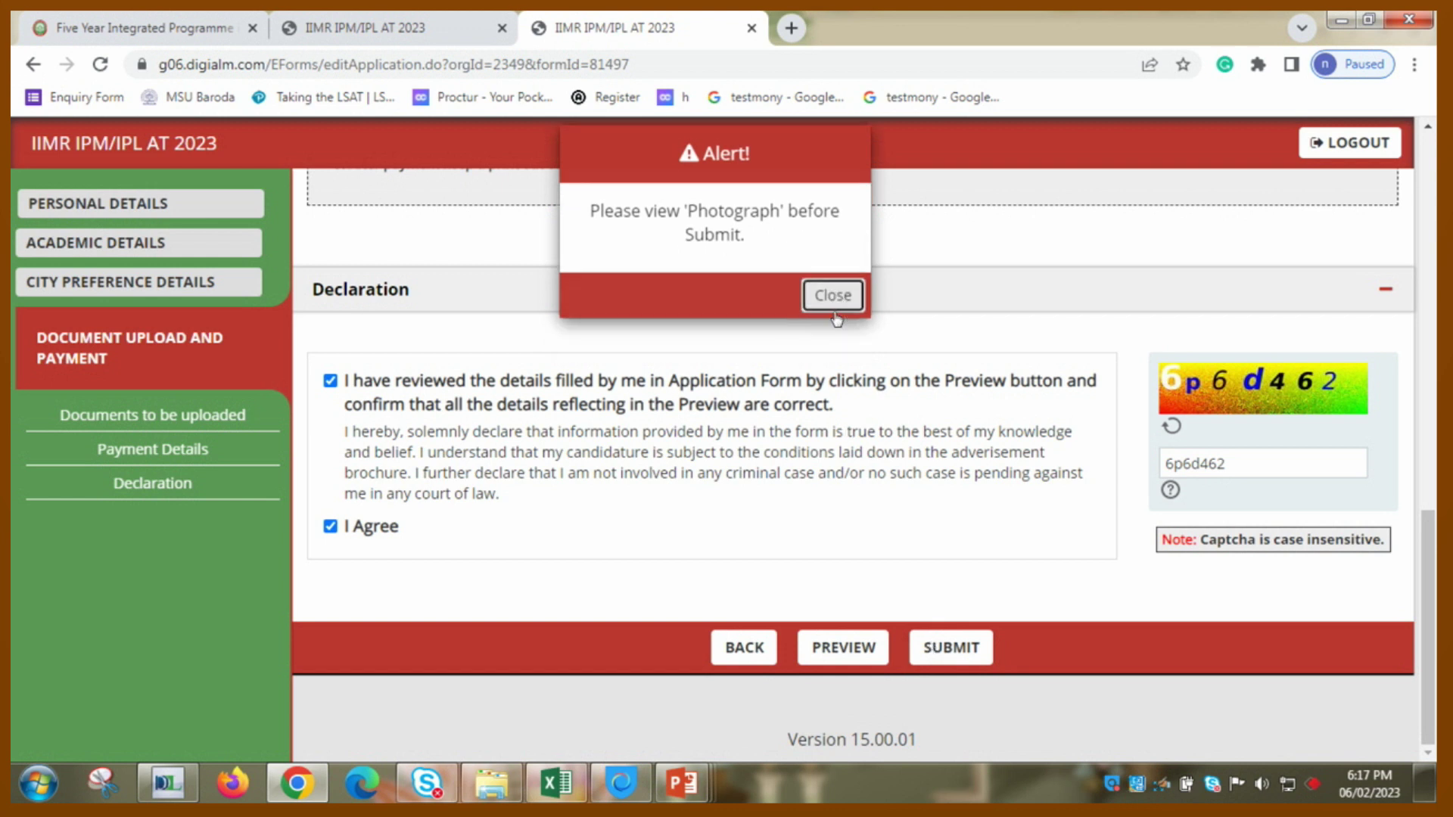
{"action": "left_click", "coordinate": [967, 648]}
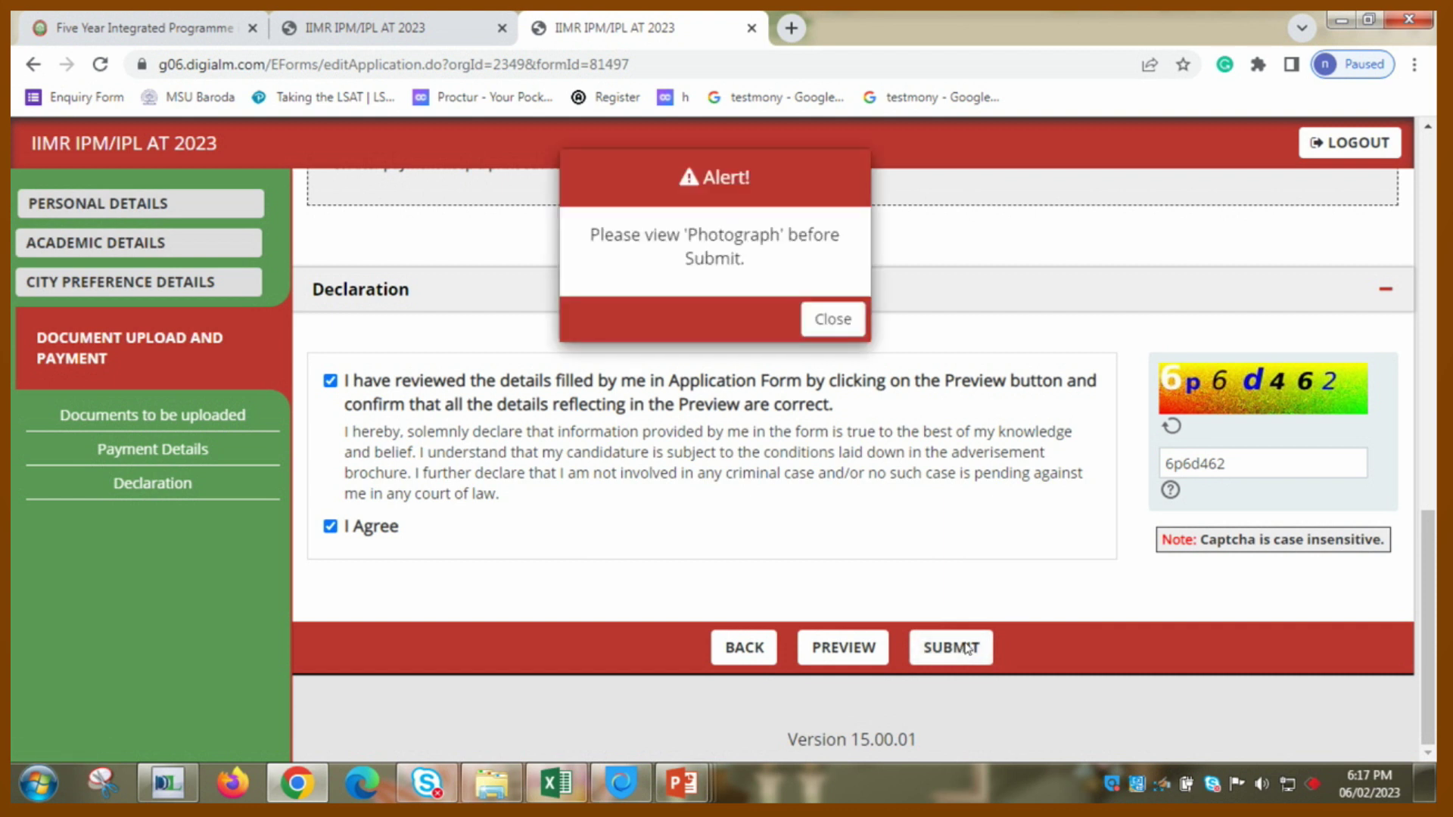
{"action": "left_click", "coordinate": [830, 334]}
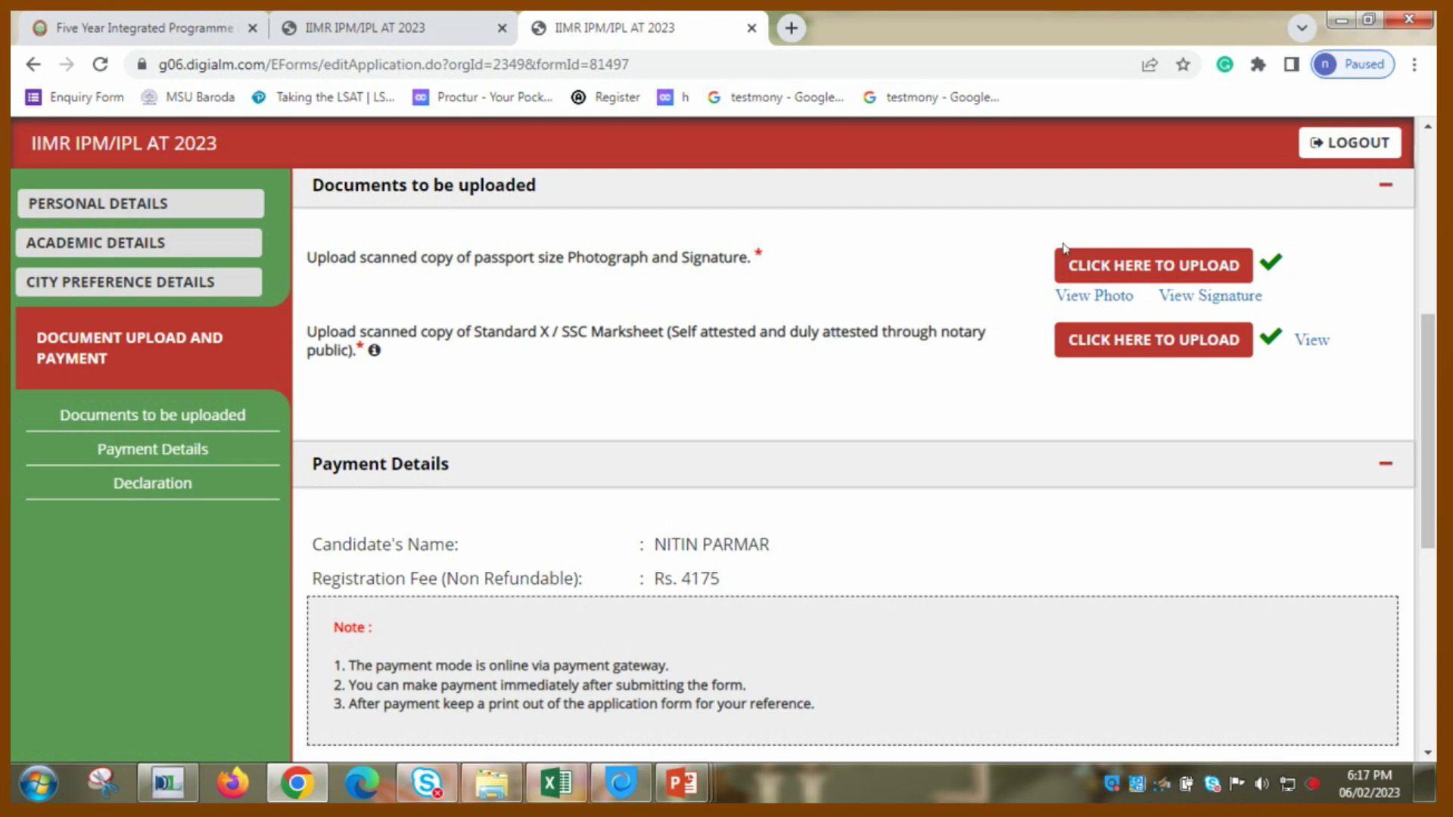
- Preview the uploaded photograph, signature and marksheet, closing each preview
{"action": "left_click", "coordinate": [1118, 301]}
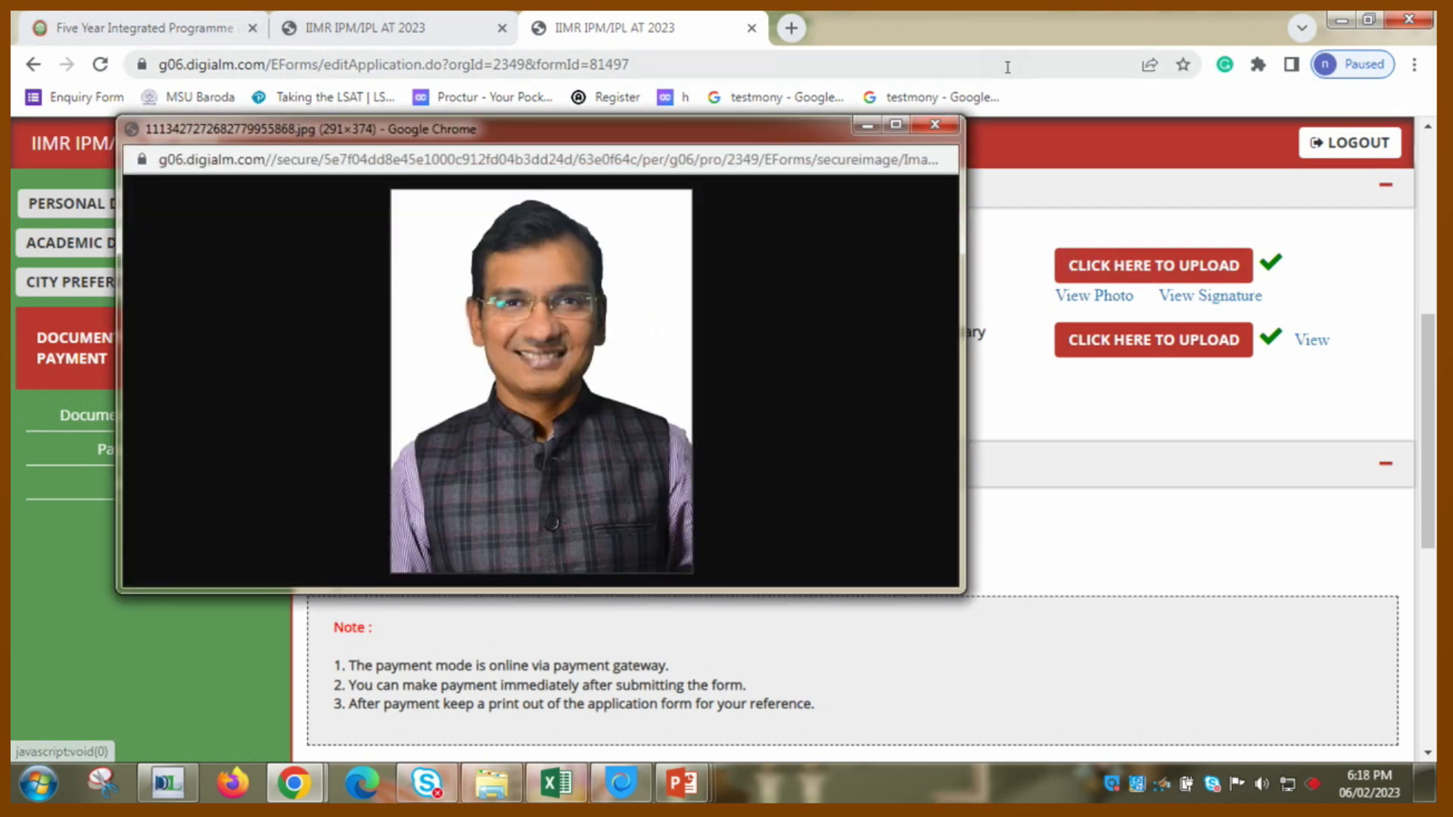
{"action": "left_click", "coordinate": [952, 123]}
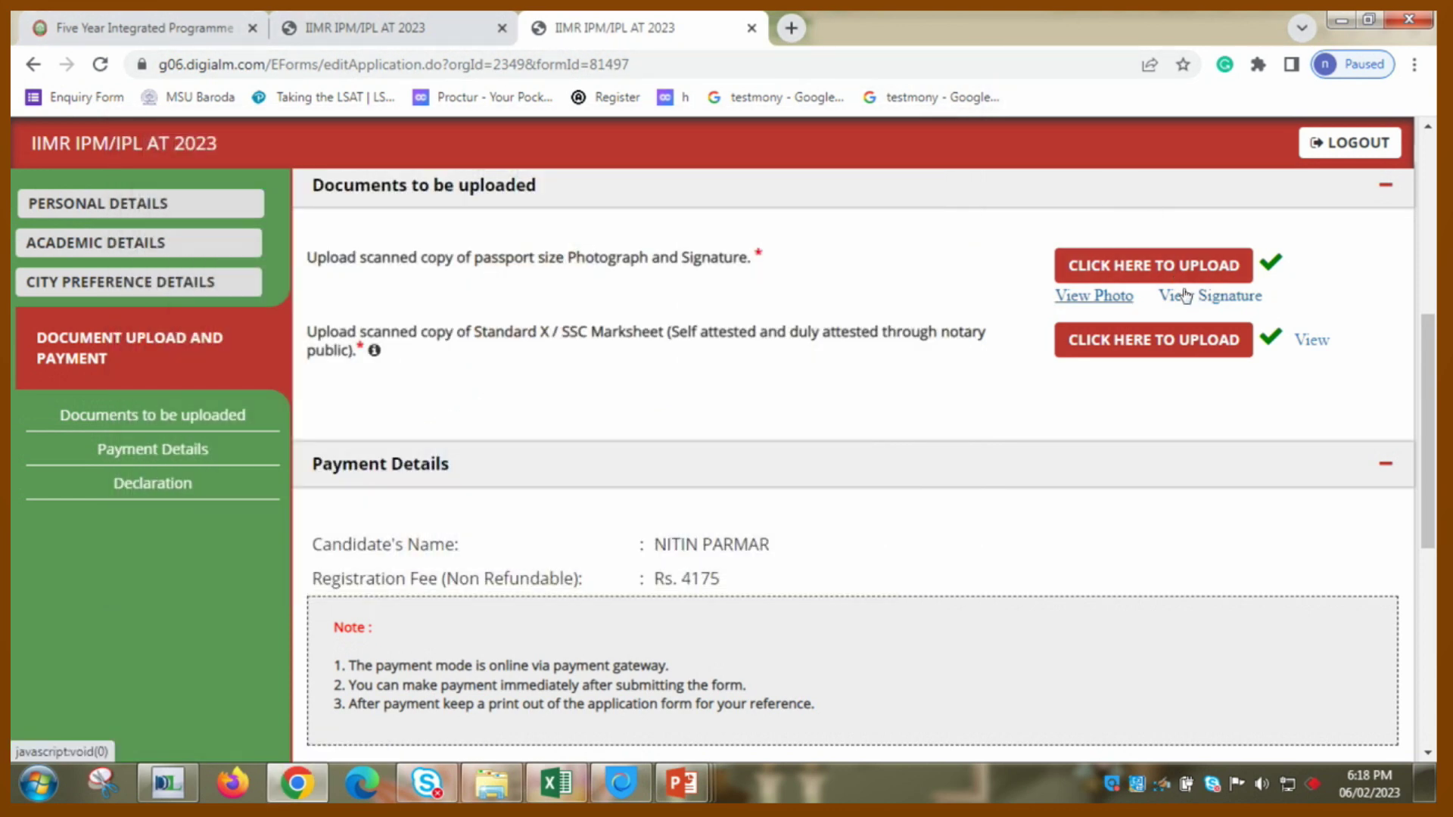
{"action": "left_click", "coordinate": [1184, 295]}
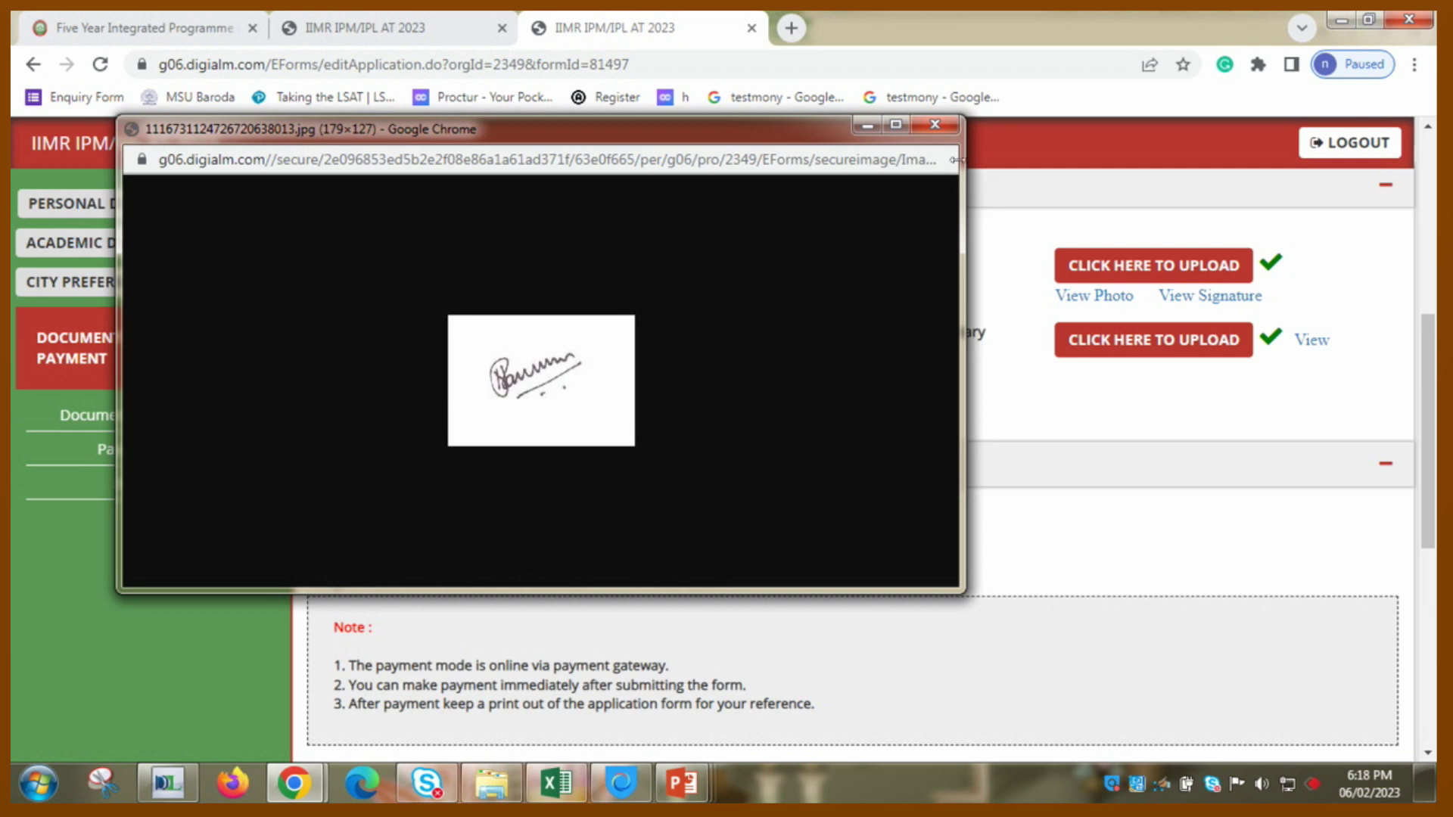
{"action": "left_click", "coordinate": [946, 128]}
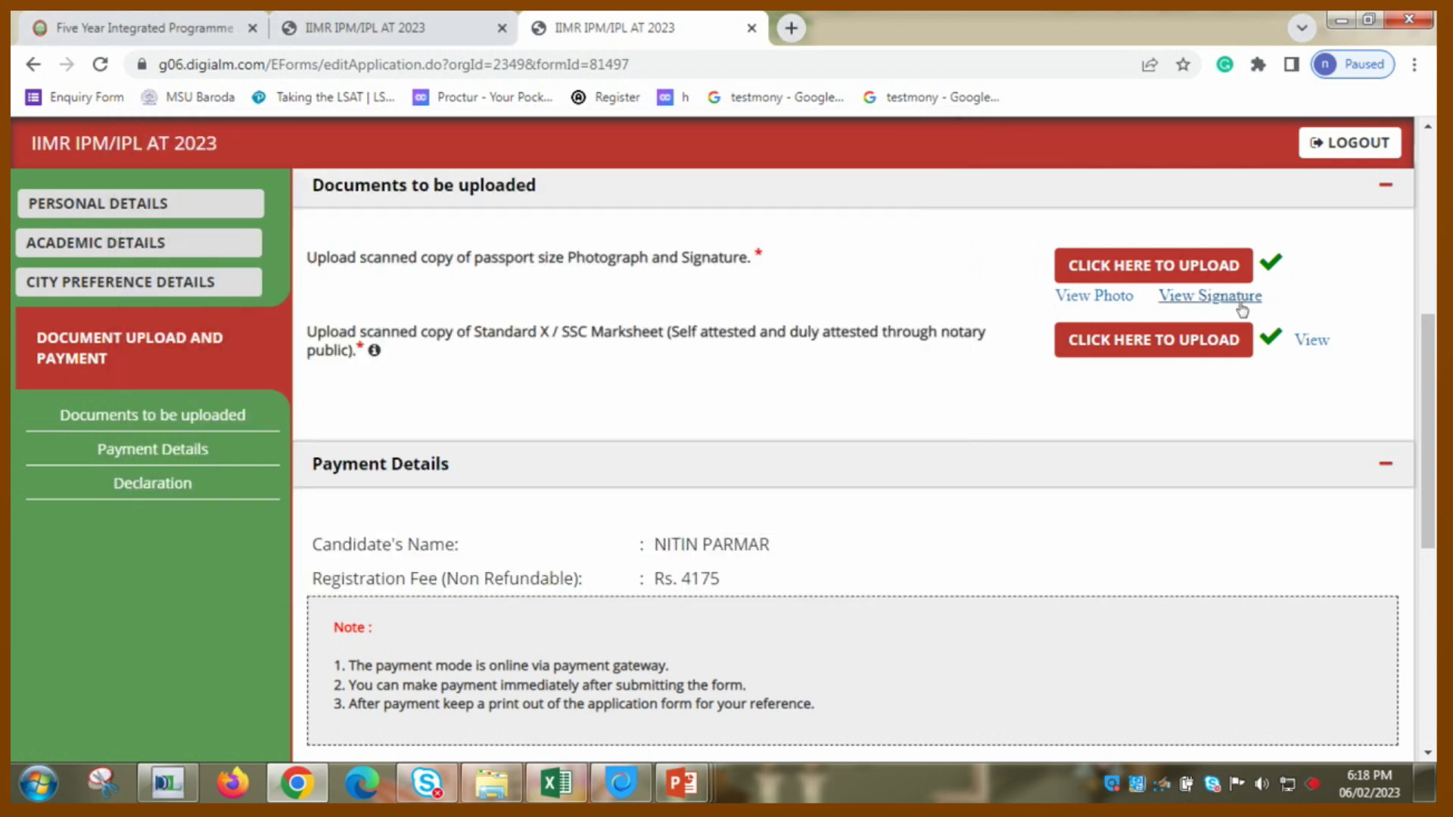
{"action": "left_click", "coordinate": [1308, 341]}
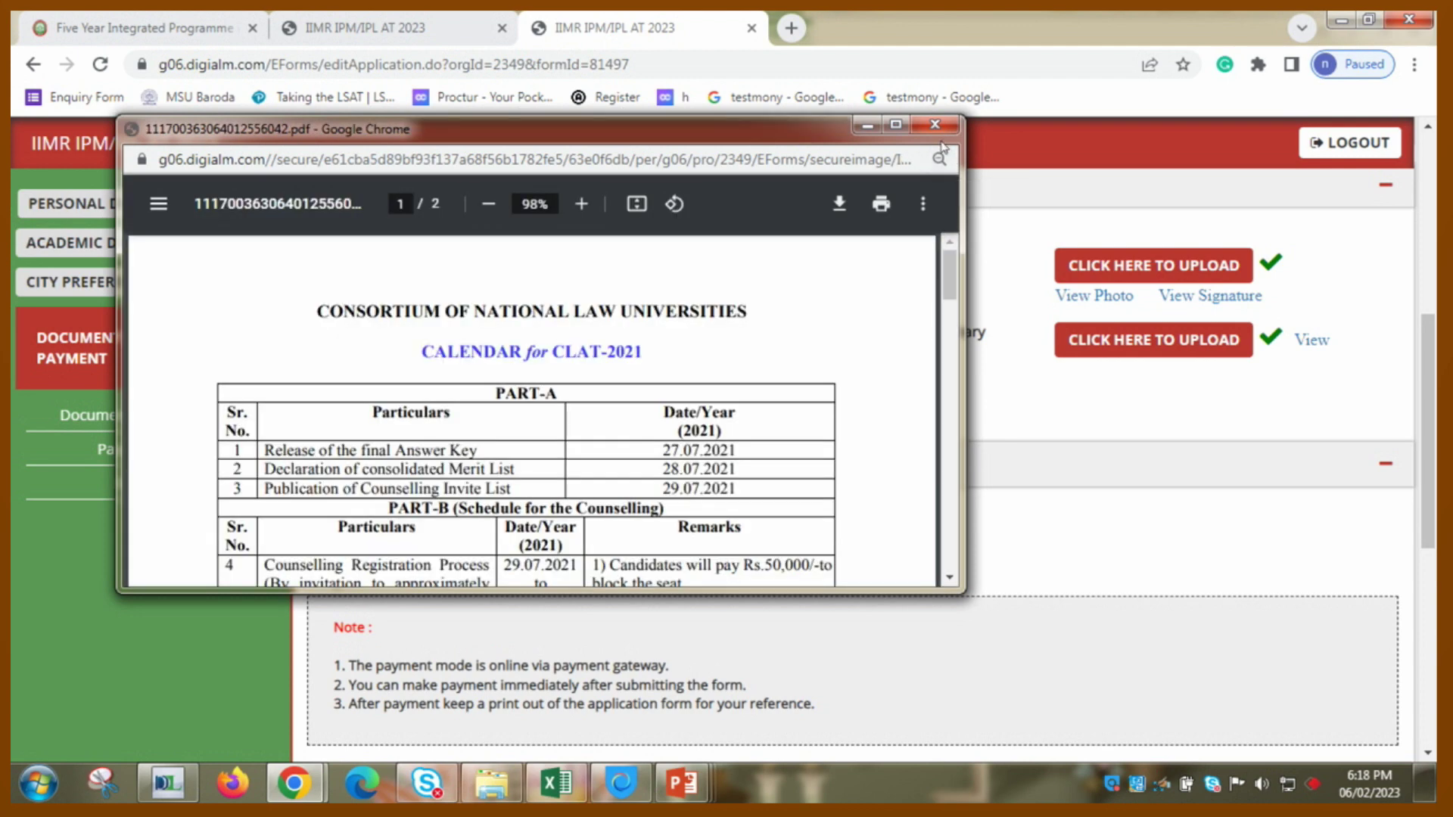
{"action": "left_click", "coordinate": [939, 125]}
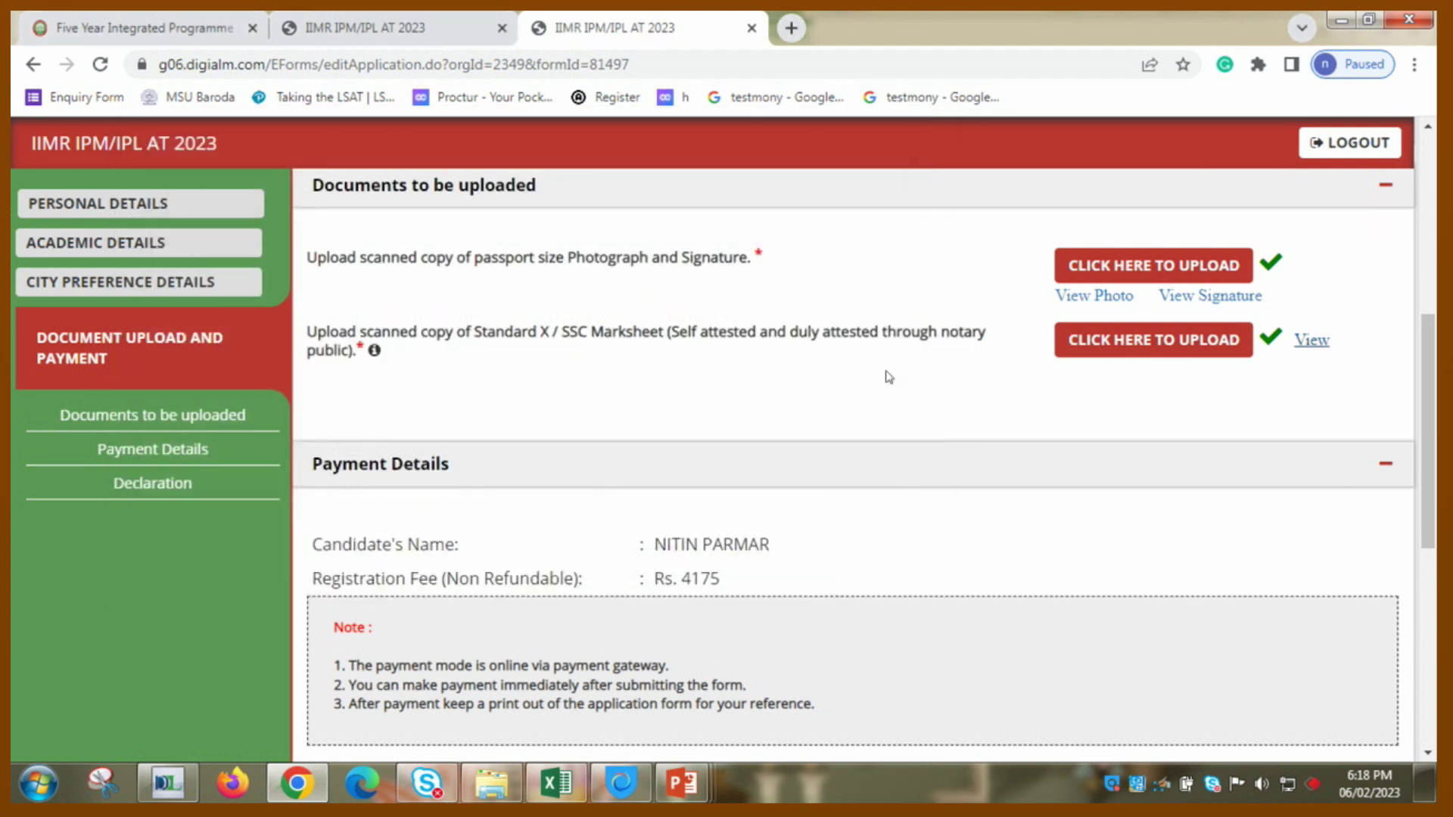
- Submit the application from the Declaration section to reach payment
{"action": "scroll", "coordinate": [889, 379], "scroll_direction": "down", "scroll_amount": 1}
{"action": "scroll", "coordinate": [889, 379], "scroll_direction": "down", "scroll_amount": 6}
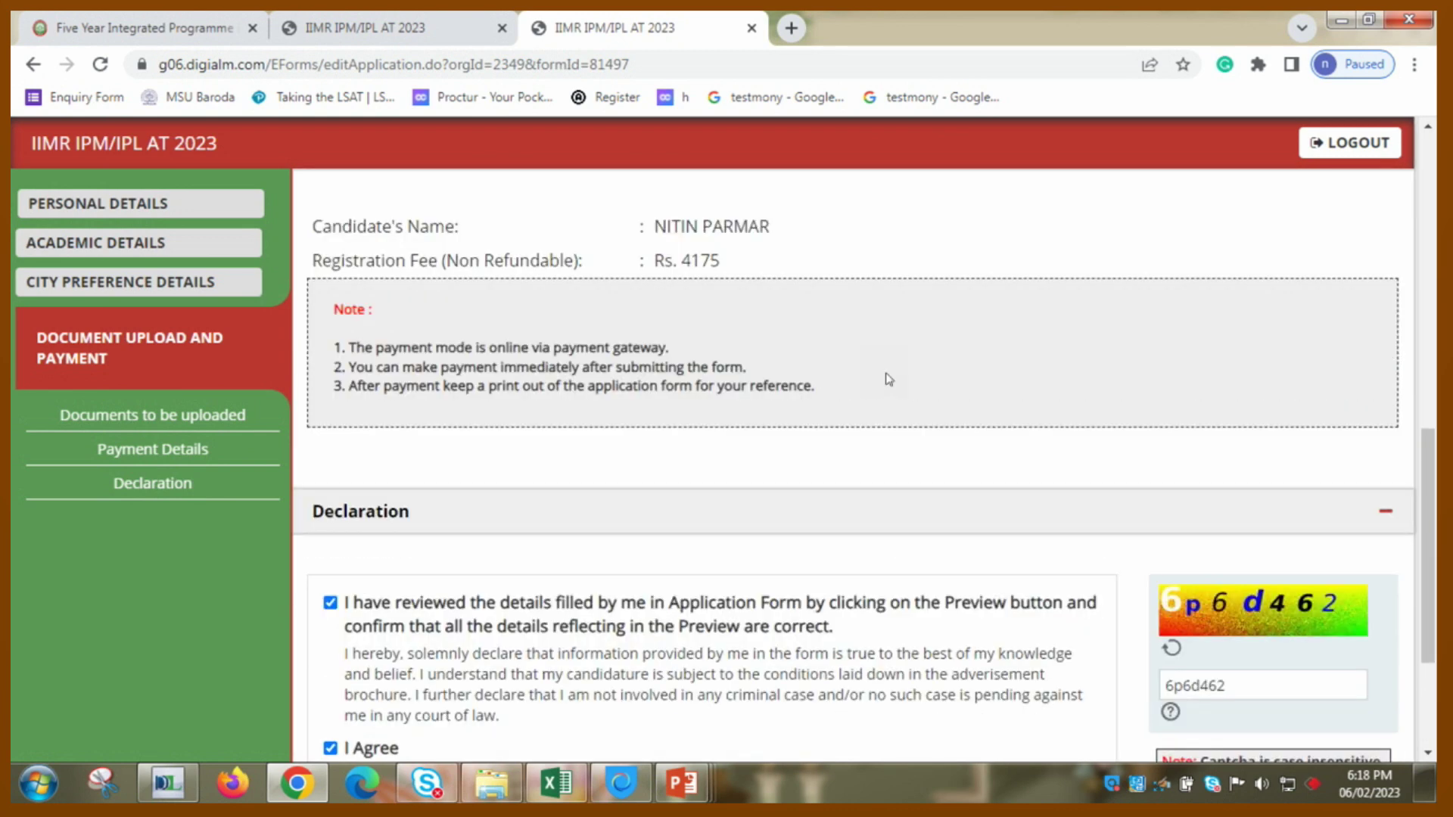
{"action": "left_click", "coordinate": [953, 652]}
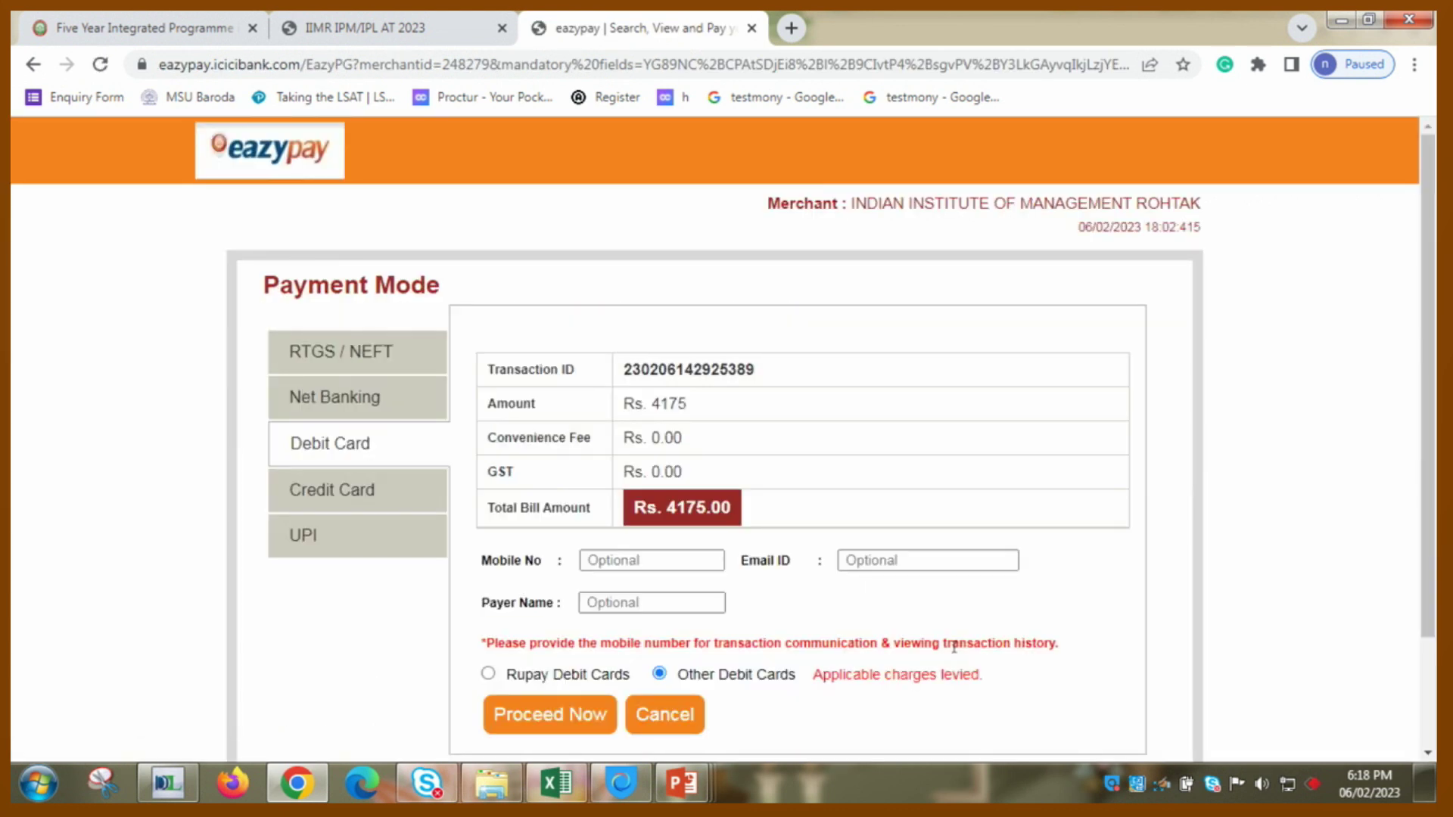
- Right-click on the eazypay payment form, triggering the 'Right Click is not allowed' alert
{"action": "right_click", "coordinate": [1007, 640]}
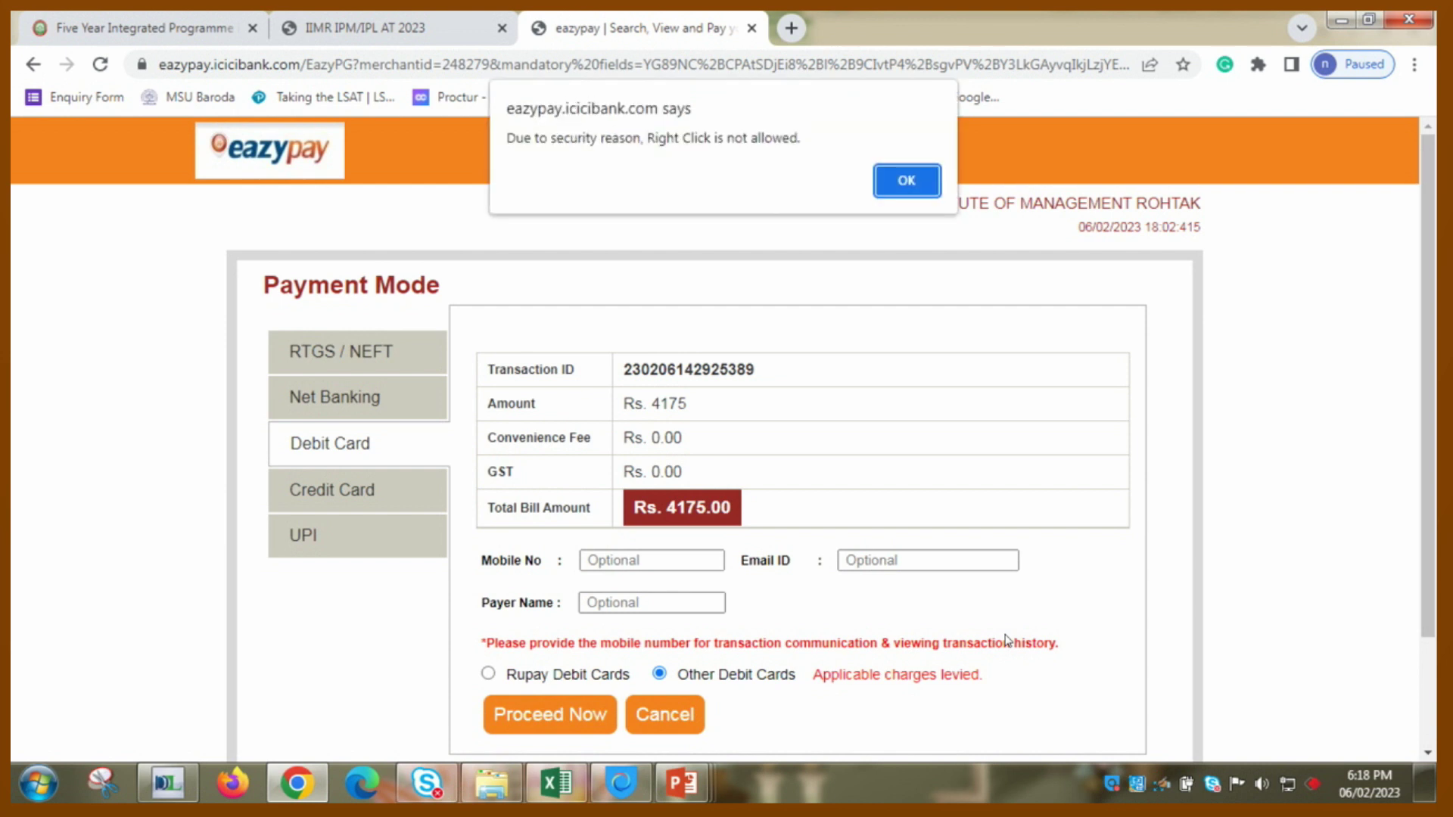